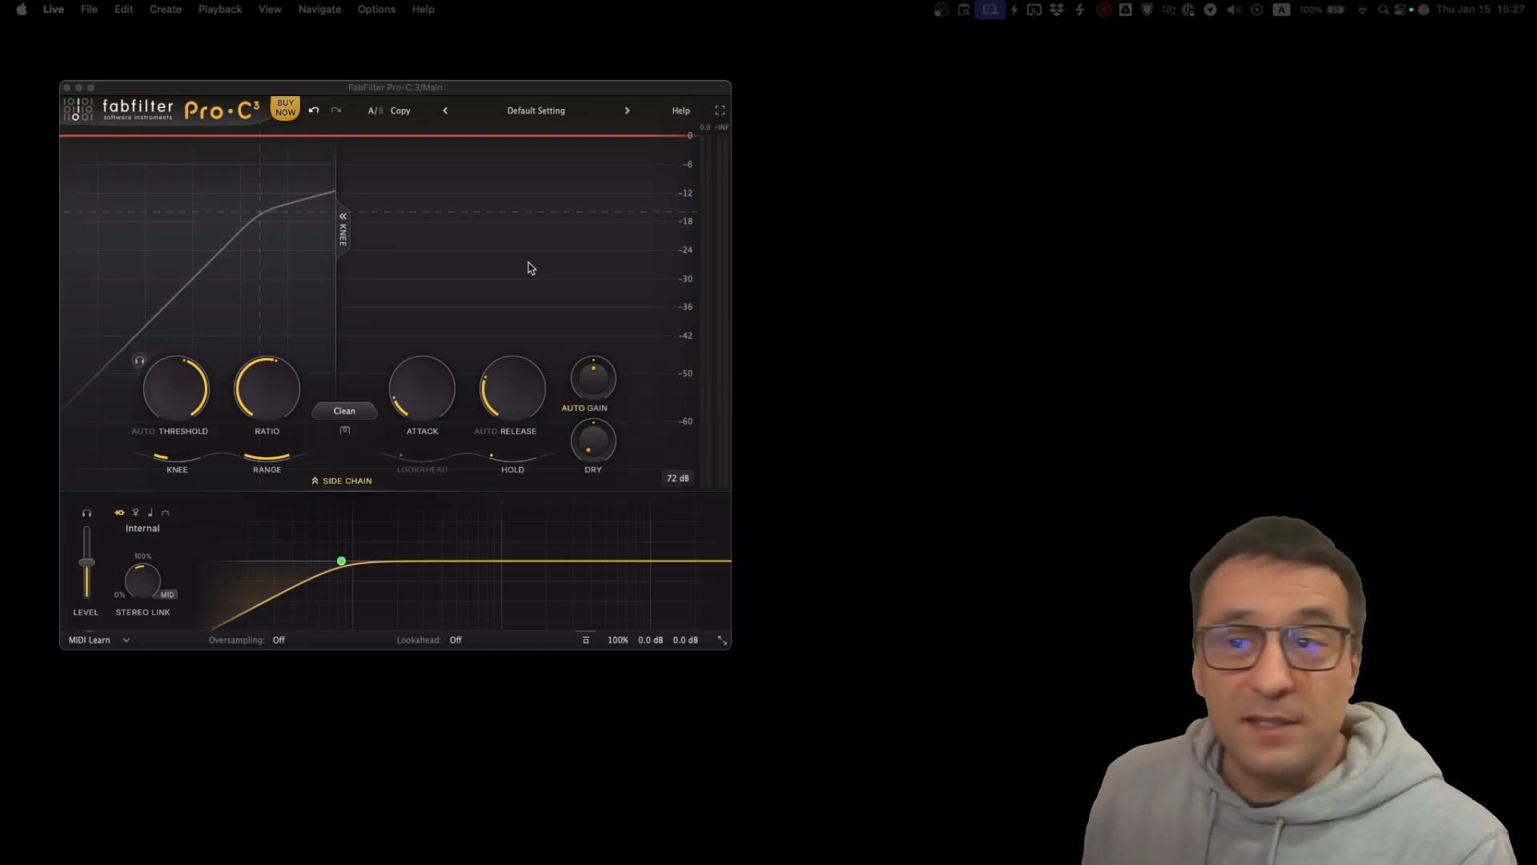
Browse the available compression style categories, including the Vintage styles, without choosing one.
click(351, 412)
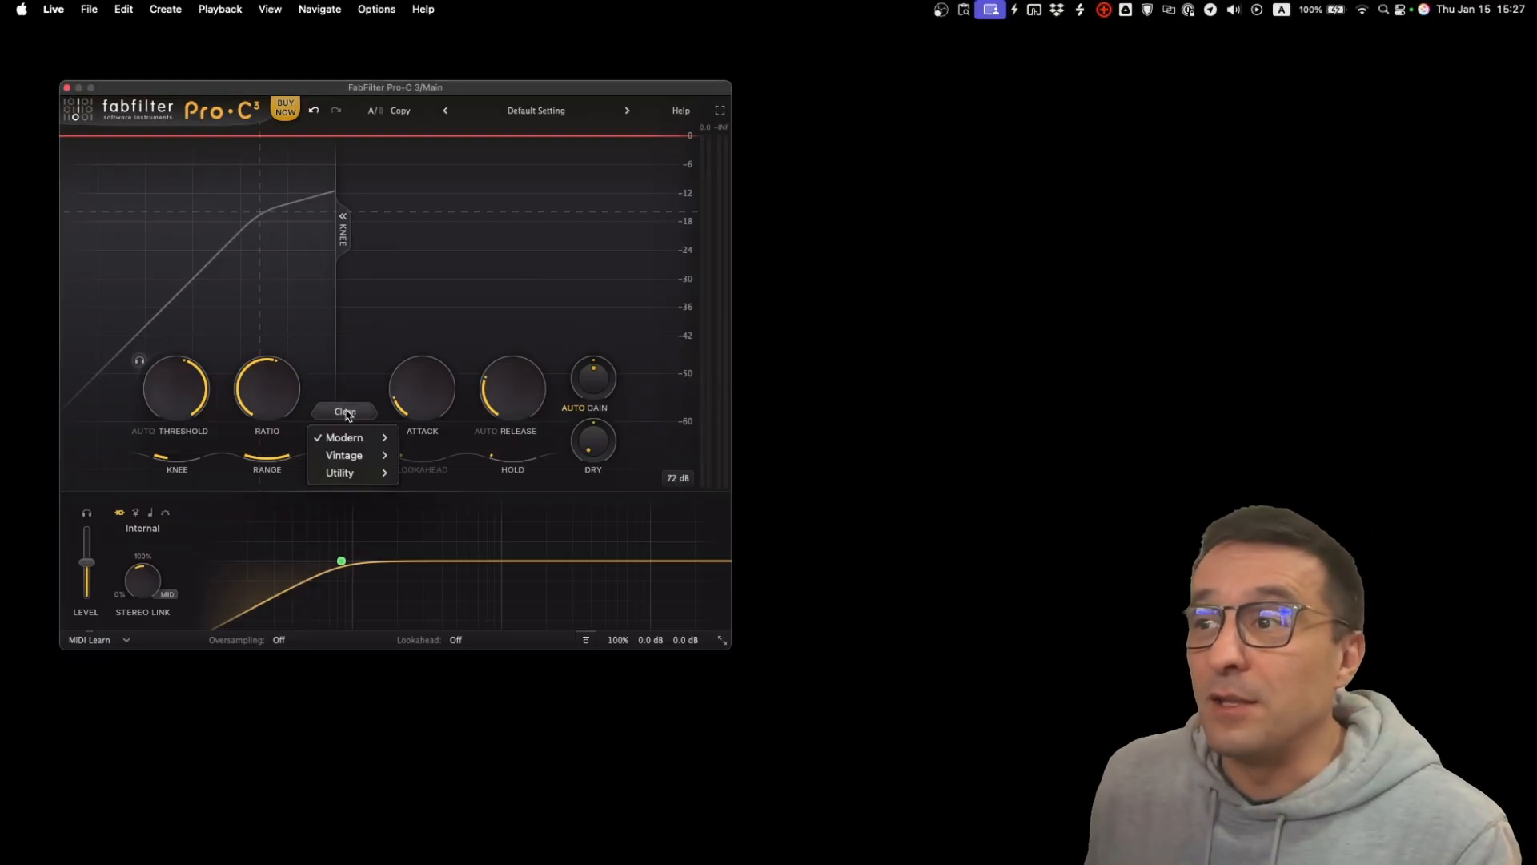
click(370, 293)
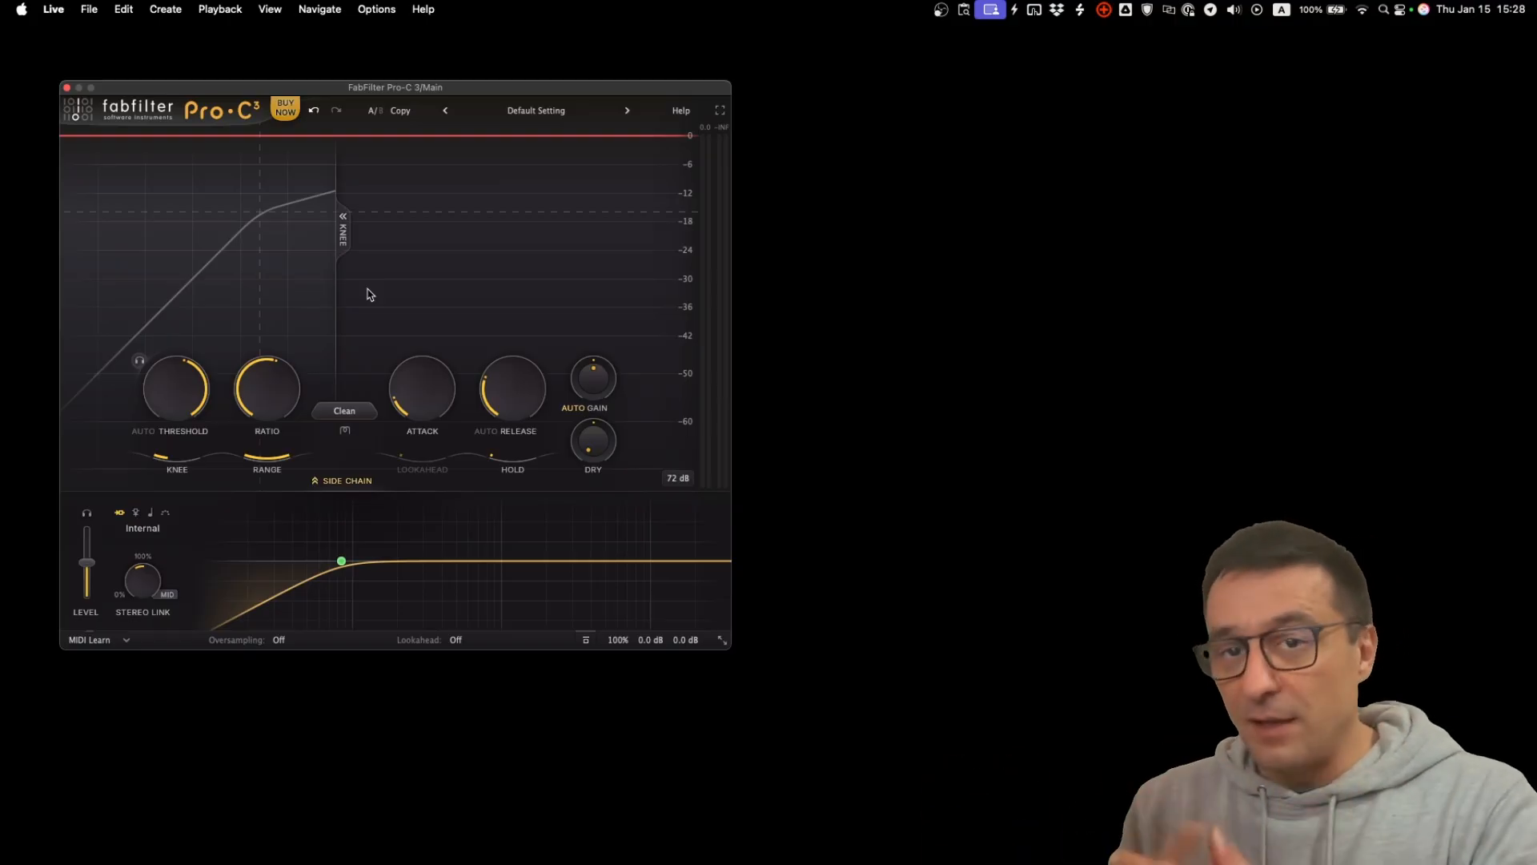
click(345, 410)
mouse_move(391, 455)
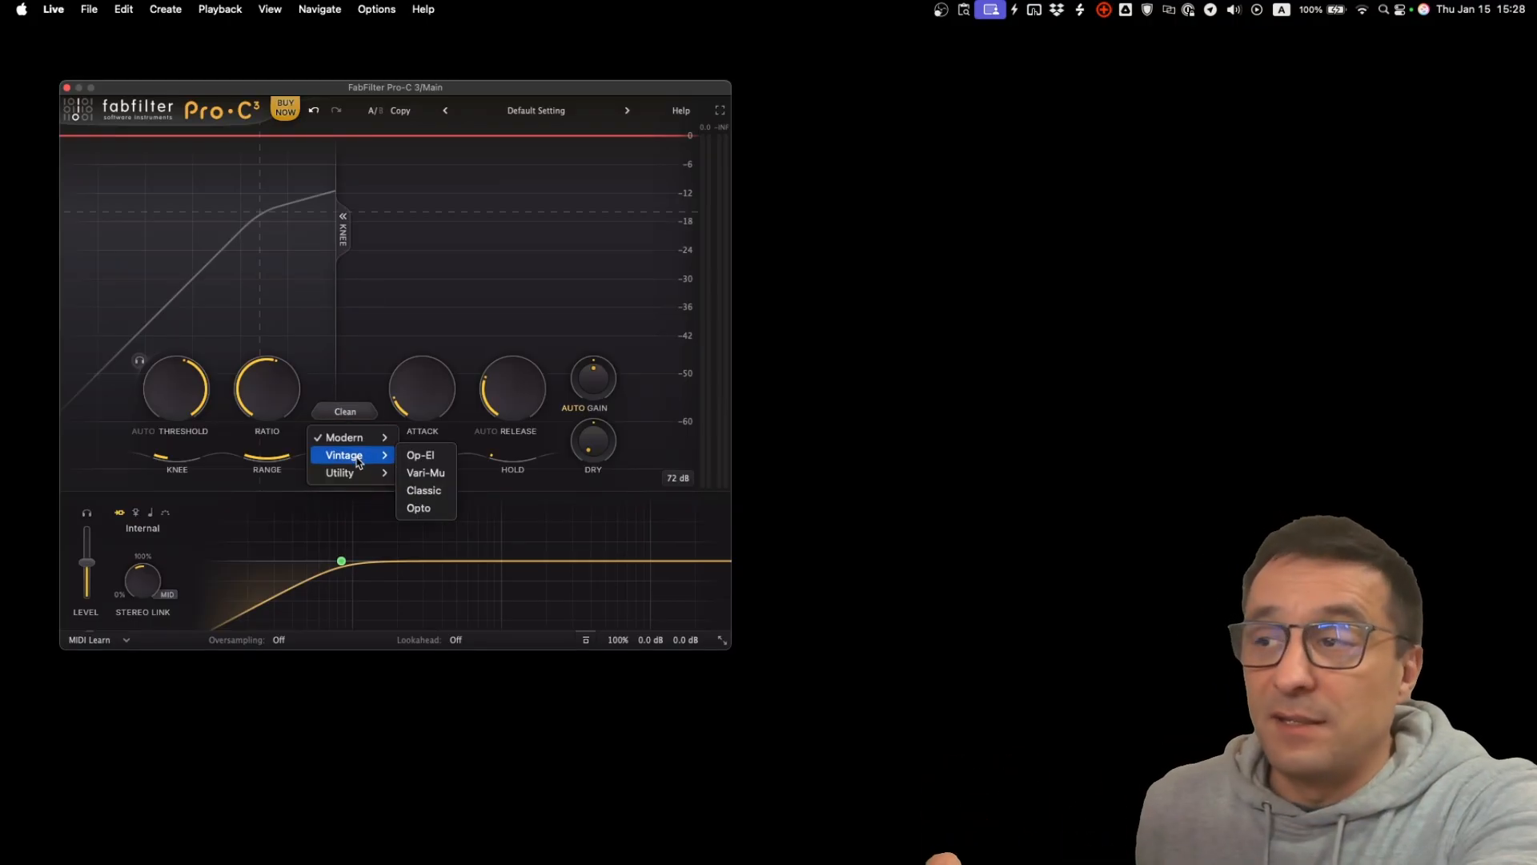
click(305, 470)
Try the Tube, Diode and Bright character modes, and return the character setting to Off.
mouse_move(350, 436)
click(323, 467)
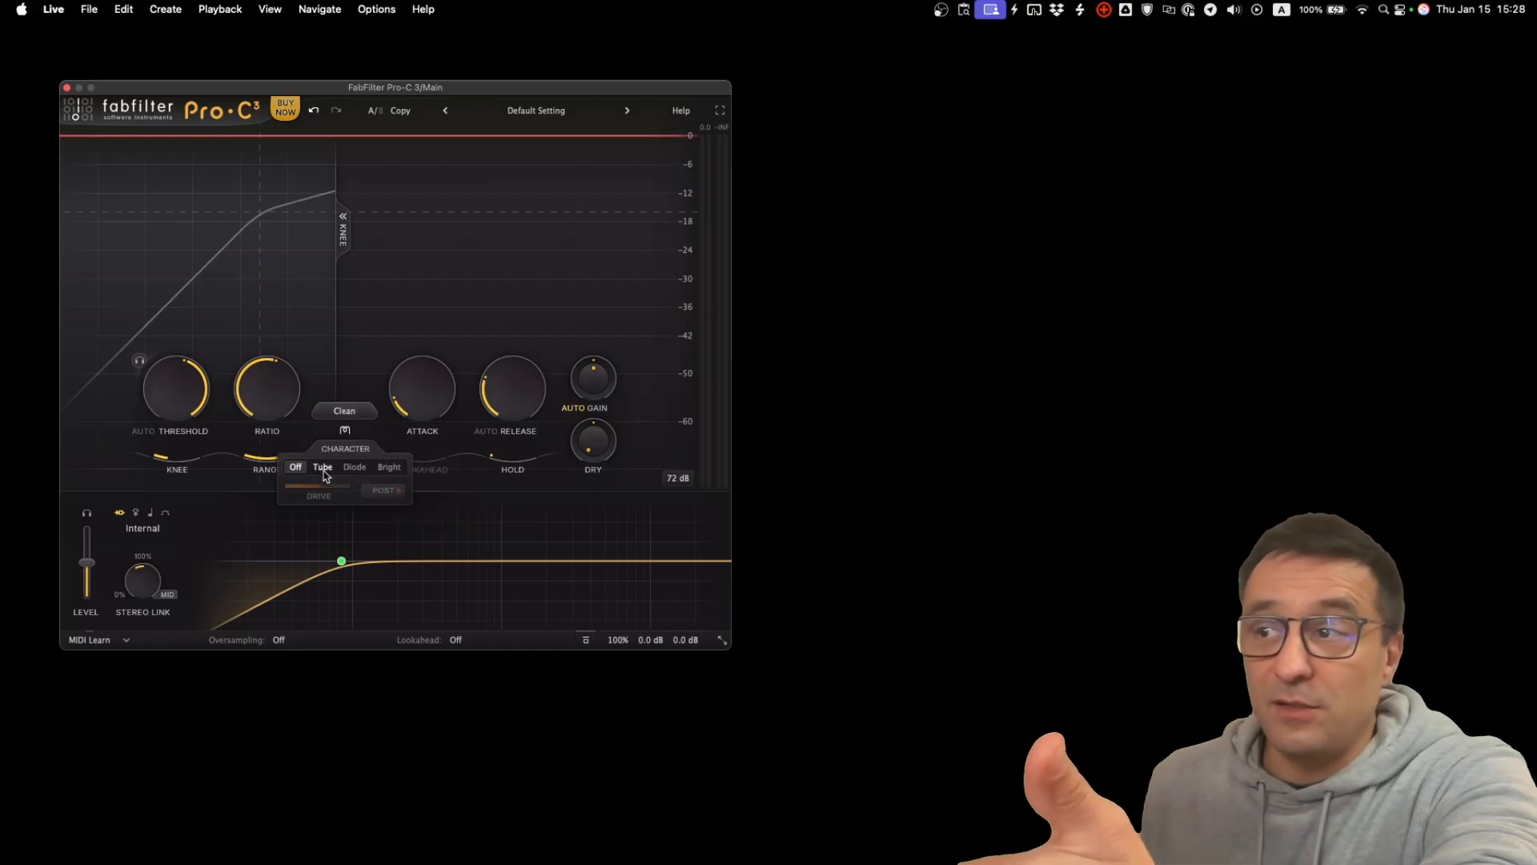
click(355, 469)
click(389, 466)
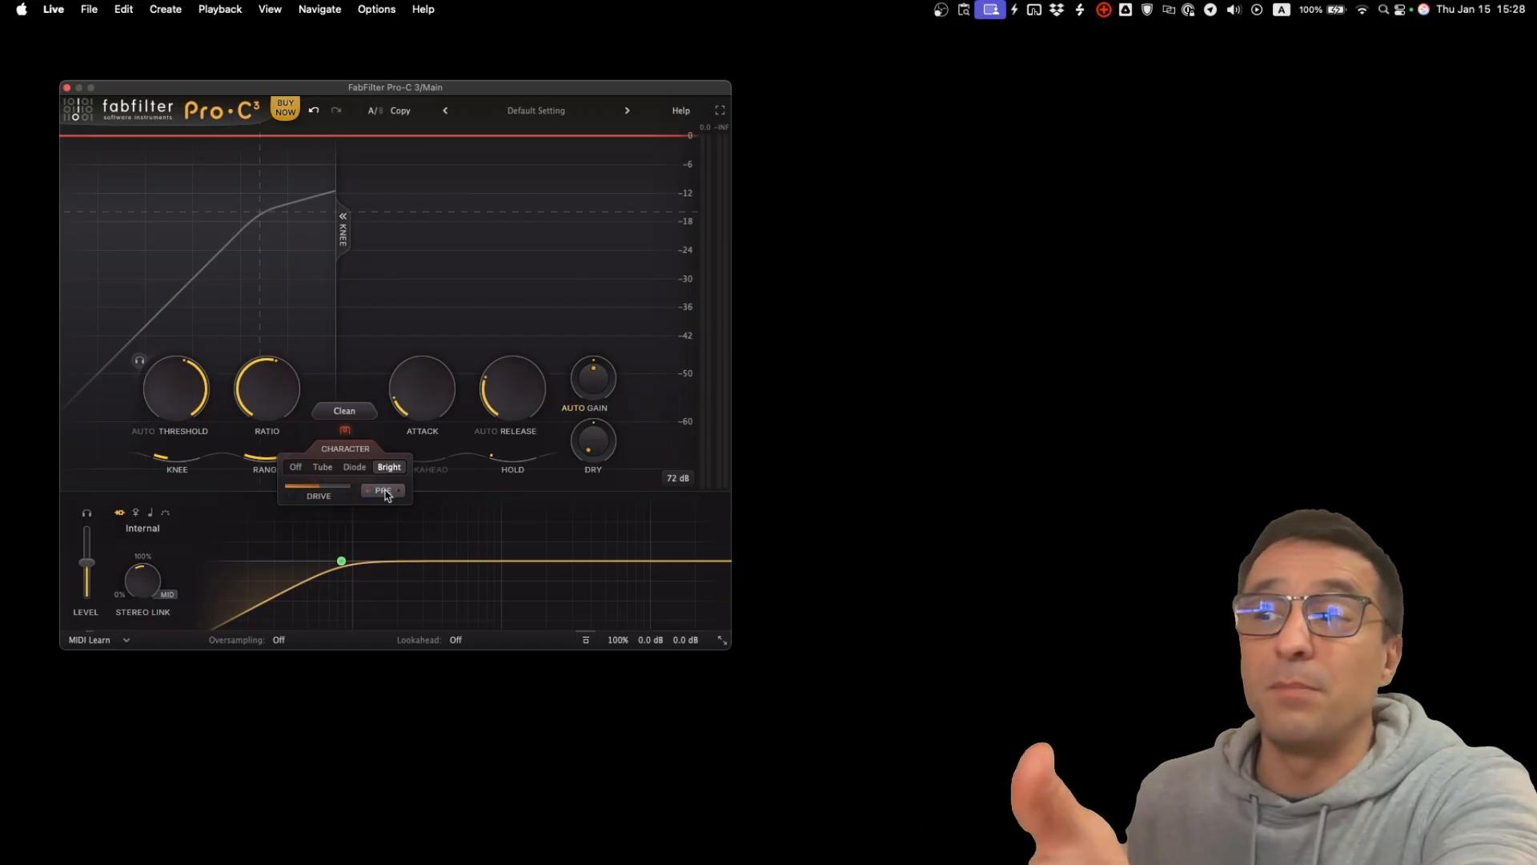
click(298, 471)
click(323, 471)
click(351, 471)
click(385, 471)
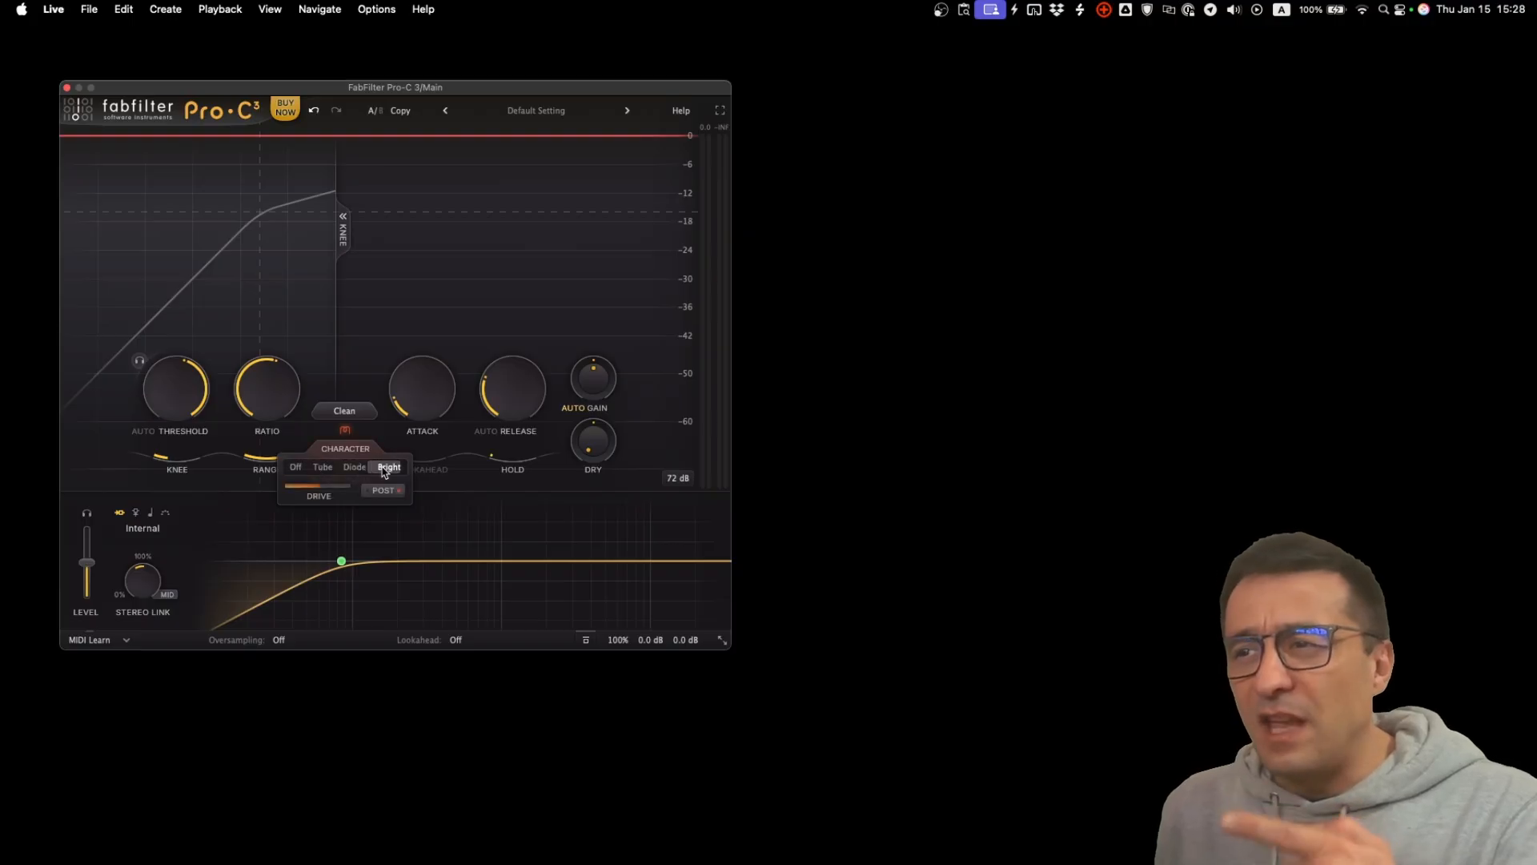
click(297, 469)
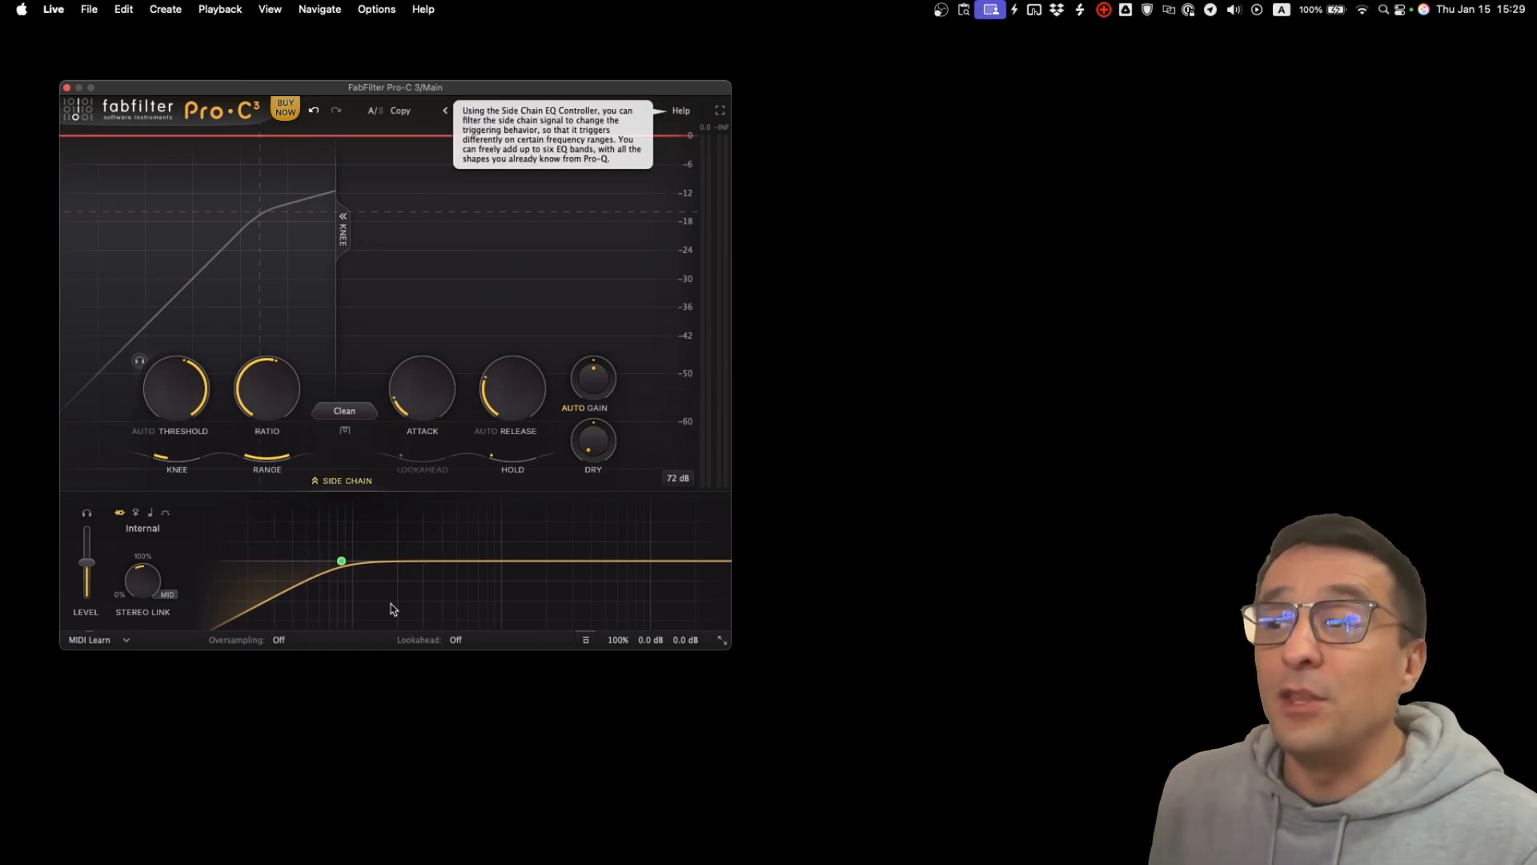
Add bands to the side-chain EQ, including one near 2865 Hz at about +6 dB, and change that band's shape to All Pass.
drag(453, 562, 571, 555)
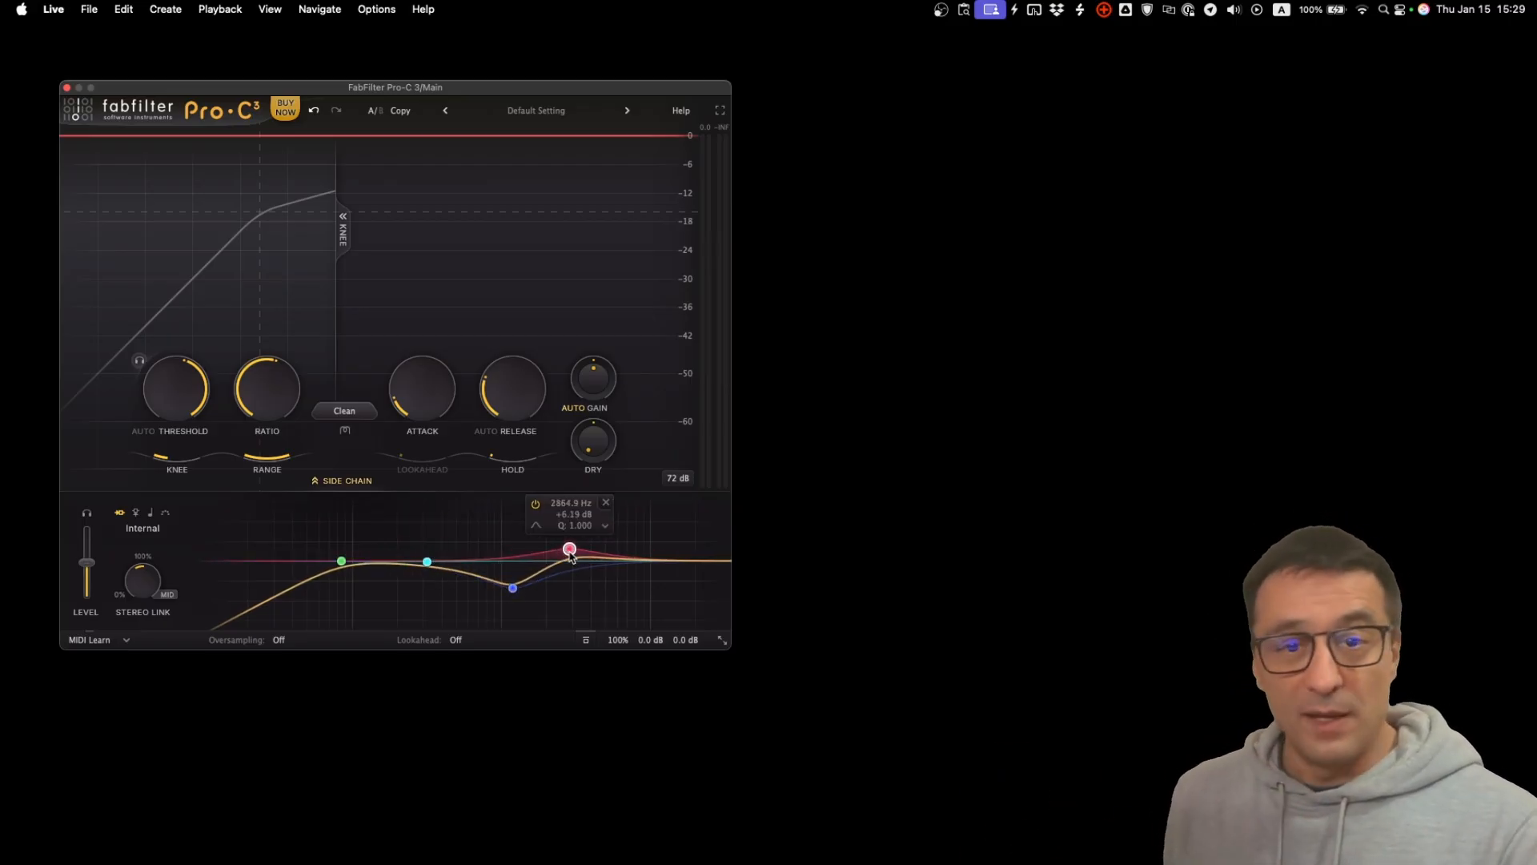
right_click(571, 555)
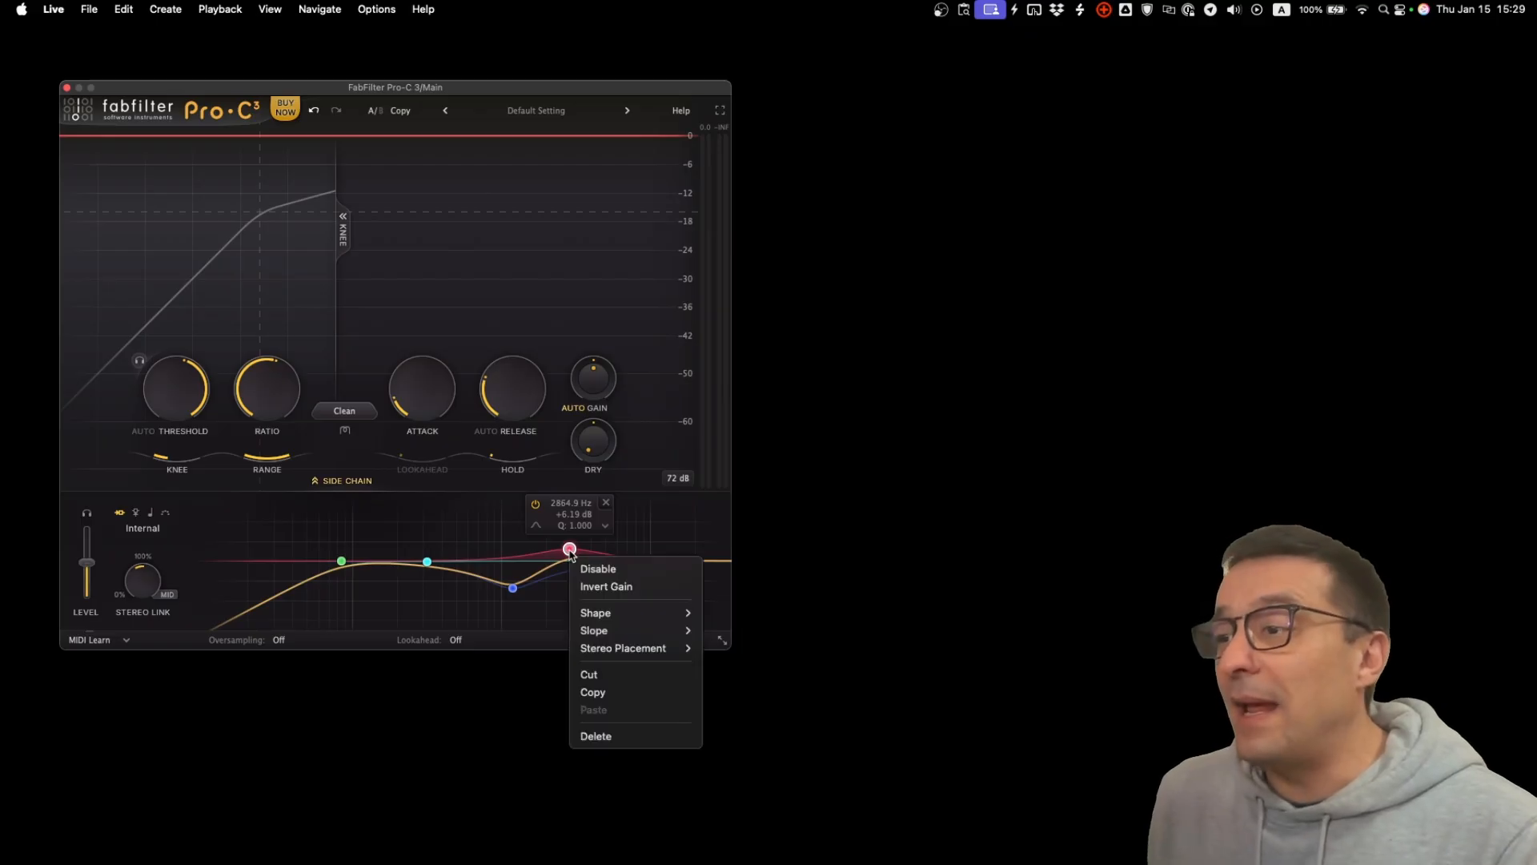
mouse_move(618, 621)
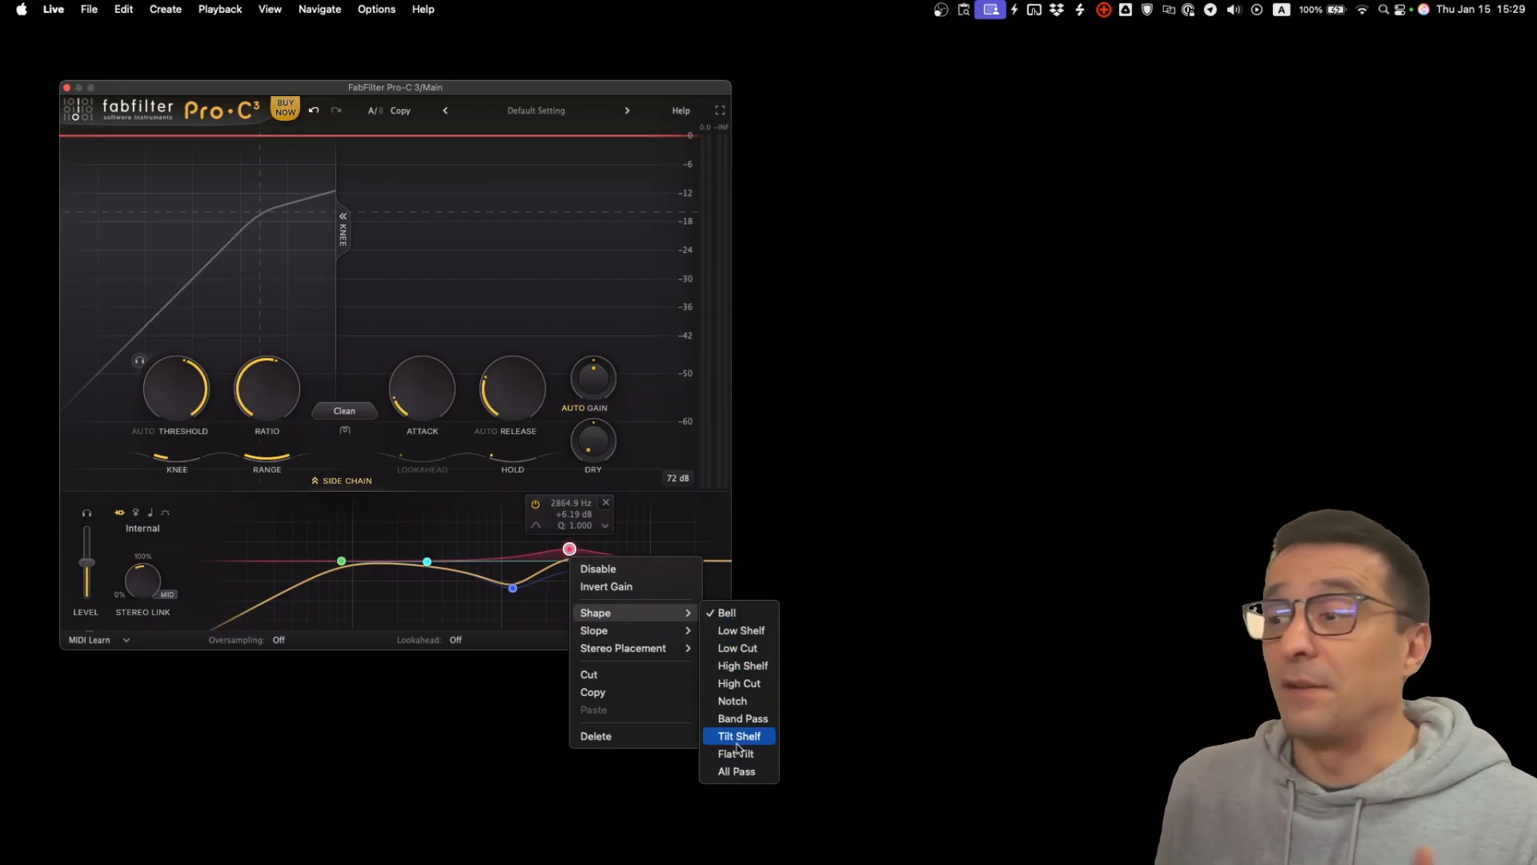
click(735, 771)
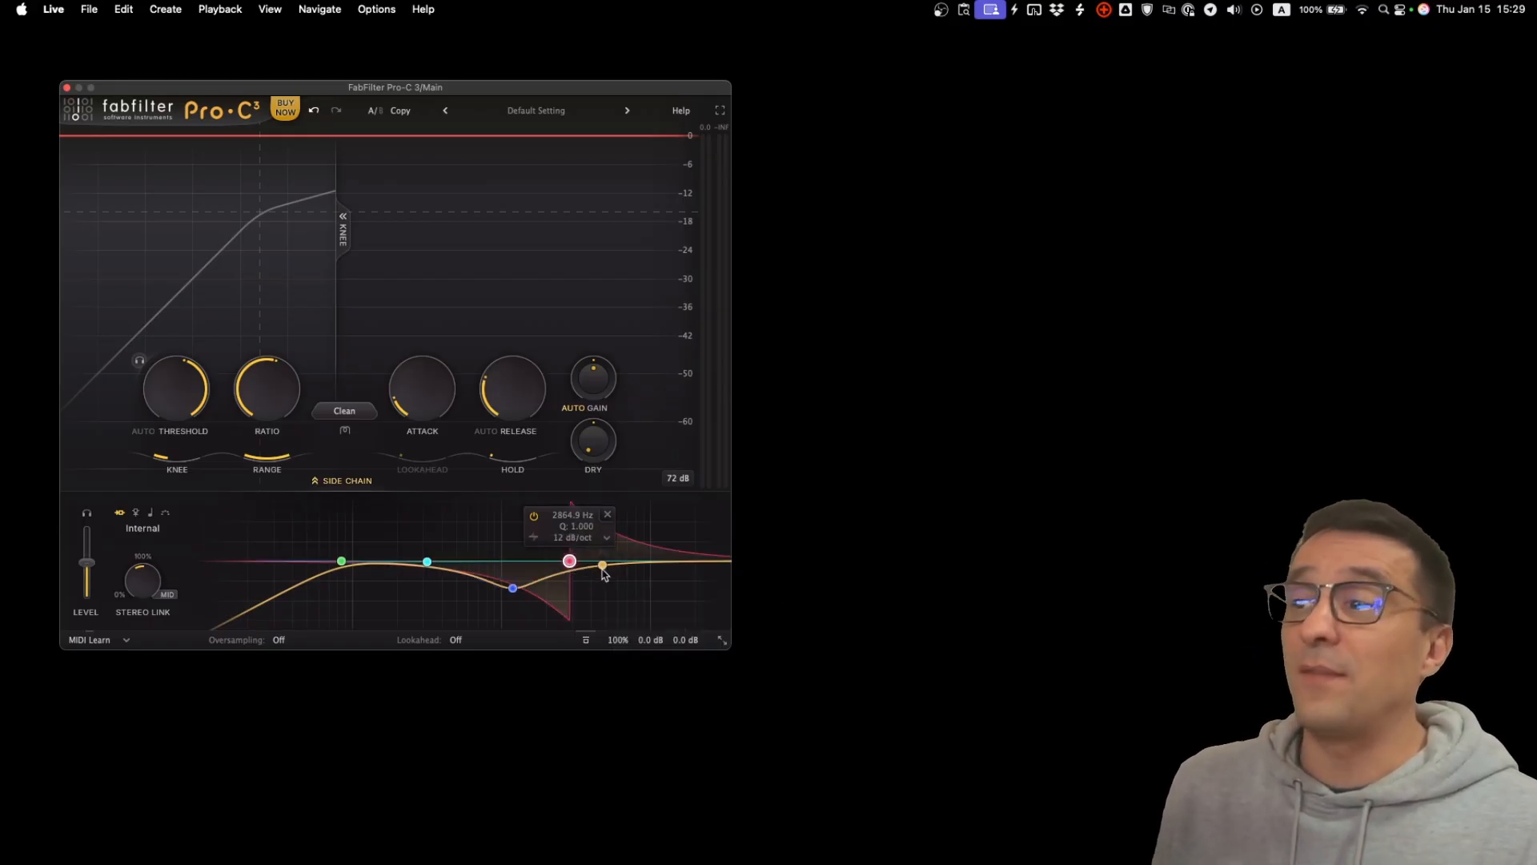
Sweep the All Pass band through the side-chain EQ and leave it at low frequencies, just above the green low-cut band.
drag(569, 560, 591, 561)
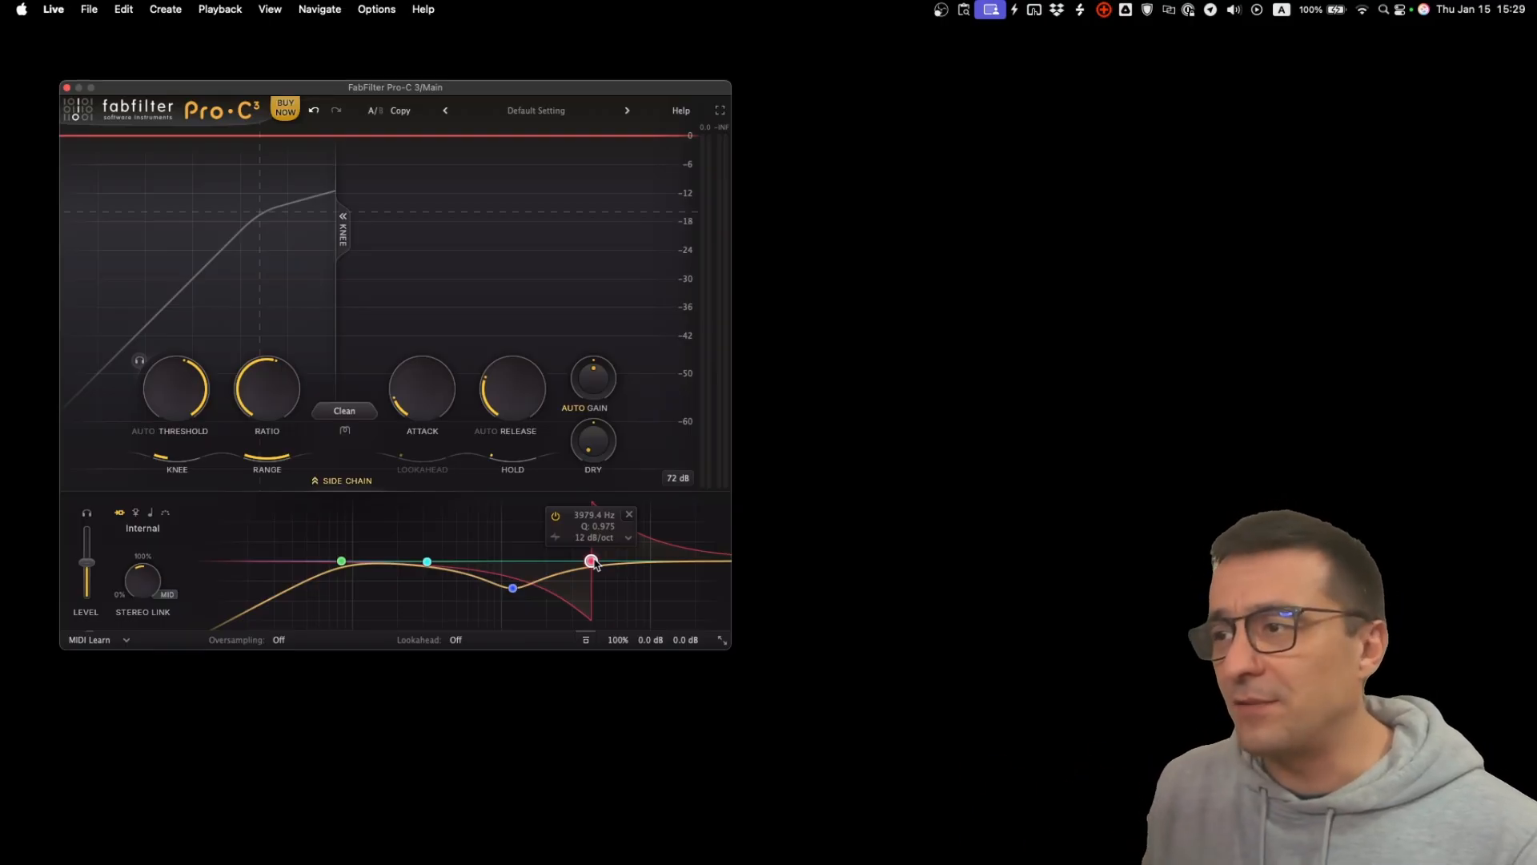
drag(595, 562, 554, 563)
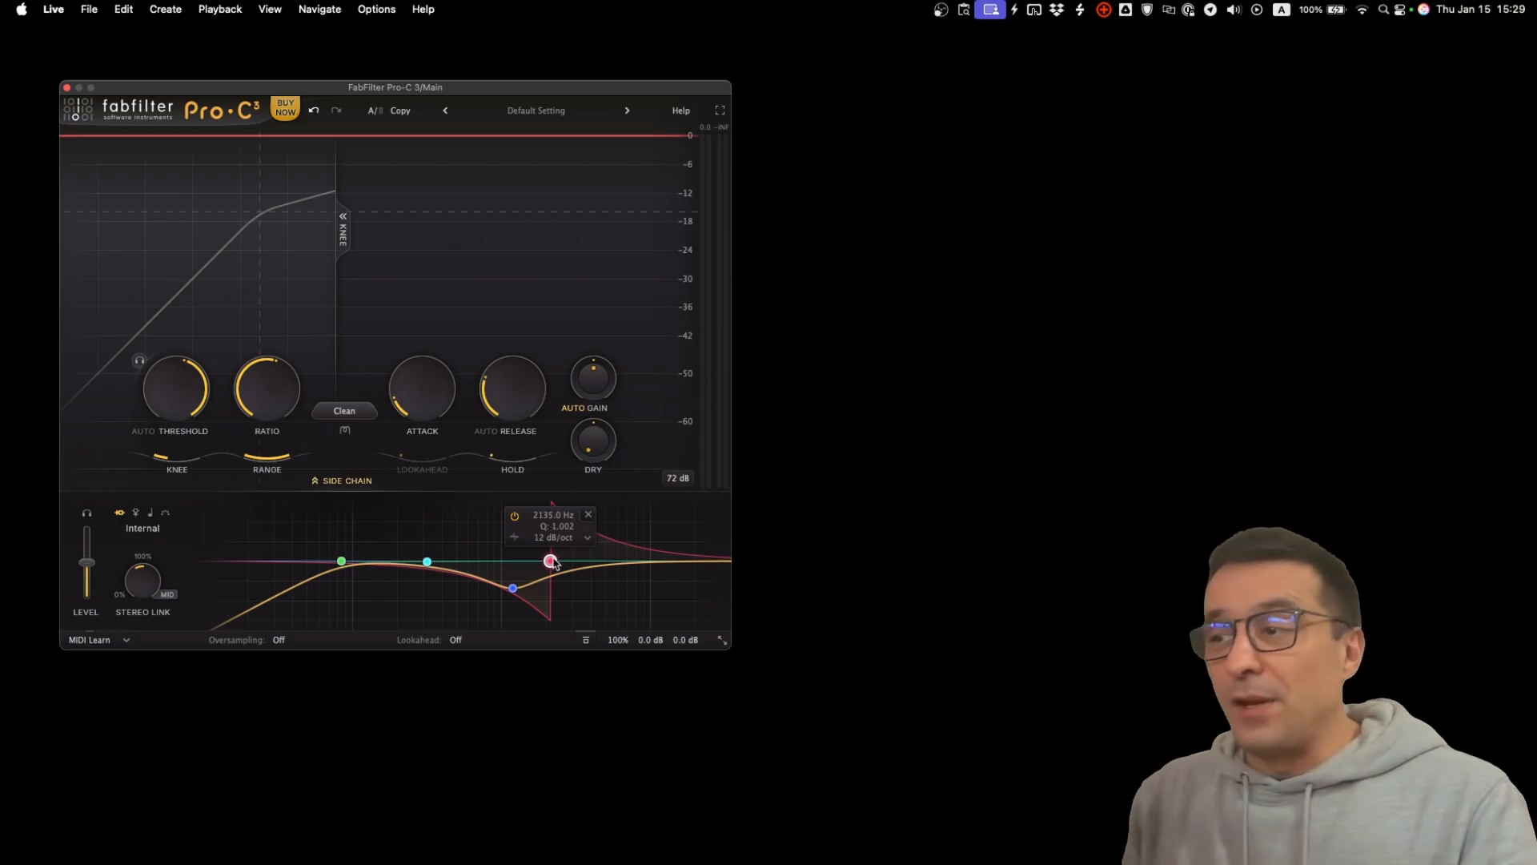
drag(553, 563, 357, 562)
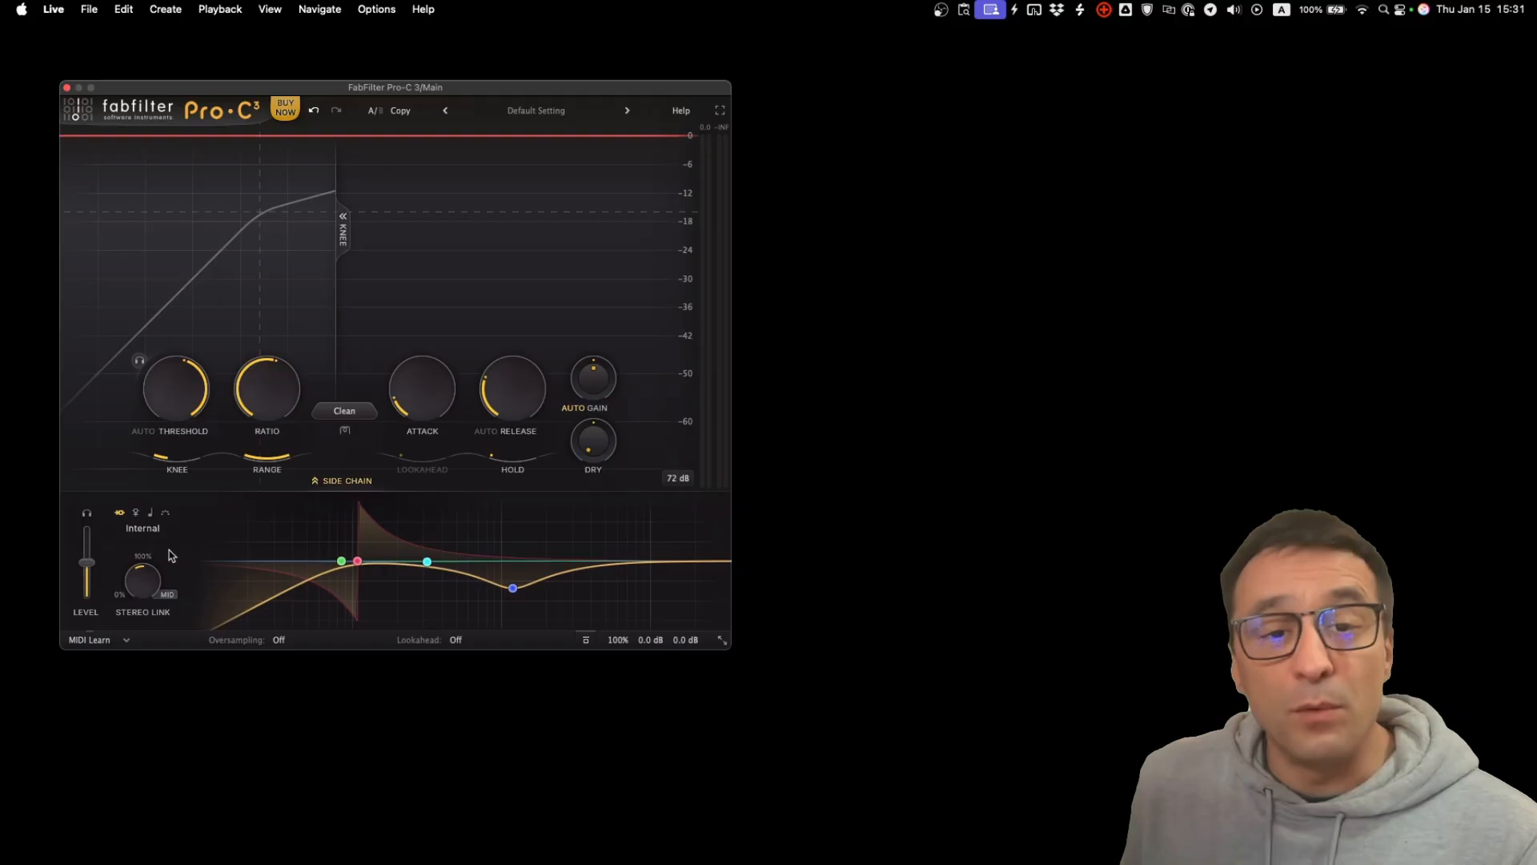
Try the External side-chain source, switch to Host sync at 1/4 Note, and increase the host trigger length slightly.
click(136, 513)
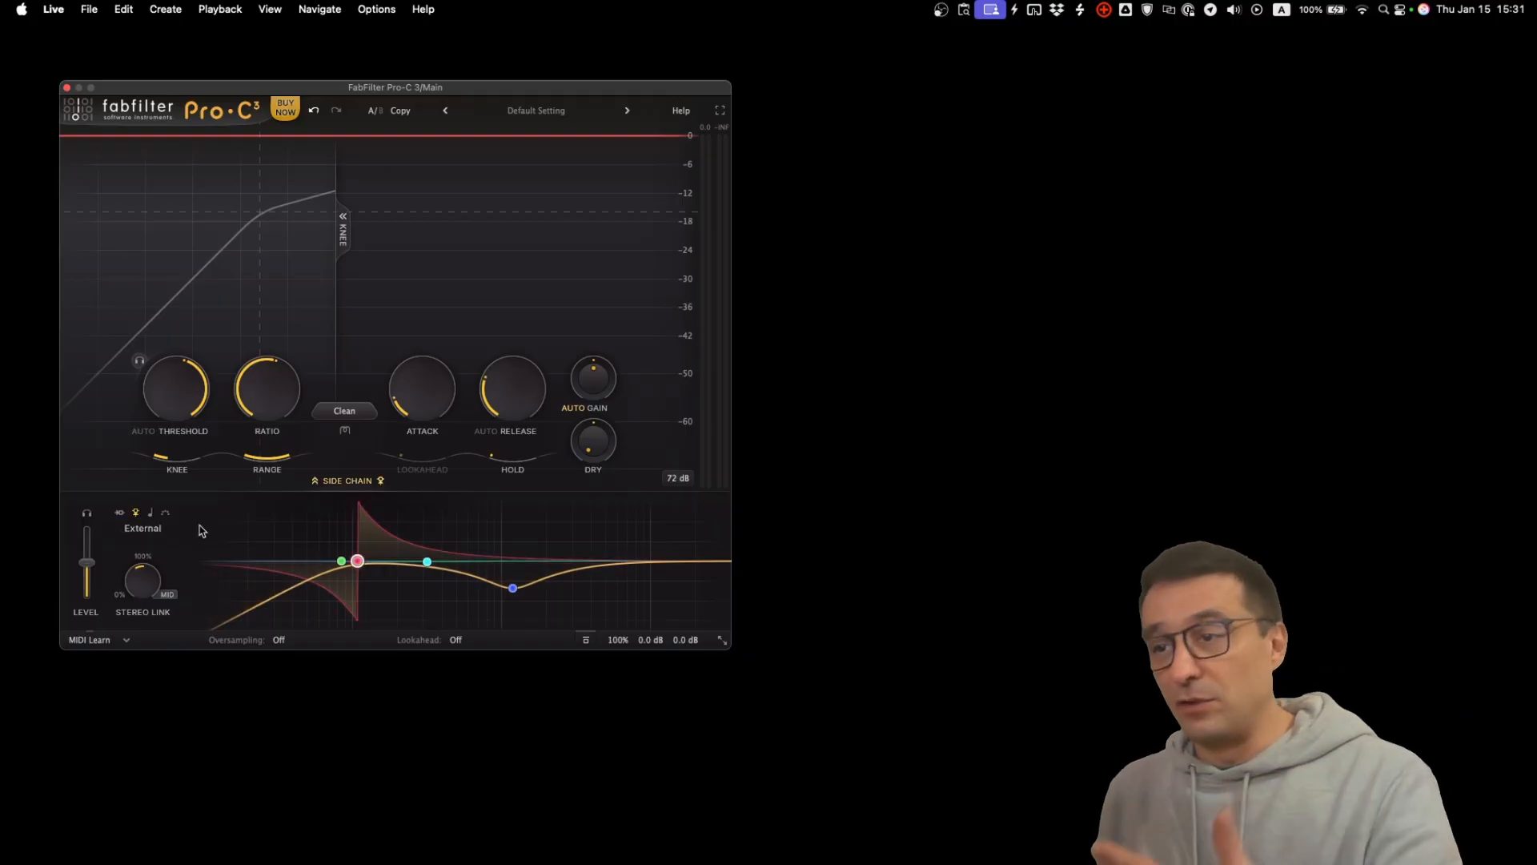
click(150, 513)
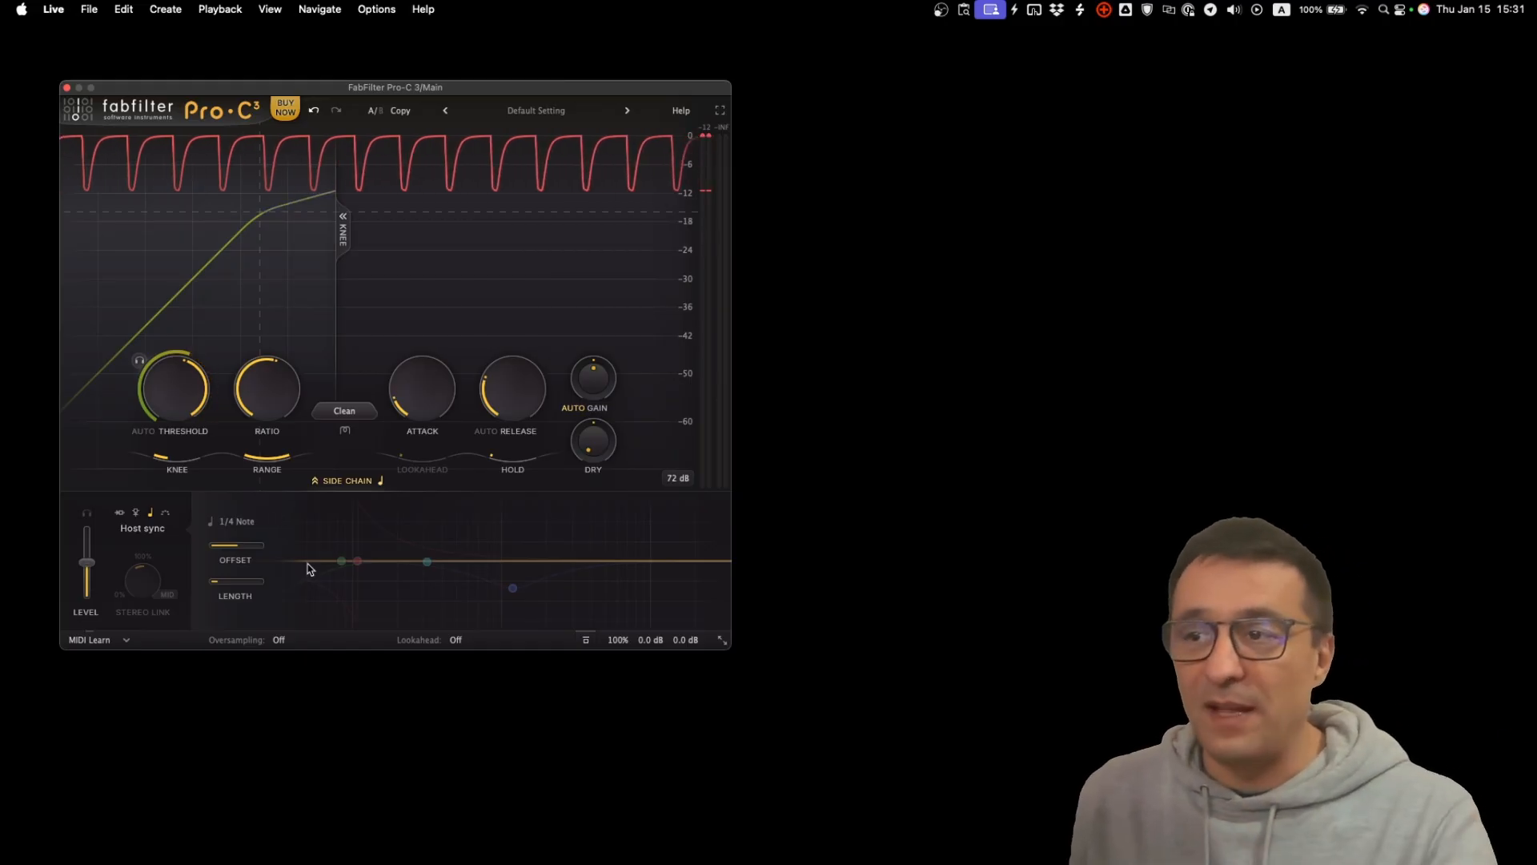
click(237, 521)
mouse_move(222, 589)
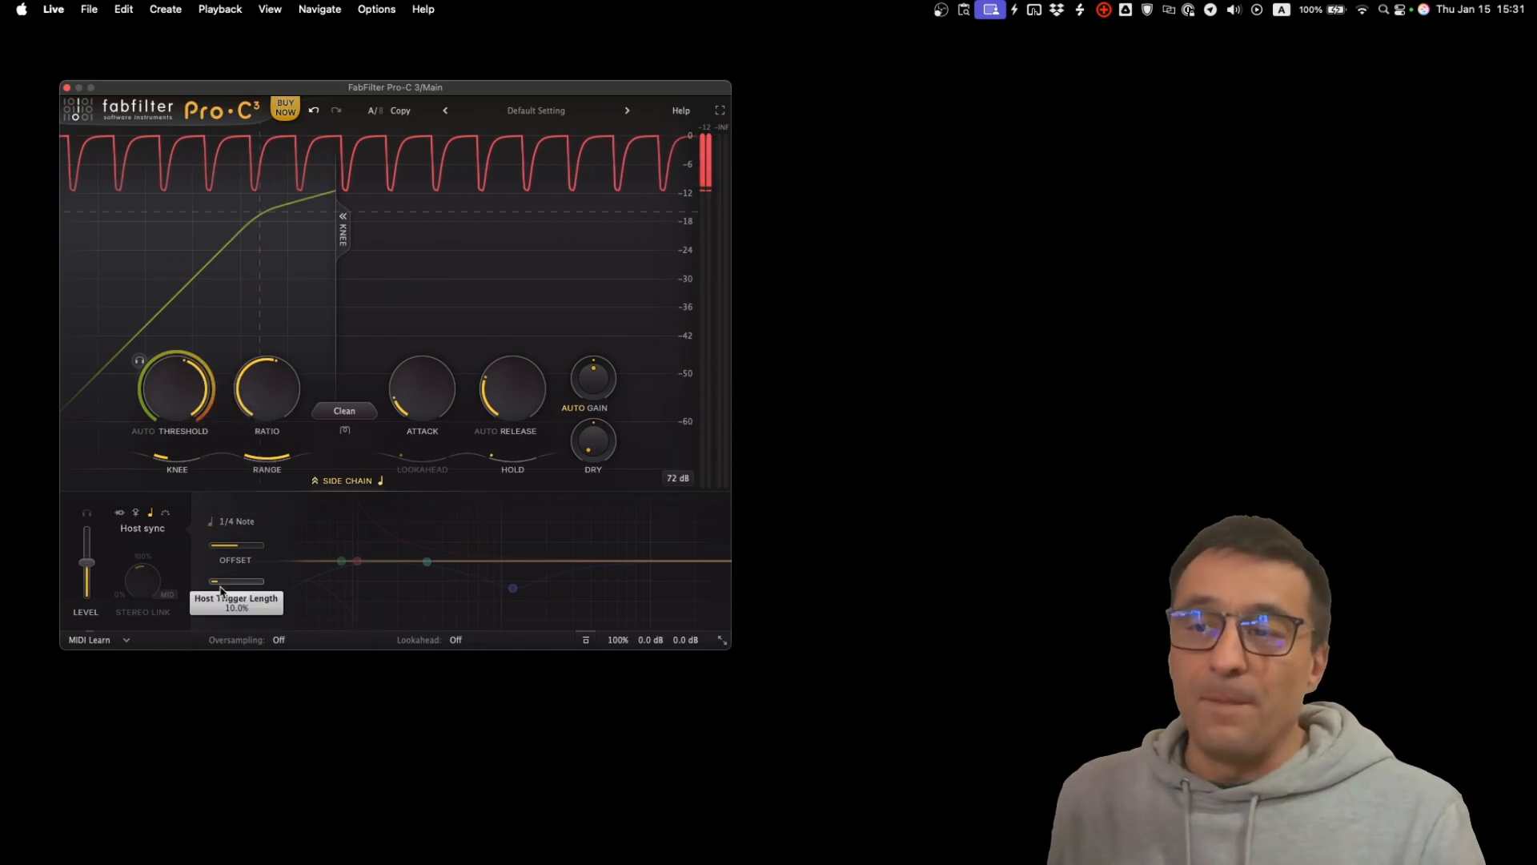
drag(237, 583, 286, 578)
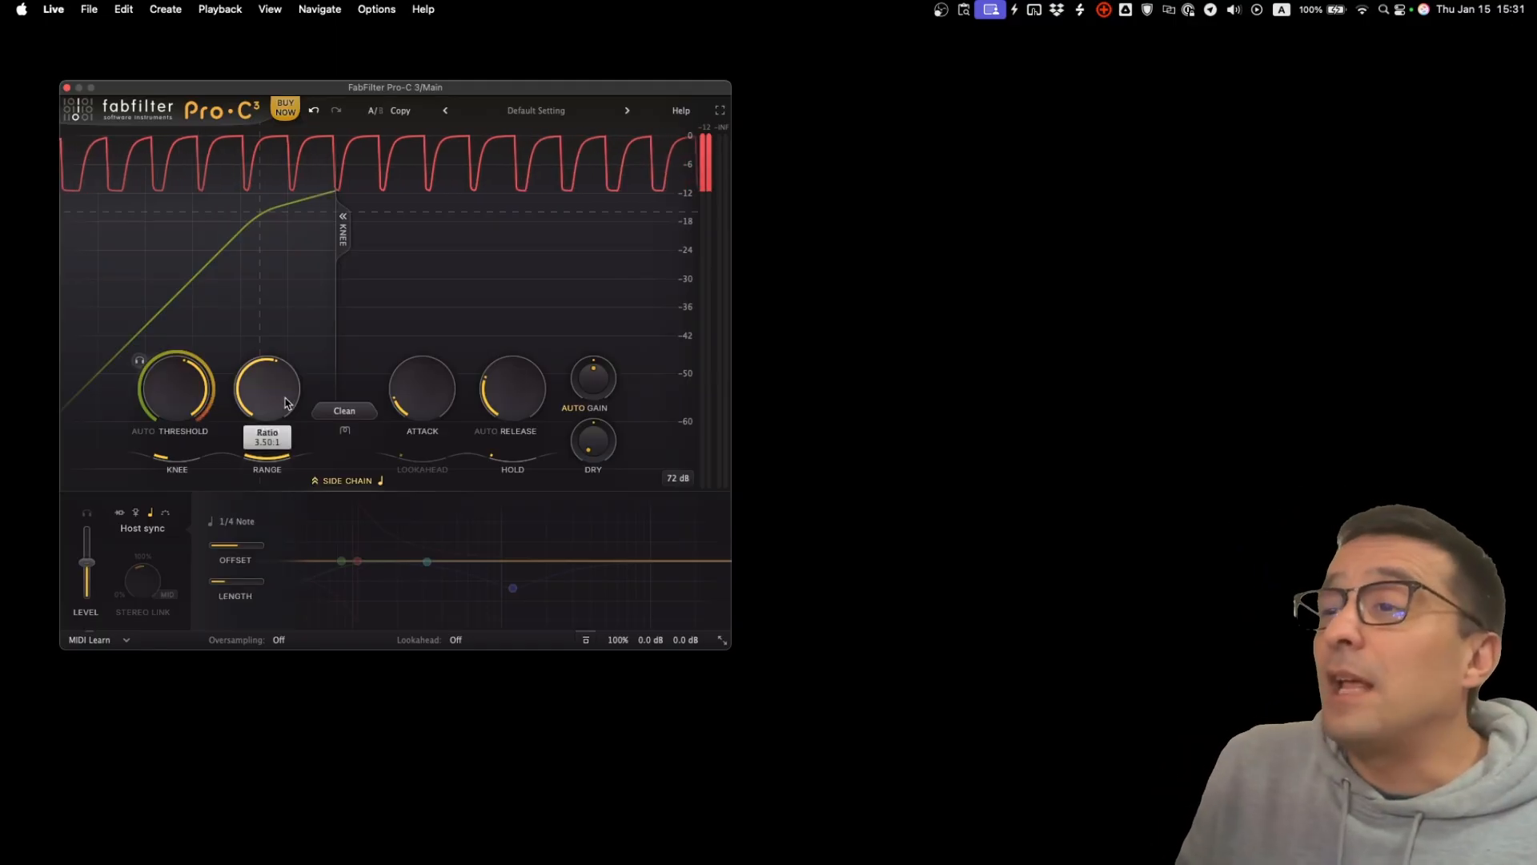
Change the compression style from Clean to the vintage Vari-Mu.
mouse_move(280, 396)
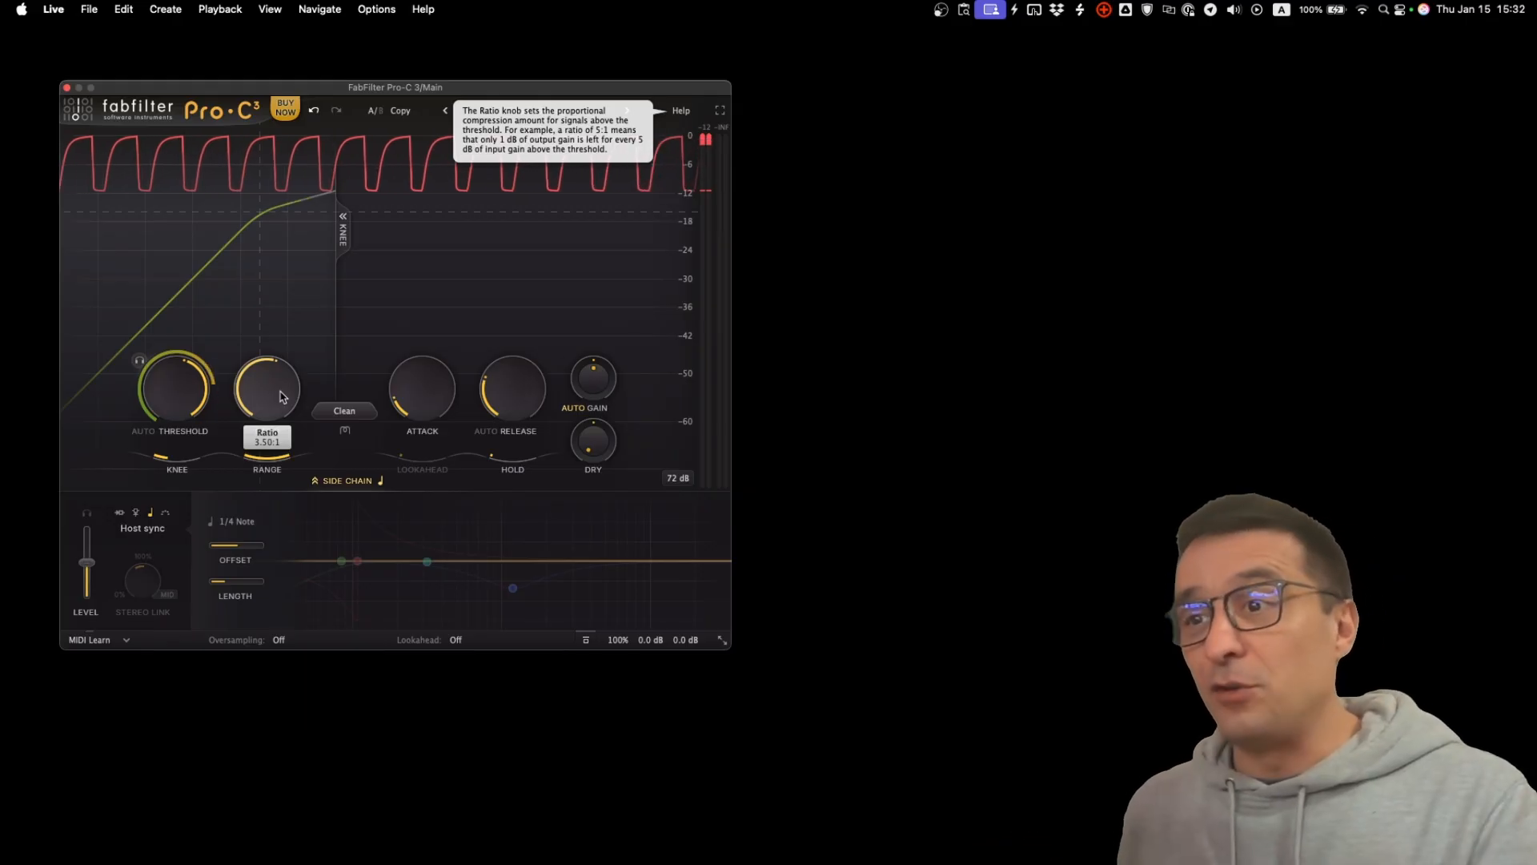
click(342, 412)
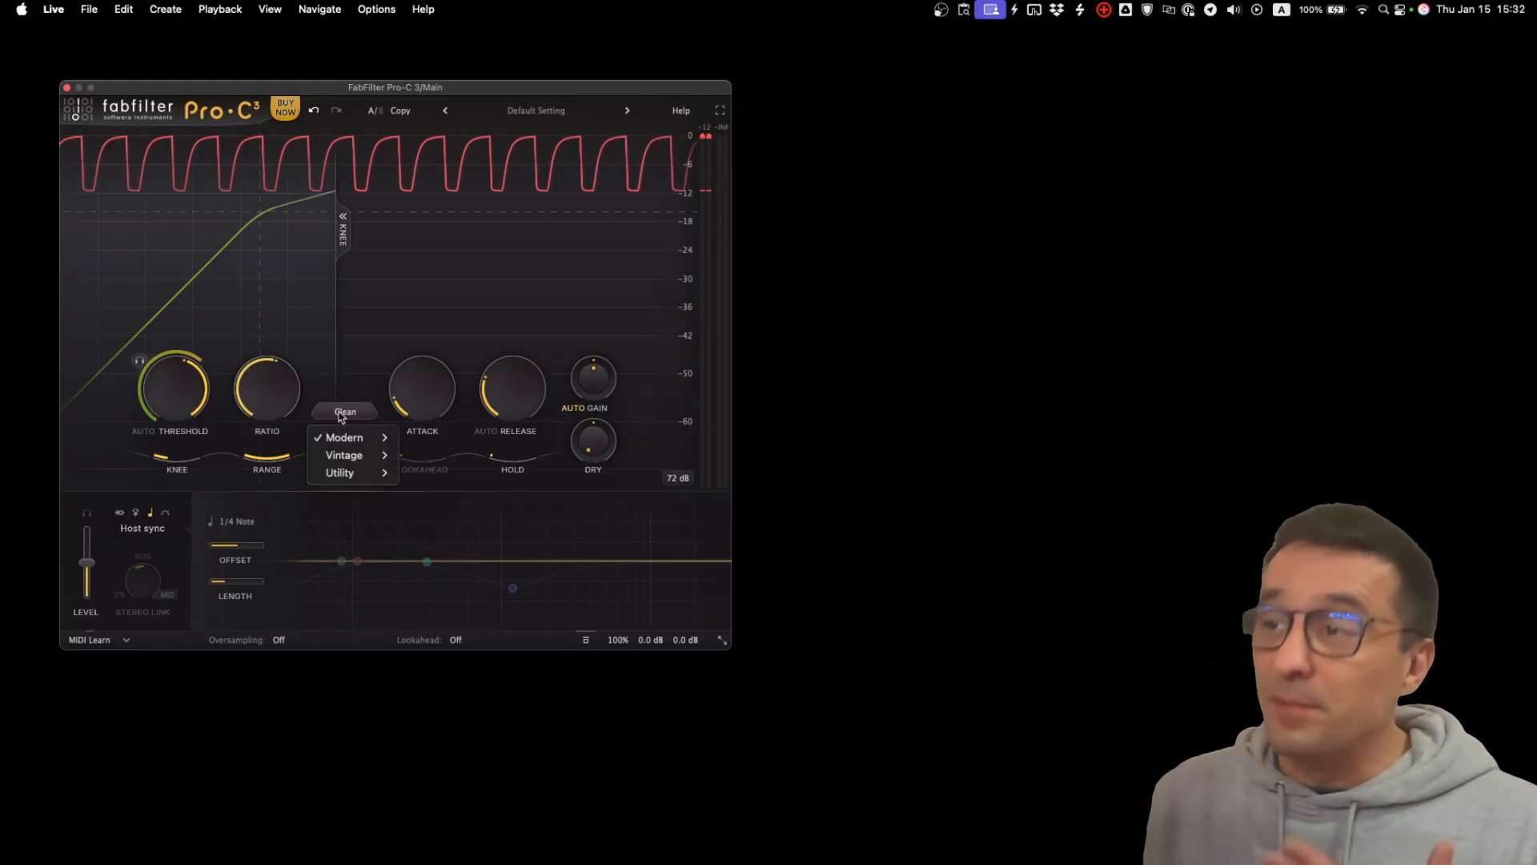
mouse_move(380, 456)
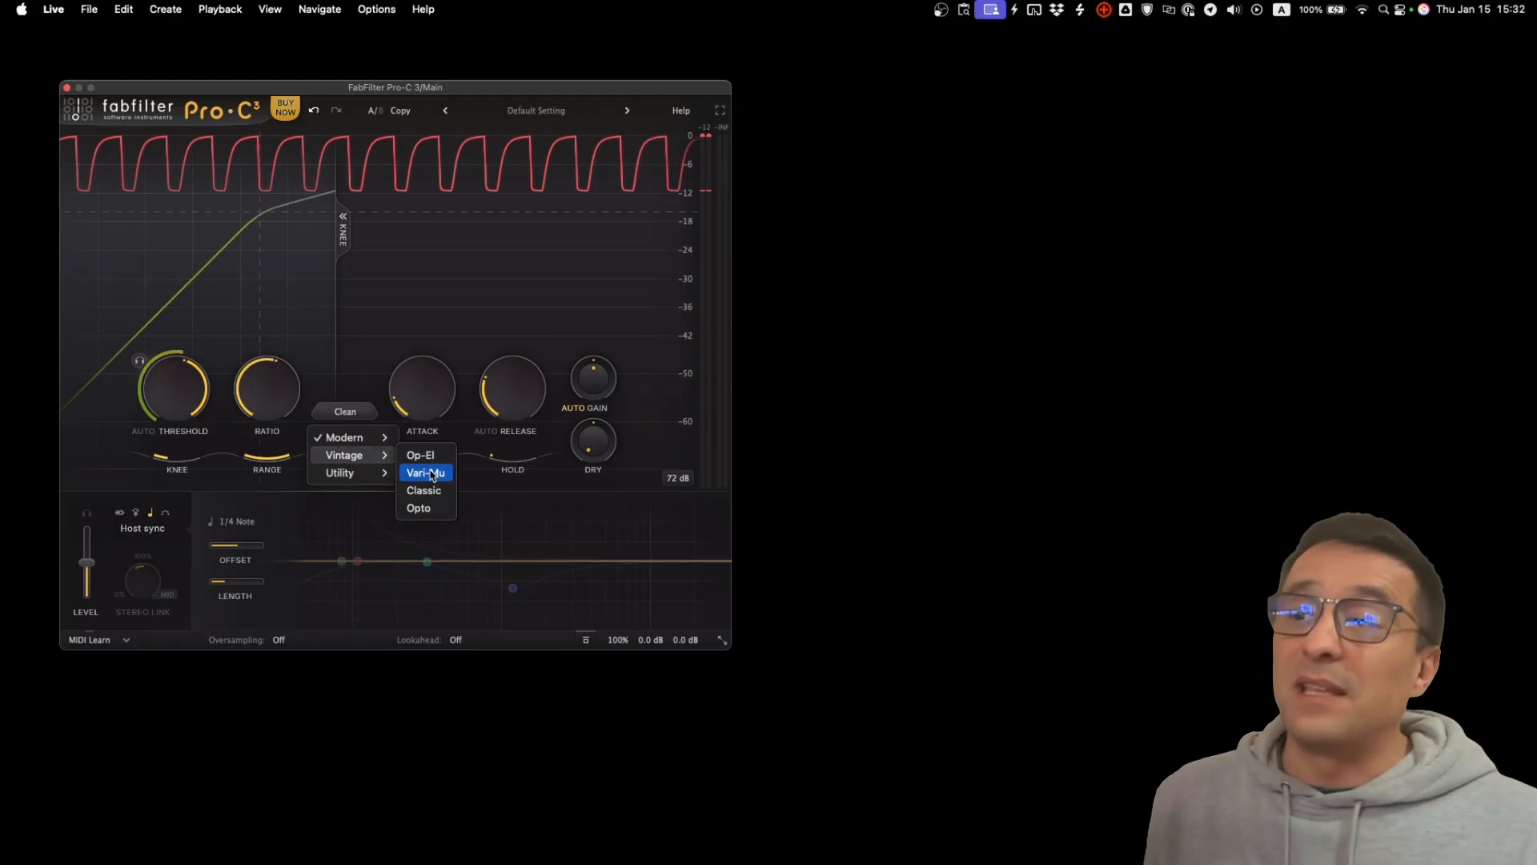
click(431, 473)
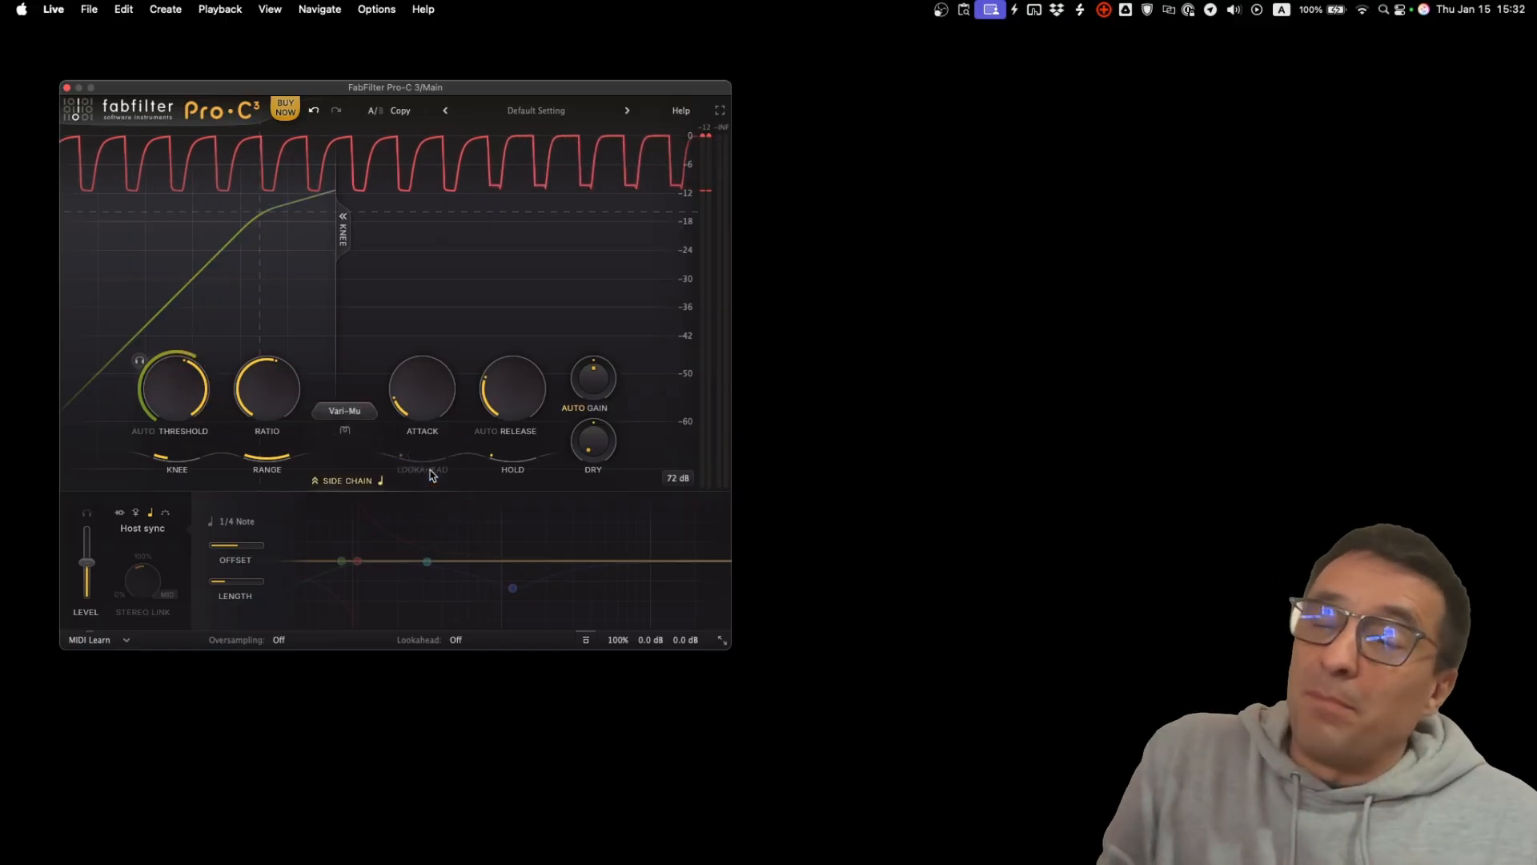
Switch the side-chain trigger source to Midi and set it back to Internal.
click(165, 512)
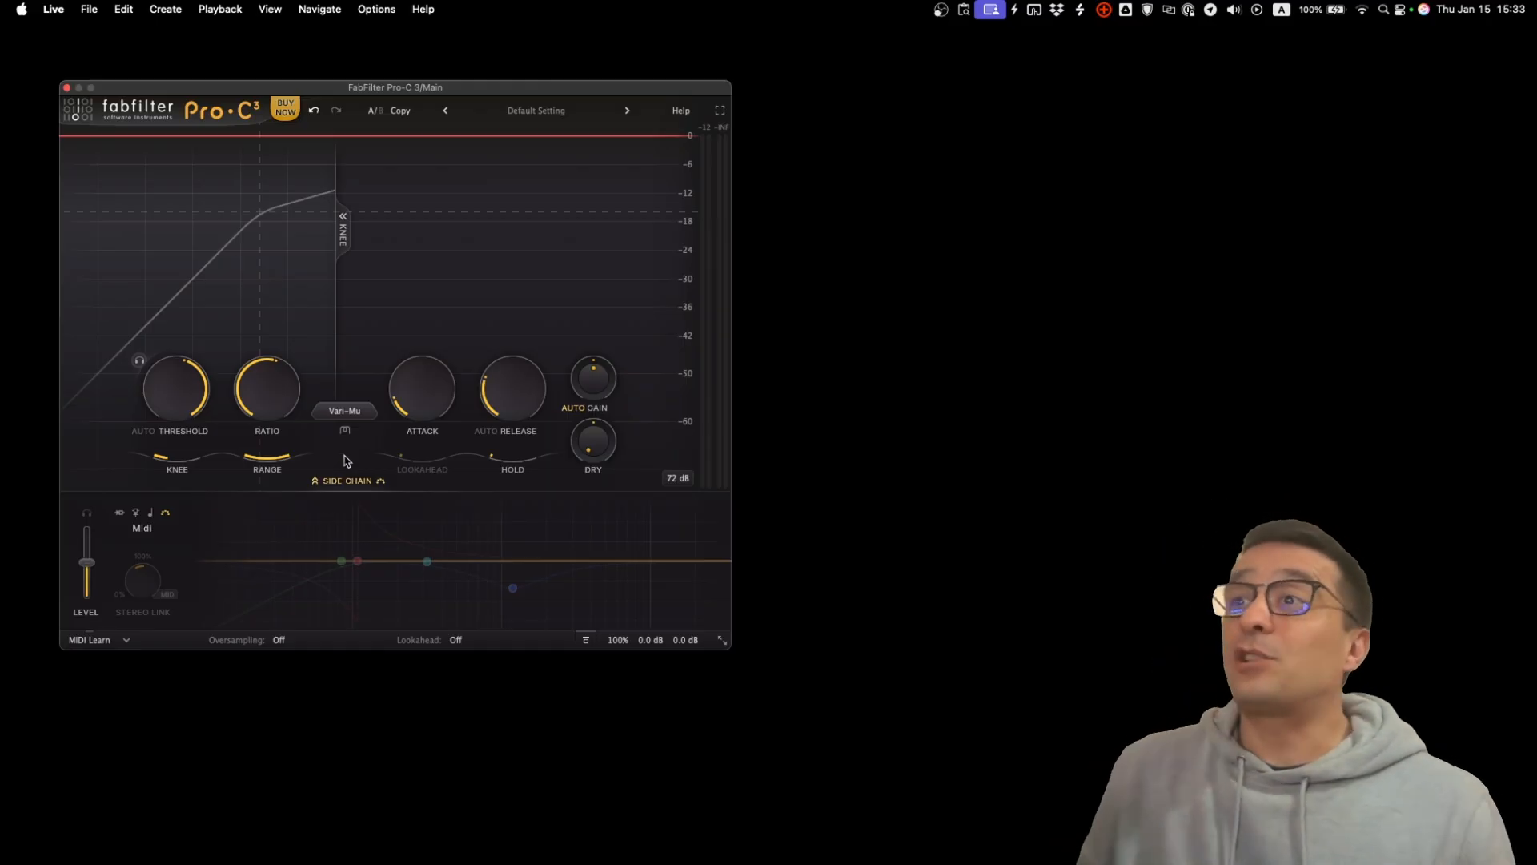
drag(373, 89, 374, 88)
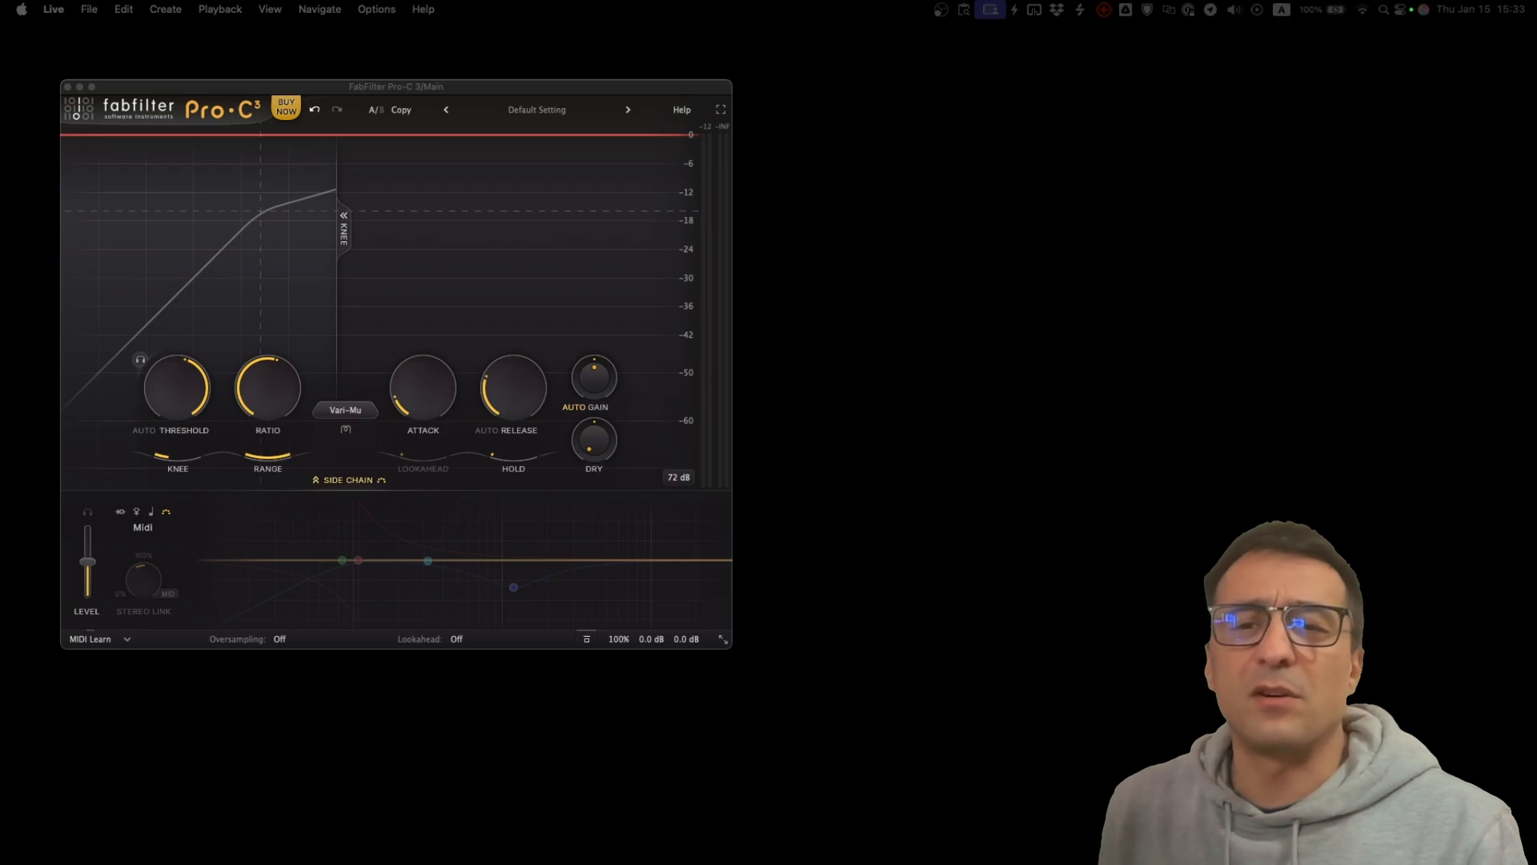
click(124, 521)
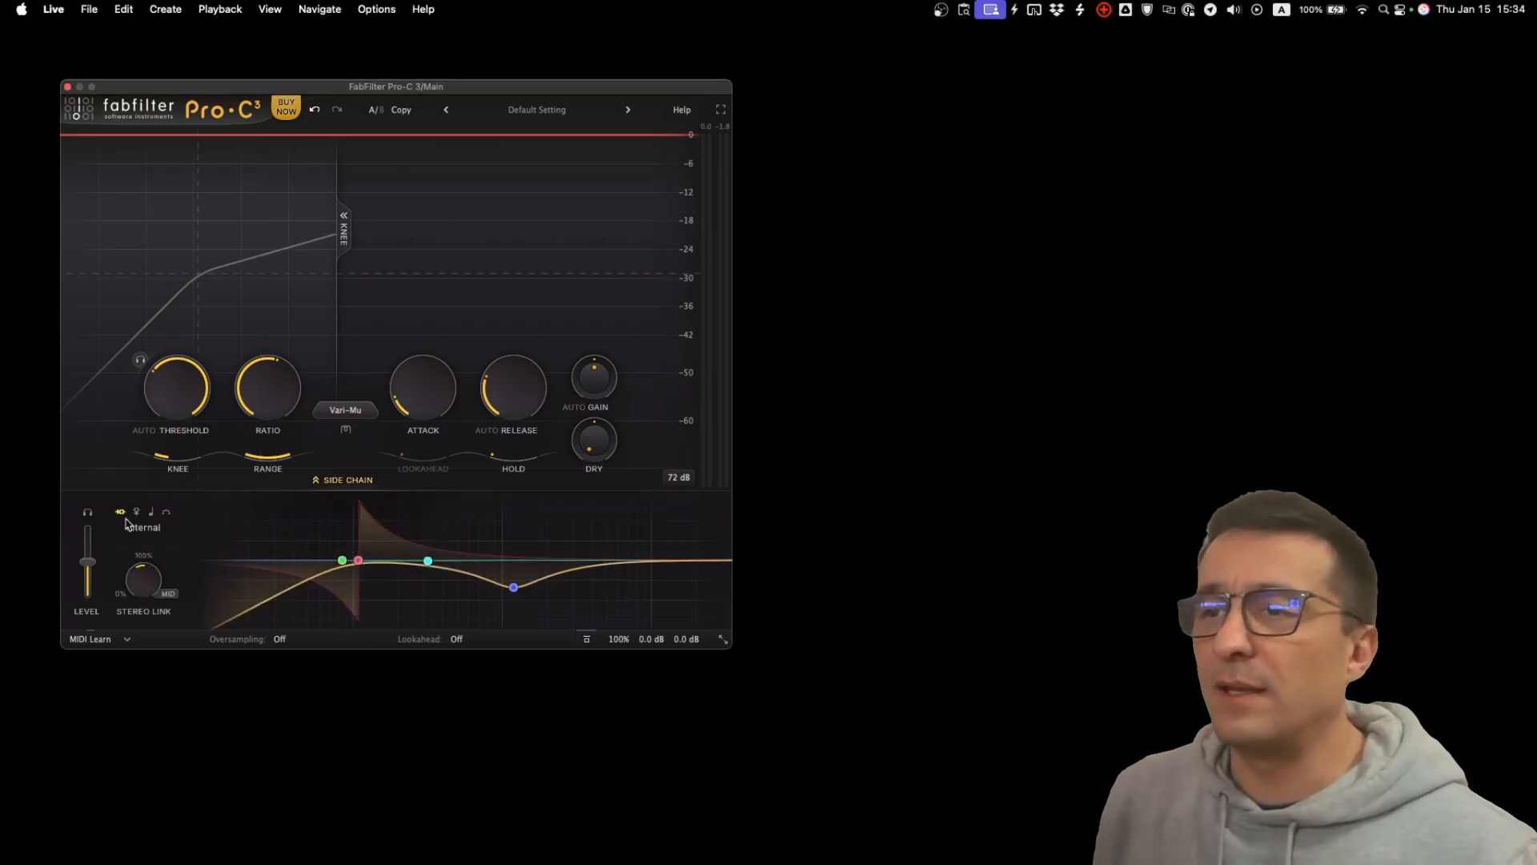
Set the threshold to -16.52 dB and change the compression style to the vintage Op-El.
drag(174, 390, 181, 340)
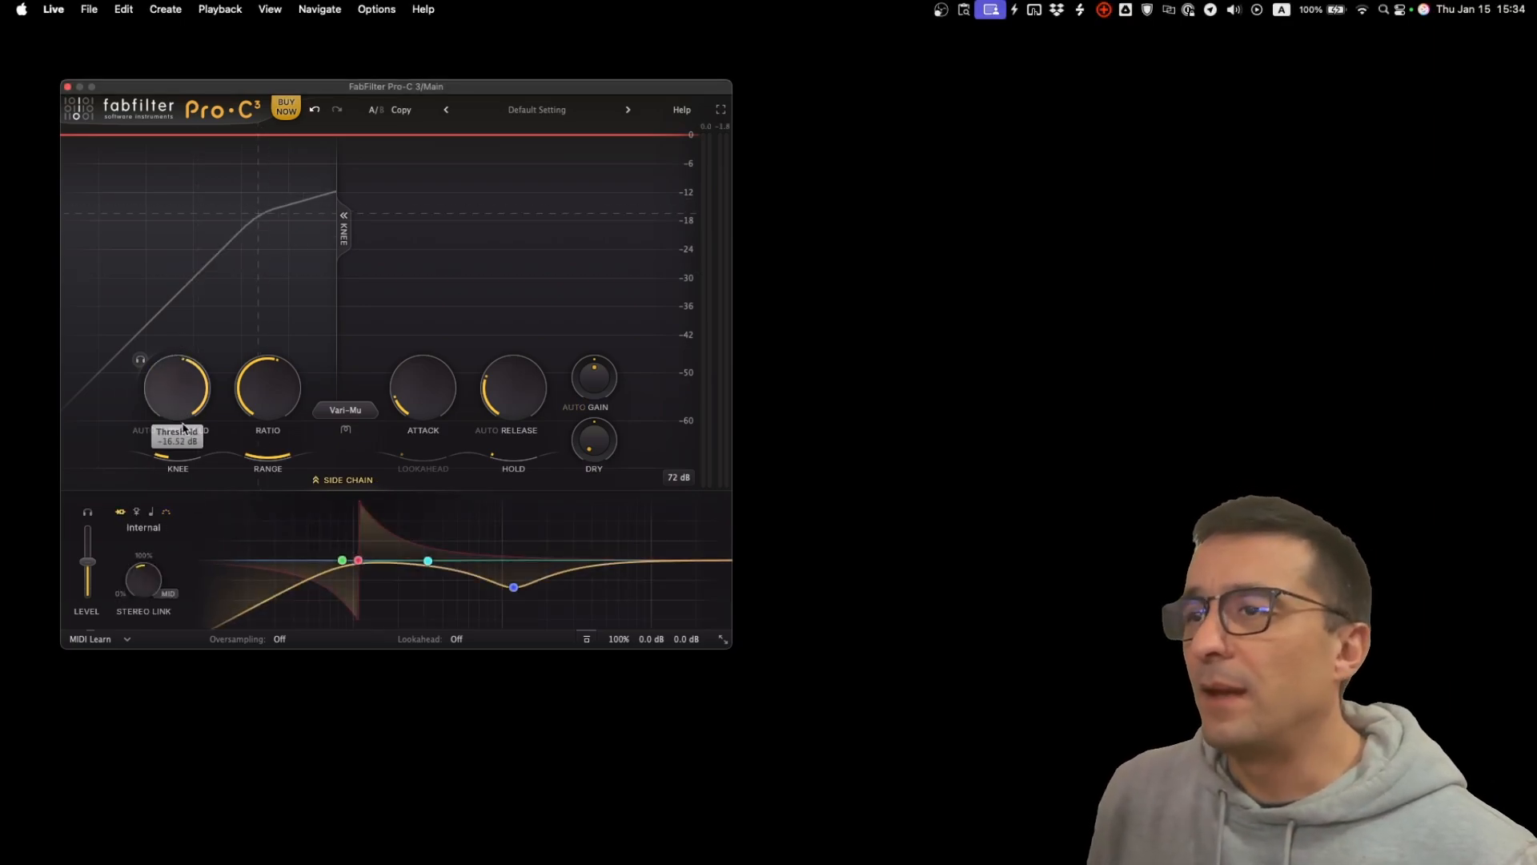
click(343, 413)
mouse_move(356, 454)
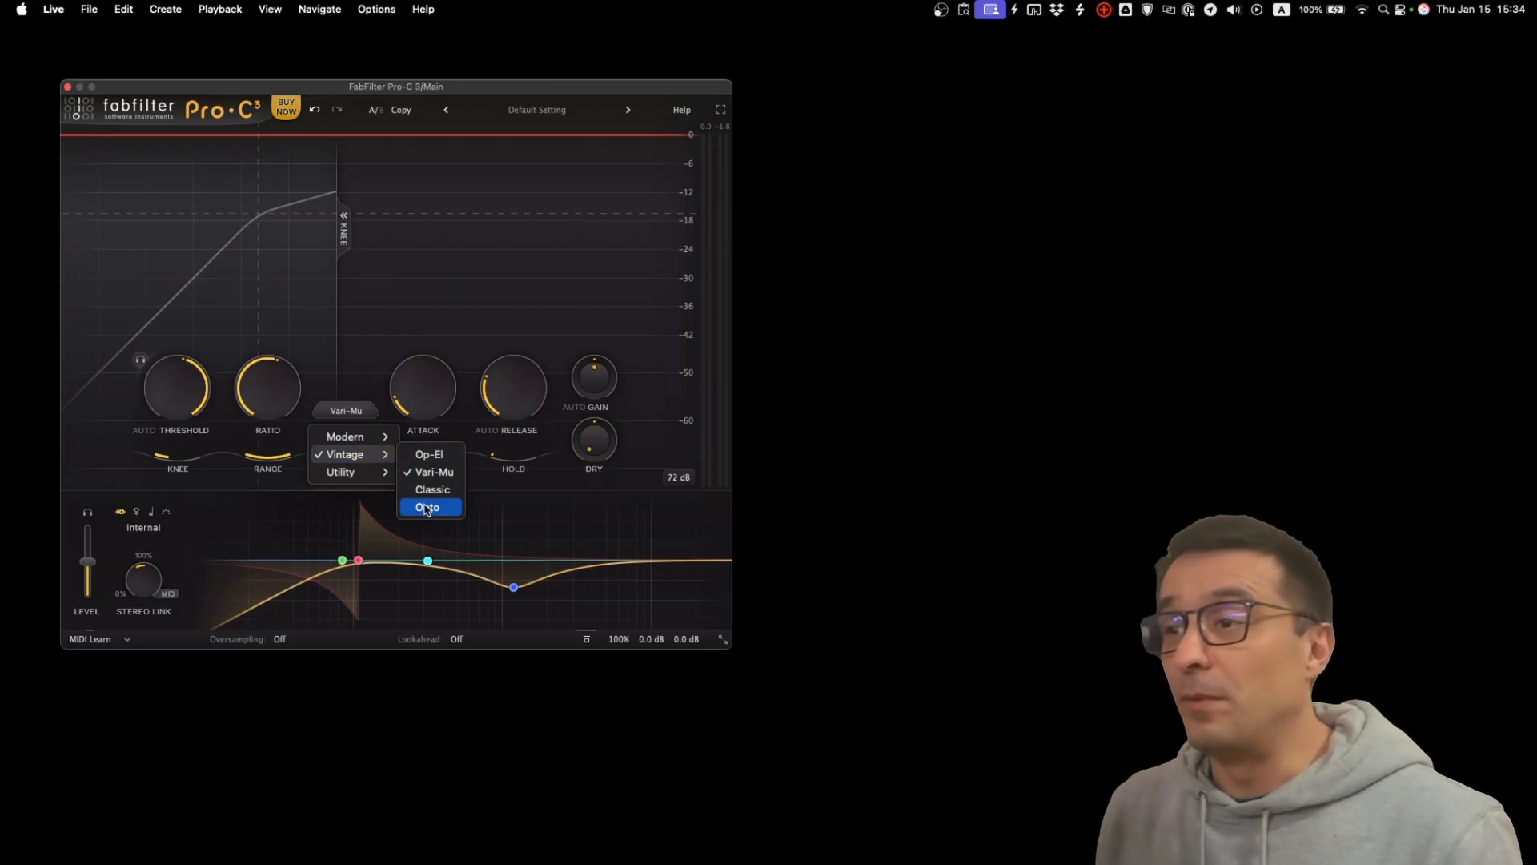
click(428, 453)
Lower the threshold during playback and set the attack to about 9.5 ms and the release to about 63 ms.
drag(179, 408, 184, 430)
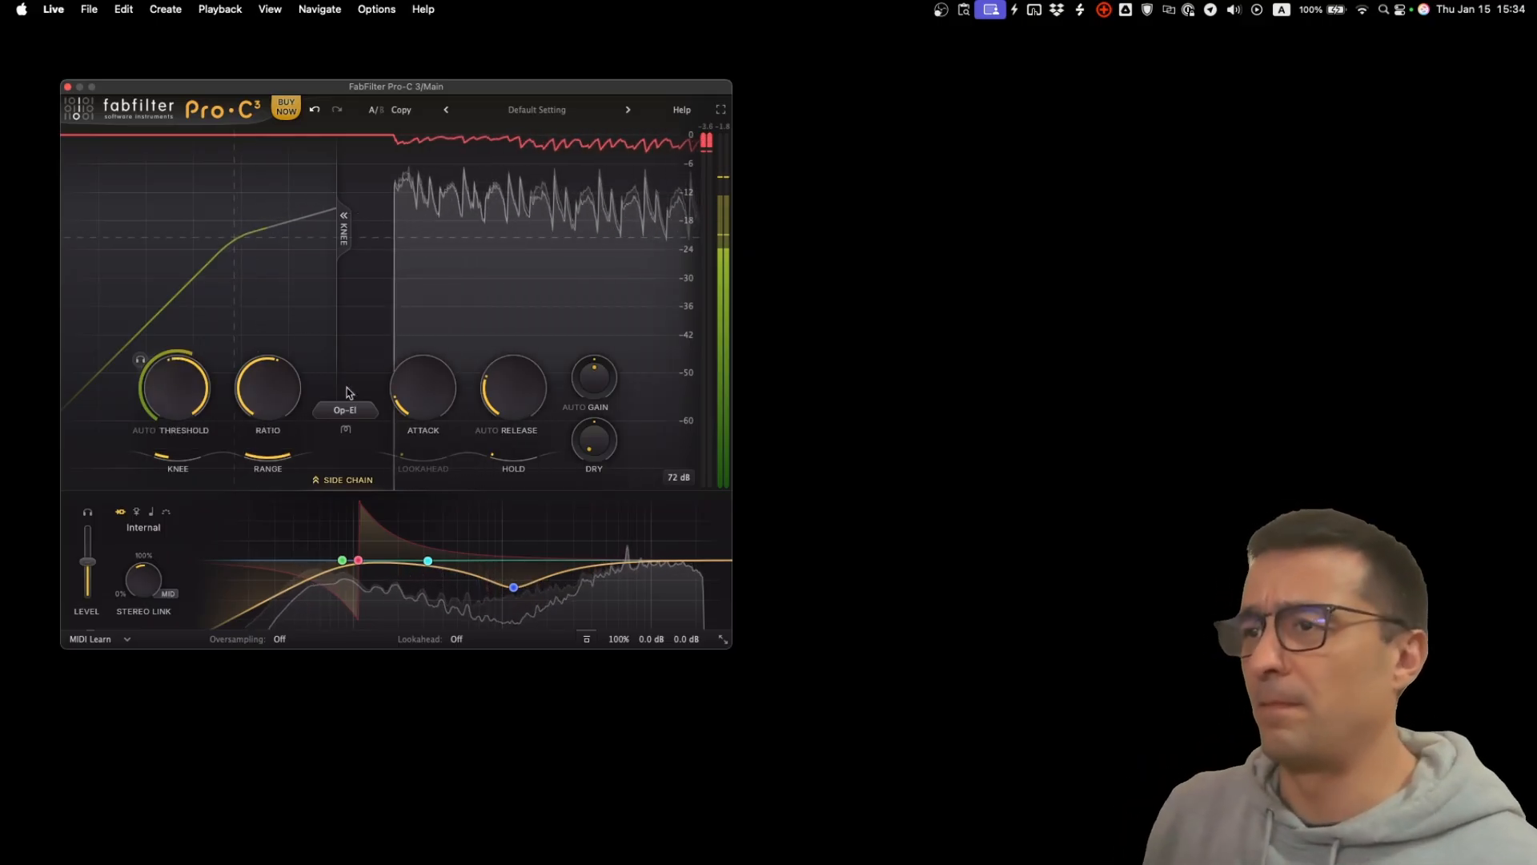
drag(416, 394, 415, 370)
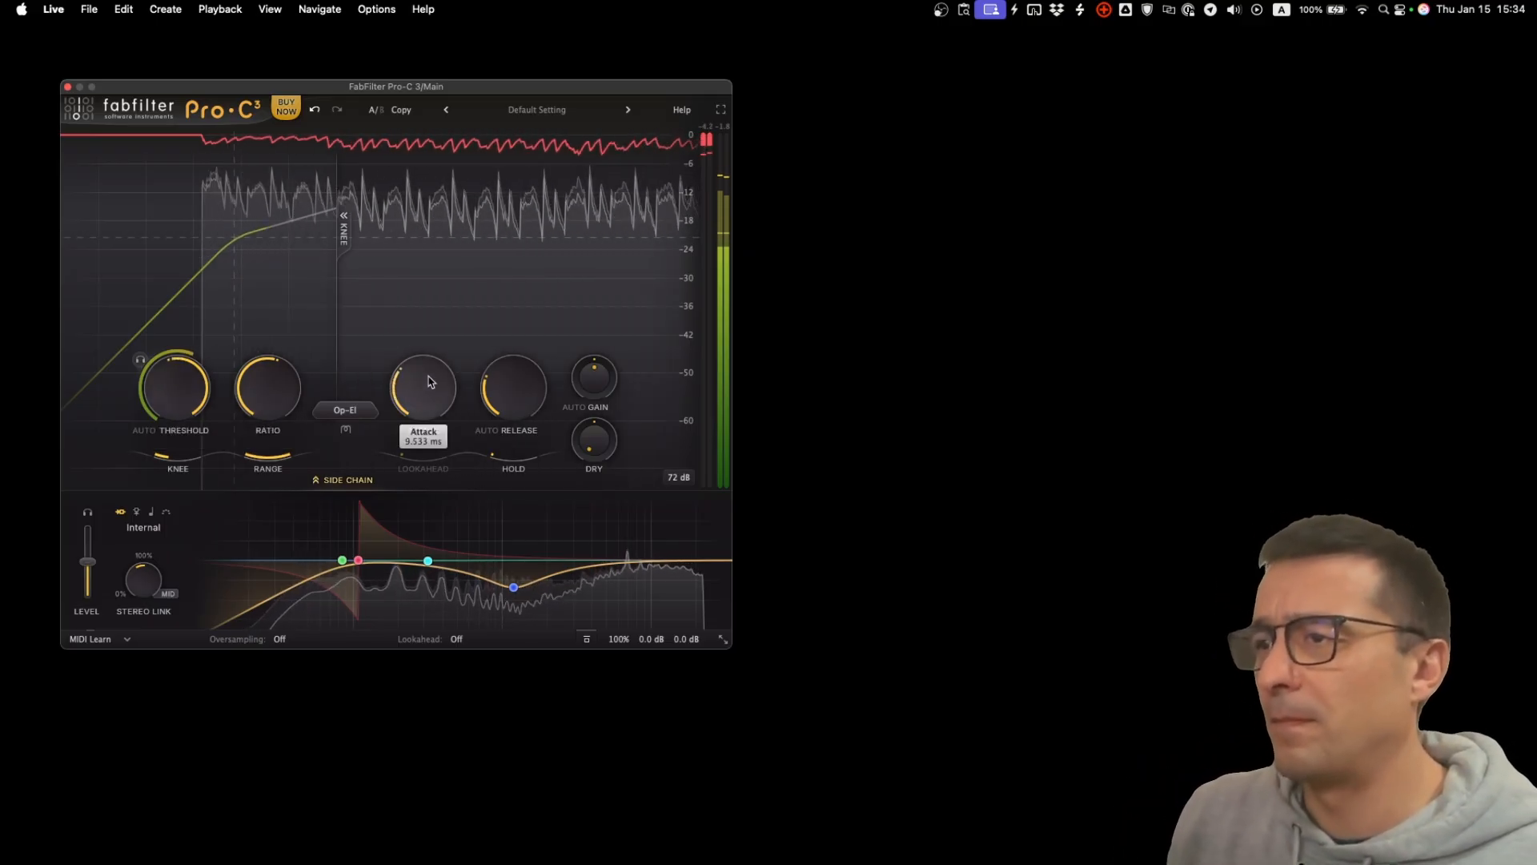
drag(516, 398, 514, 419)
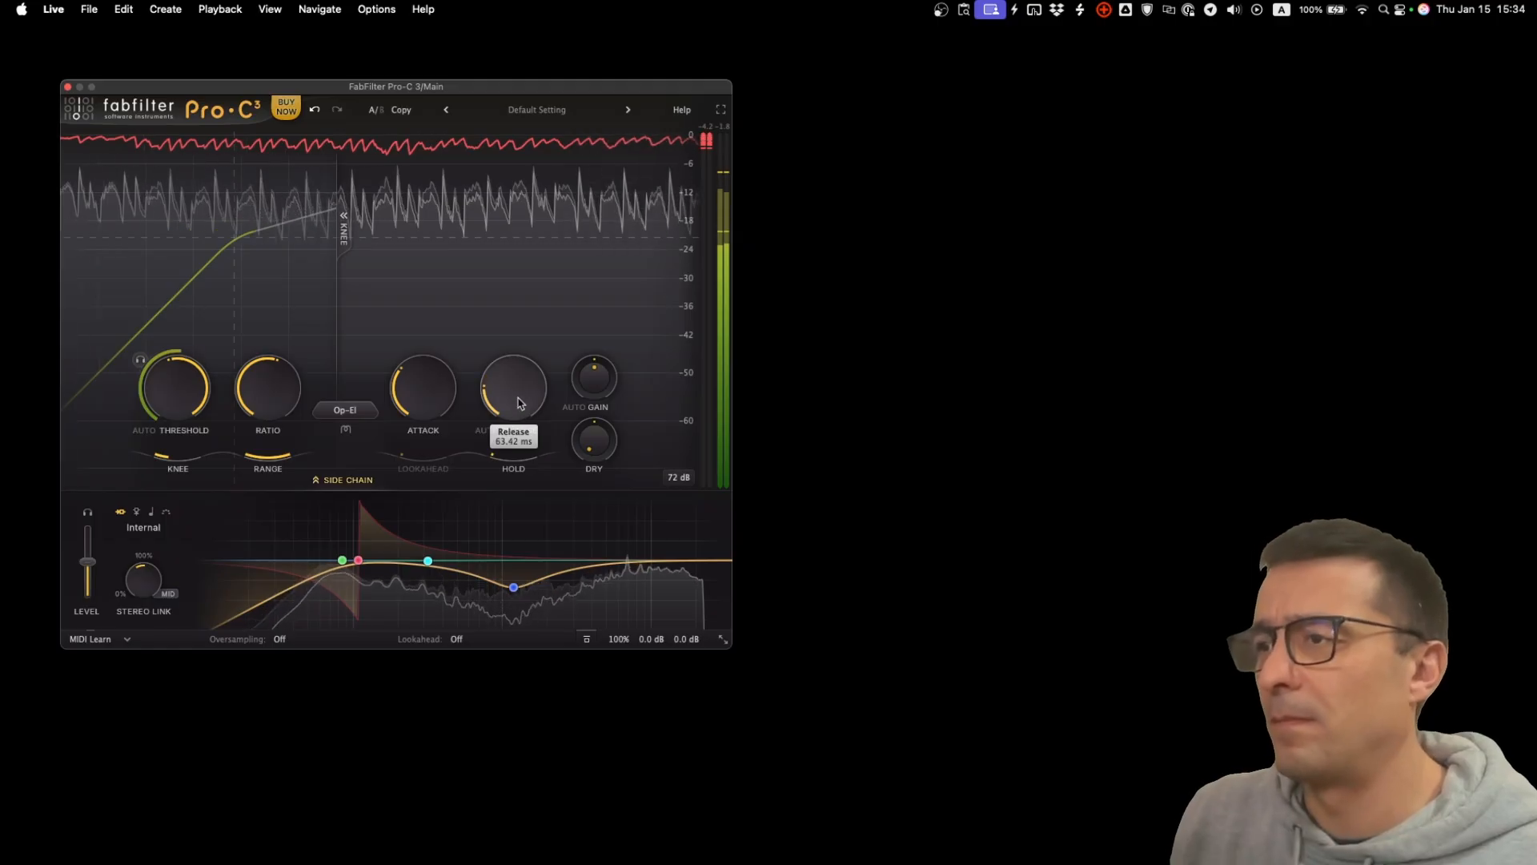
Shorten the attack to its 0.005 ms minimum and raise the ratio to its maximum, stopping playback when finished.
drag(413, 386, 394, 508)
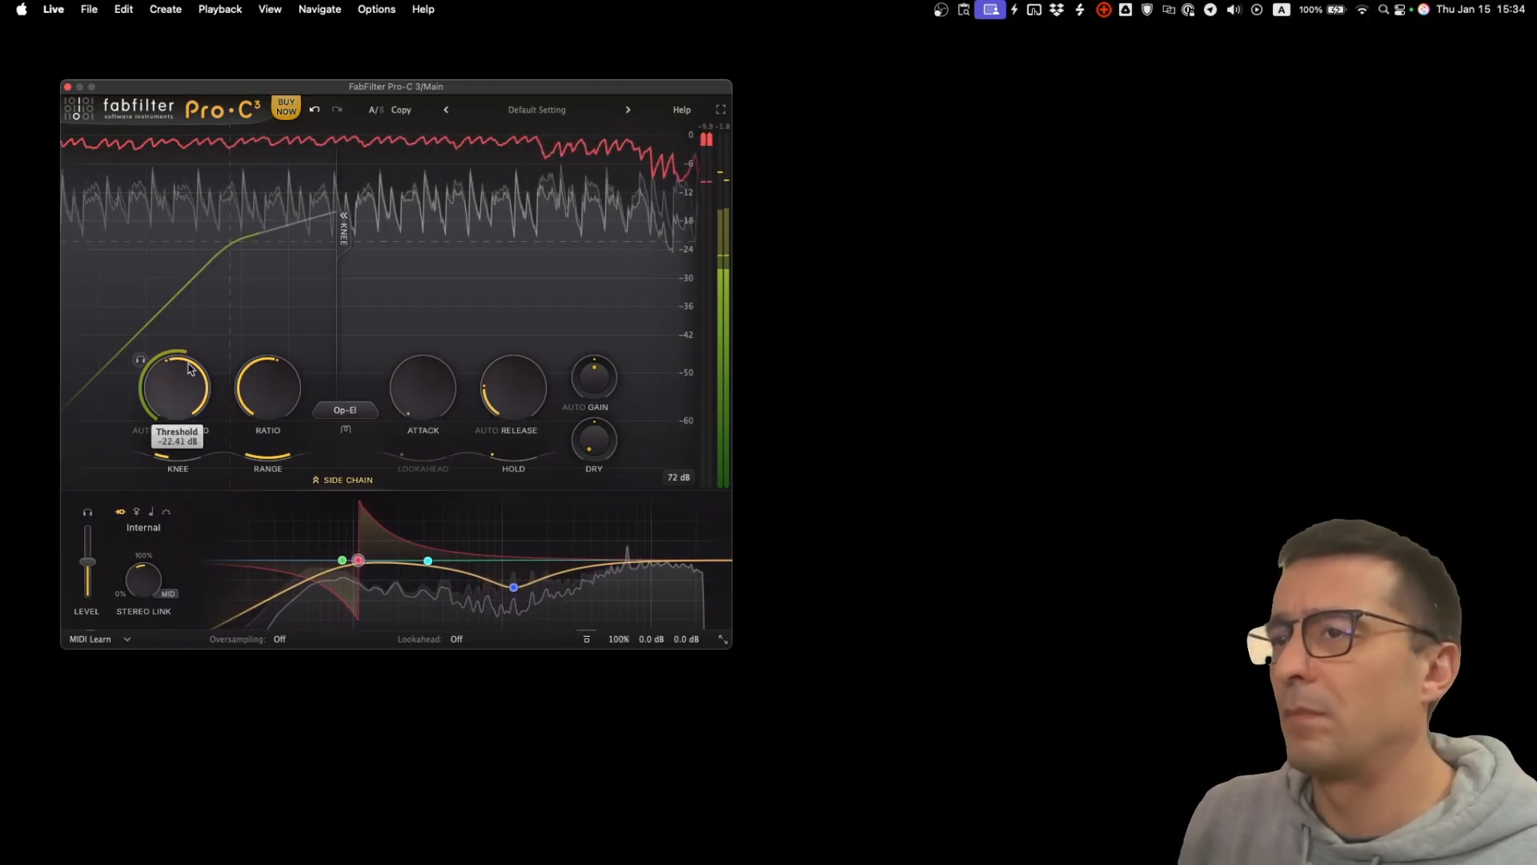
drag(273, 384, 288, 344)
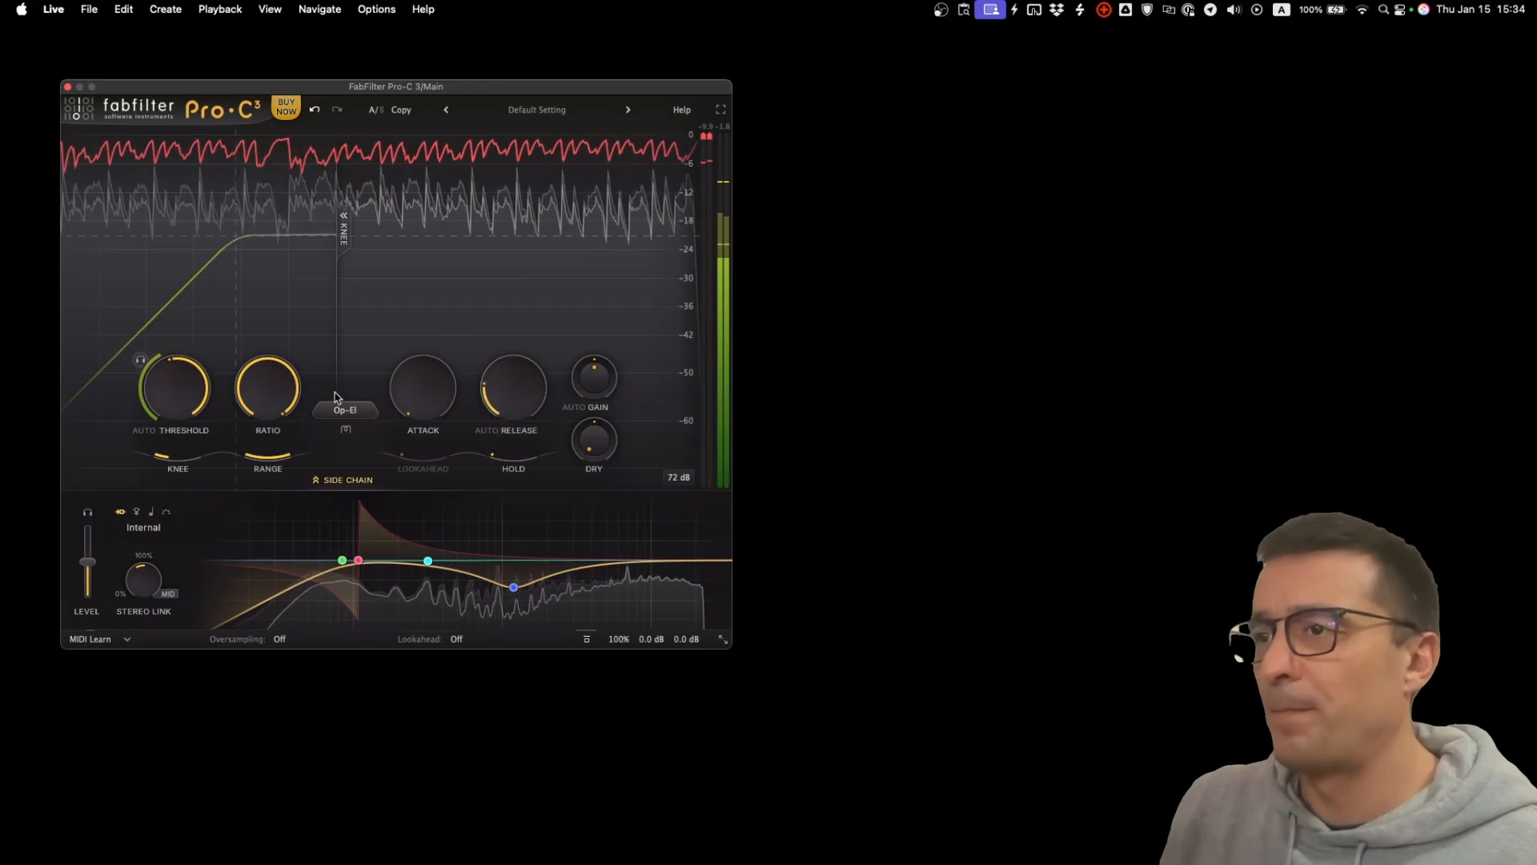
key(space)
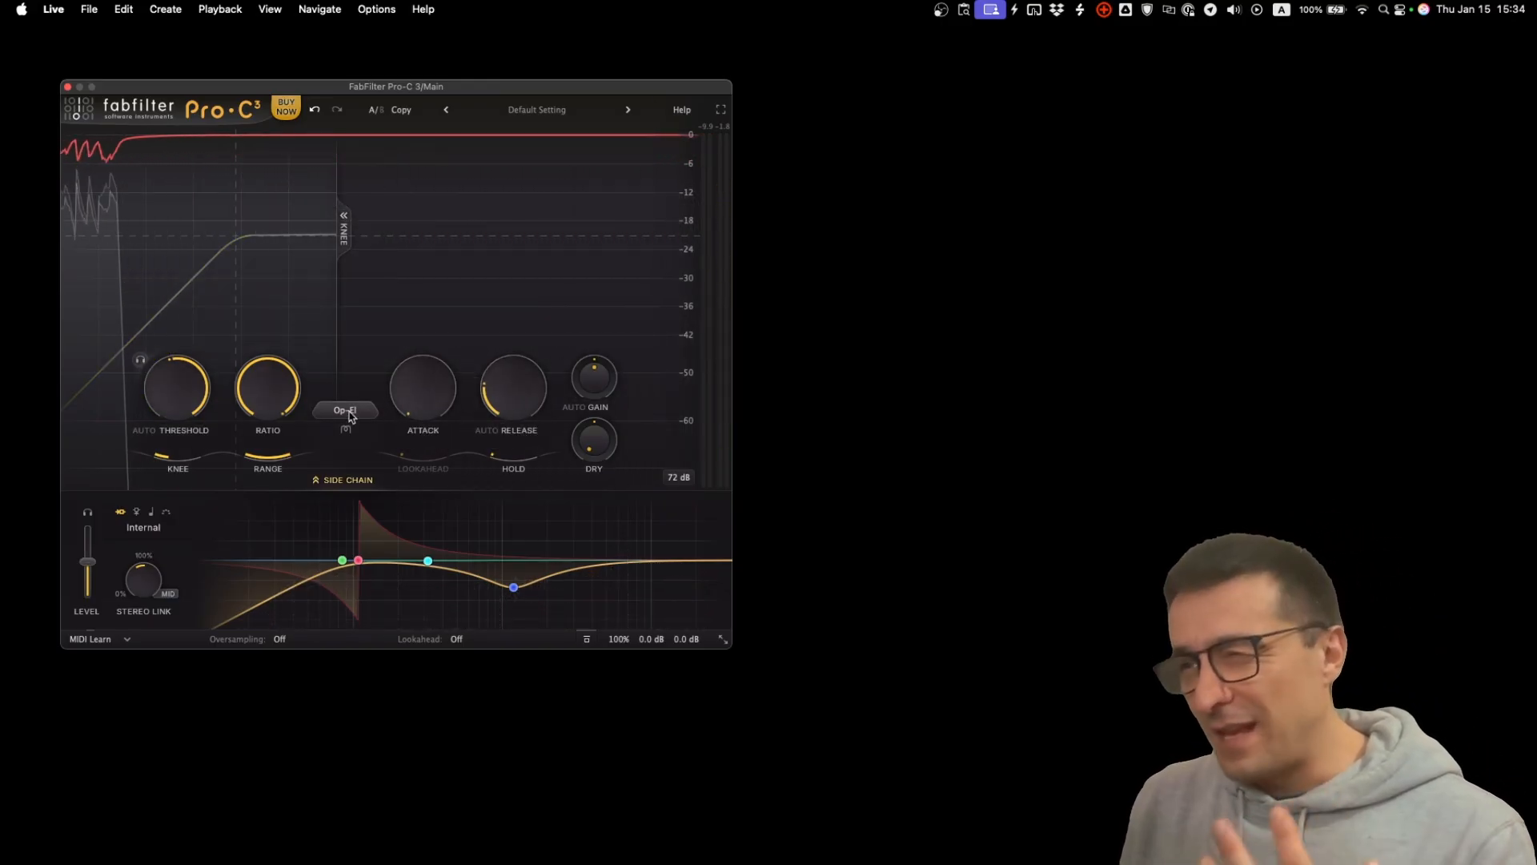
Change the compression style from Op-El to the vintage Vari-Mu and restart playback.
click(353, 417)
mouse_move(385, 459)
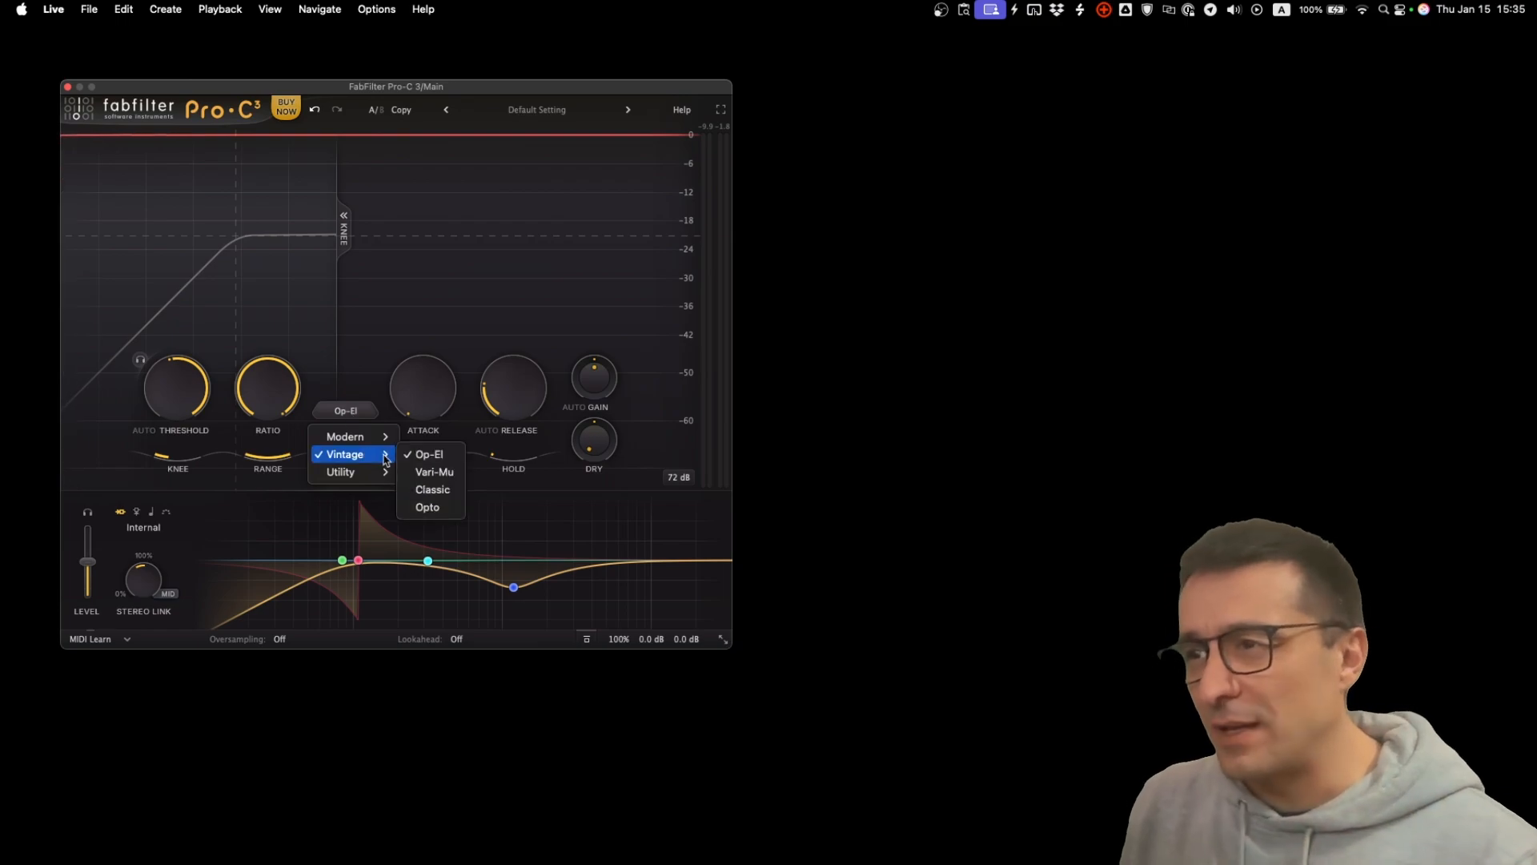
click(439, 473)
key(space)
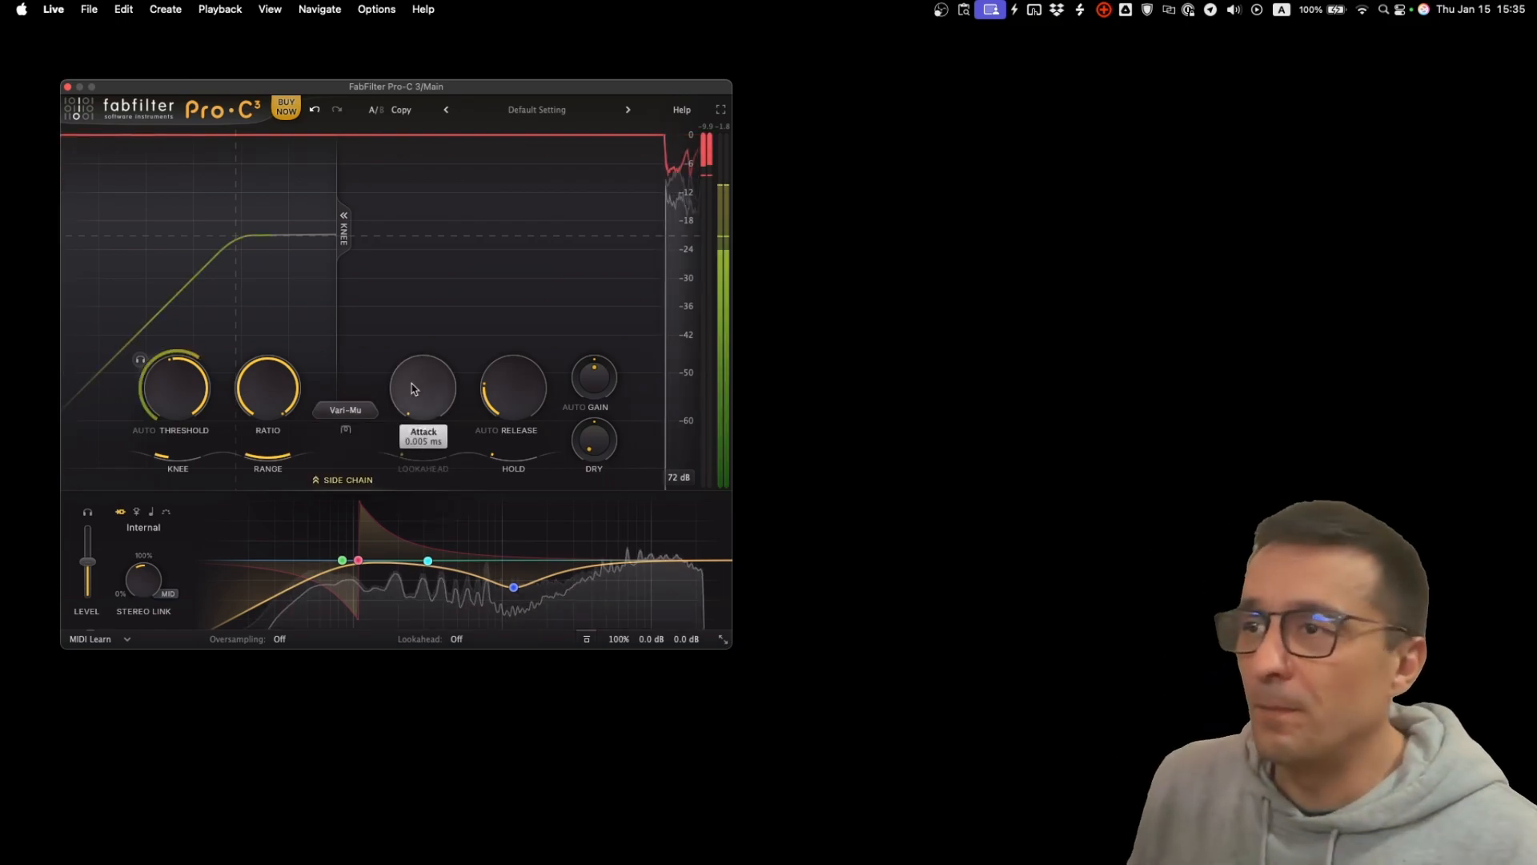
Audition the vintage Op-El compression style during playback and switch to the vintage Classic style.
click(346, 410)
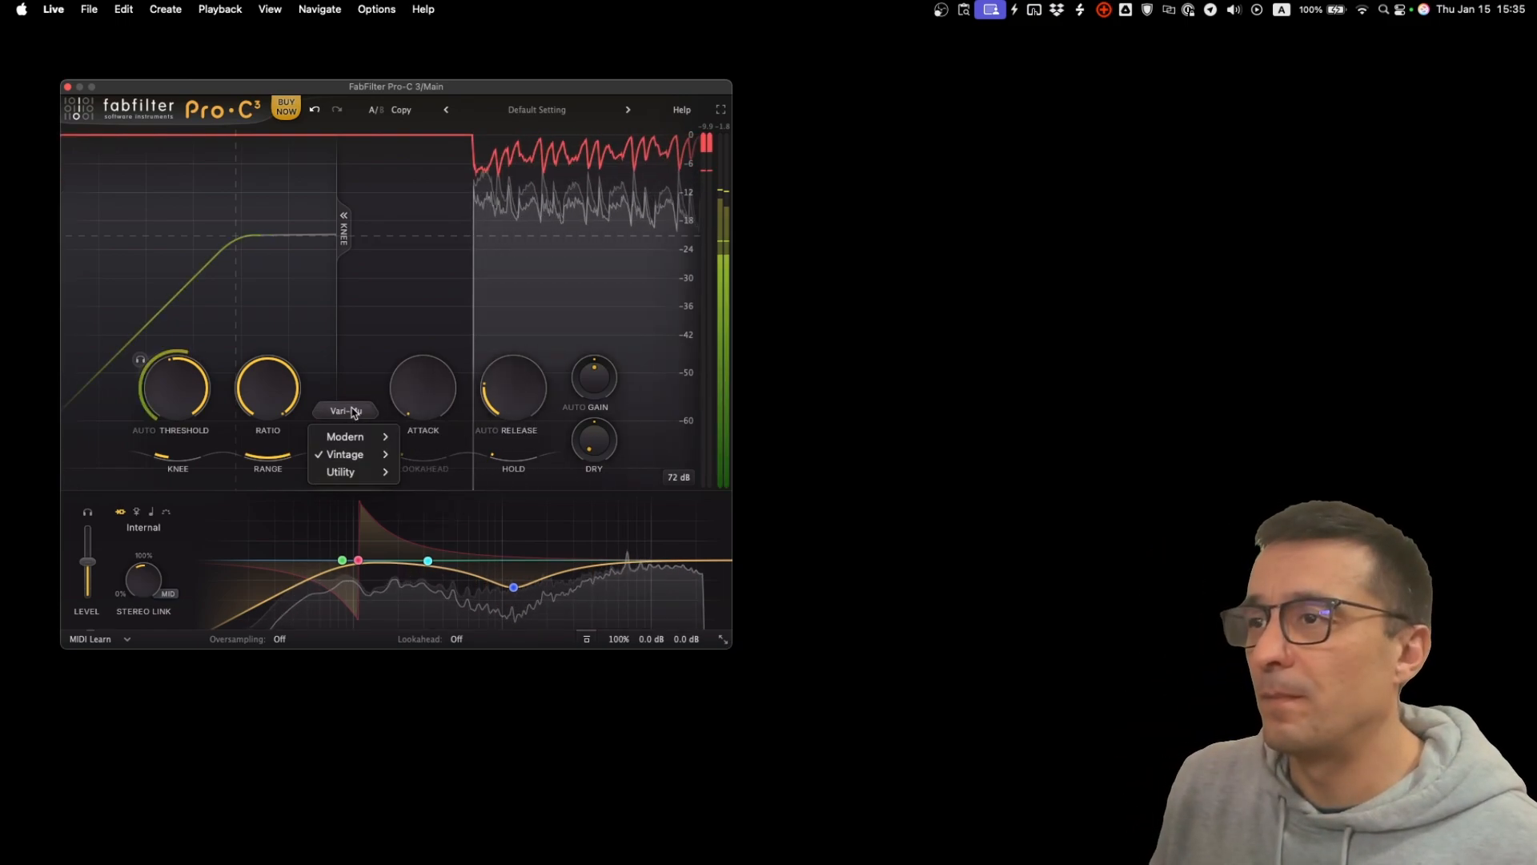
mouse_move(352, 454)
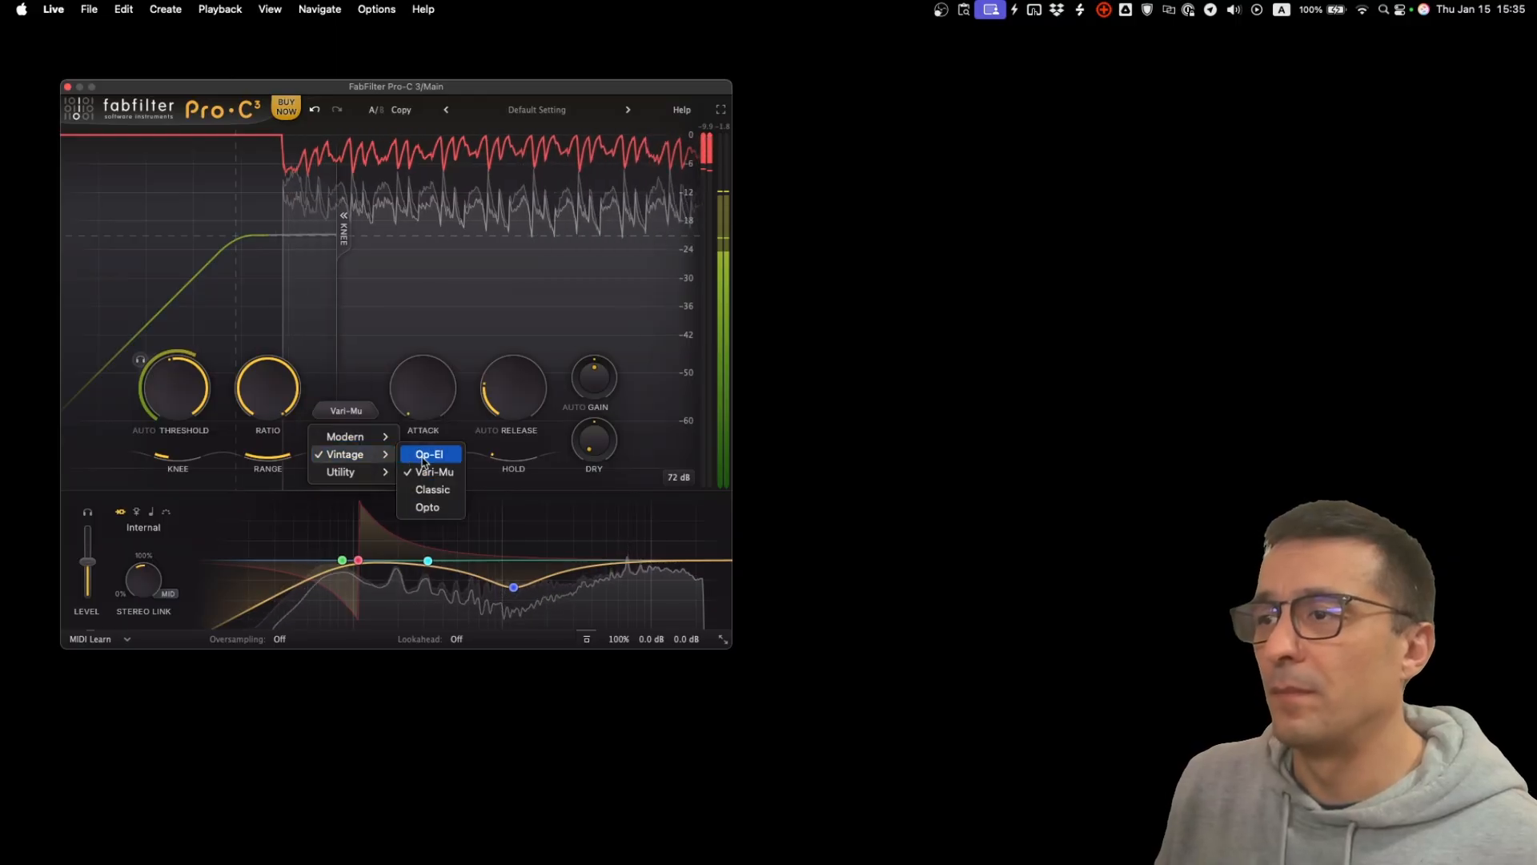
click(425, 453)
click(345, 410)
mouse_move(352, 454)
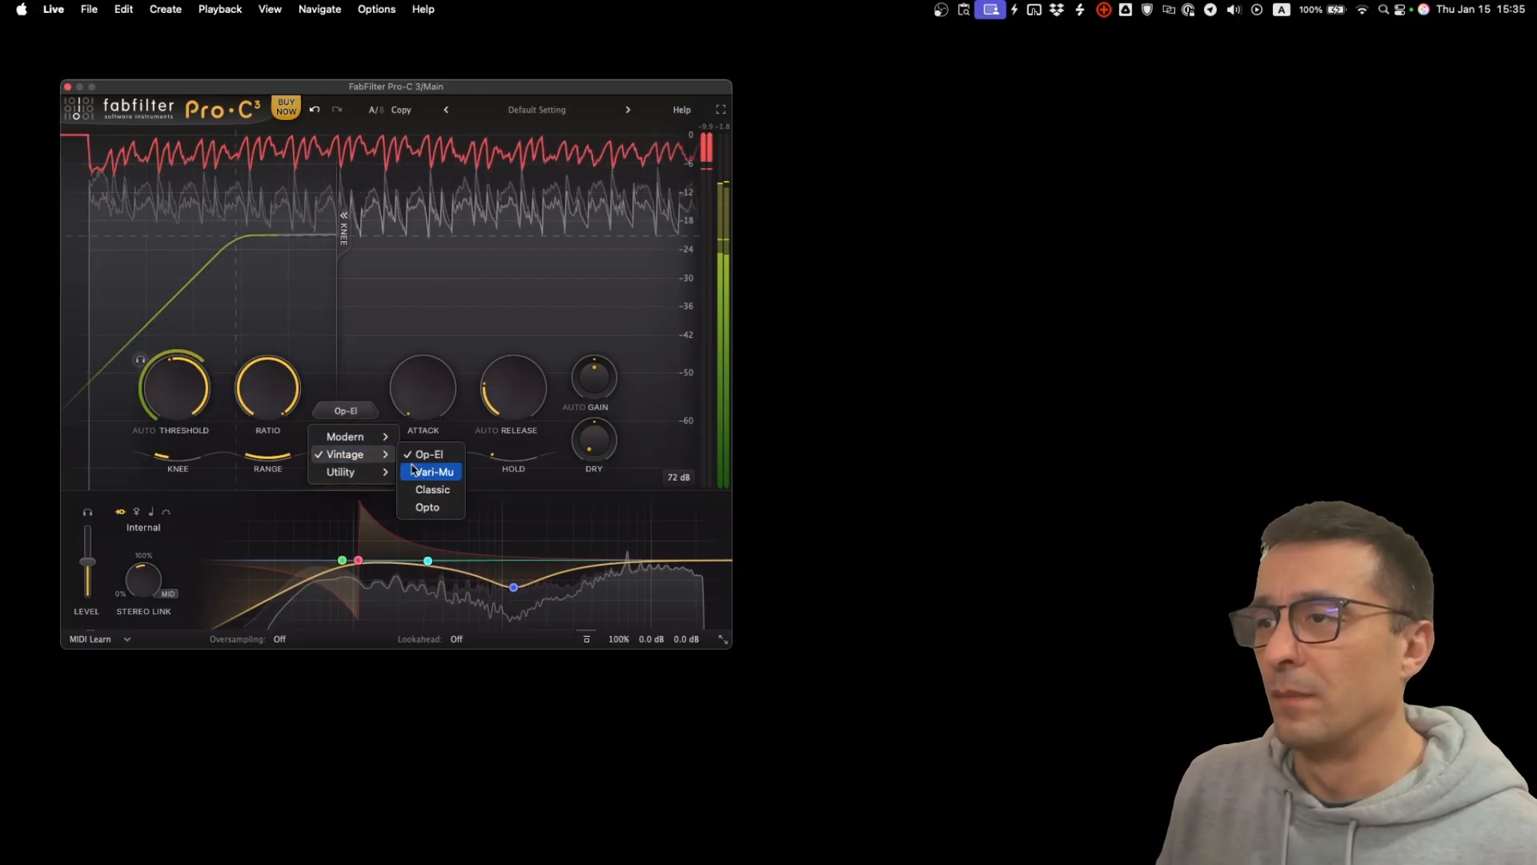
click(422, 488)
Audition the vintage Opto style during playback and switch the compression style back to Op-El.
click(351, 410)
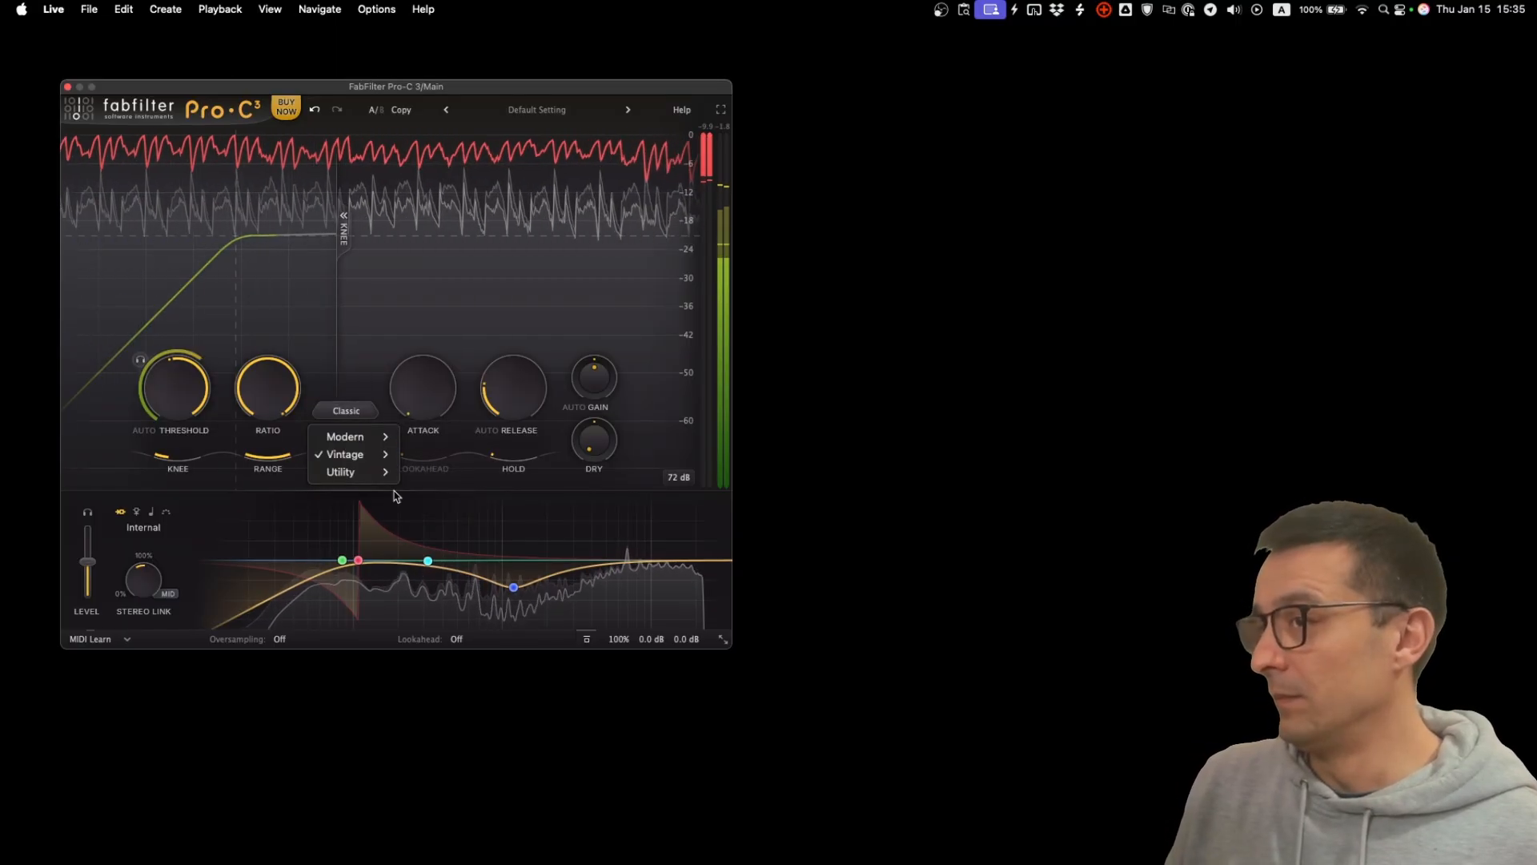
mouse_move(356, 454)
click(432, 507)
click(346, 410)
click(429, 454)
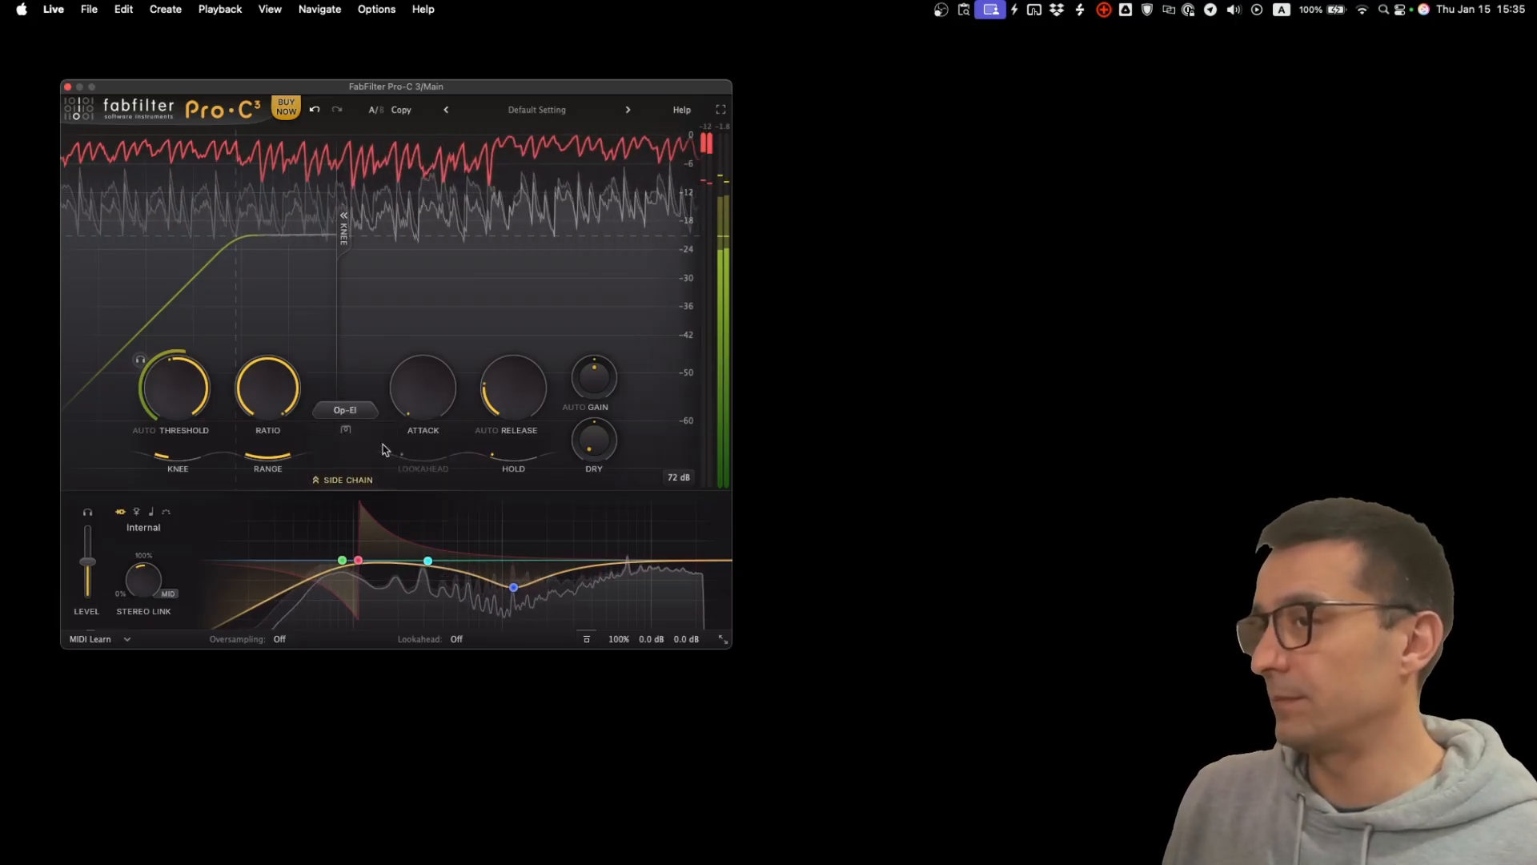
Change the compression style to the modern TTM and play a short passage through it.
click(349, 411)
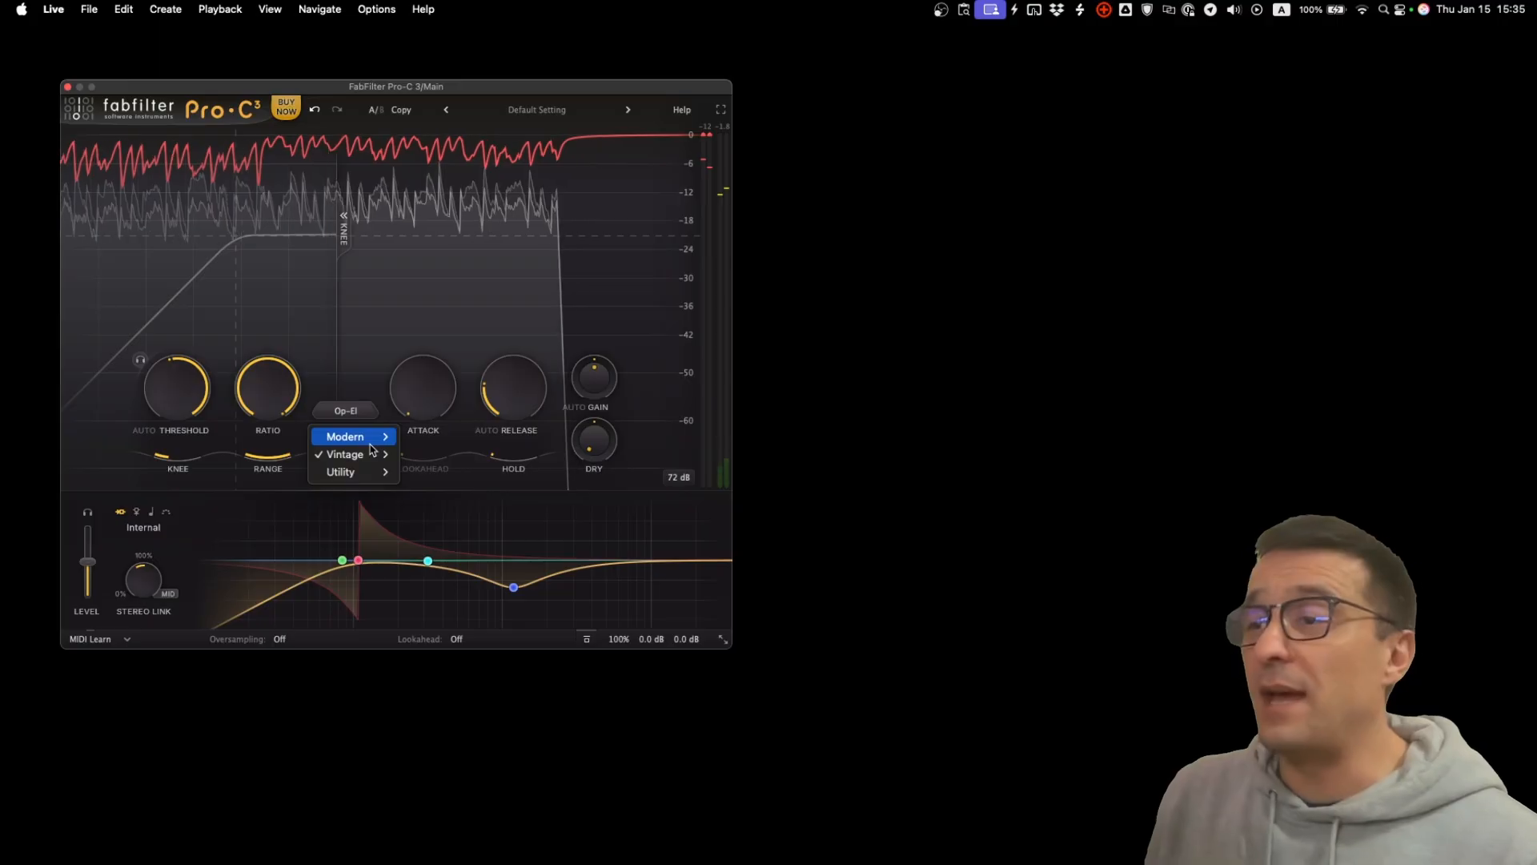
mouse_move(356, 436)
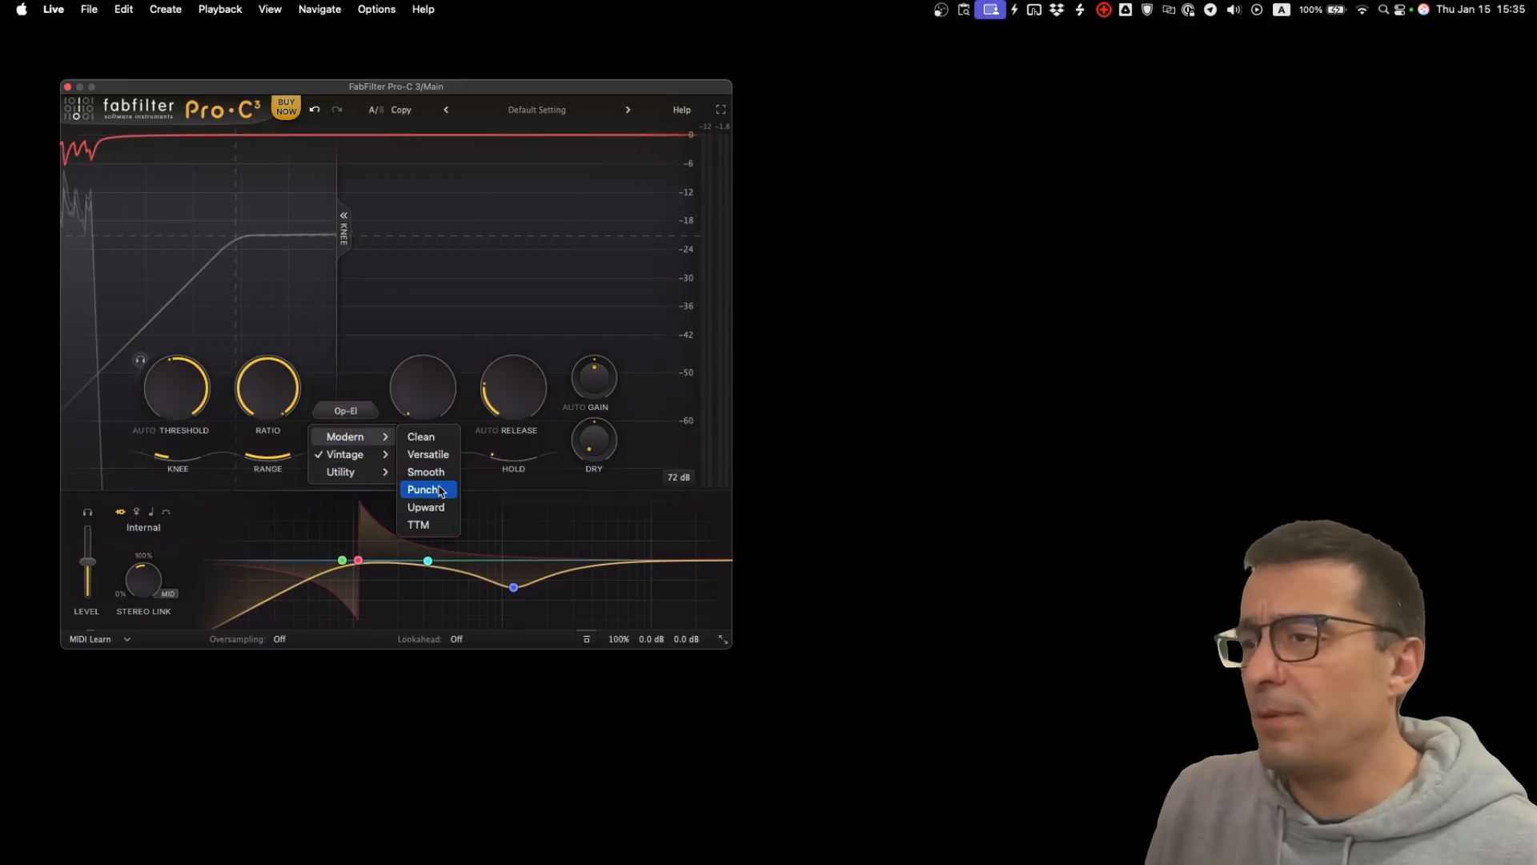
click(435, 526)
mouse_move(294, 382)
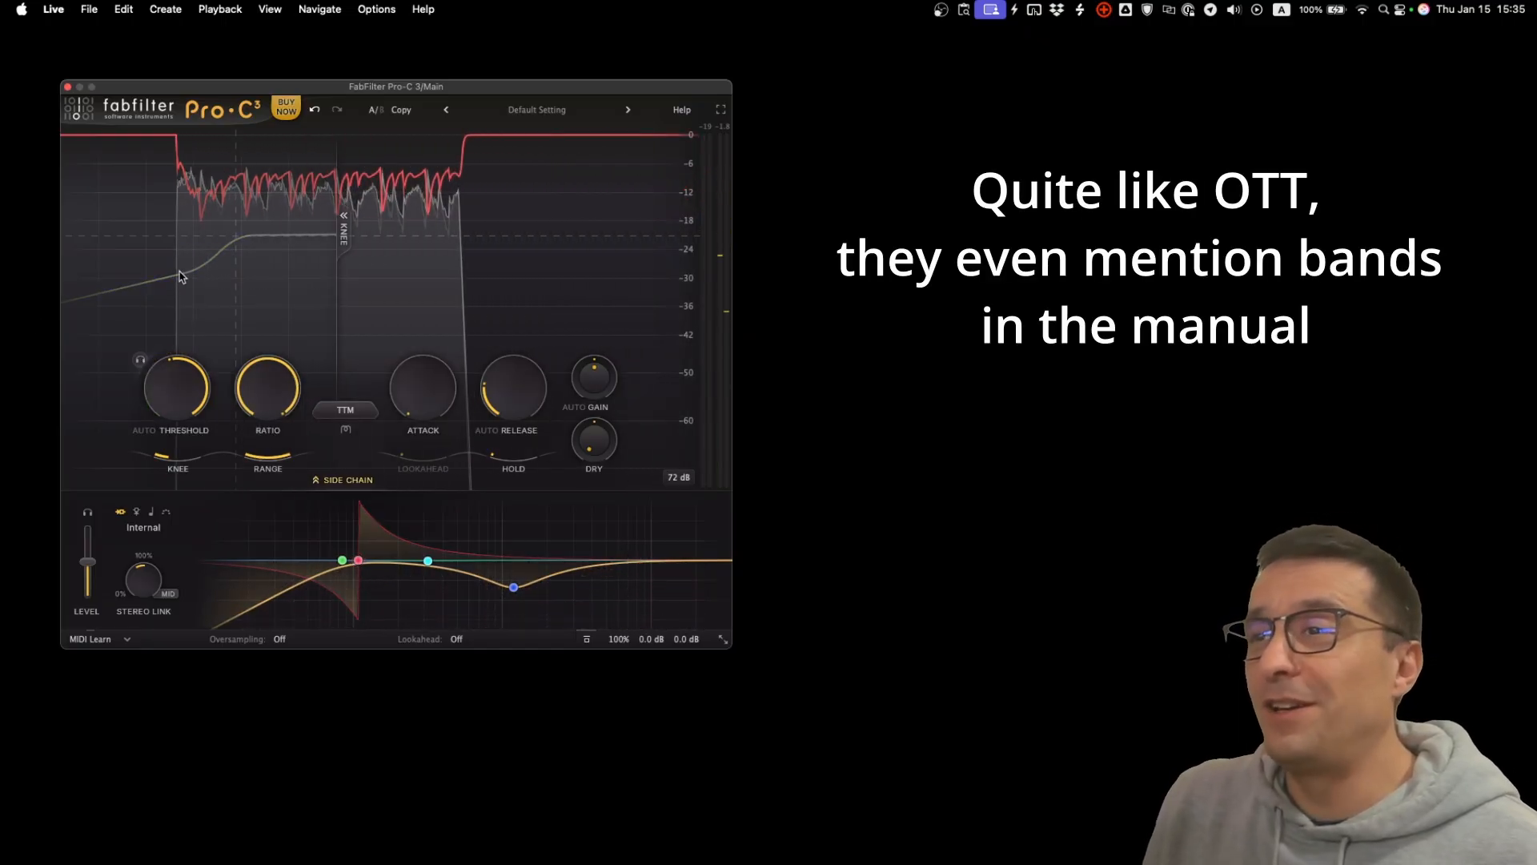
Raise the threshold, reduce the ratio to 1.00:1 and bring it up to 1.94:1 with playback running.
drag(175, 397, 179, 347)
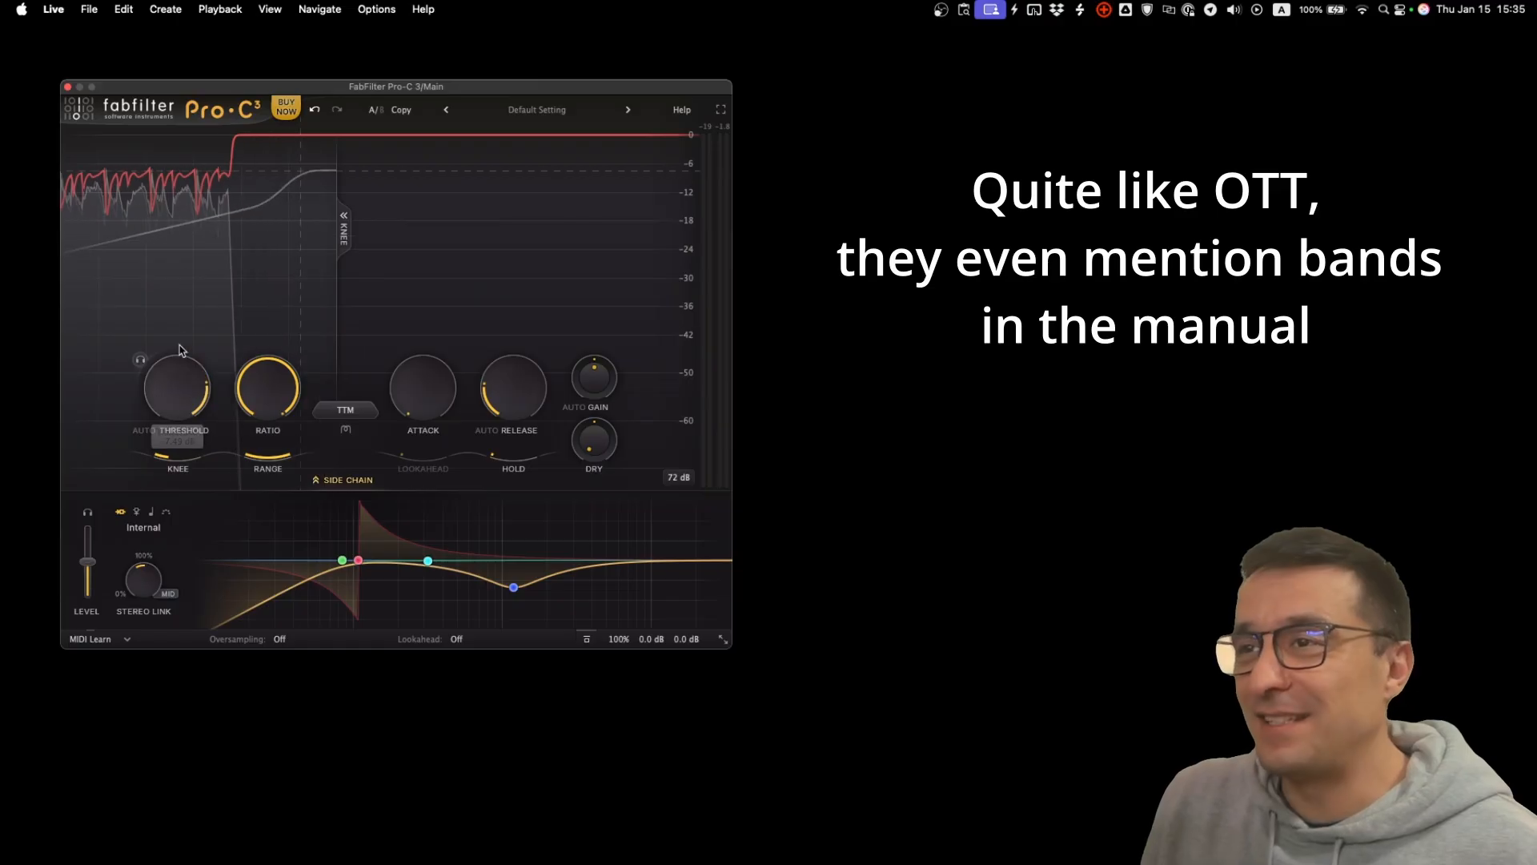
mouse_move(258, 401)
drag(258, 402, 268, 496)
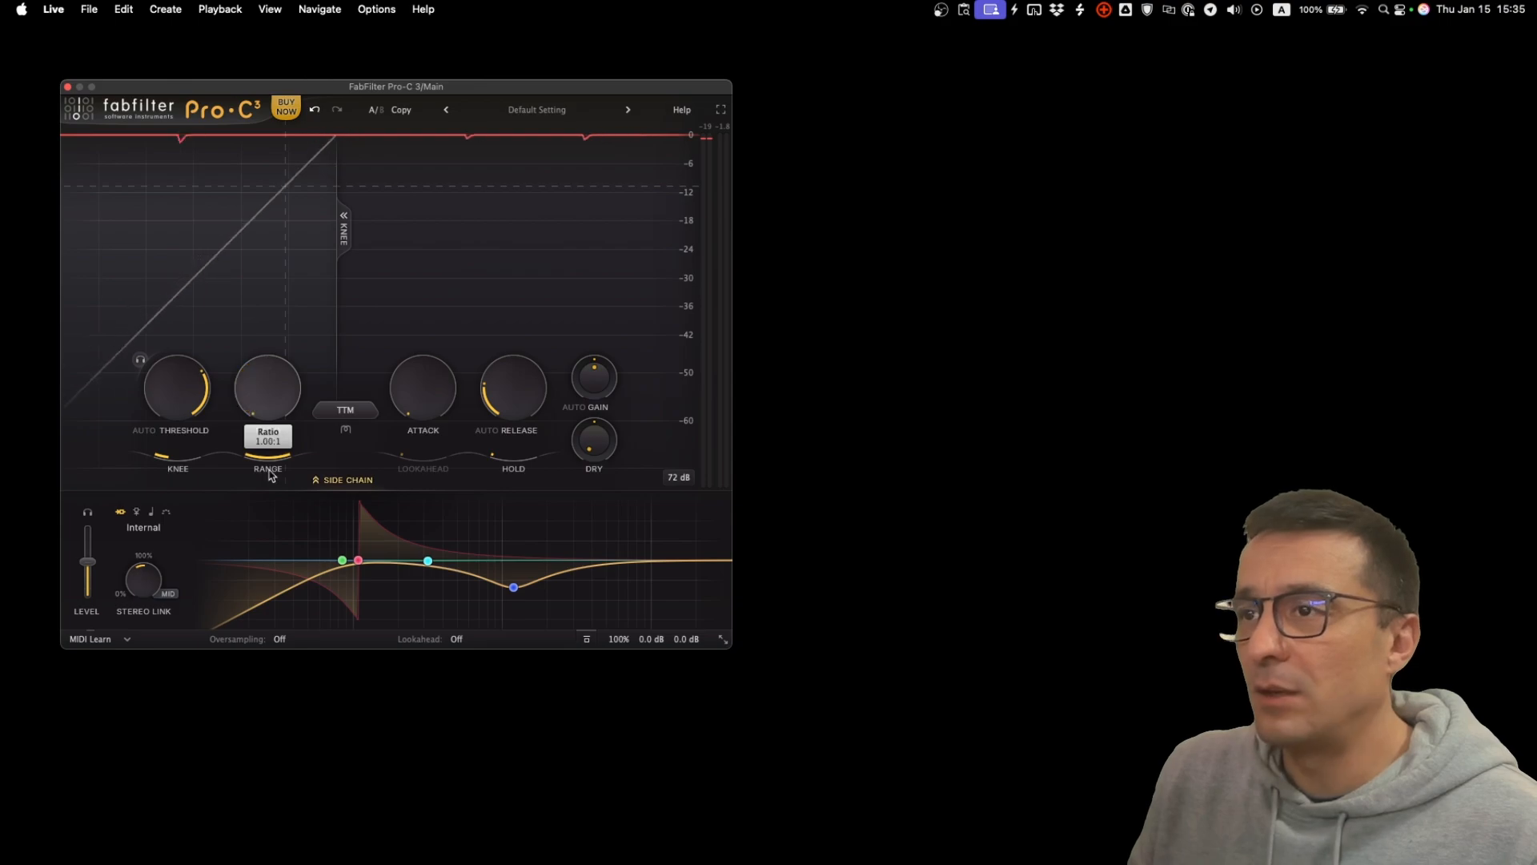
drag(272, 419, 268, 414)
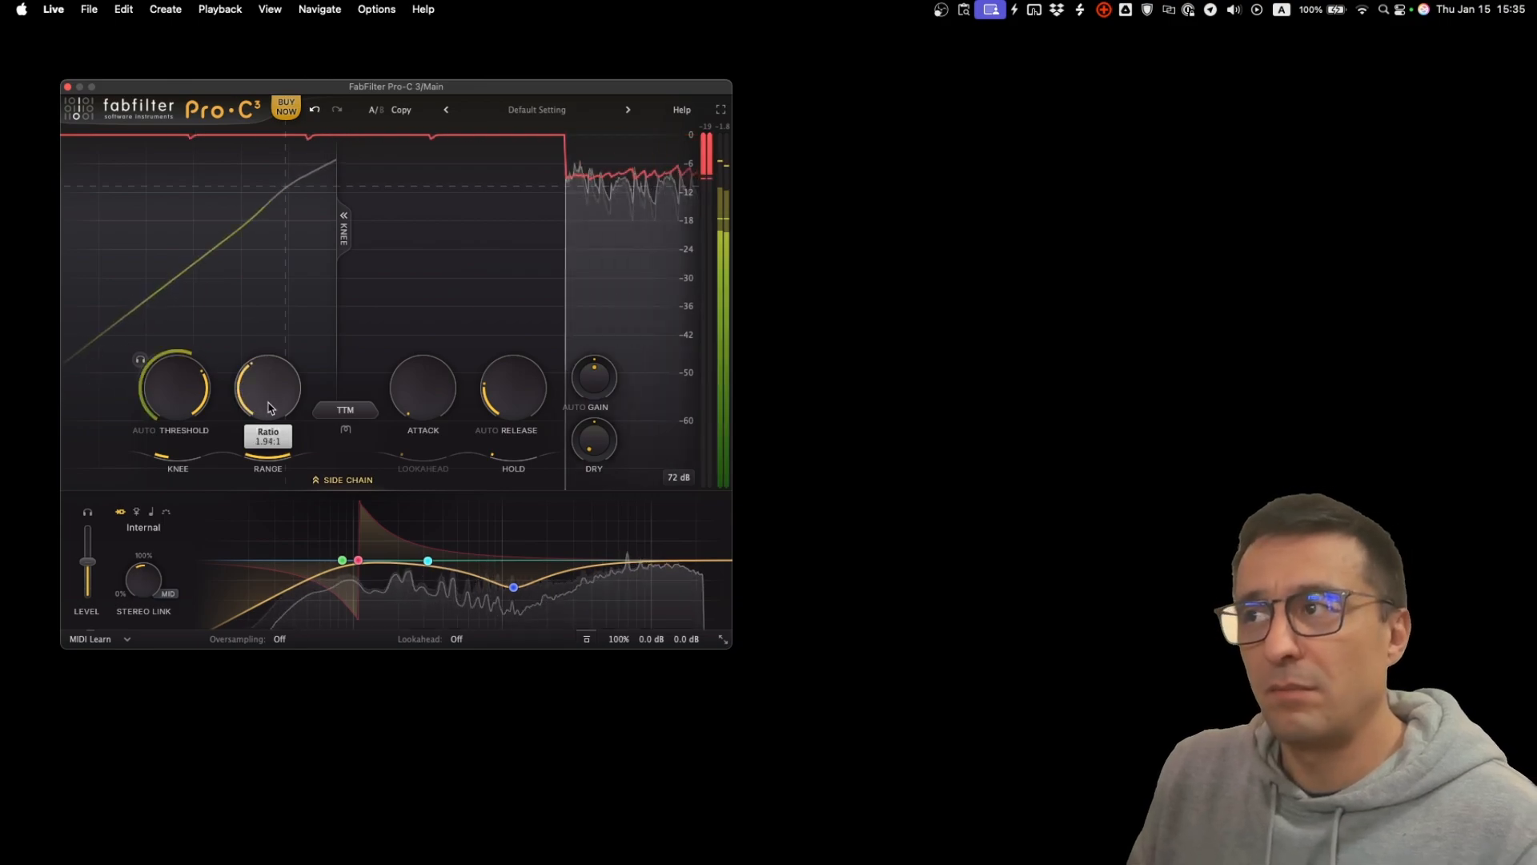
Set the threshold to -16.69 dB and the ratio to 3.05:1 while listening to the TTM style.
mouse_move(170, 392)
mouse_down()
mouse_move(171, 422)
mouse_move(185, 304)
mouse_move(191, 393)
mouse_up()
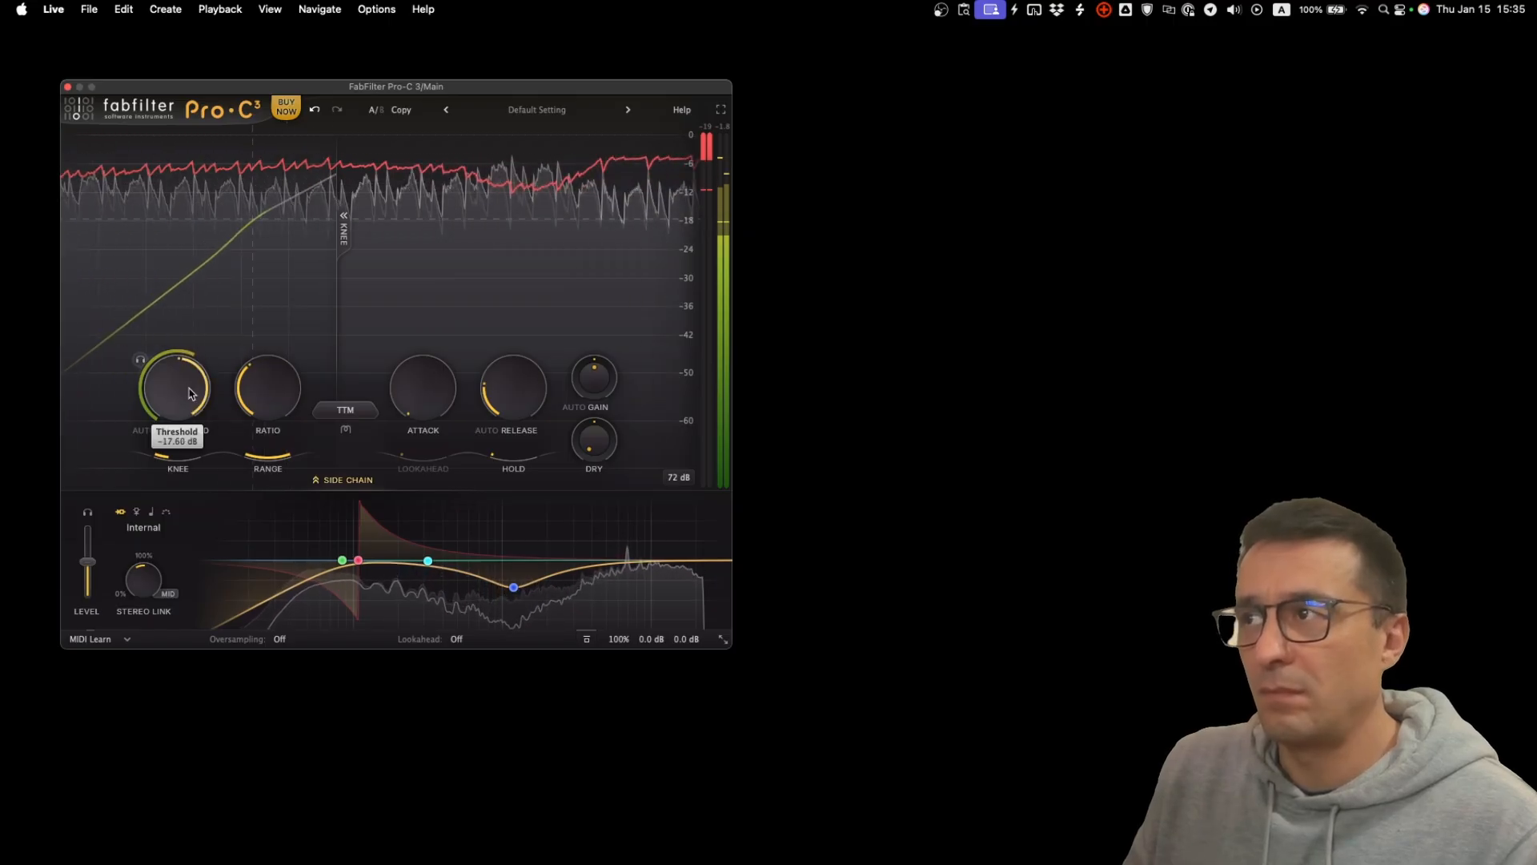
mouse_move(276, 398)
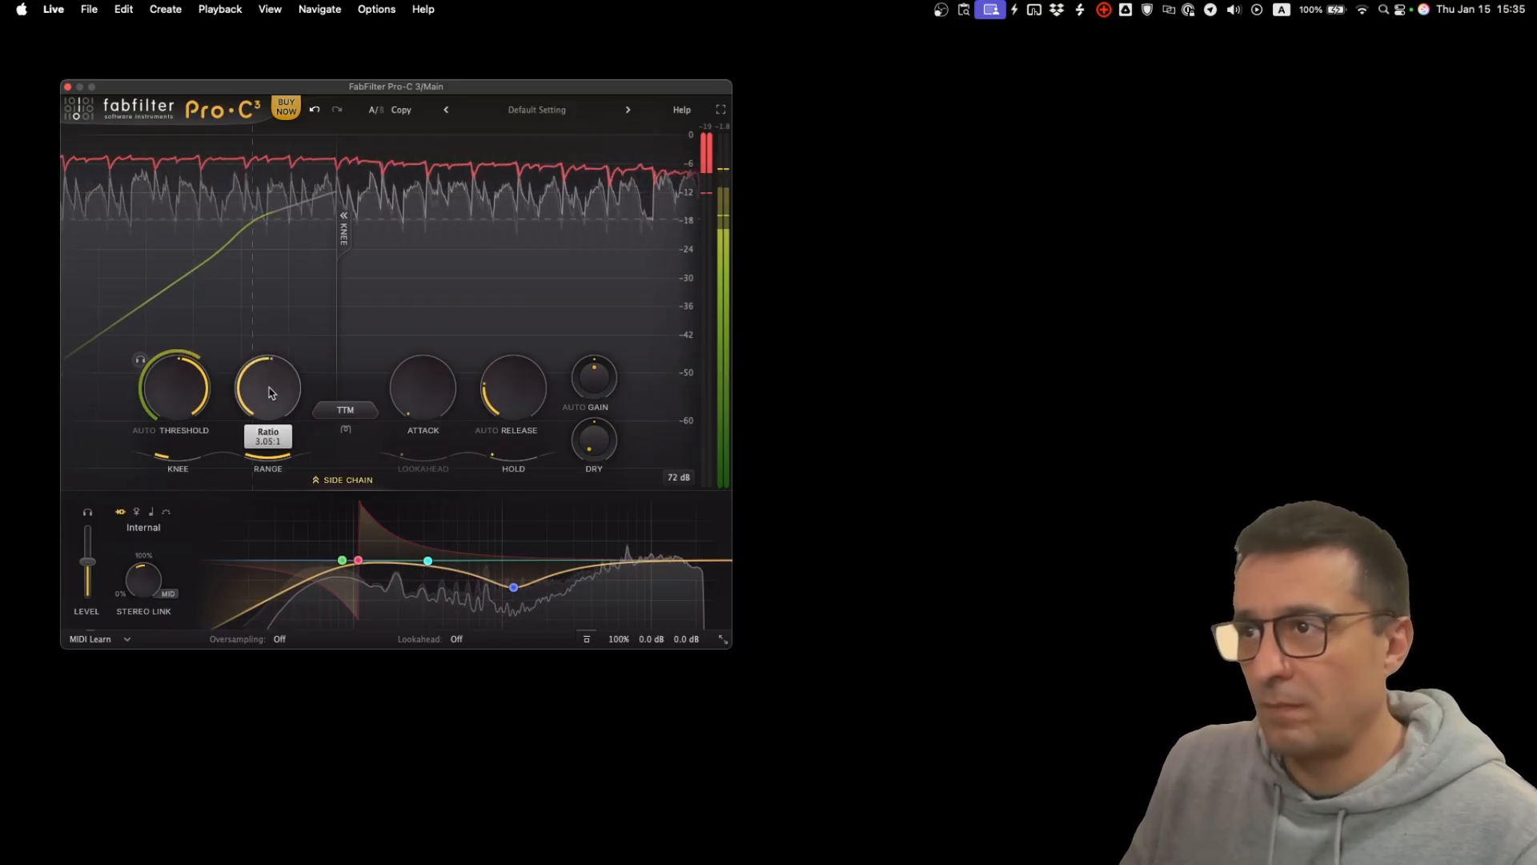
mouse_move(415, 358)
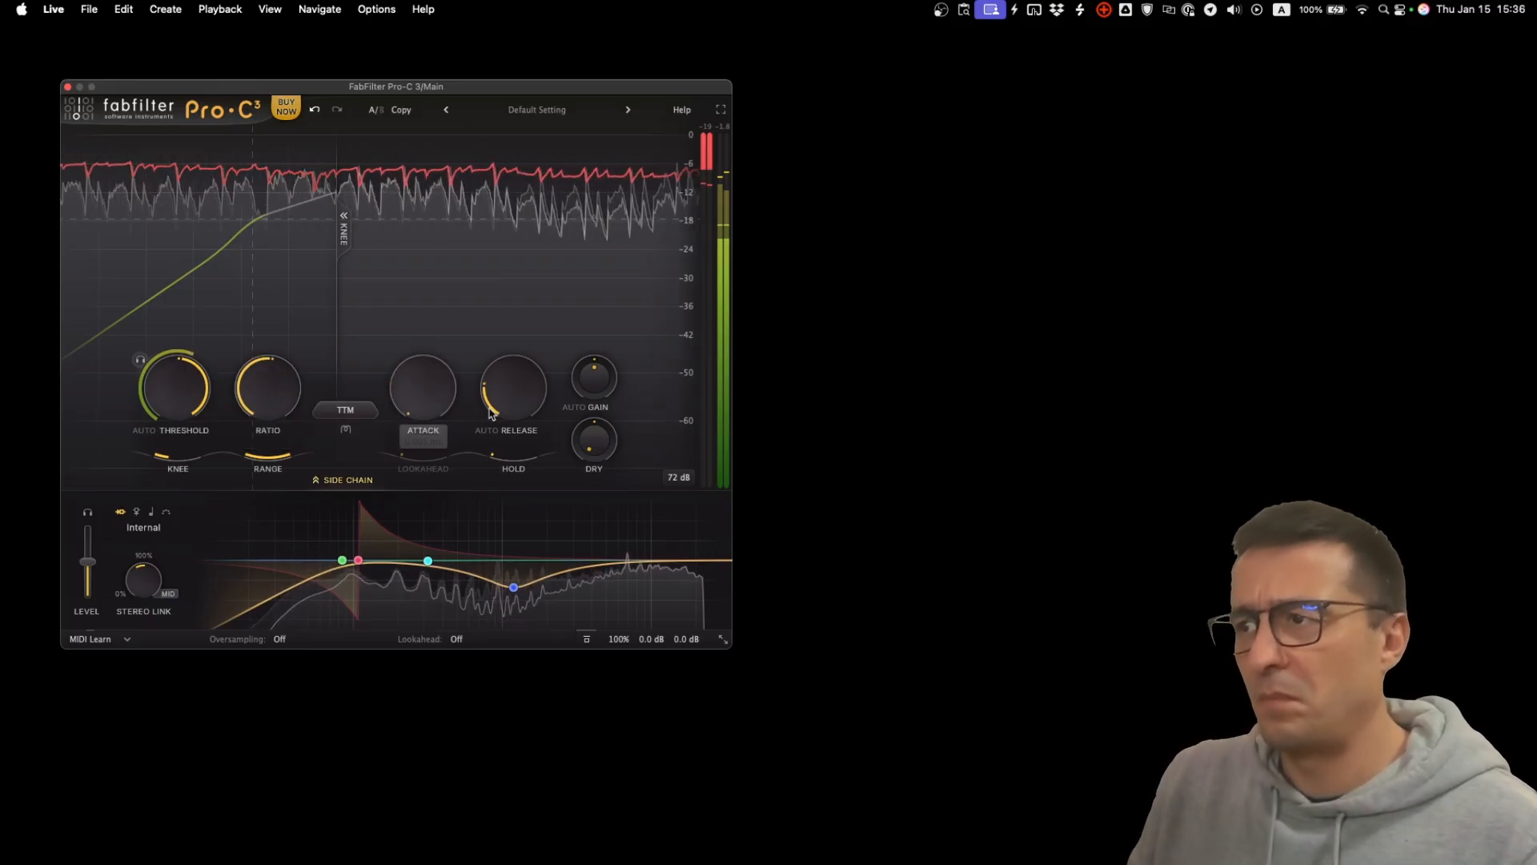
mouse_move(526, 385)
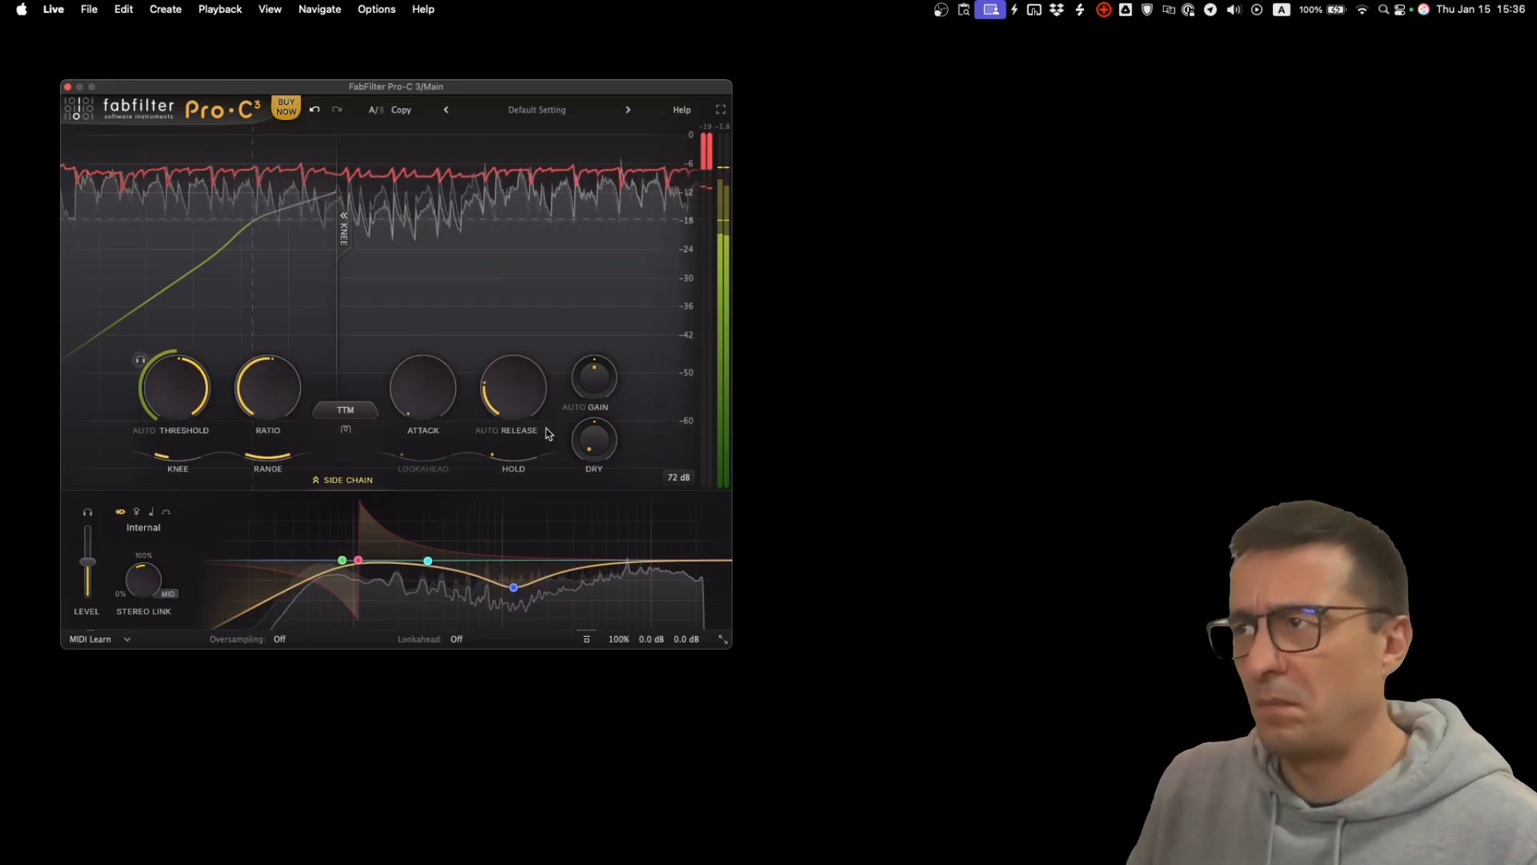
mouse_move(181, 400)
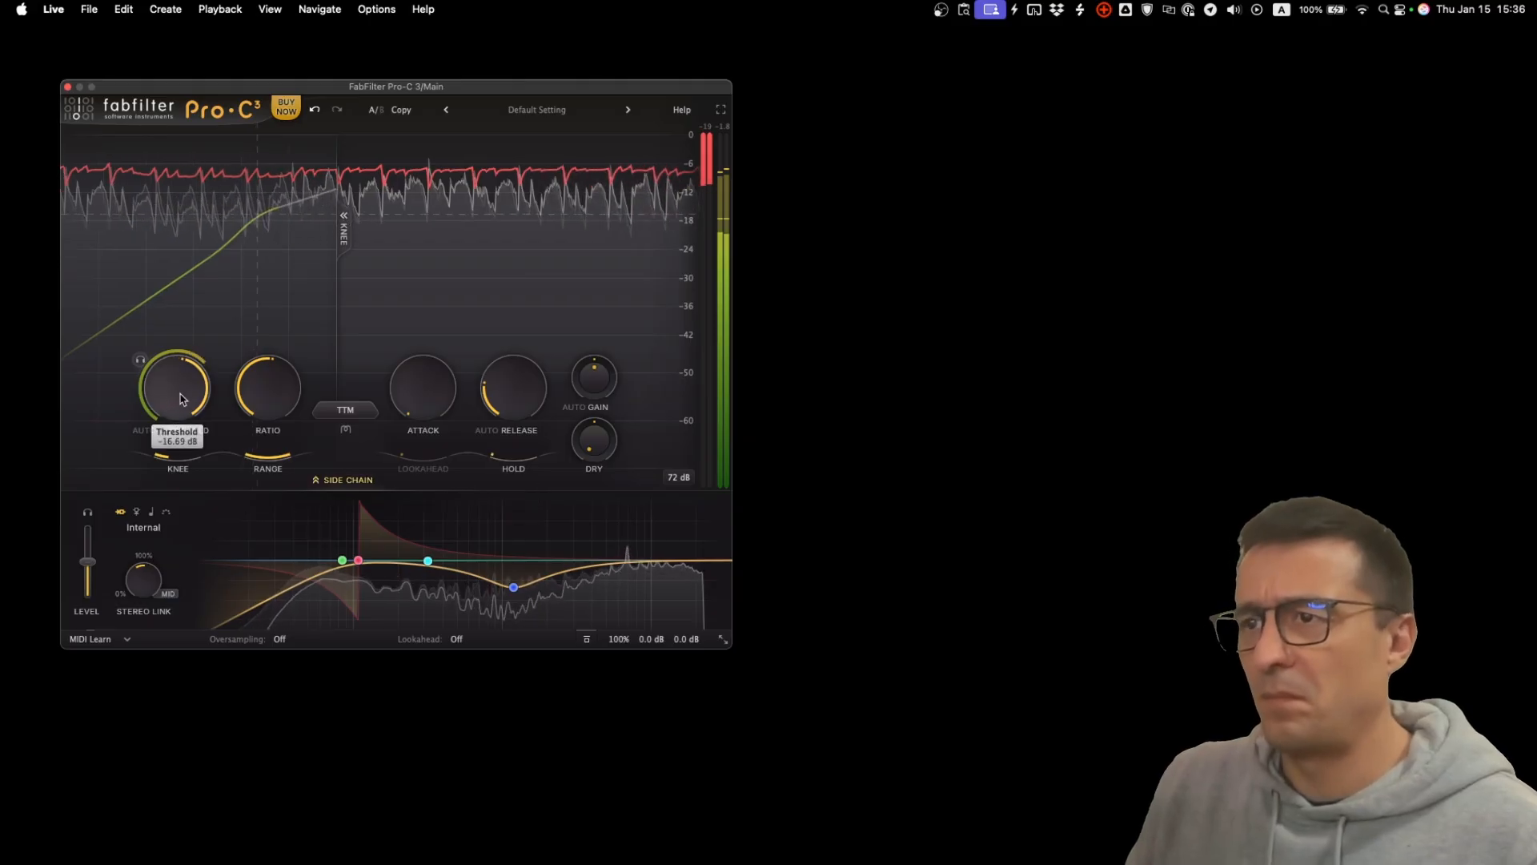
mouse_move(302, 464)
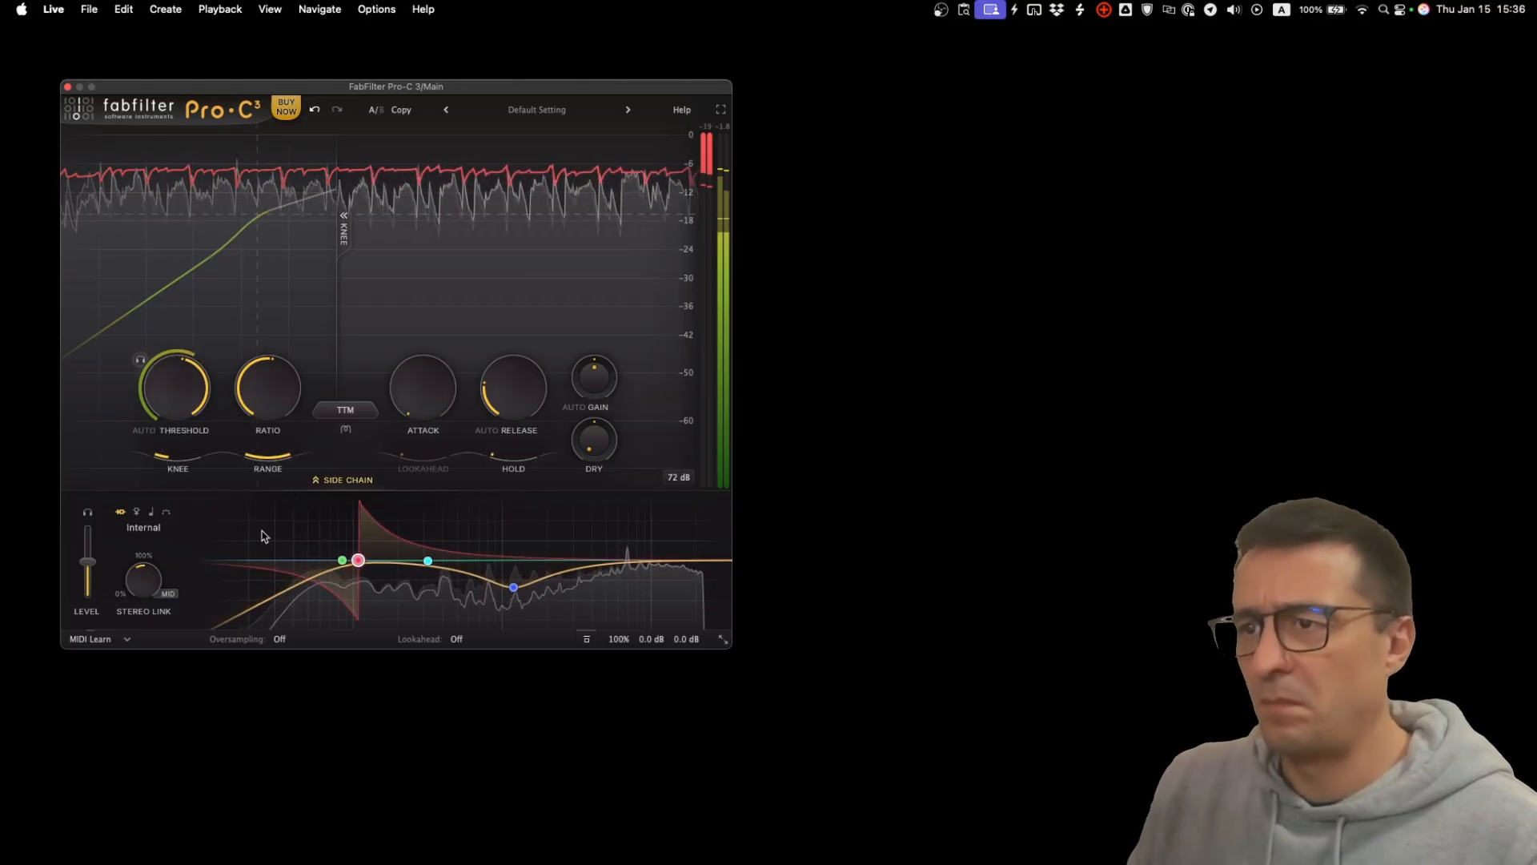
Adjust the stereo link and blend in uncompressed signal by lowering the wet gain and setting the dry gain to -2.37 dB.
mouse_move(147, 585)
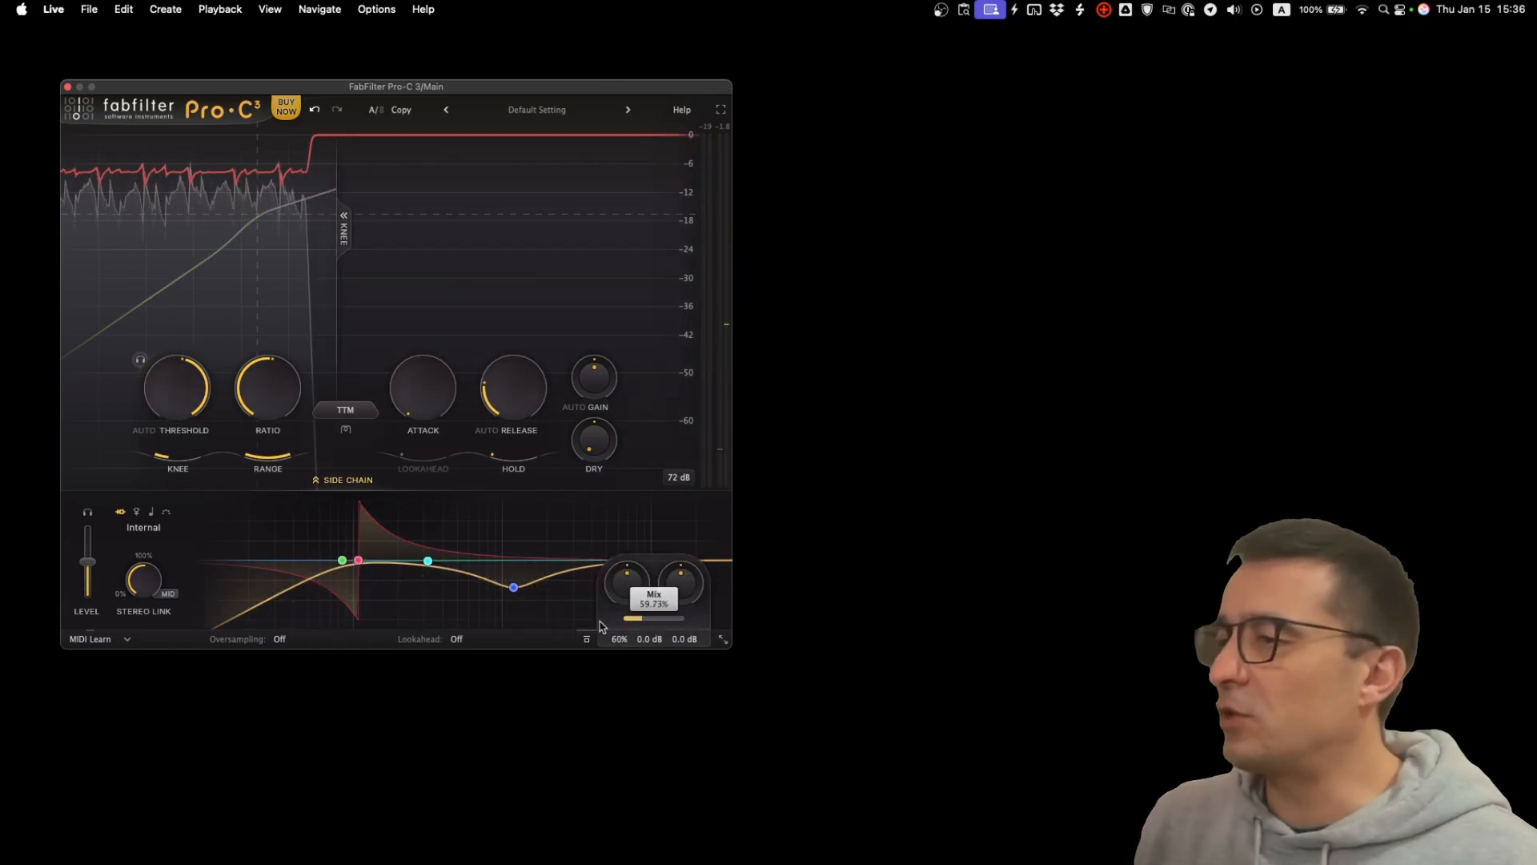
drag(600, 628, 492, 630)
key(space)
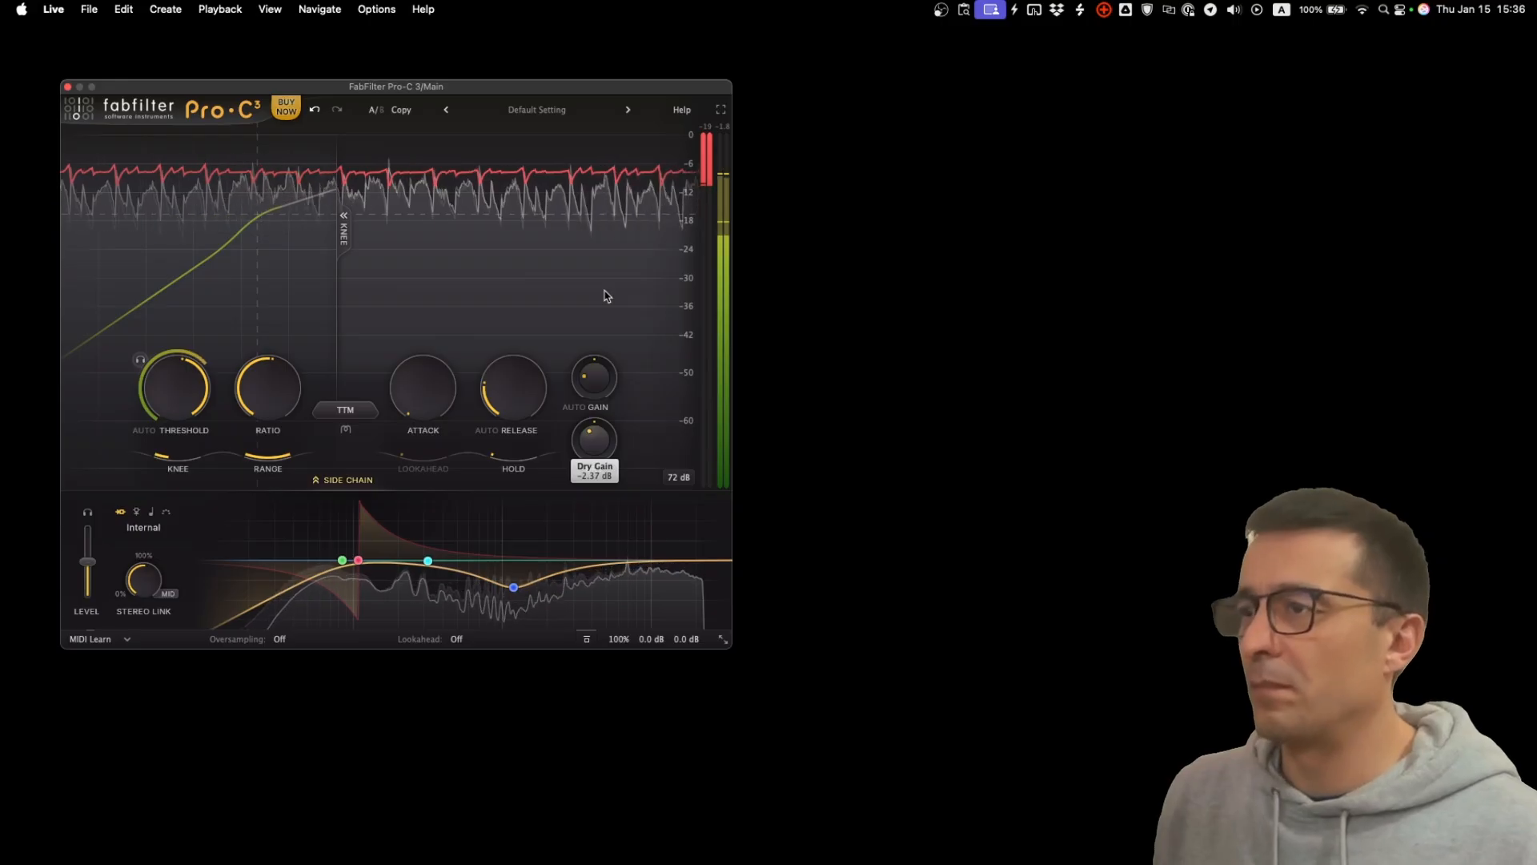
Compare the processed sound with the bypassed signal during playback.
key(space)
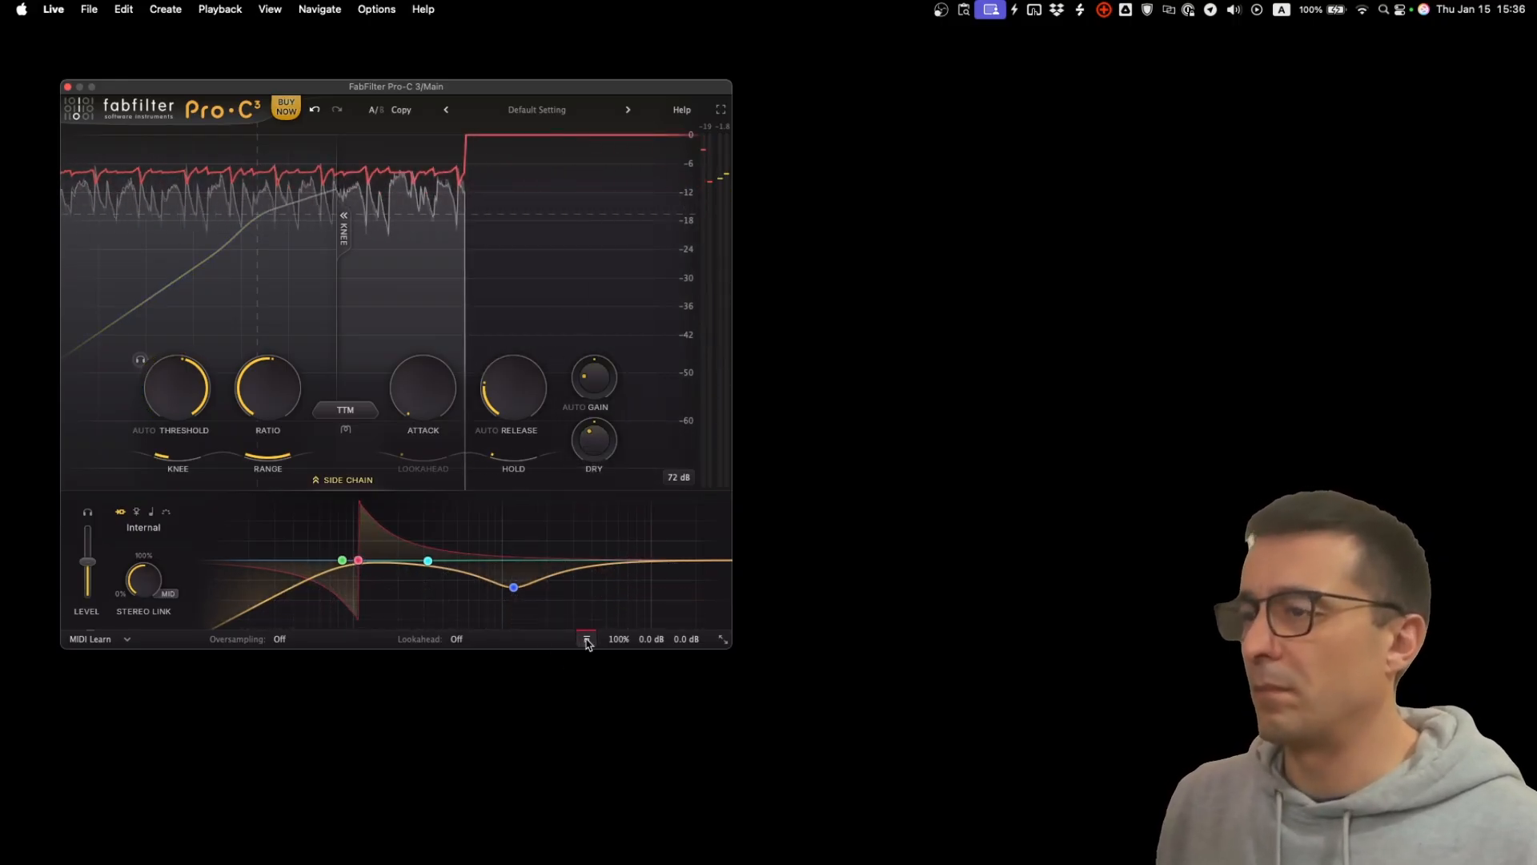
key(space)
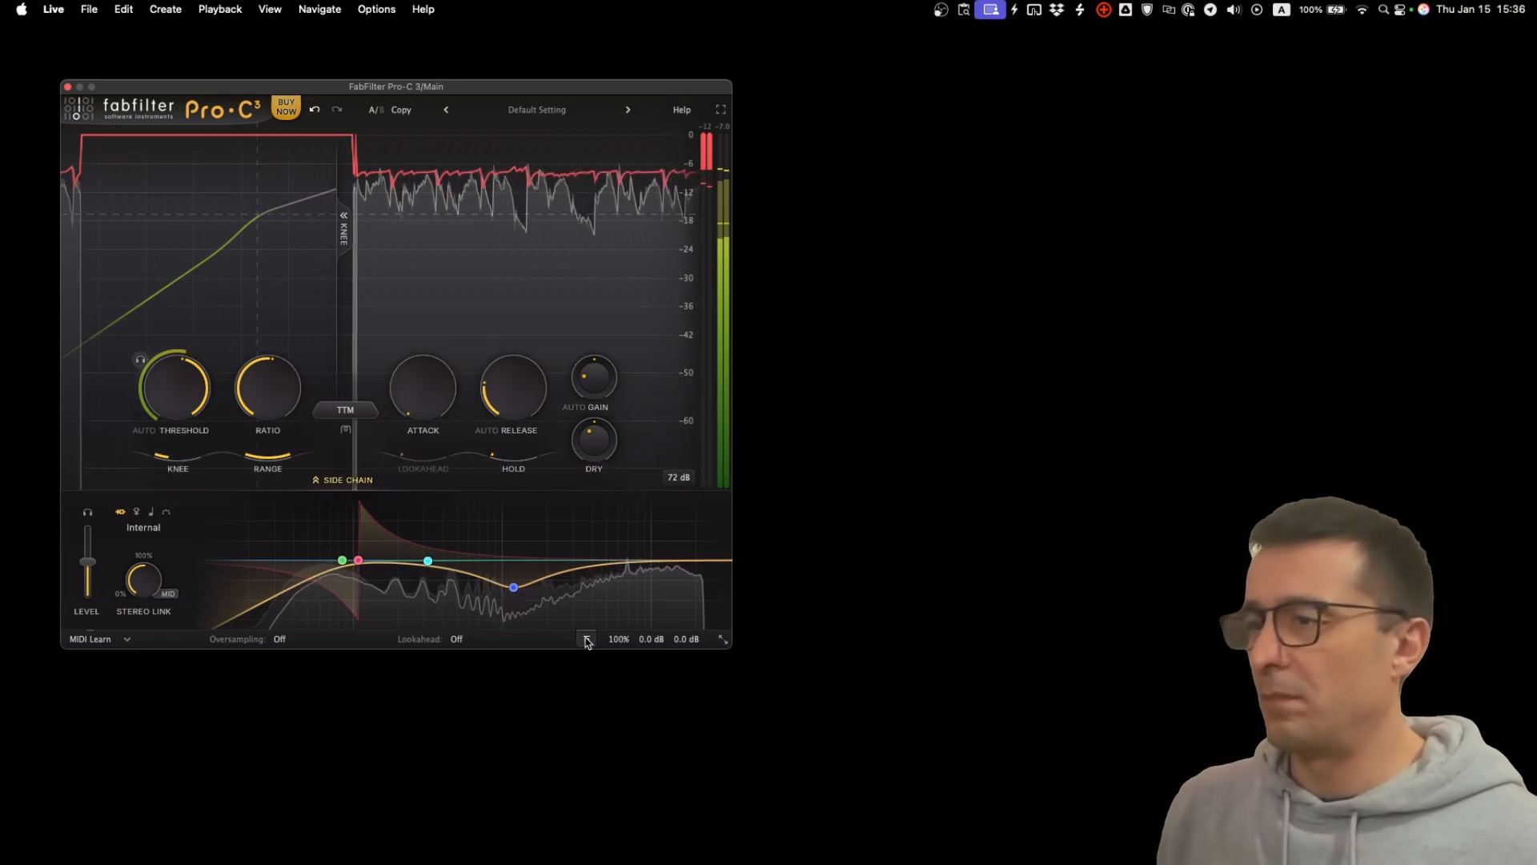
click(587, 639)
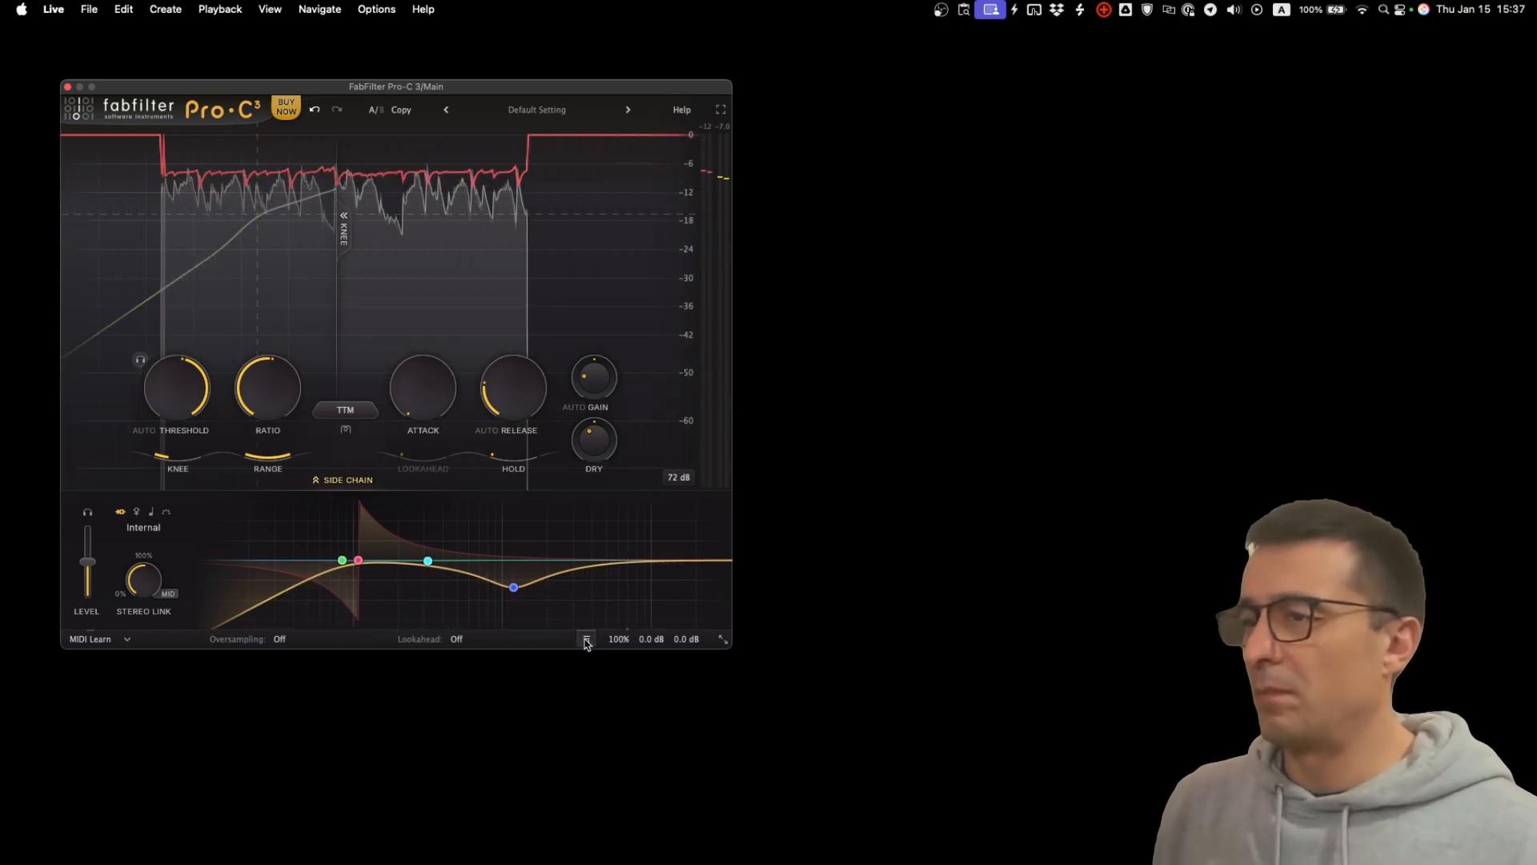
Flatten the side-chain EQ's blue bell band to -0.03 dB at 1296.5 Hz and compare the result with bypass.
drag(513, 587, 519, 562)
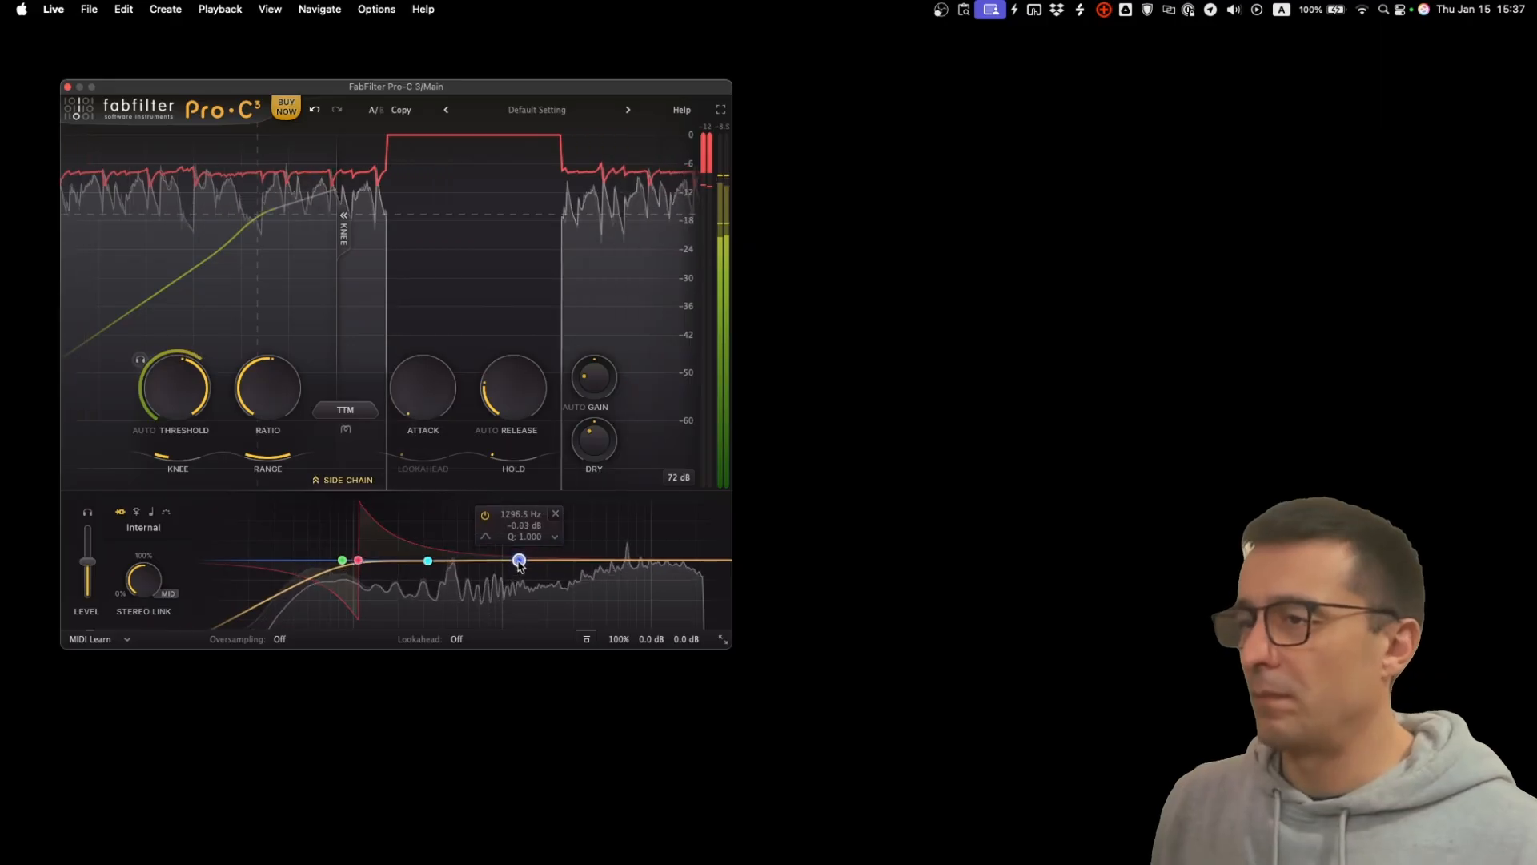
click(342, 560)
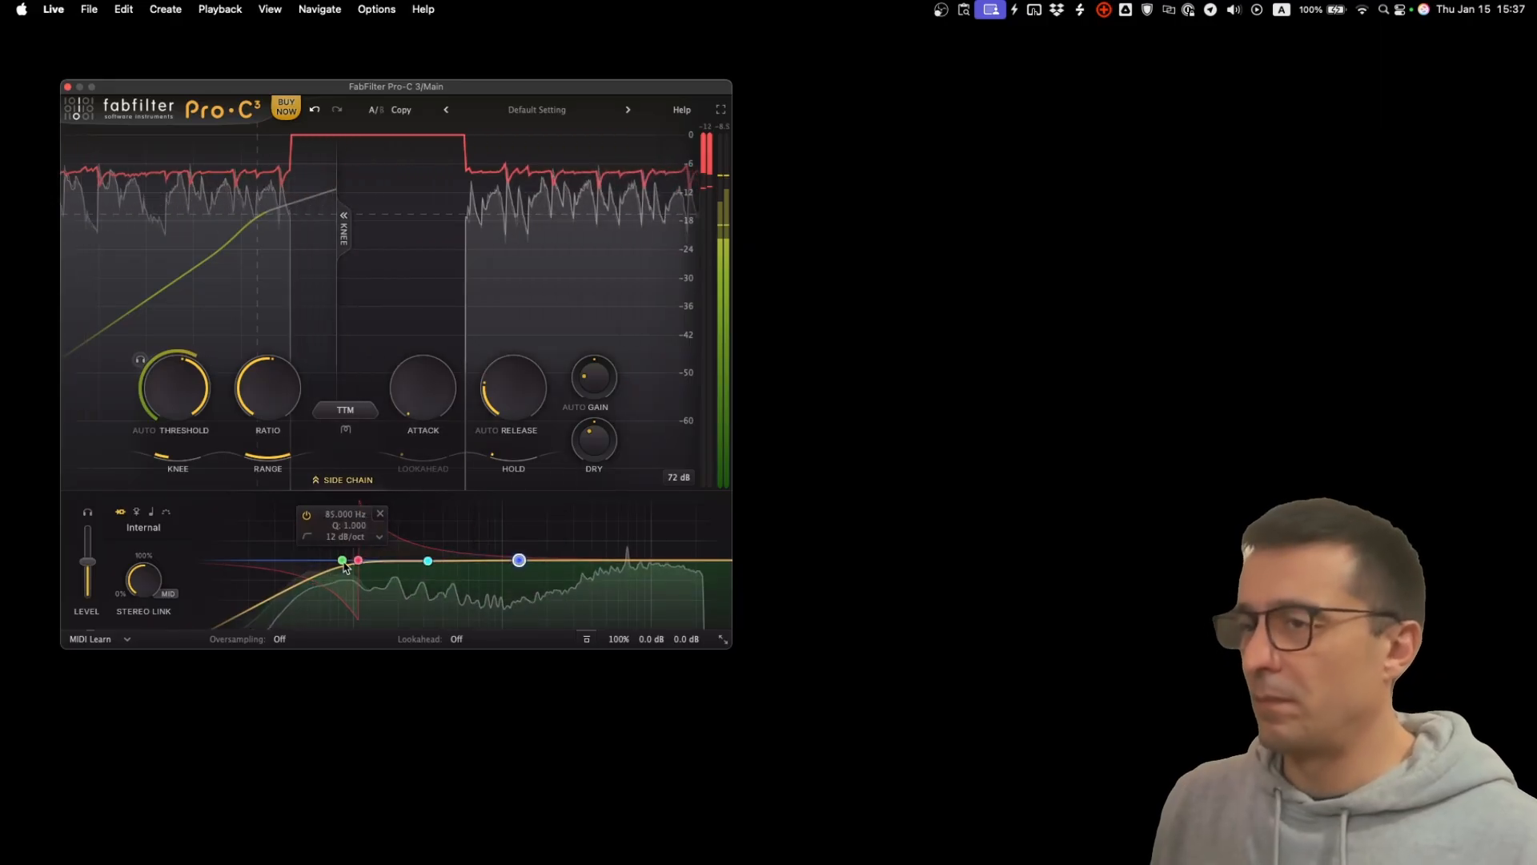
click(587, 639)
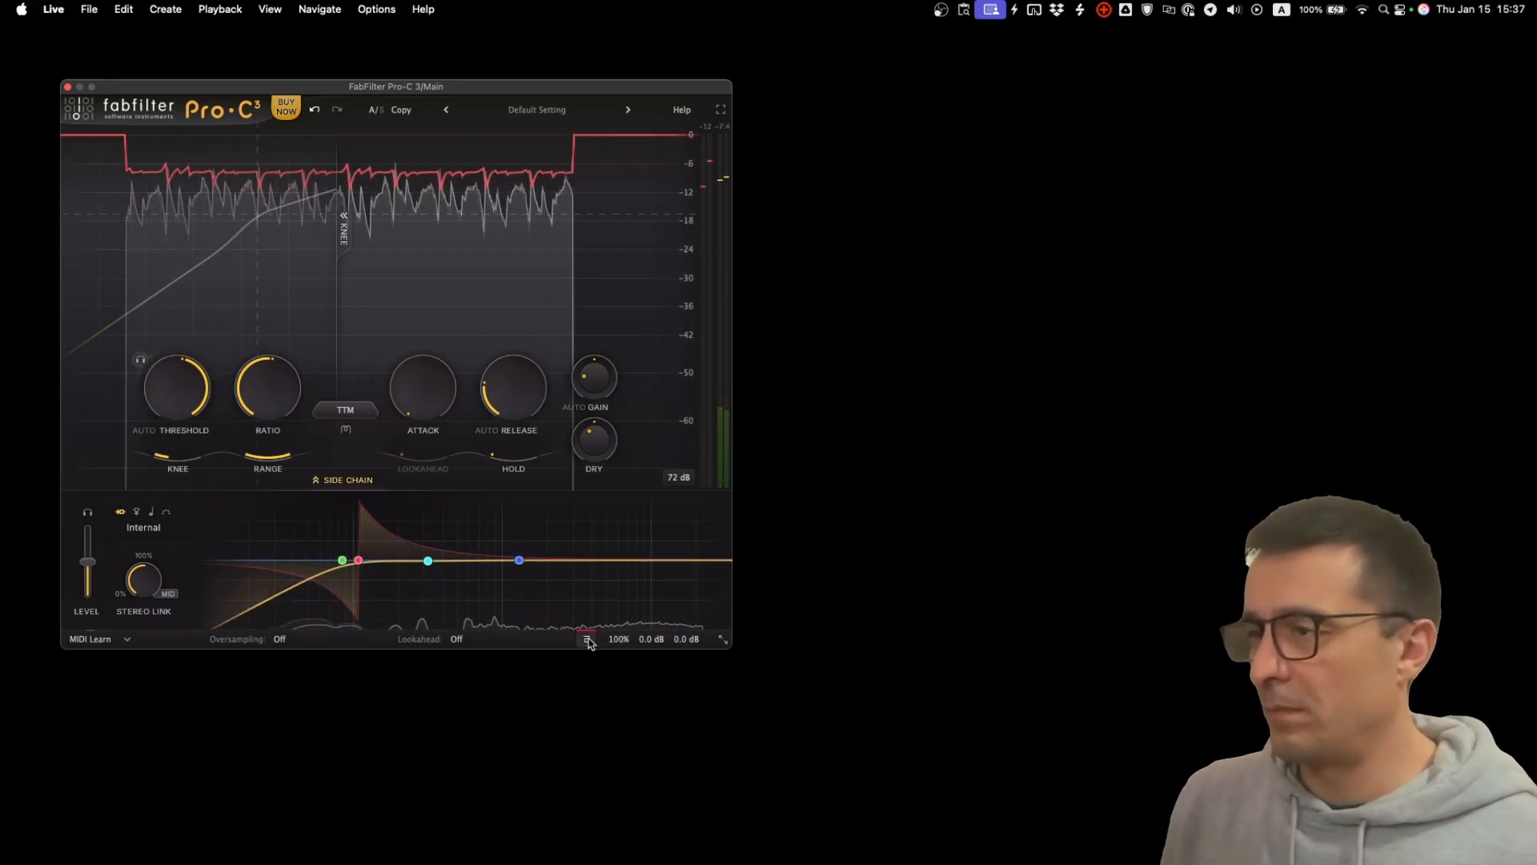
click(587, 639)
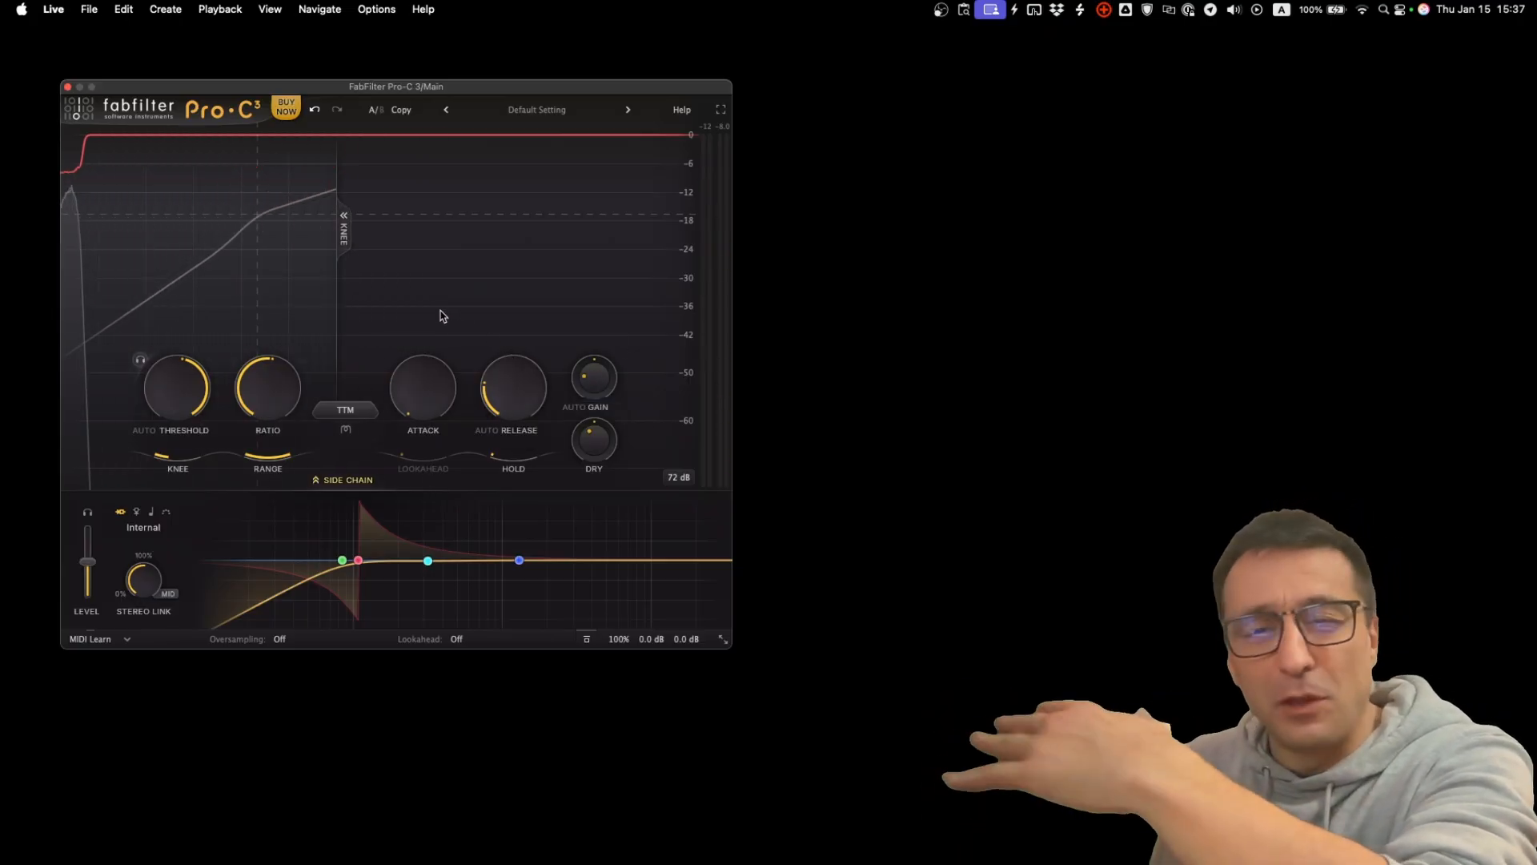
Turn on the Tube character, lower the ratio, and set the threshold to -23.36 dB during playback.
click(347, 433)
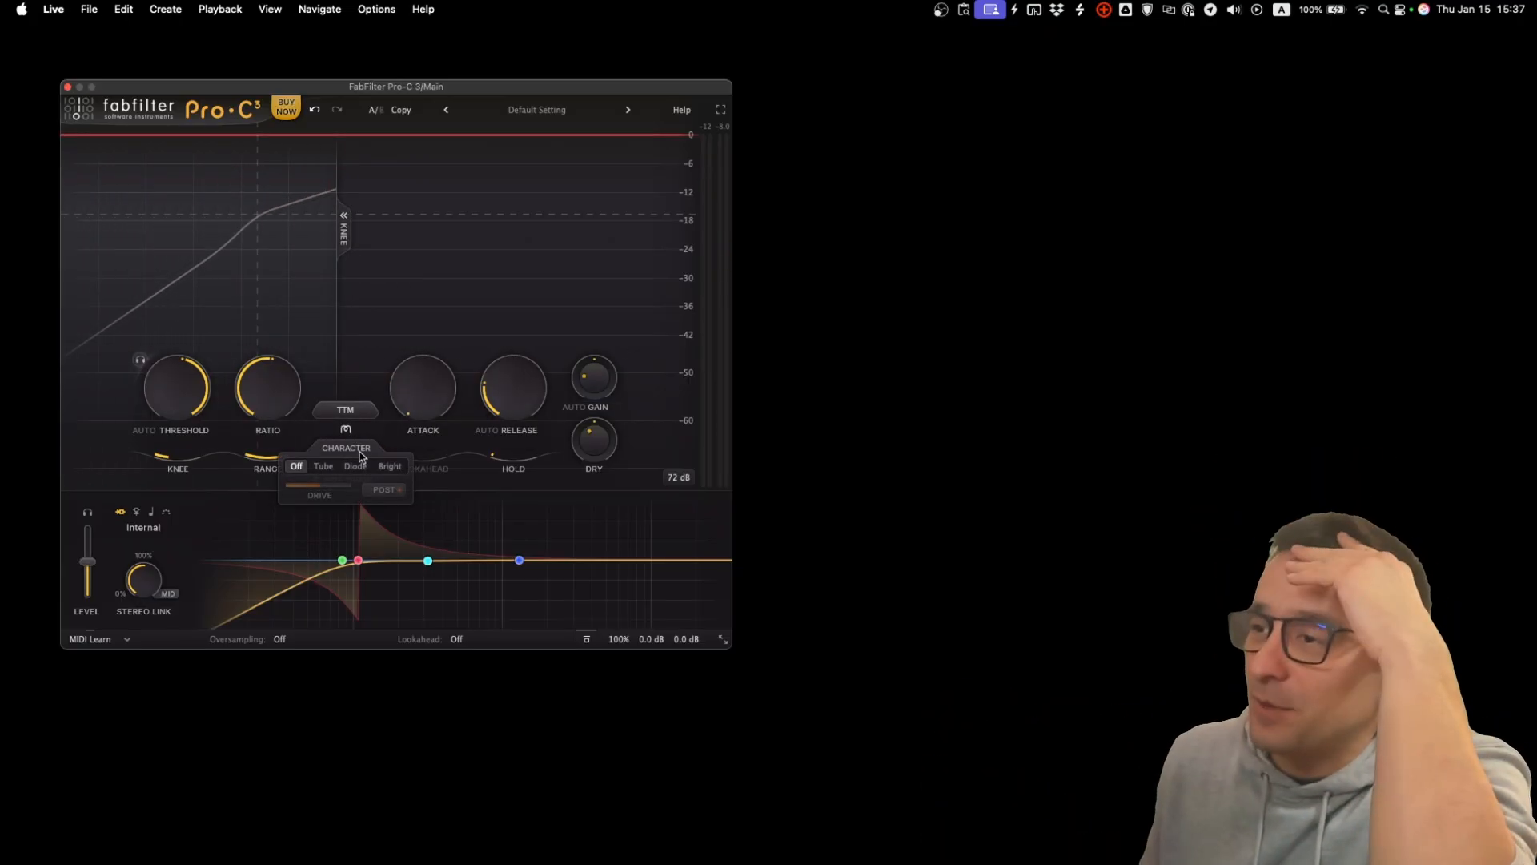
drag(177, 392, 177, 364)
drag(267, 392, 262, 473)
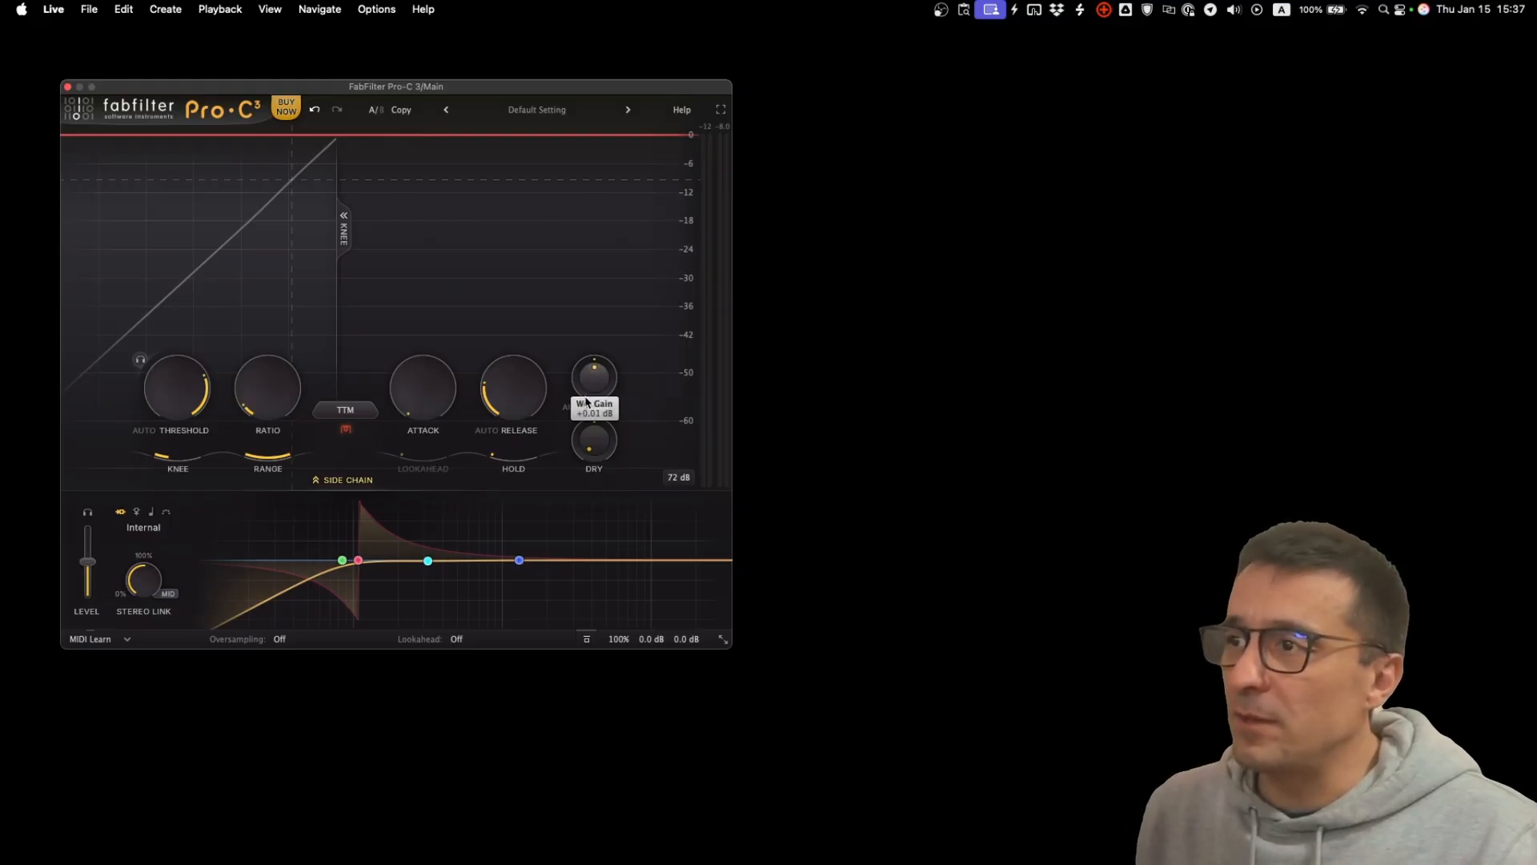
key(space)
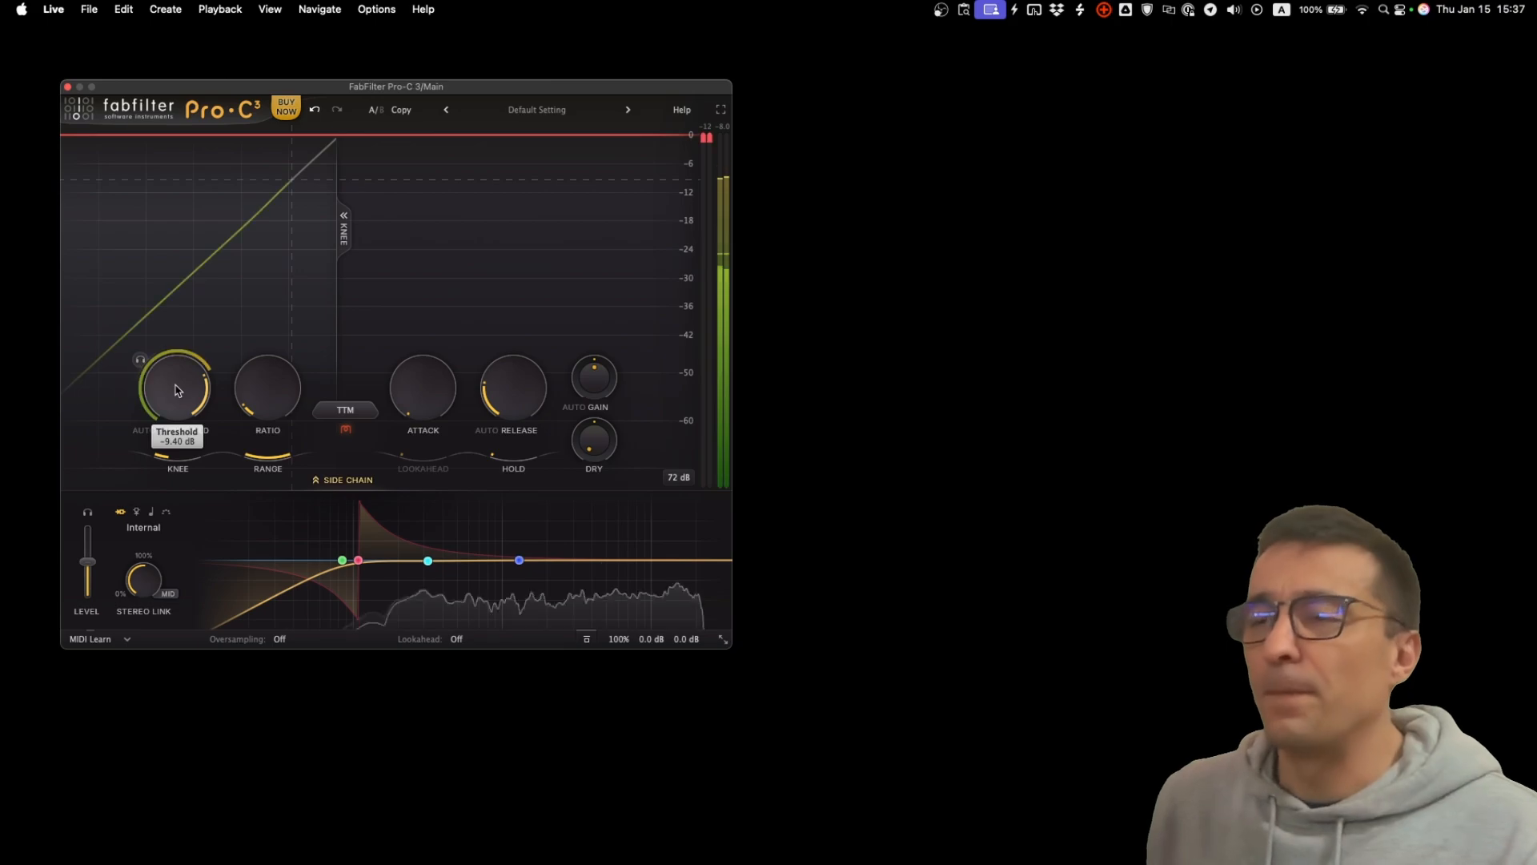
mouse_move(176, 402)
mouse_down()
mouse_move(170, 313)
mouse_move(167, 380)
mouse_up()
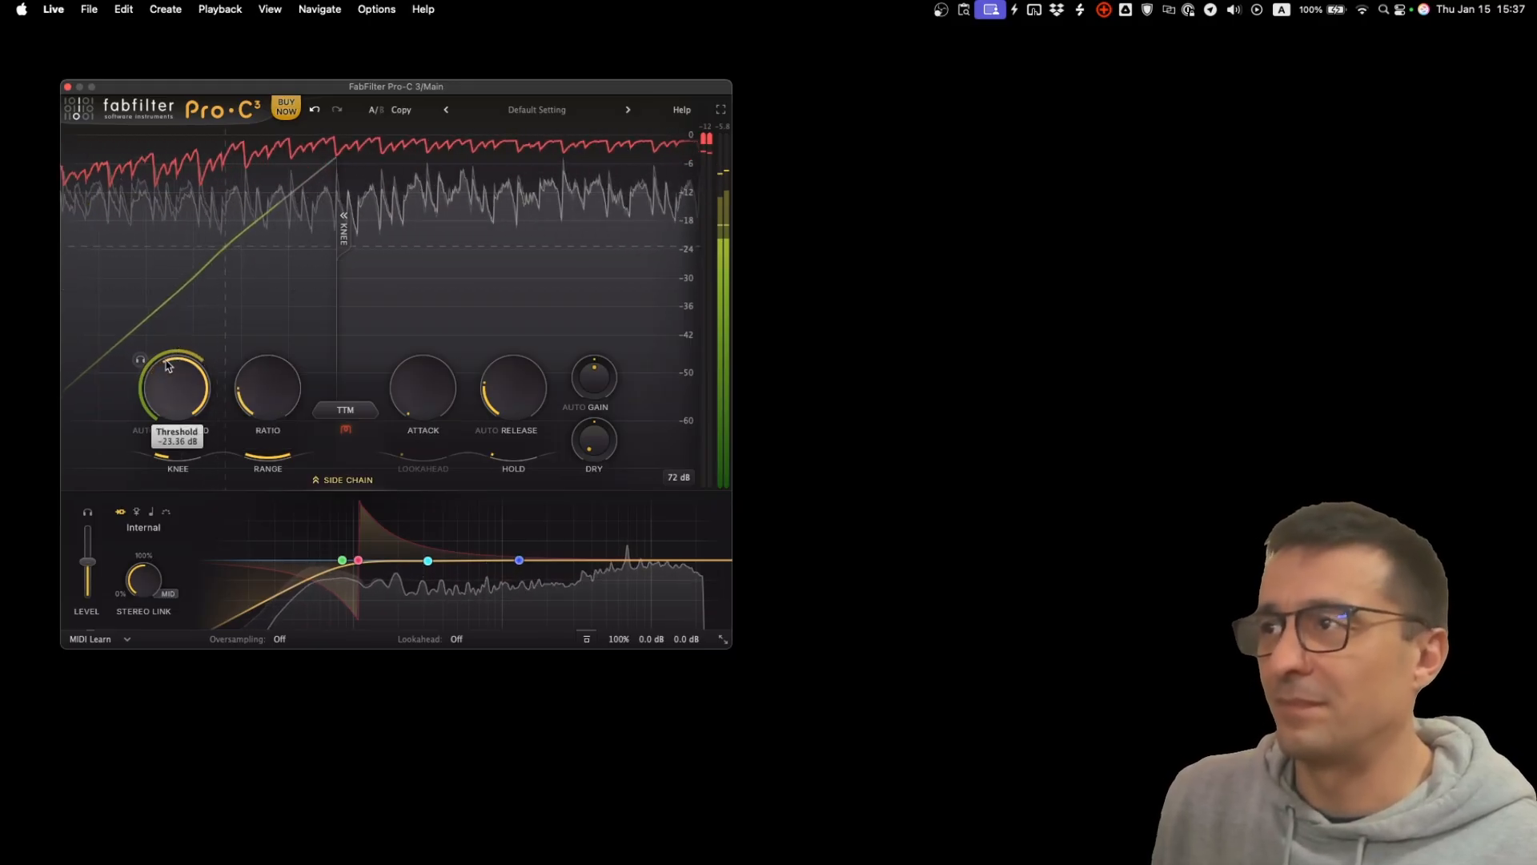
Remove the red side-chain EQ band and boost the cyan bell band in the upper mids.
click(342, 560)
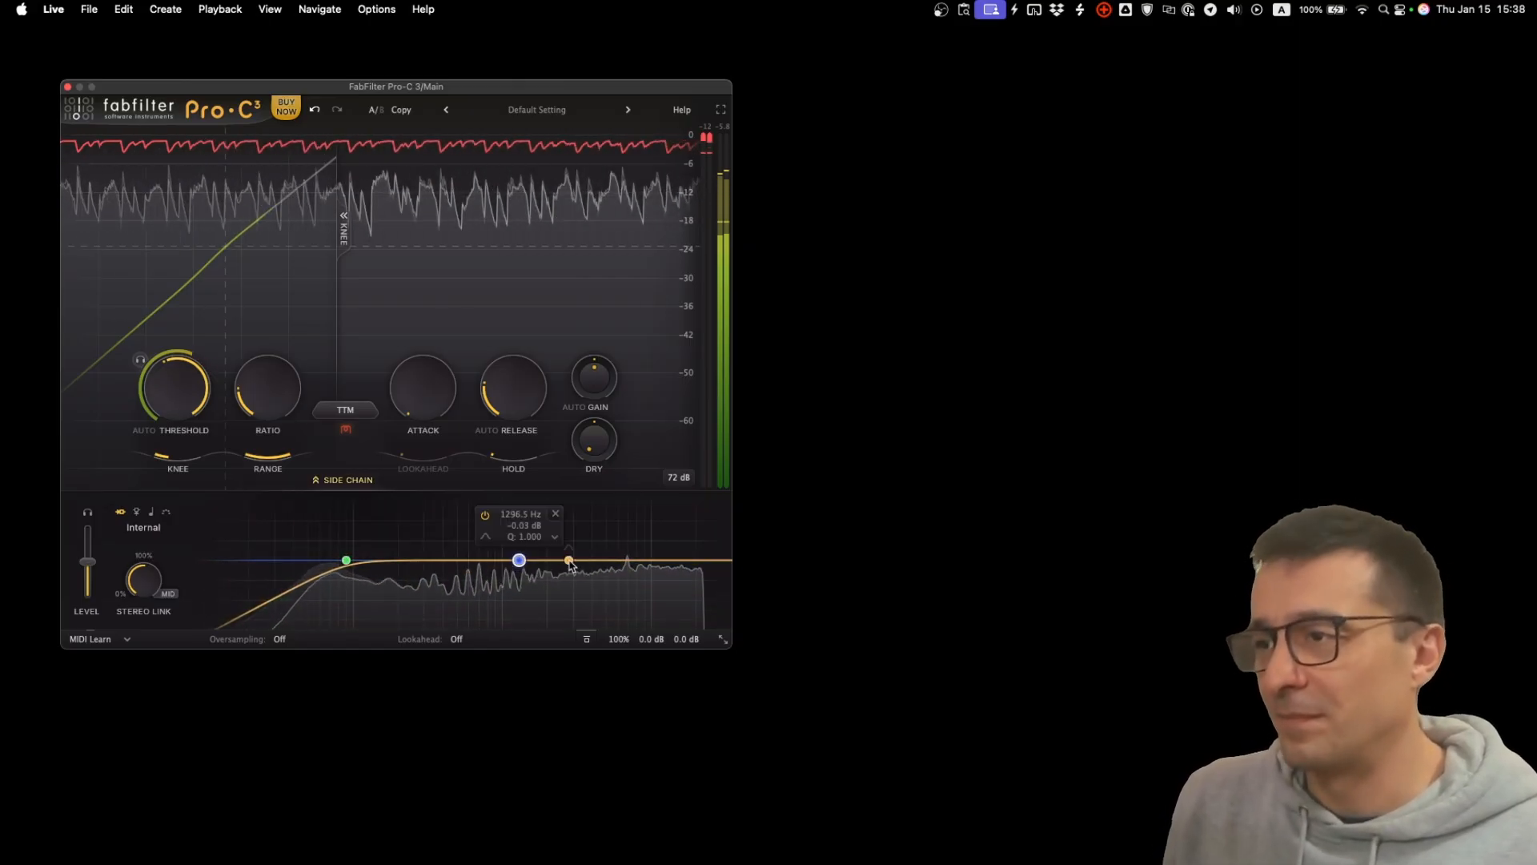
click(580, 545)
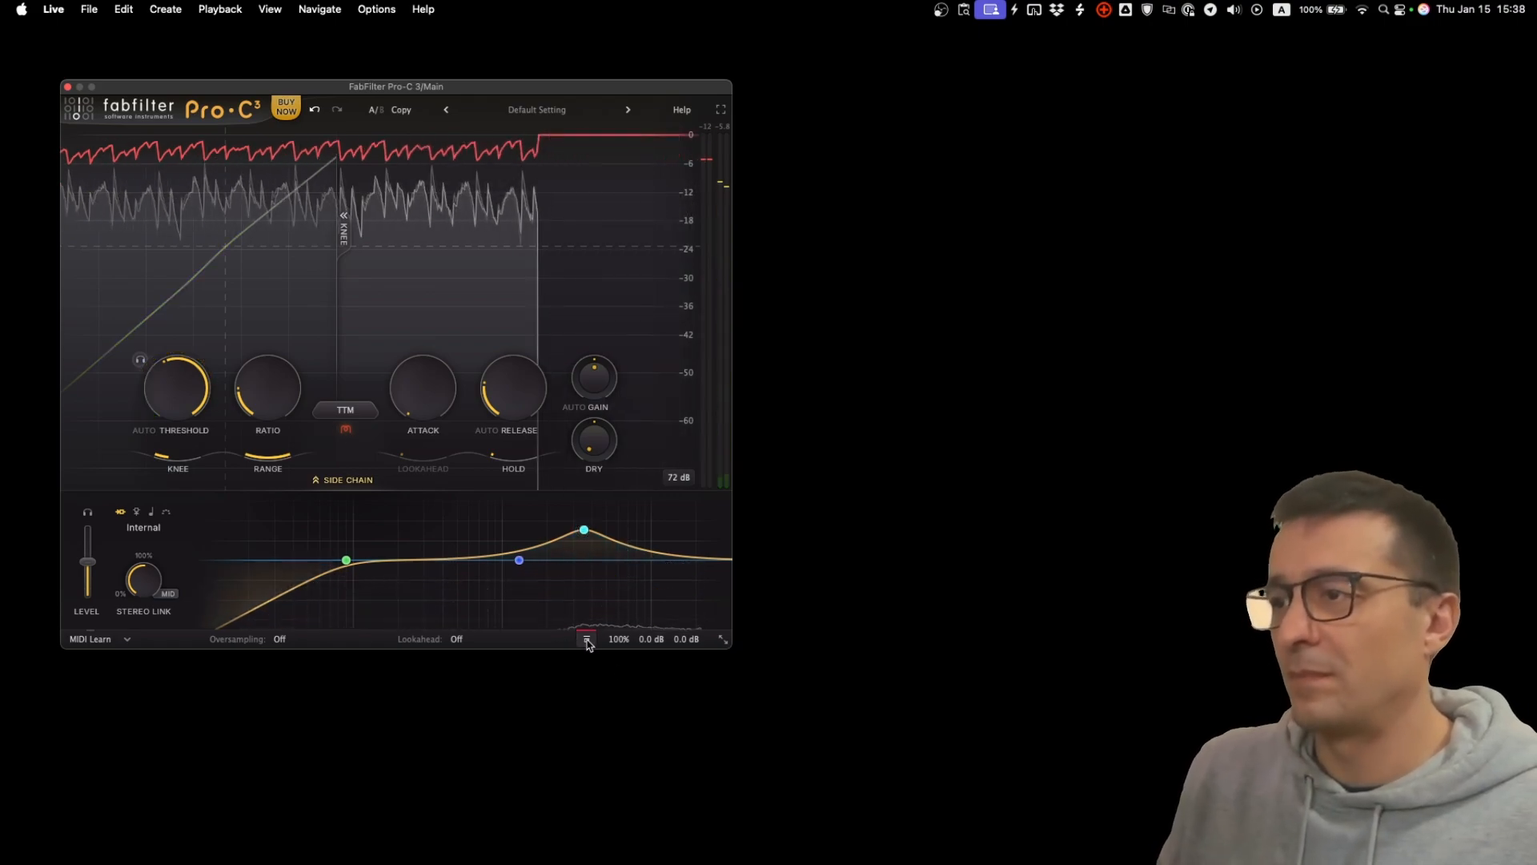
Play the track and compare the sound with the Tube character off and on, and against the bypassed signal.
key(space)
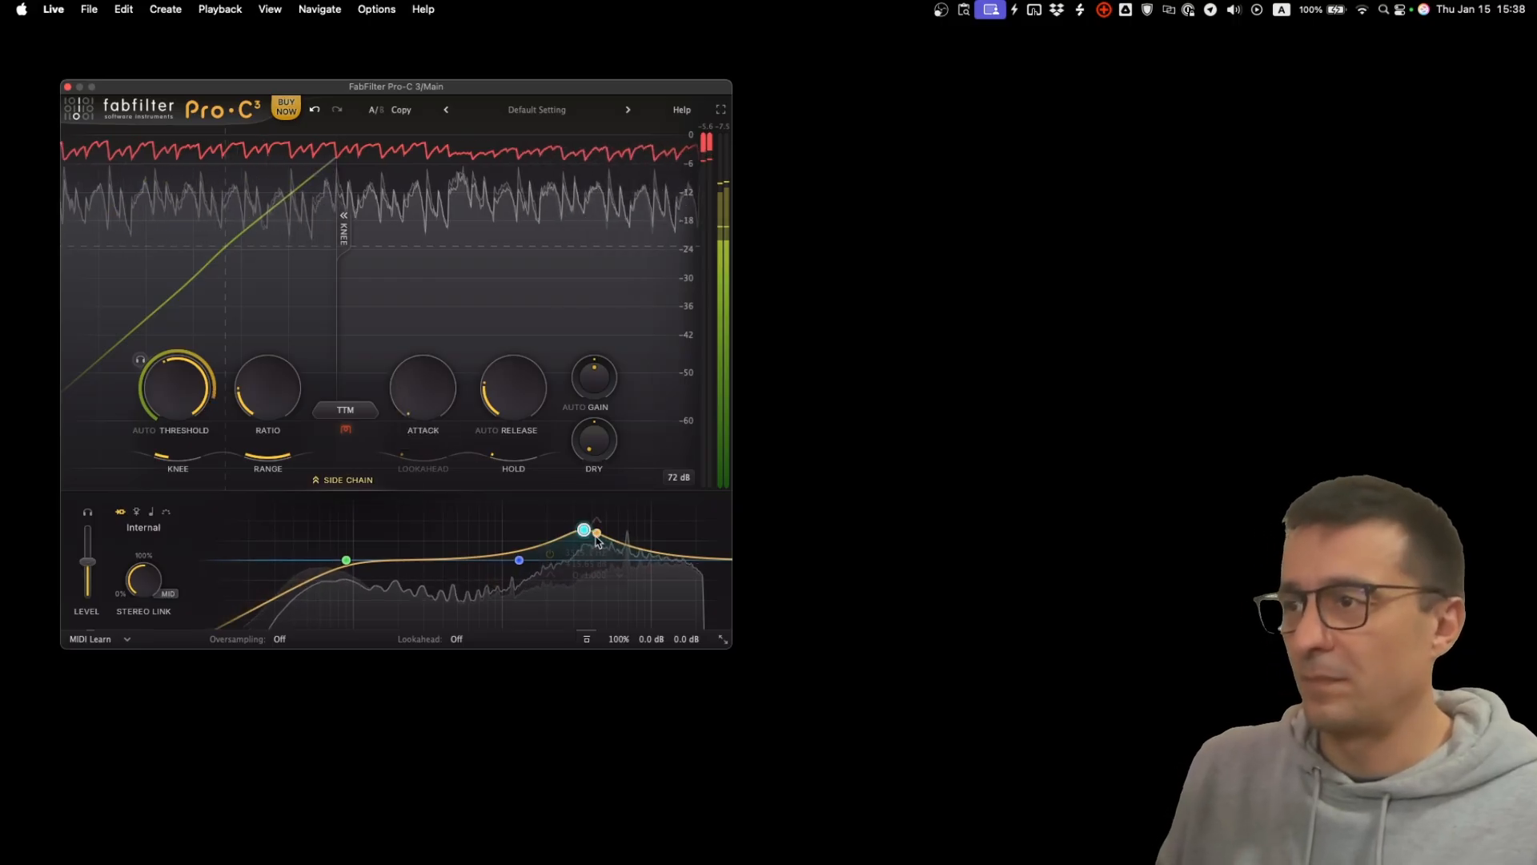
click(587, 643)
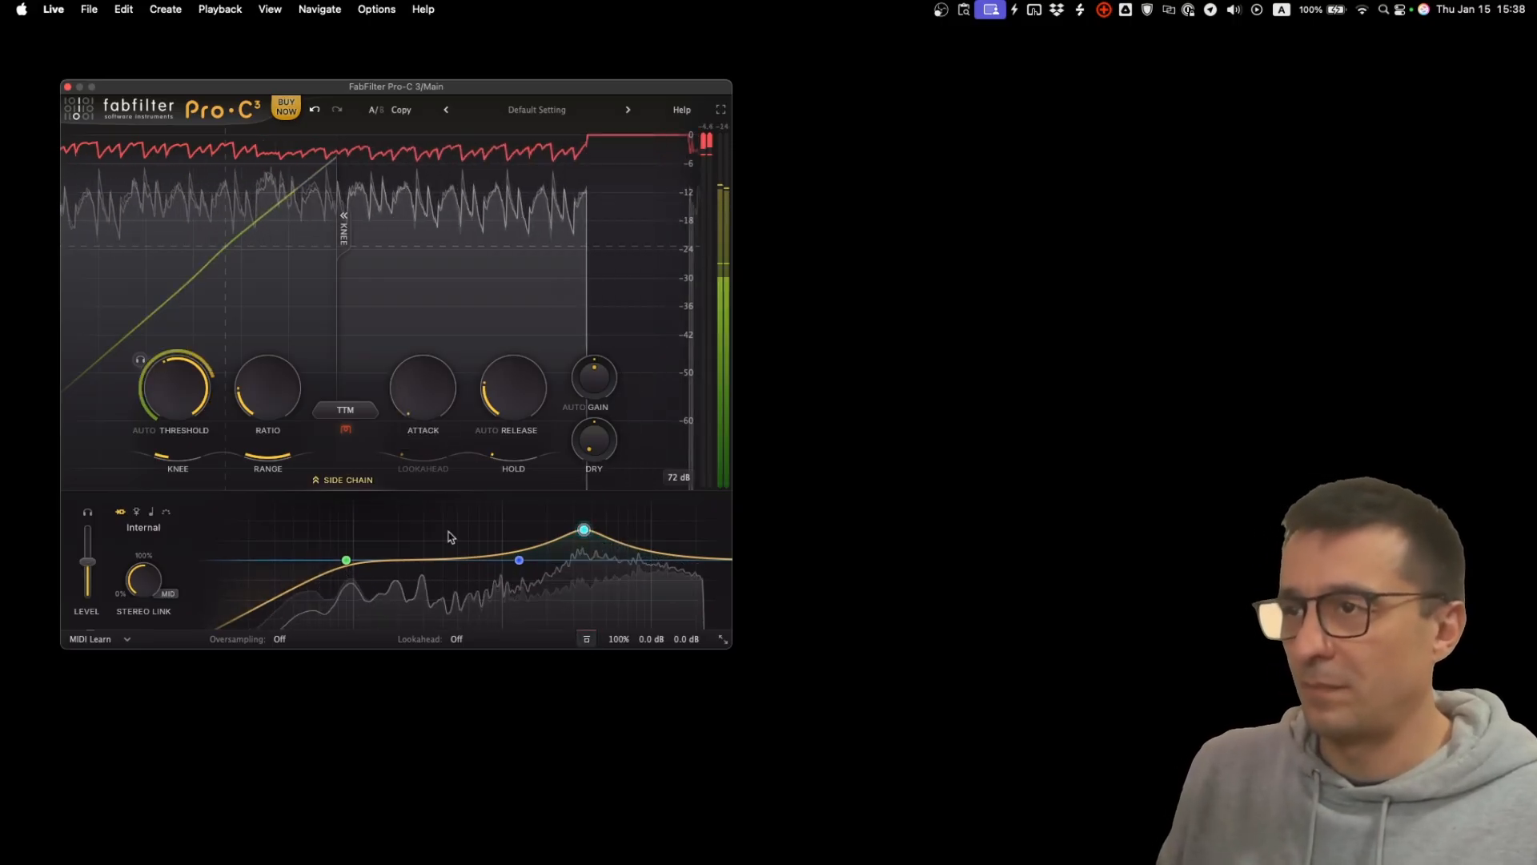
mouse_move(346, 435)
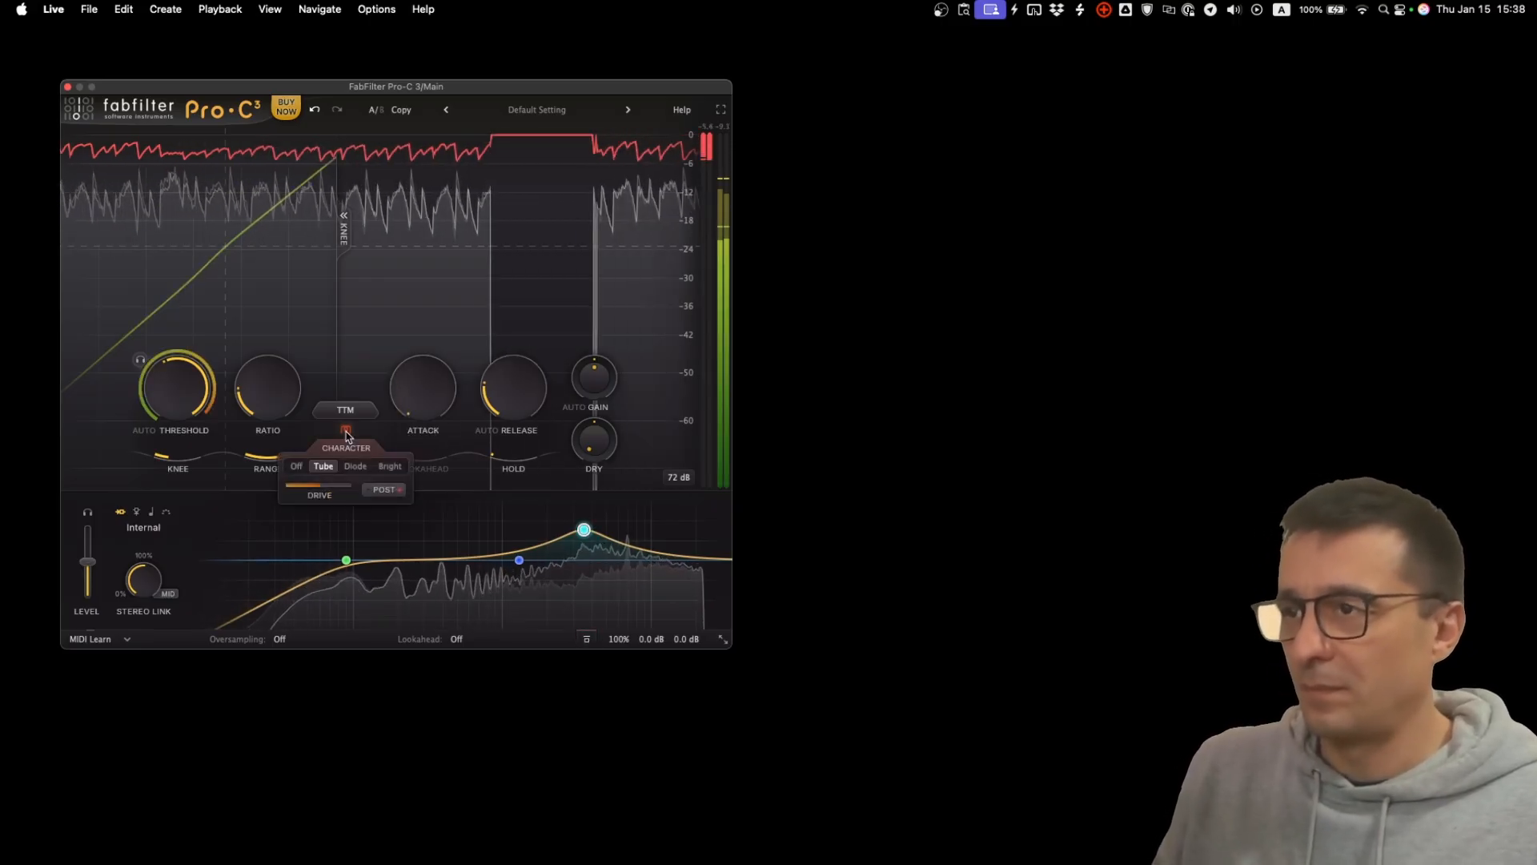
click(297, 467)
click(323, 470)
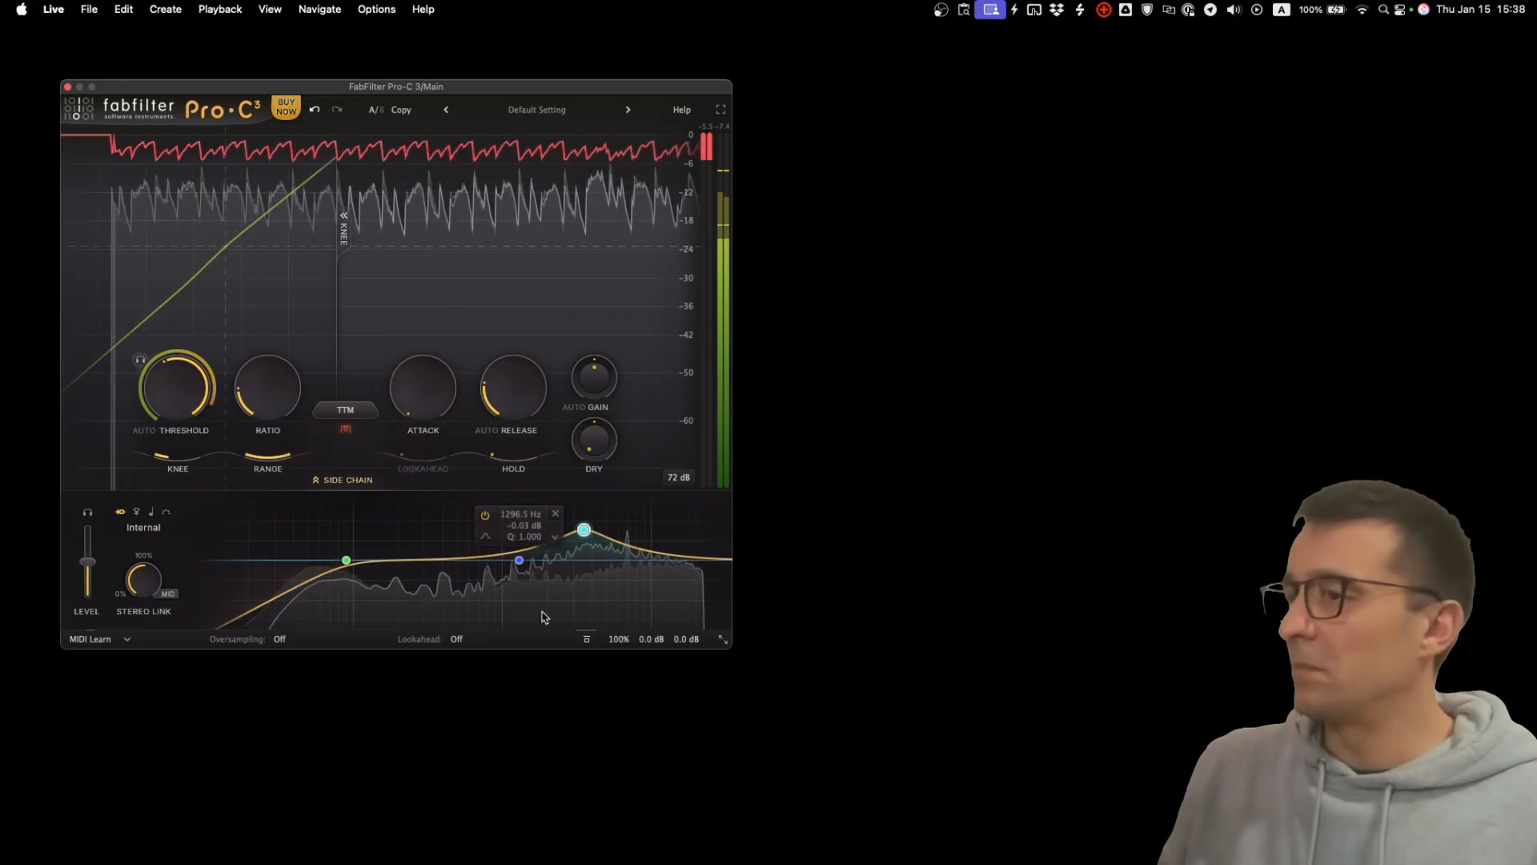
click(588, 641)
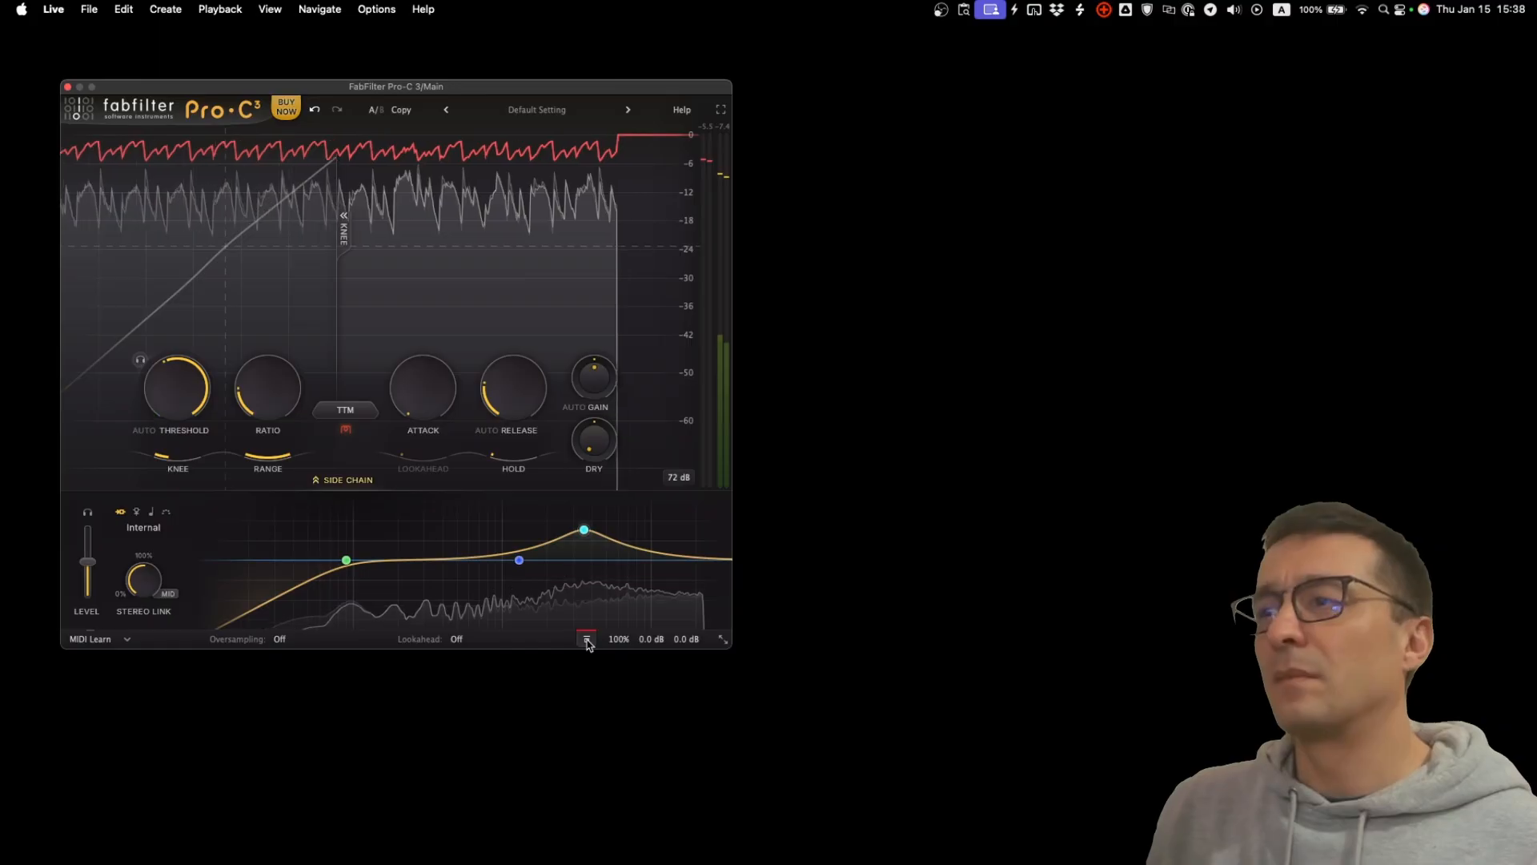
click(587, 641)
Lower the wet gain to about -9.09 dB, raise the dry level, and compare the blend with bypass.
drag(595, 380, 587, 446)
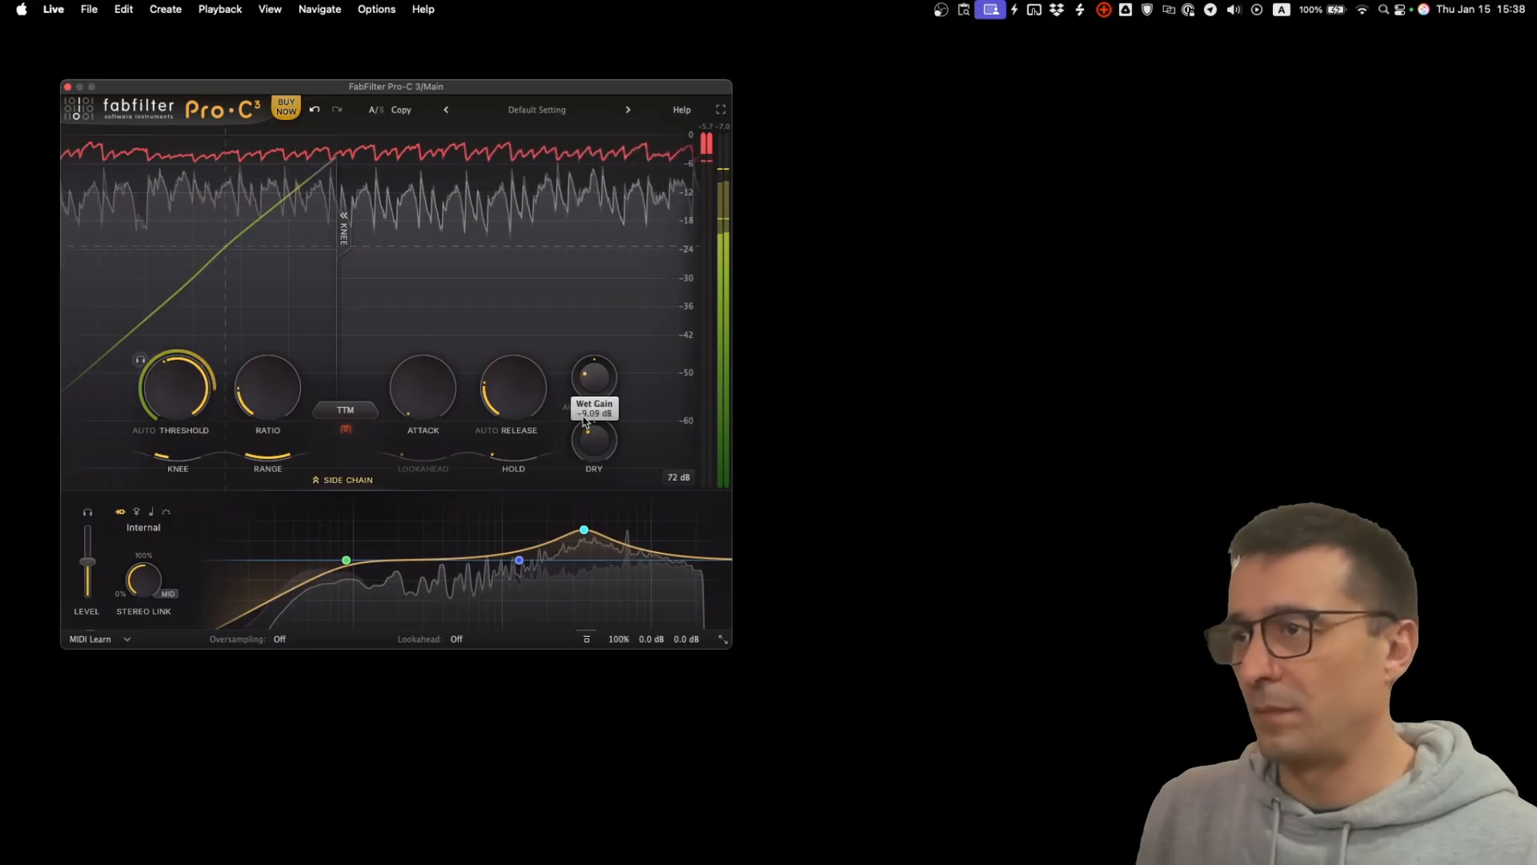
click(587, 638)
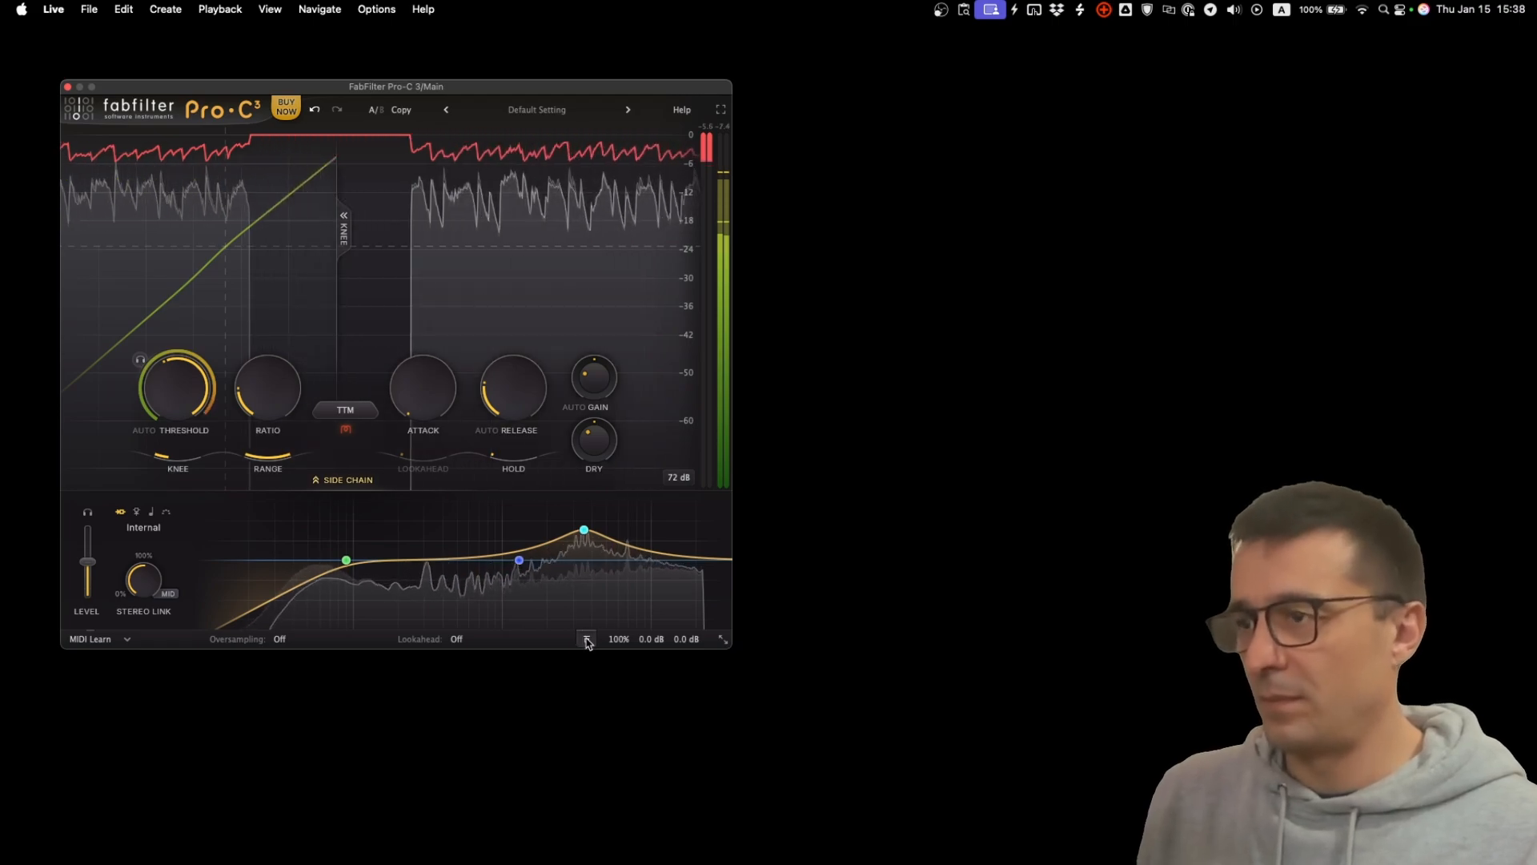
click(587, 638)
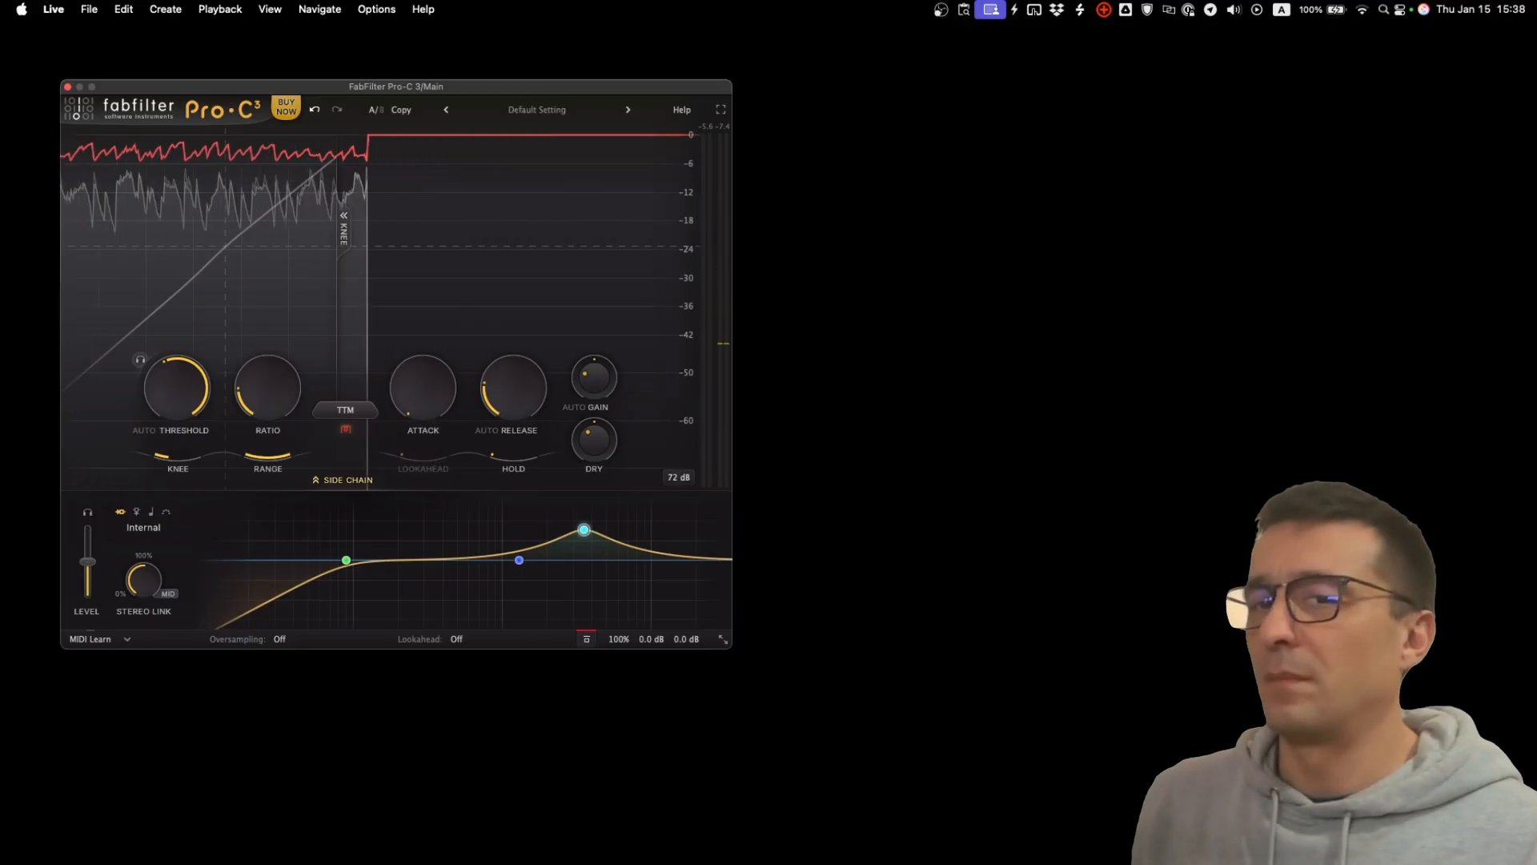
click(585, 640)
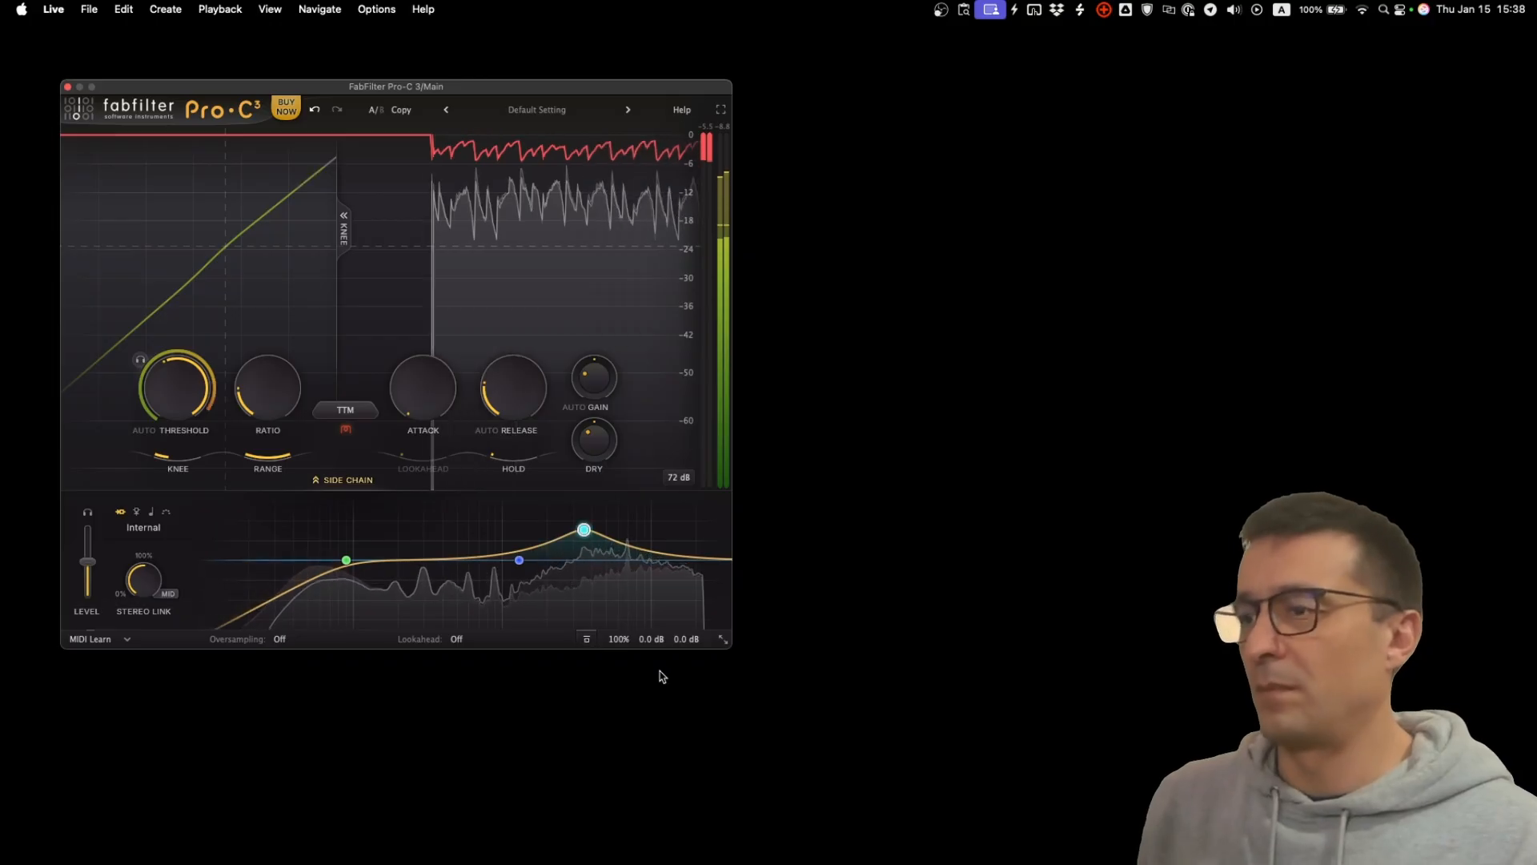
mouse_move(662, 637)
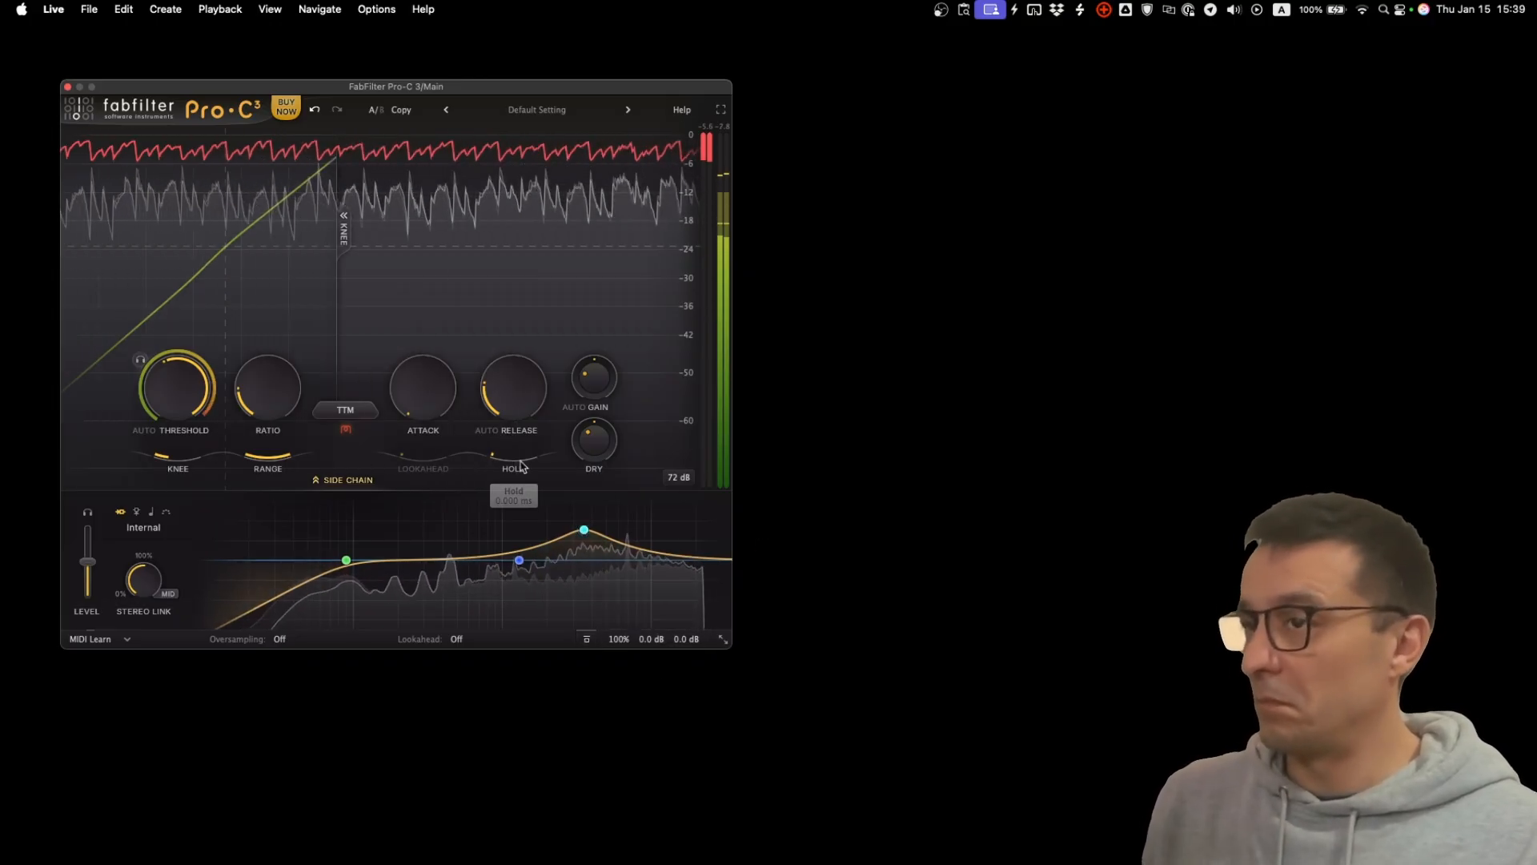
Try the Modern Upward compression style and raise the ratio.
click(345, 409)
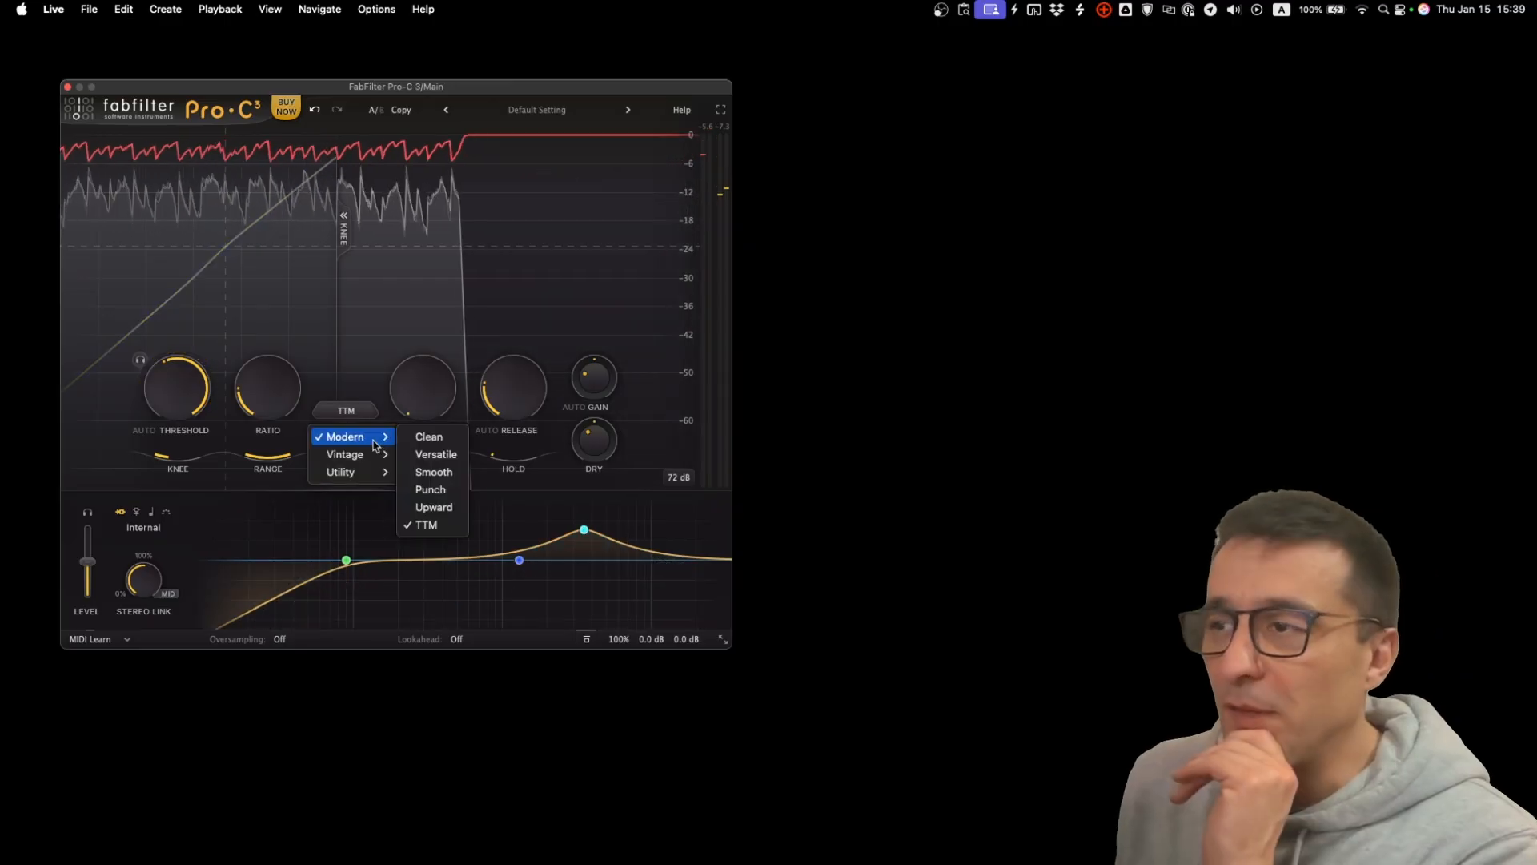
click(434, 507)
drag(272, 410, 271, 376)
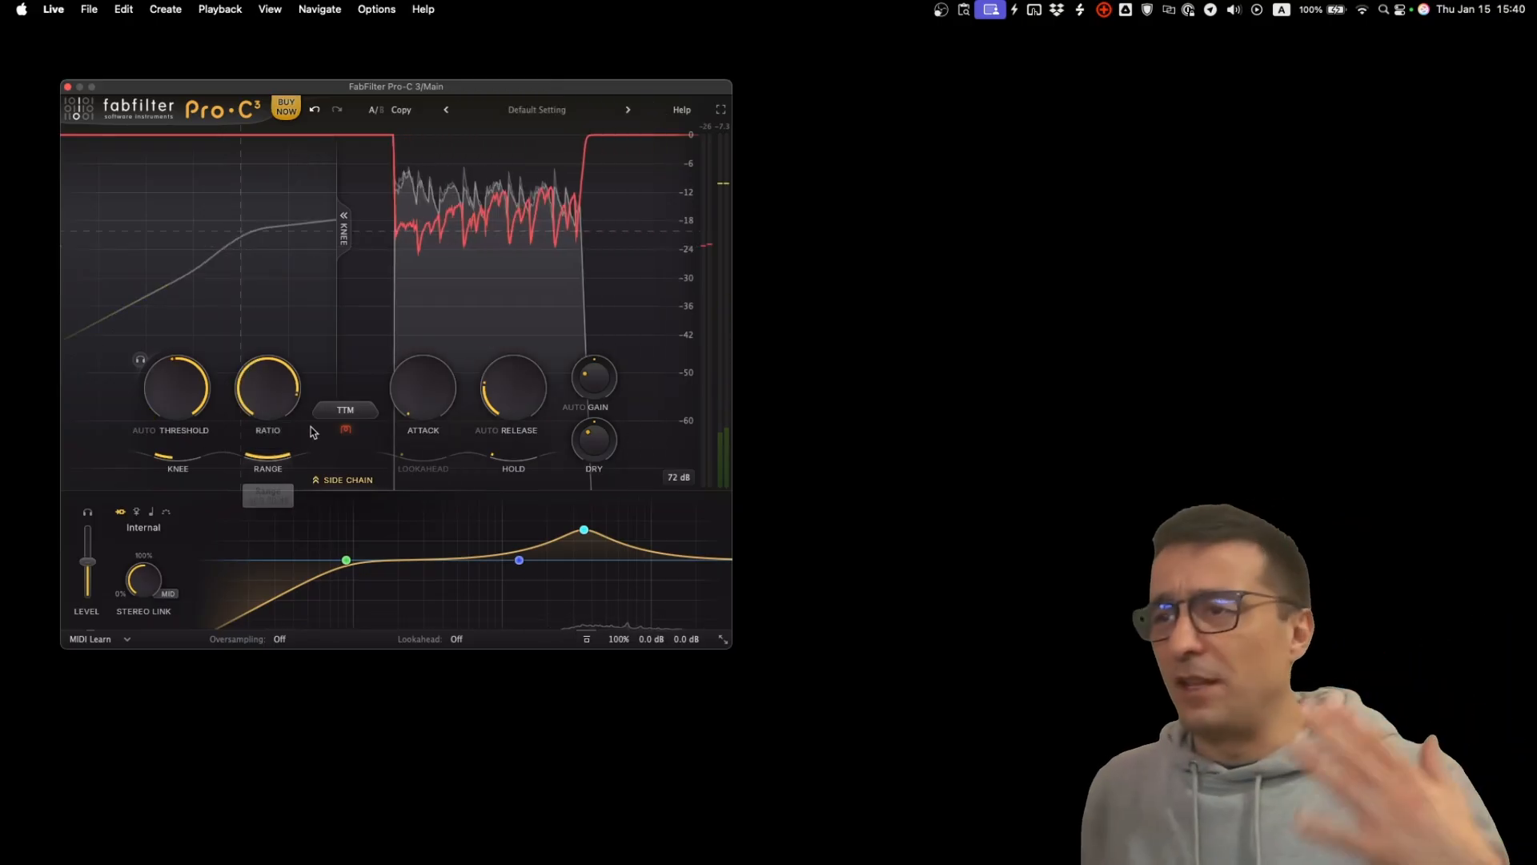
Change the style from TTM to Upward, raise the threshold, and bring the wet gain back to about 0 dB.
click(345, 409)
mouse_move(374, 441)
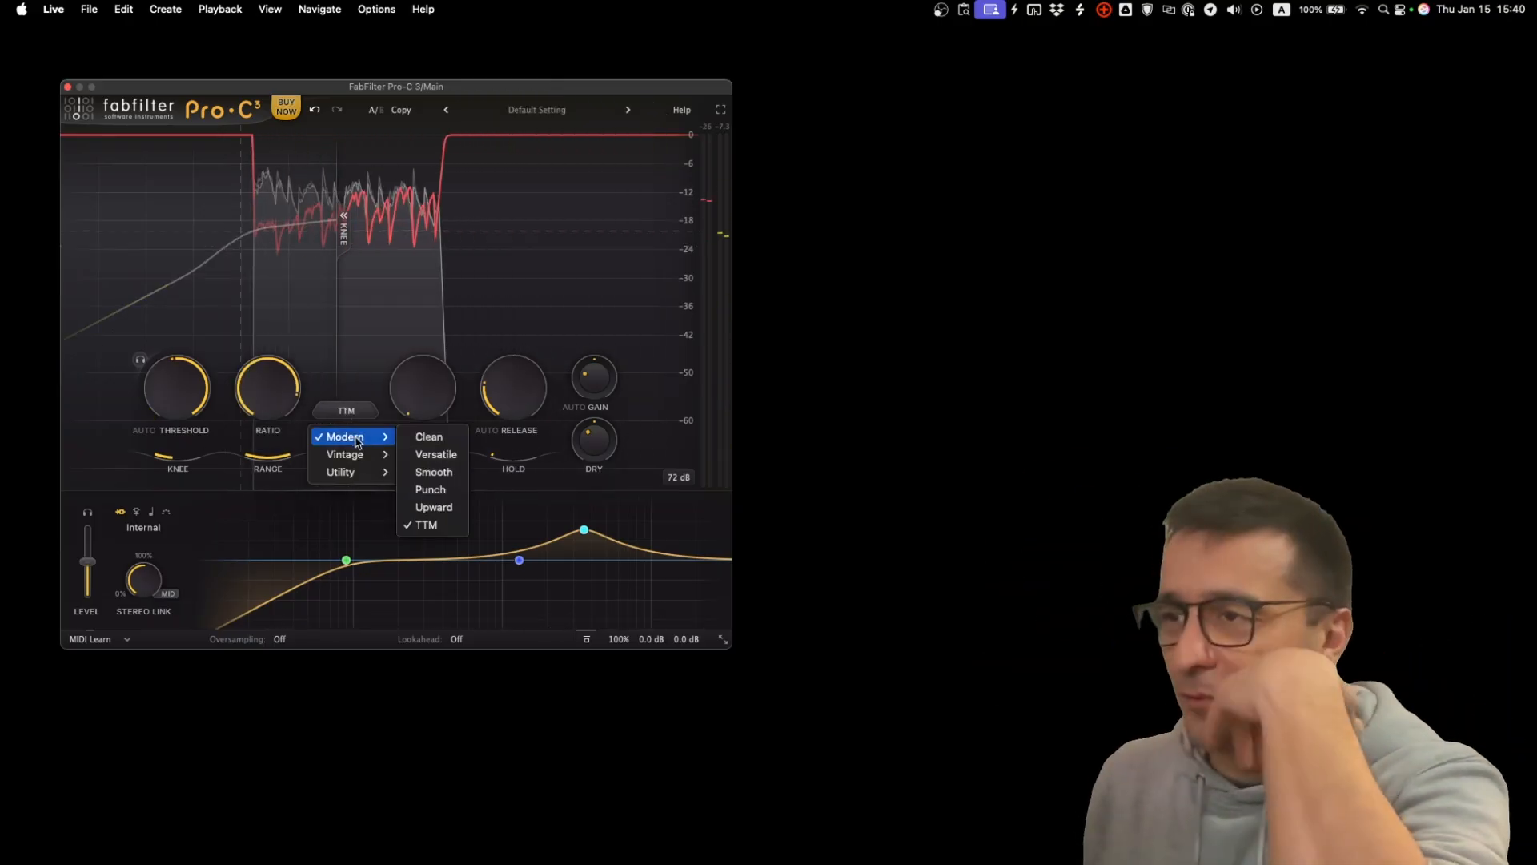
click(435, 508)
drag(218, 402, 185, 339)
drag(180, 410, 174, 453)
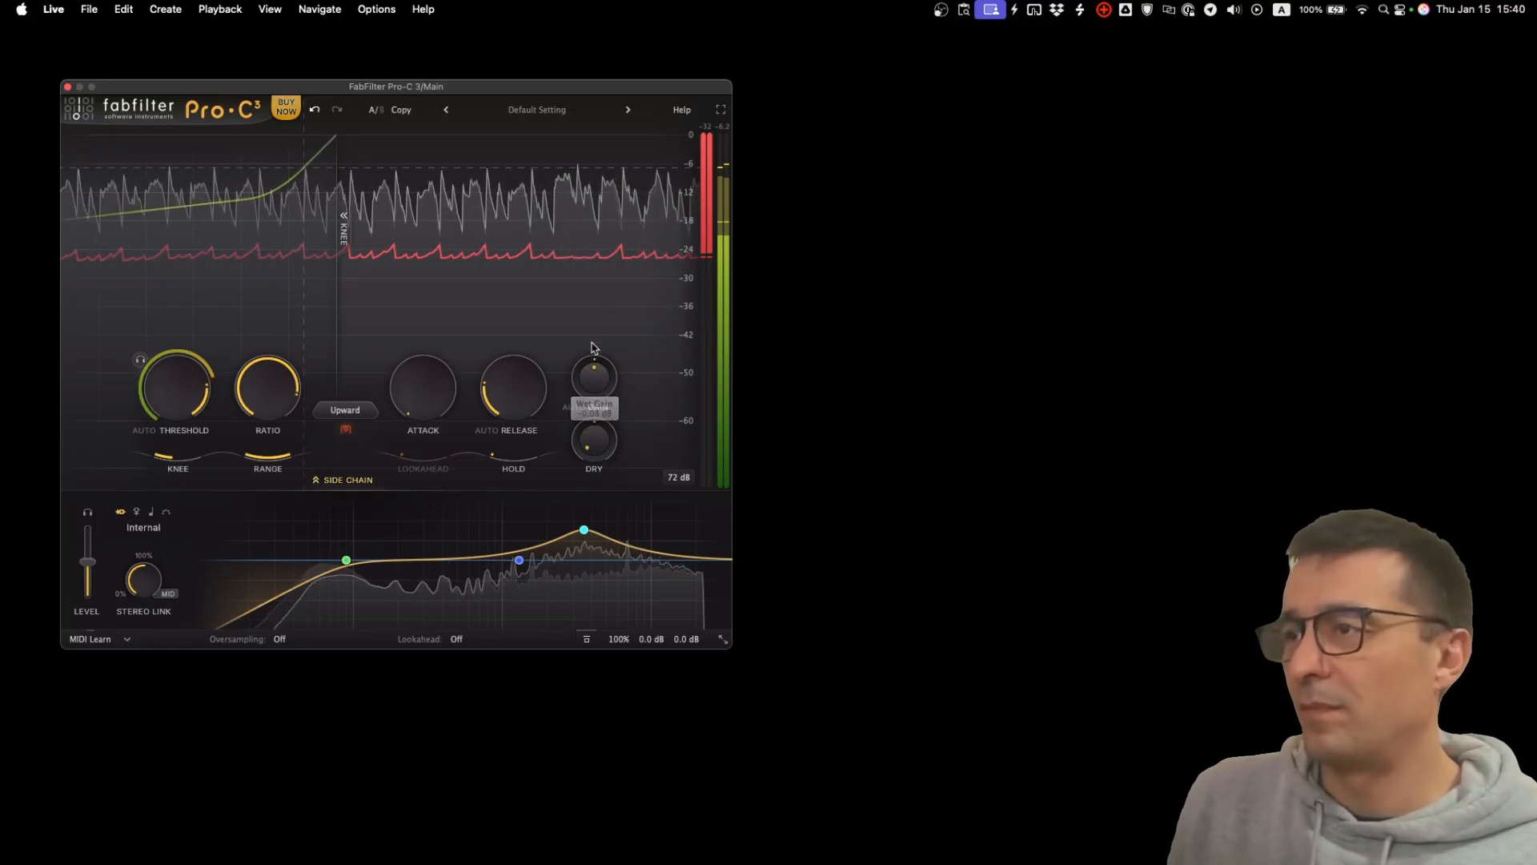
Compare the upward compression with bypass and lower the ratio to about 1.16:1.
click(586, 640)
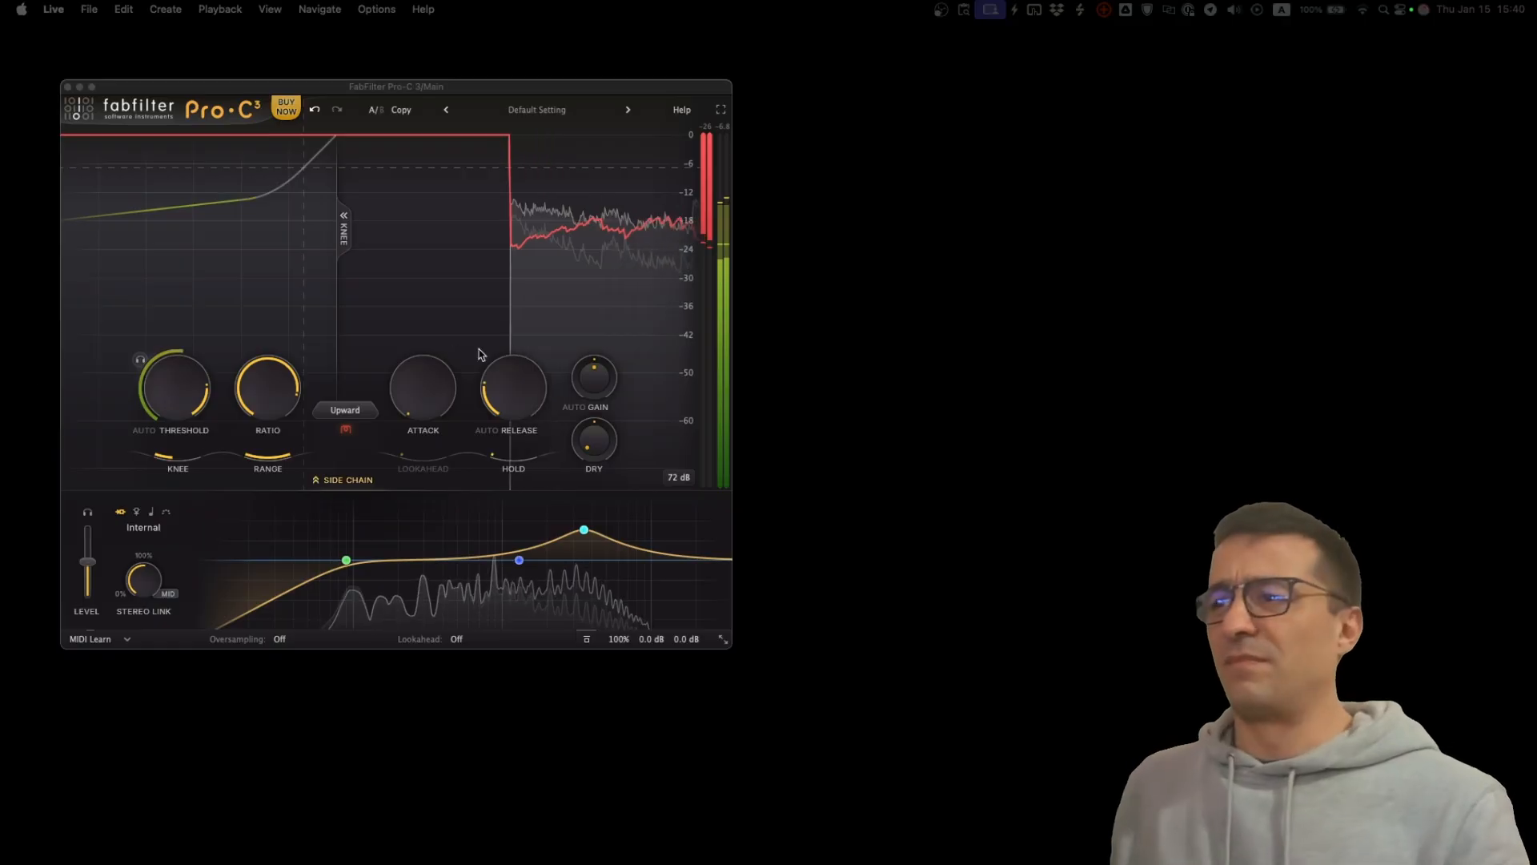
click(586, 643)
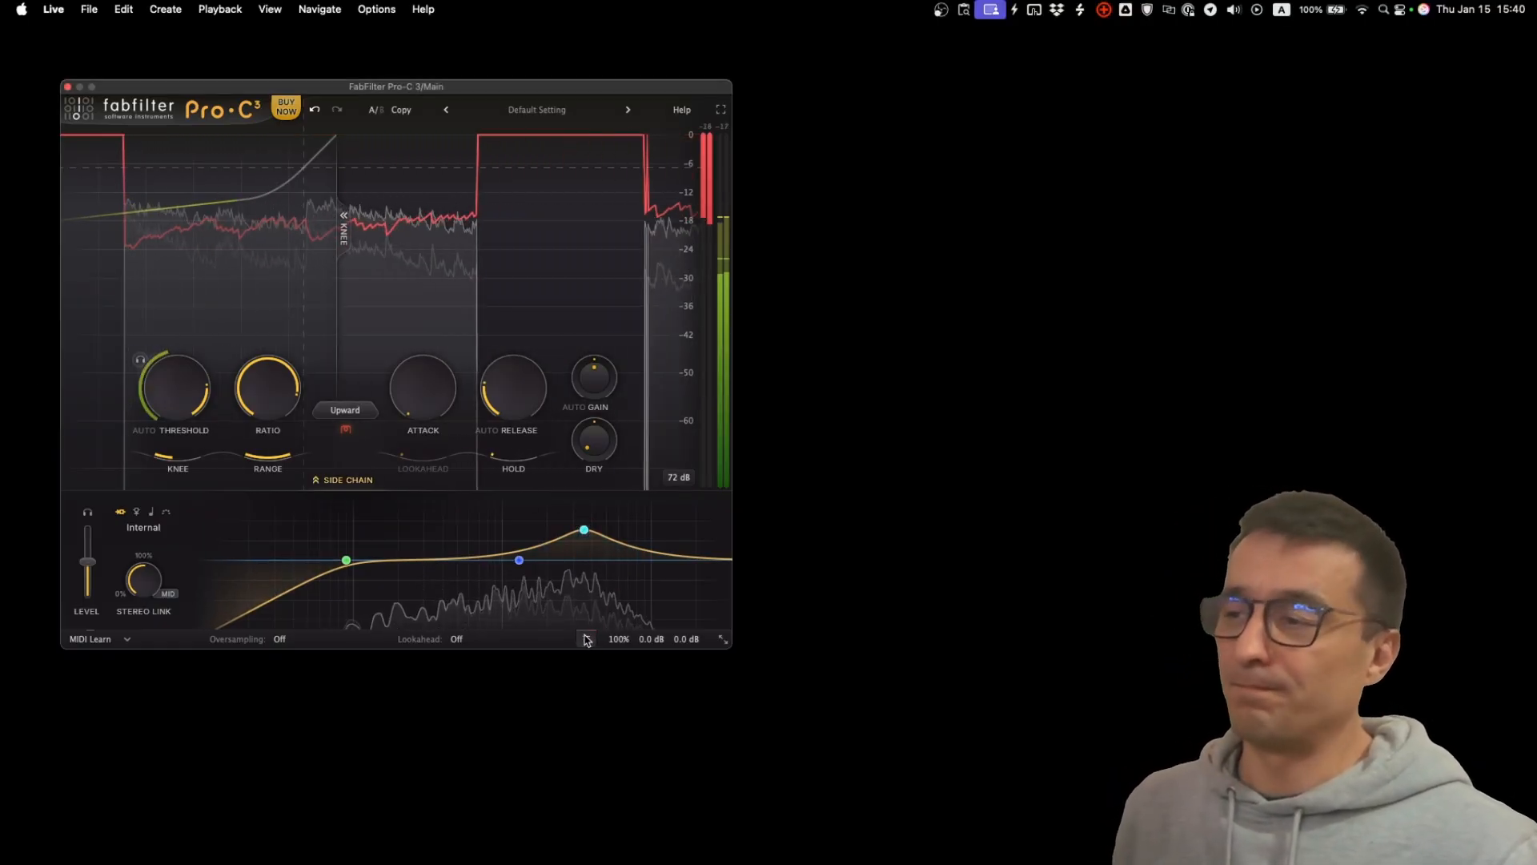
drag(267, 389, 283, 530)
drag(258, 417, 265, 381)
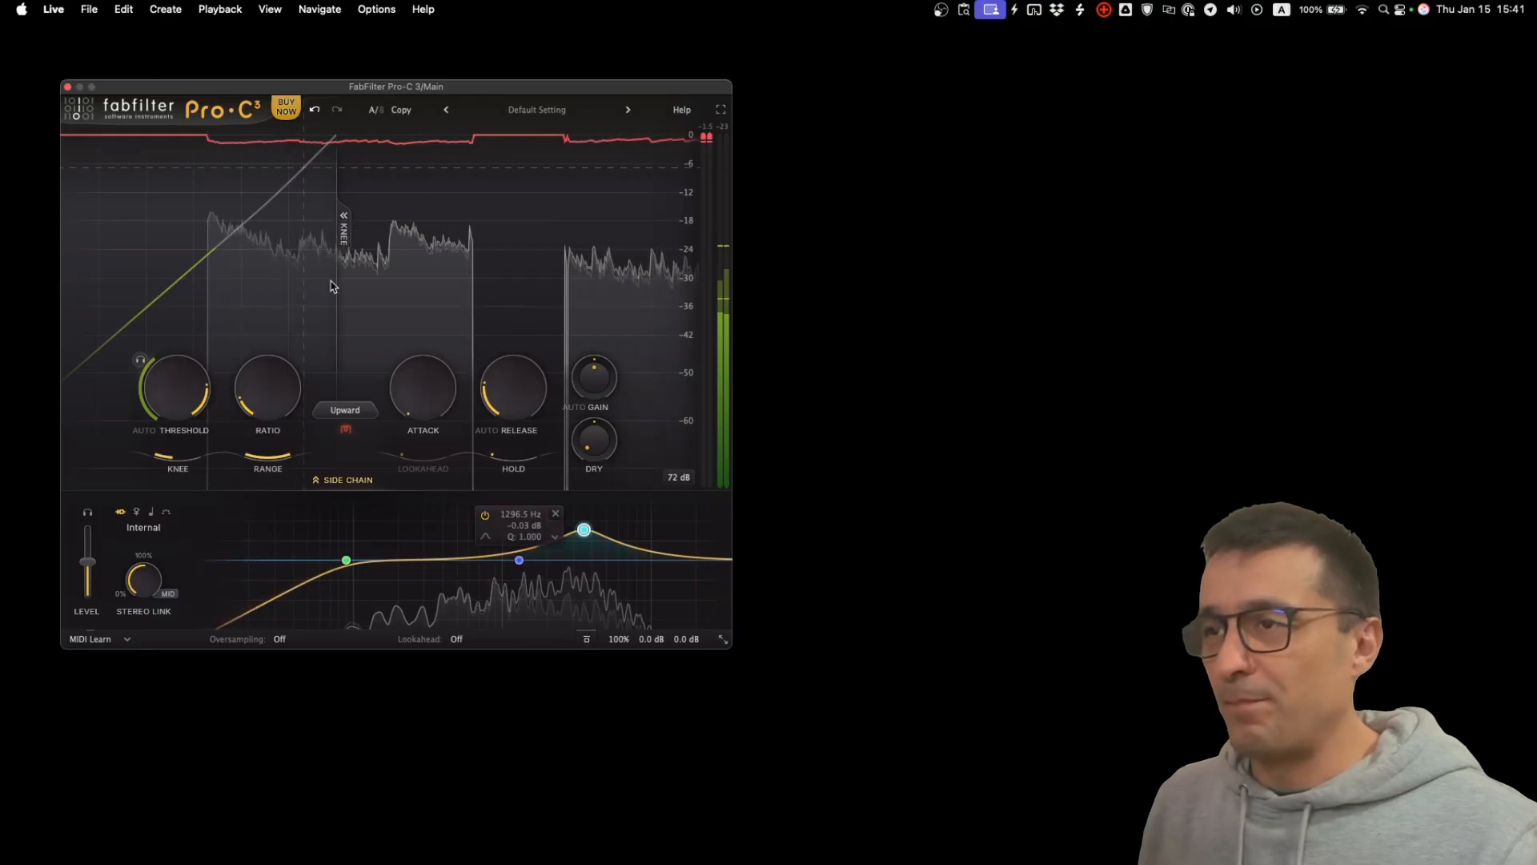
Play the track and raise the Tube character's drive to its maximum.
mouse_move(346, 430)
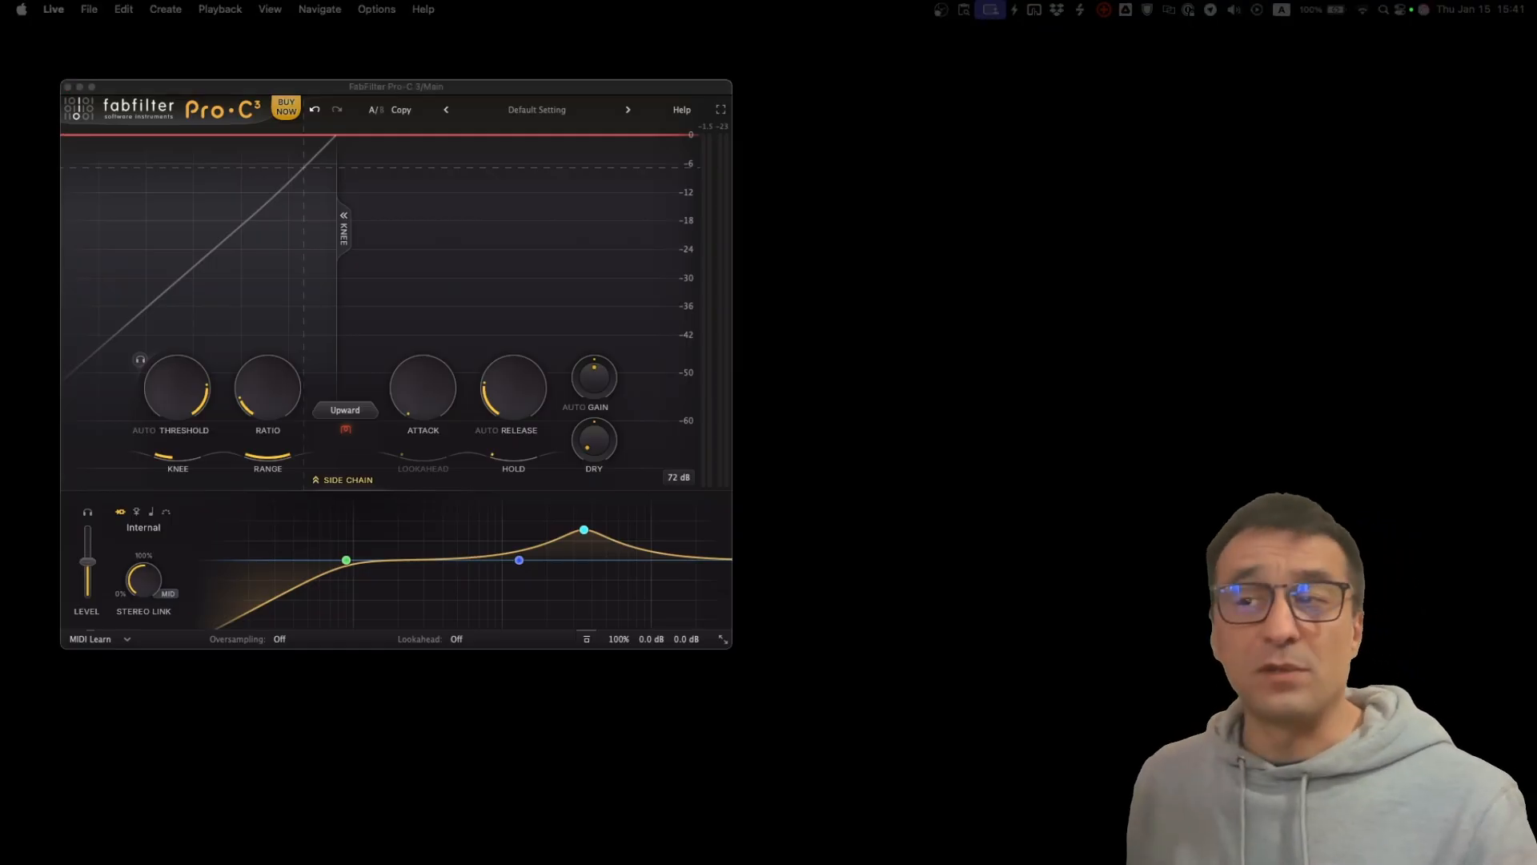
key(space)
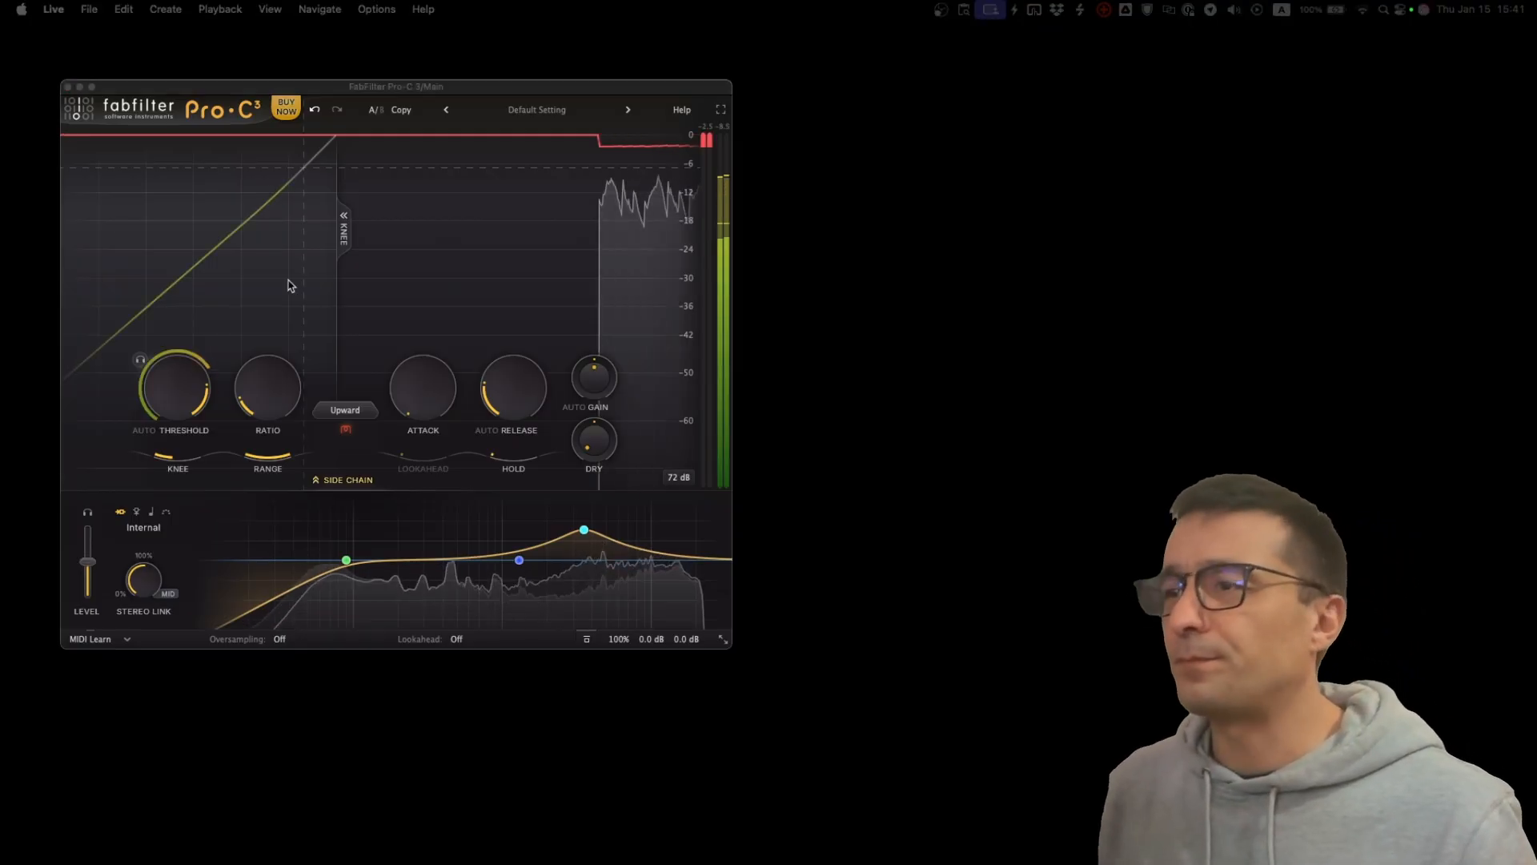
click(347, 428)
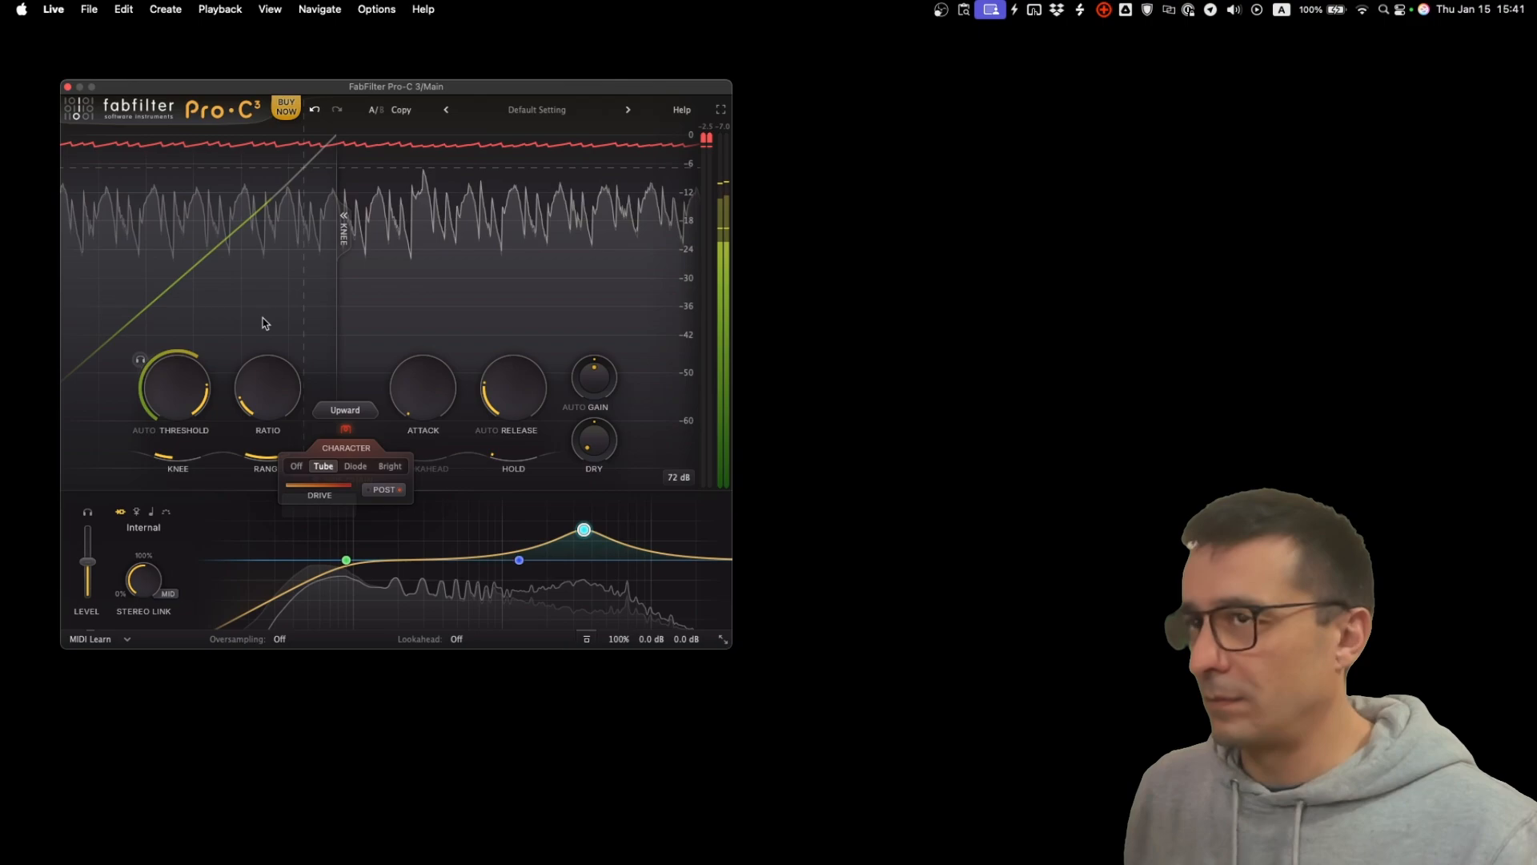
Switch the compression style to the Vintage Vari-Mu and adjust the ratio slightly.
click(351, 402)
mouse_move(369, 457)
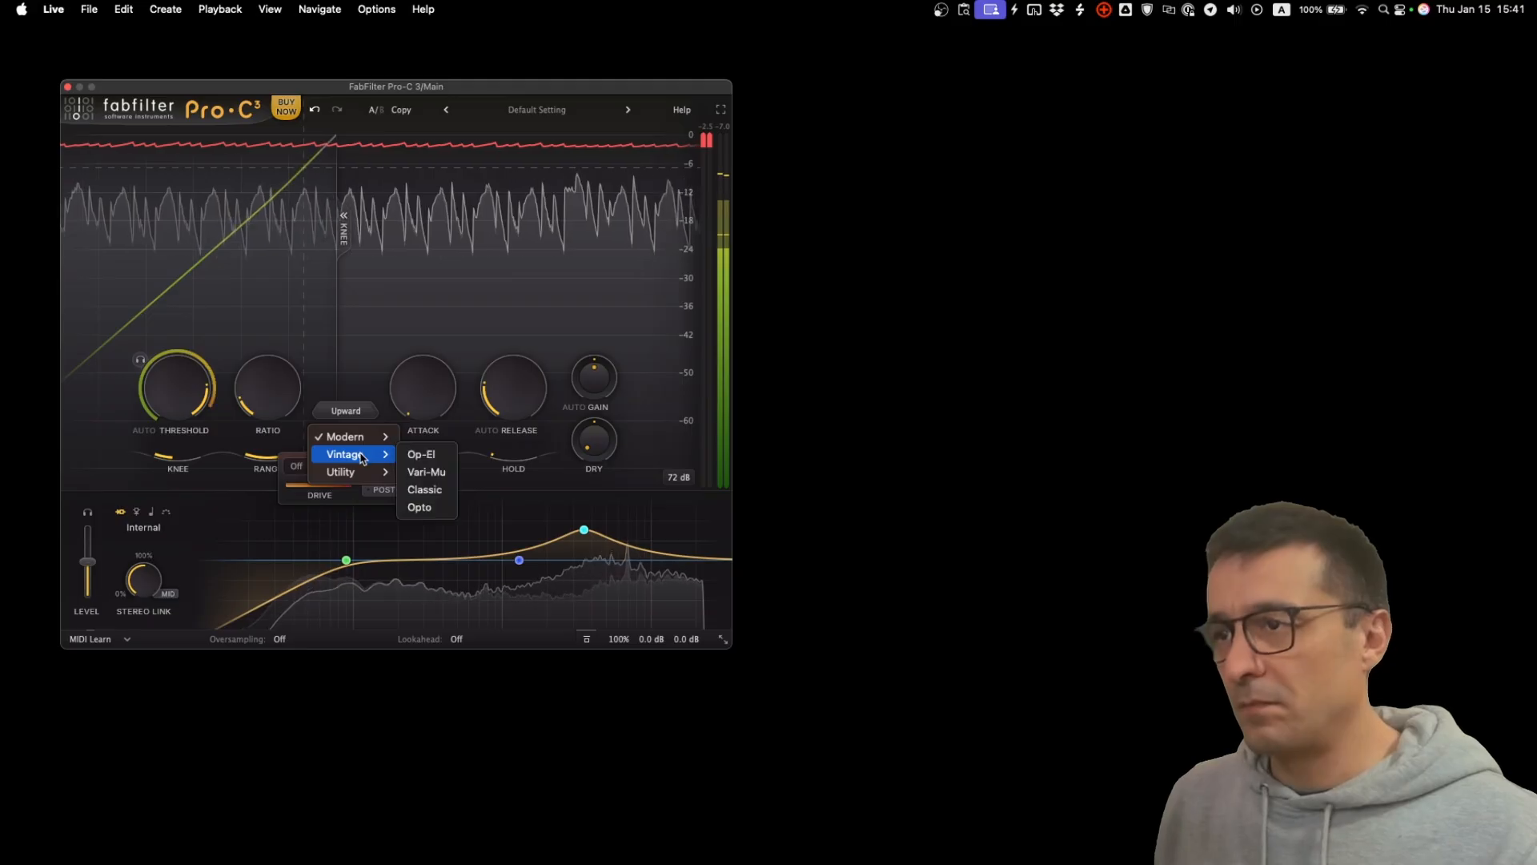
click(432, 474)
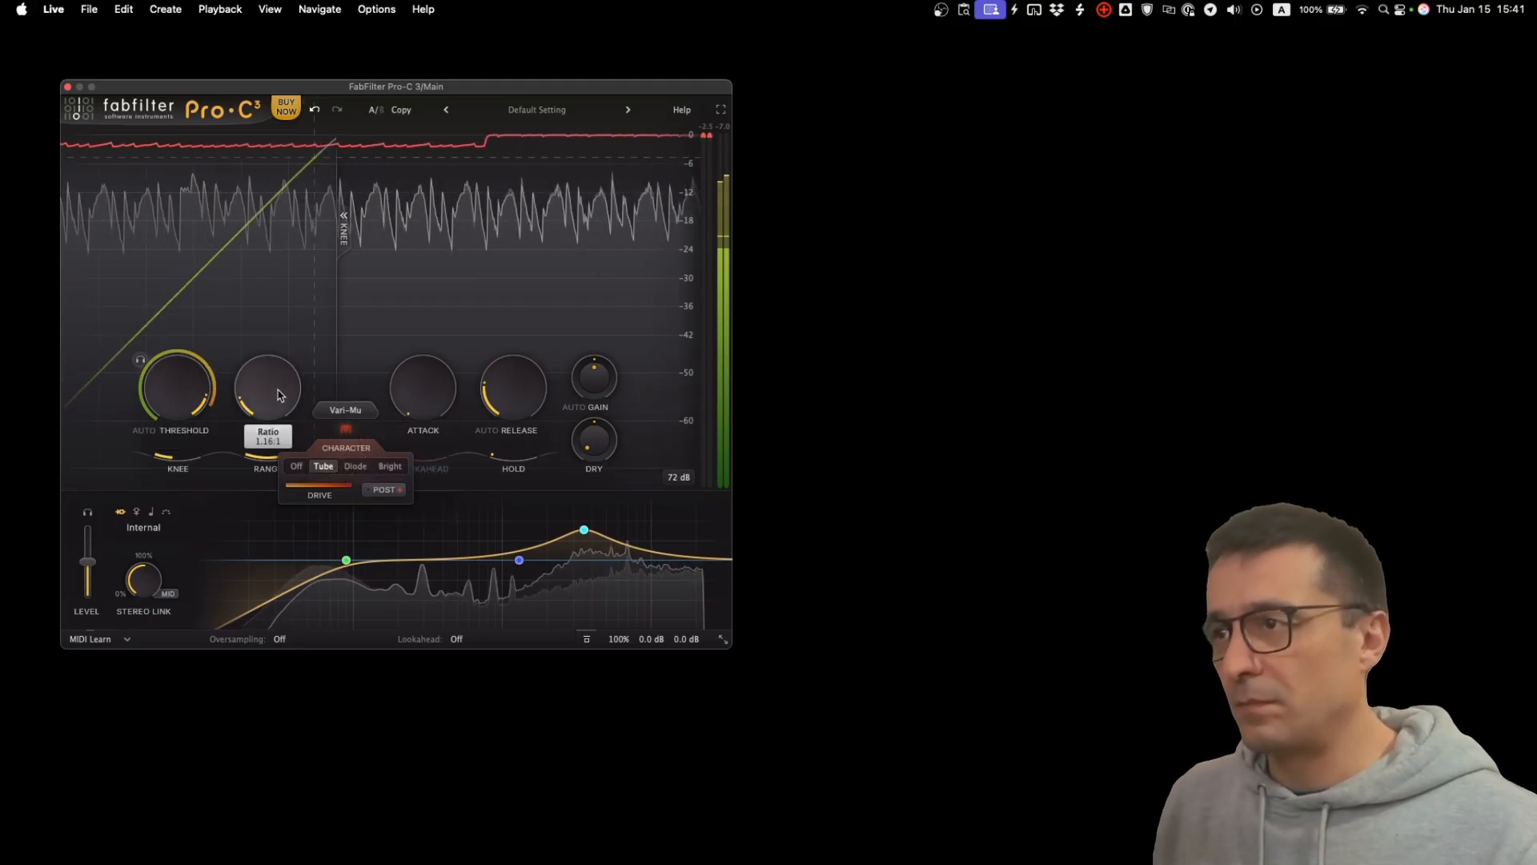
drag(276, 390, 276, 386)
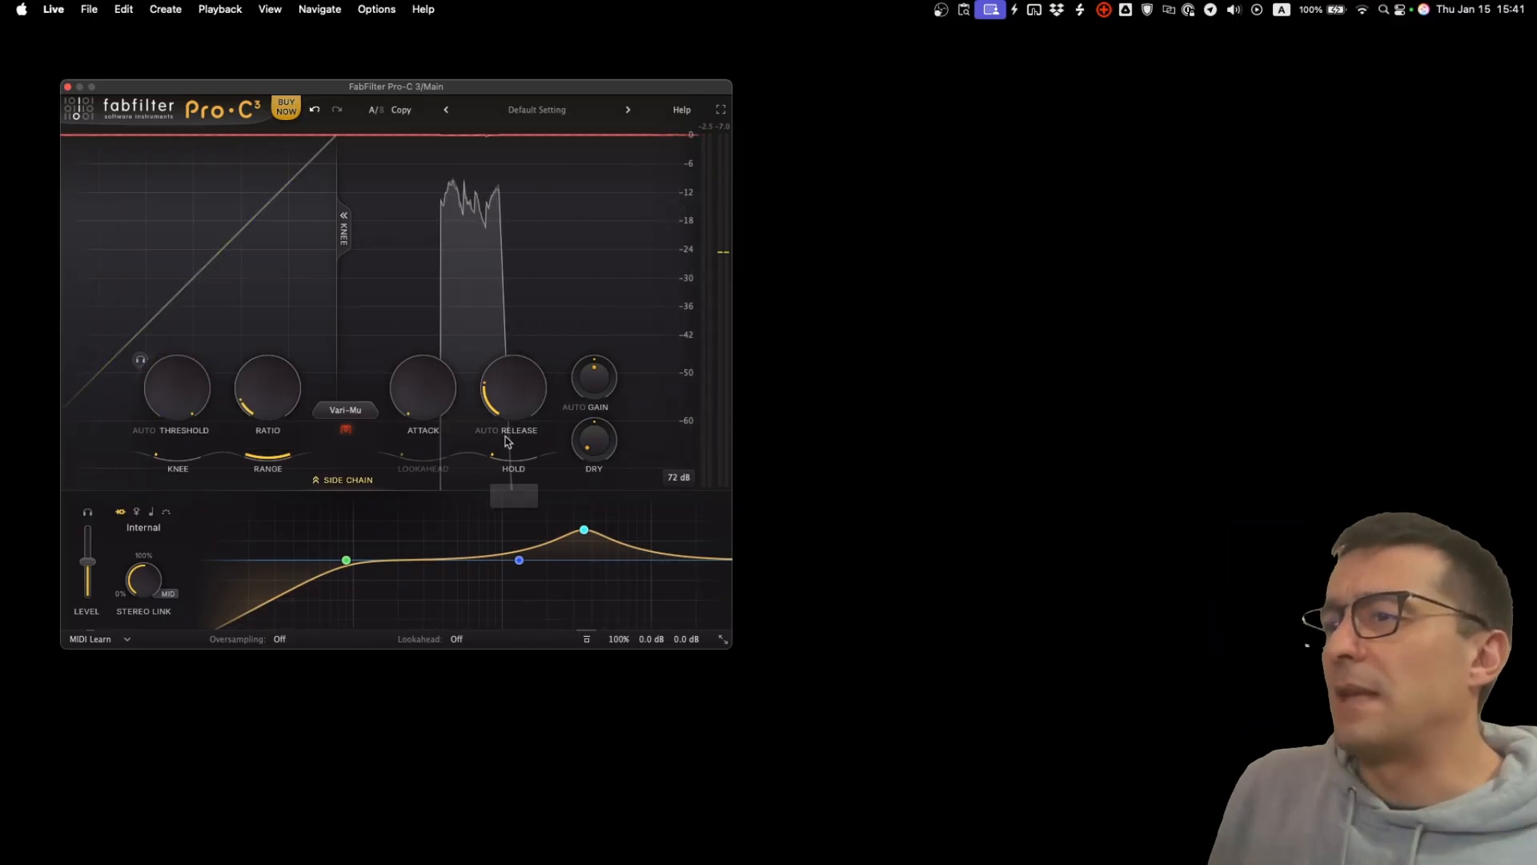
Turn off the Character mode and lower the threshold to -27.74 dB during playback.
mouse_move(331, 474)
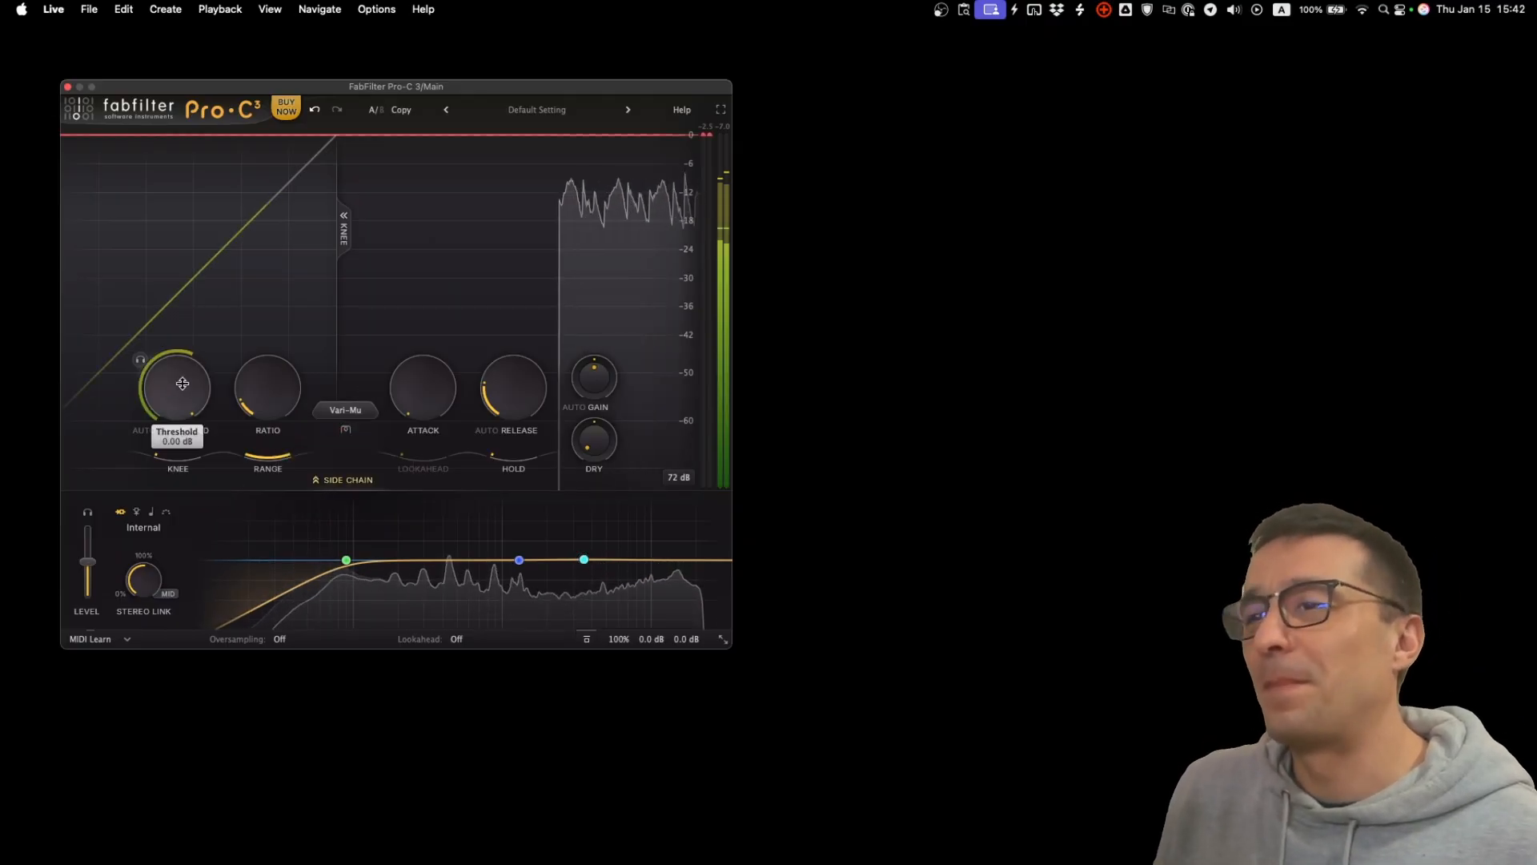
mouse_move(181, 383)
drag(181, 383, 179, 453)
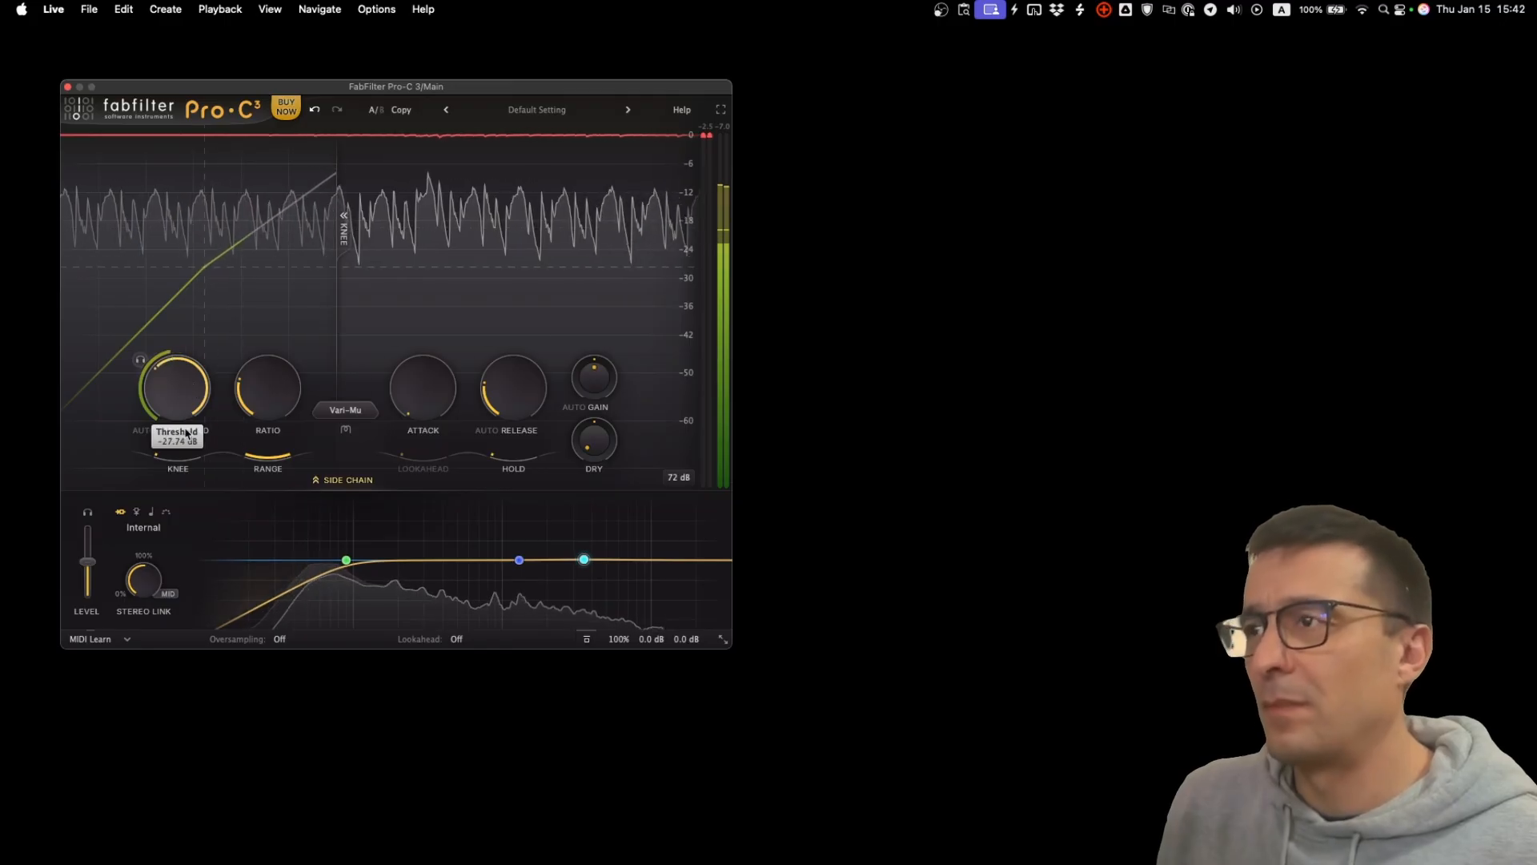
Raise the ratio to its maximum and lengthen the attack while readjusting the threshold.
drag(265, 375, 264, 351)
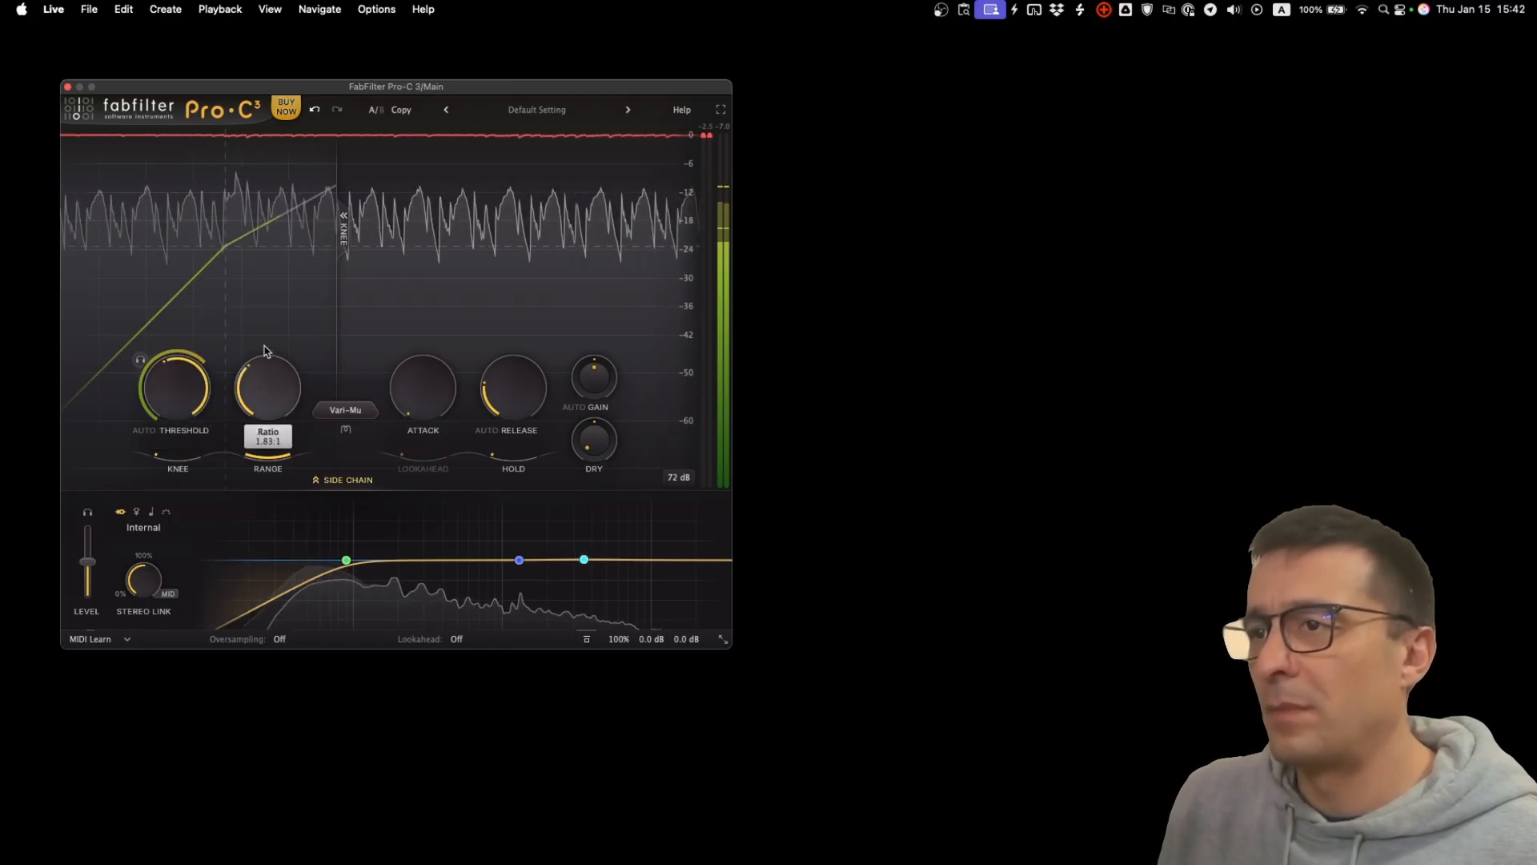
drag(268, 281, 268, 280)
drag(185, 396, 186, 384)
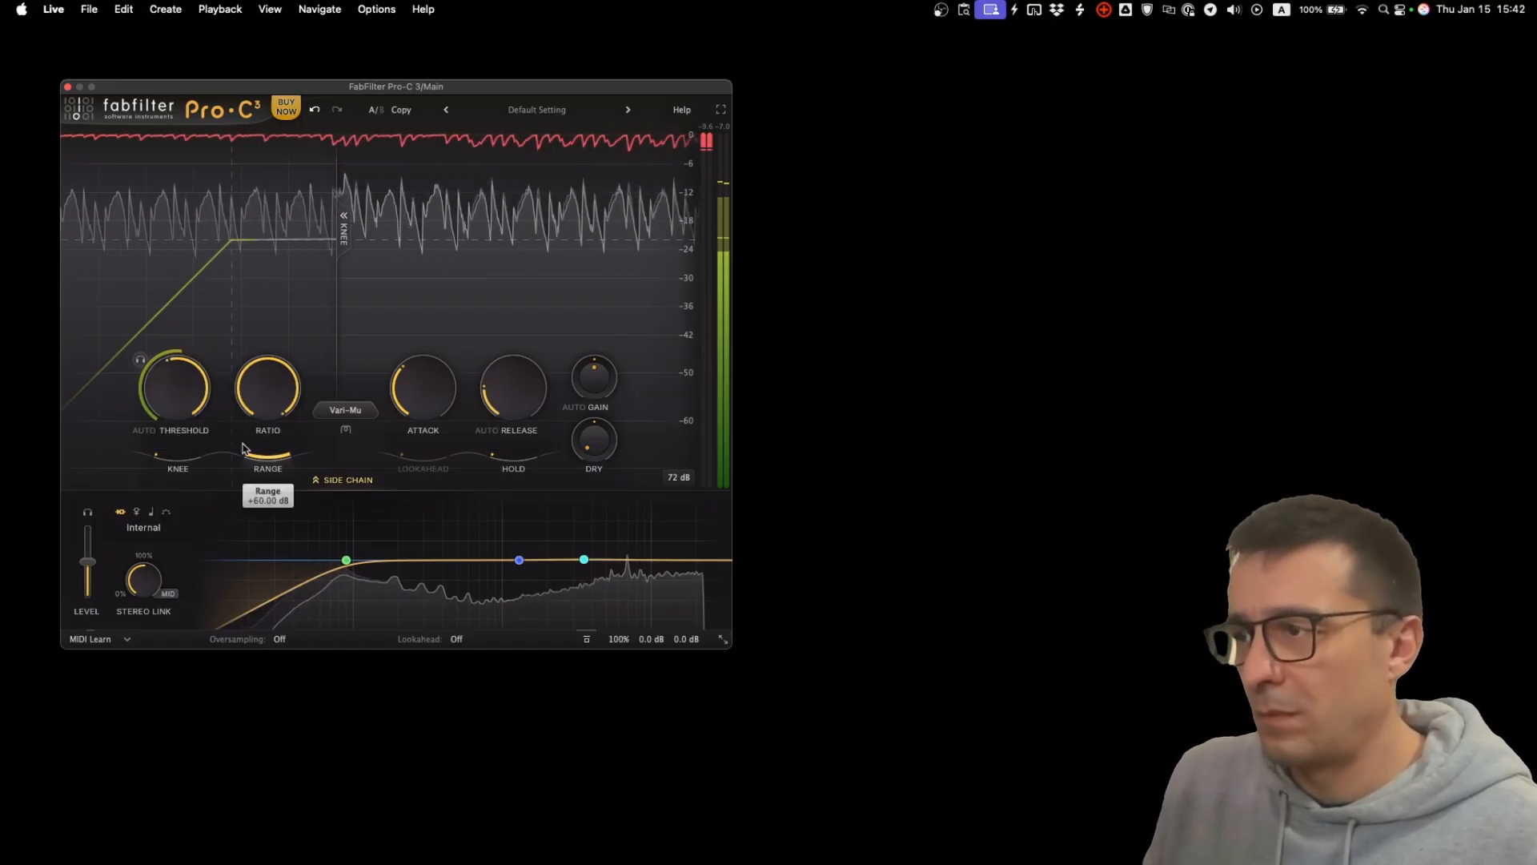
Compare the Vari-Mu compression with bypass and raise the threshold to -17.91 dB.
click(417, 560)
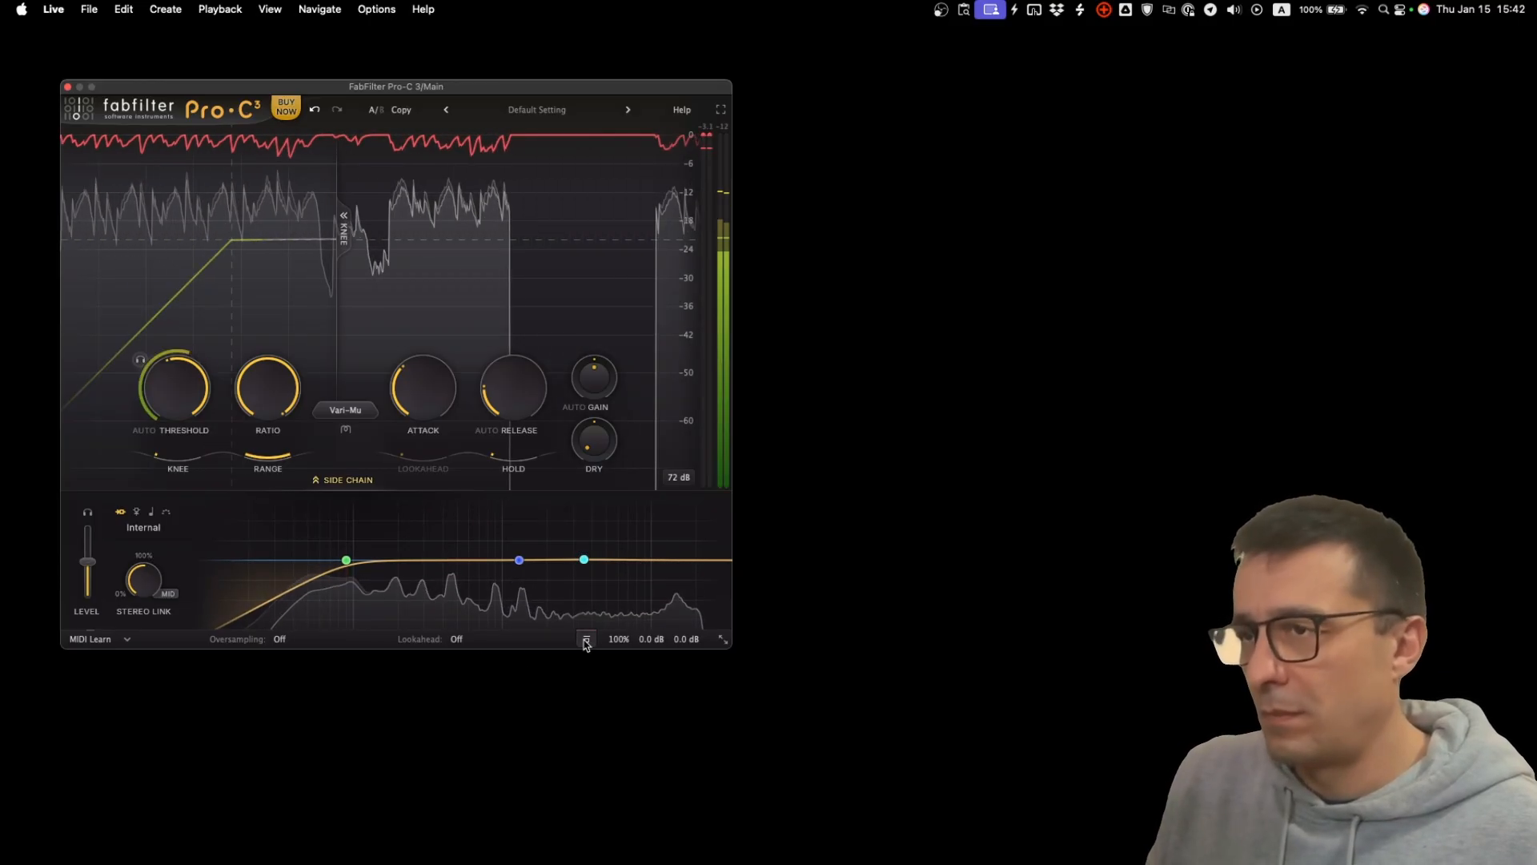
mouse_move(496, 404)
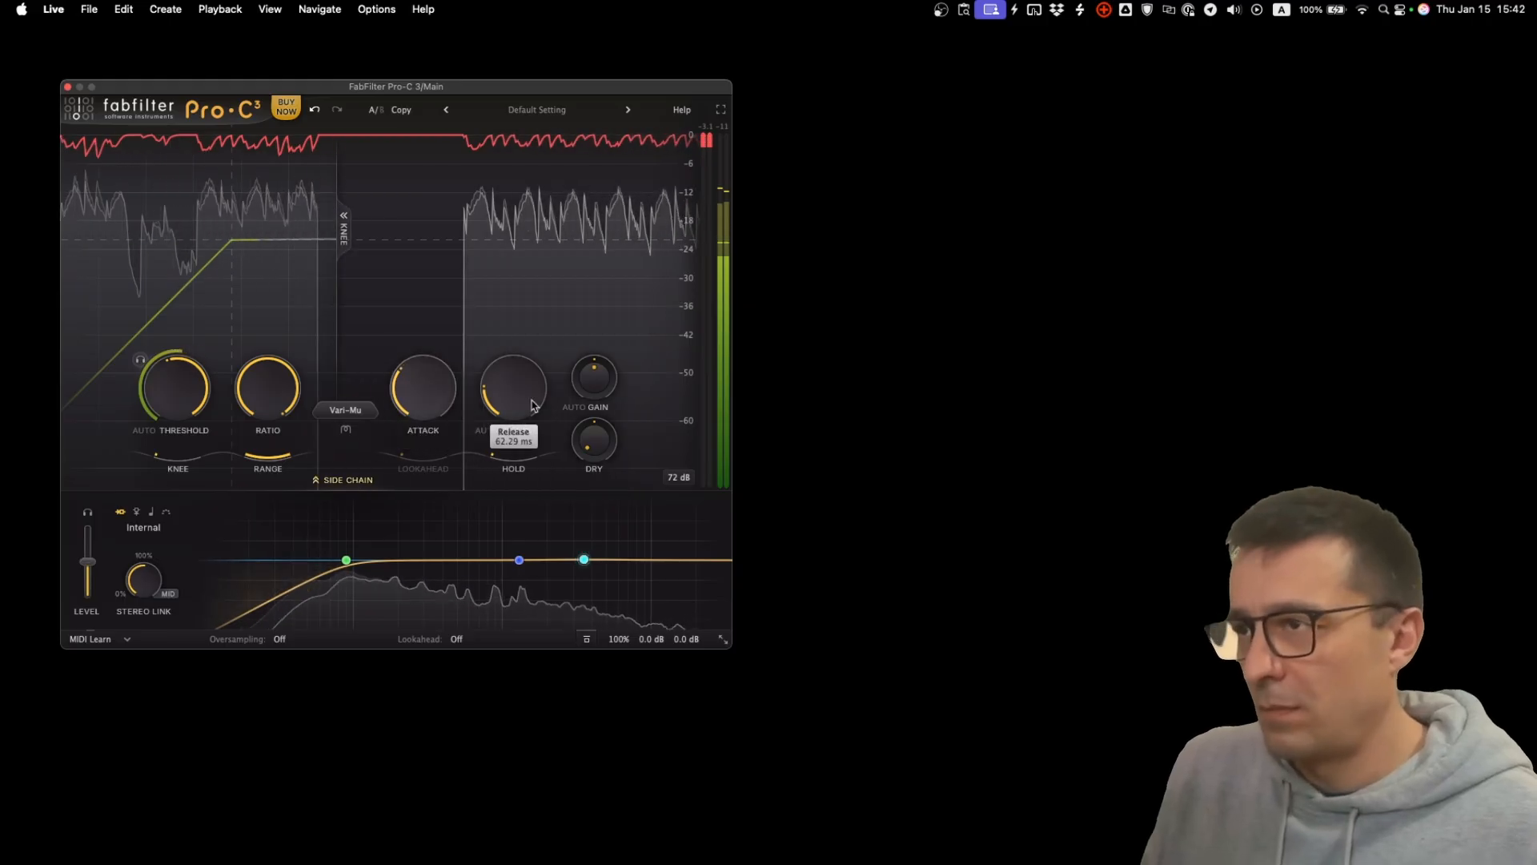
mouse_move(181, 380)
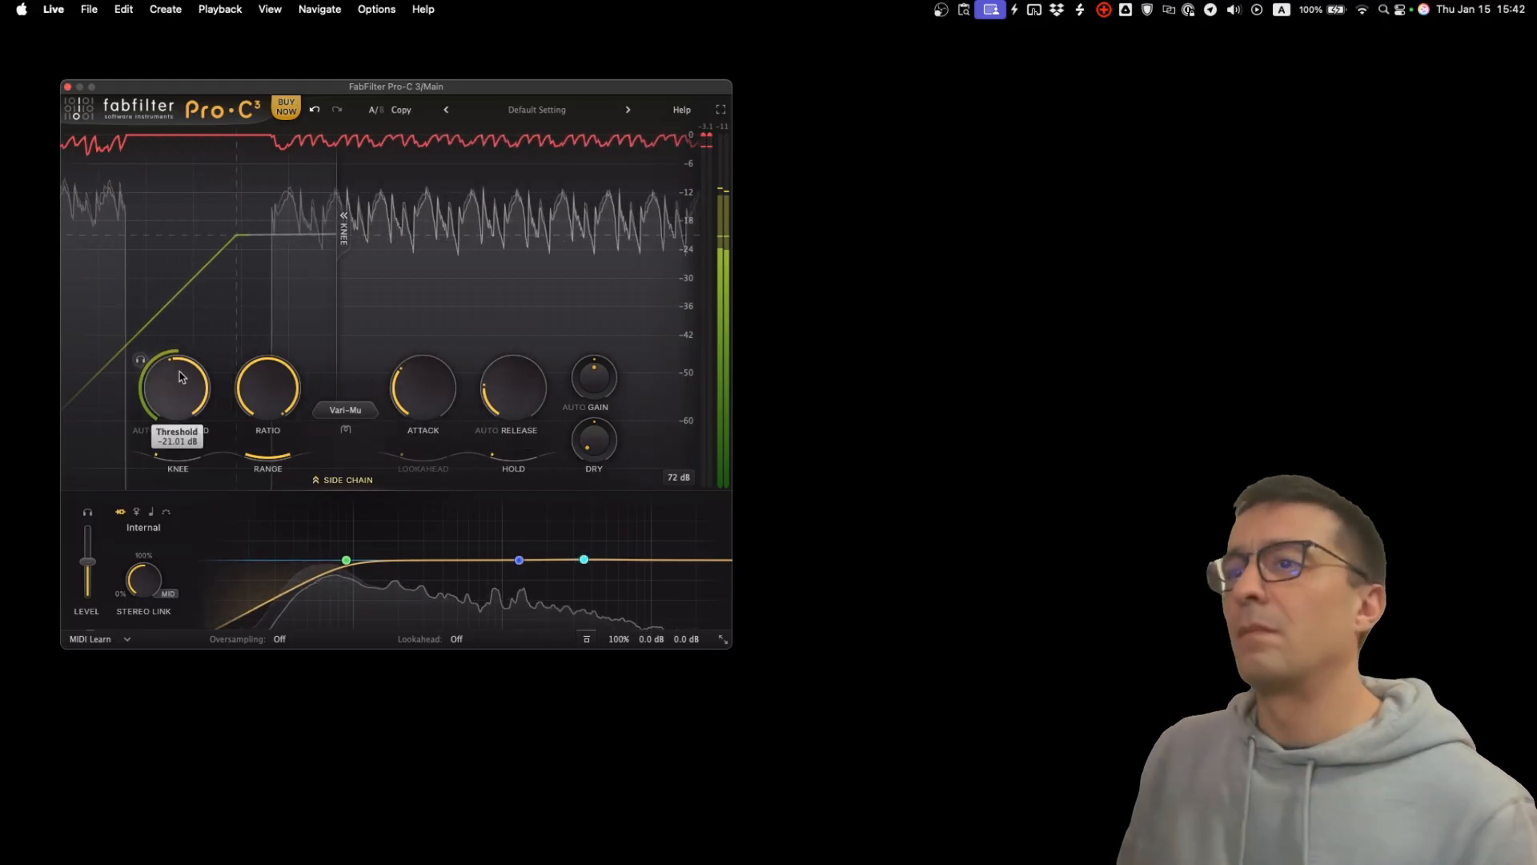
click(585, 641)
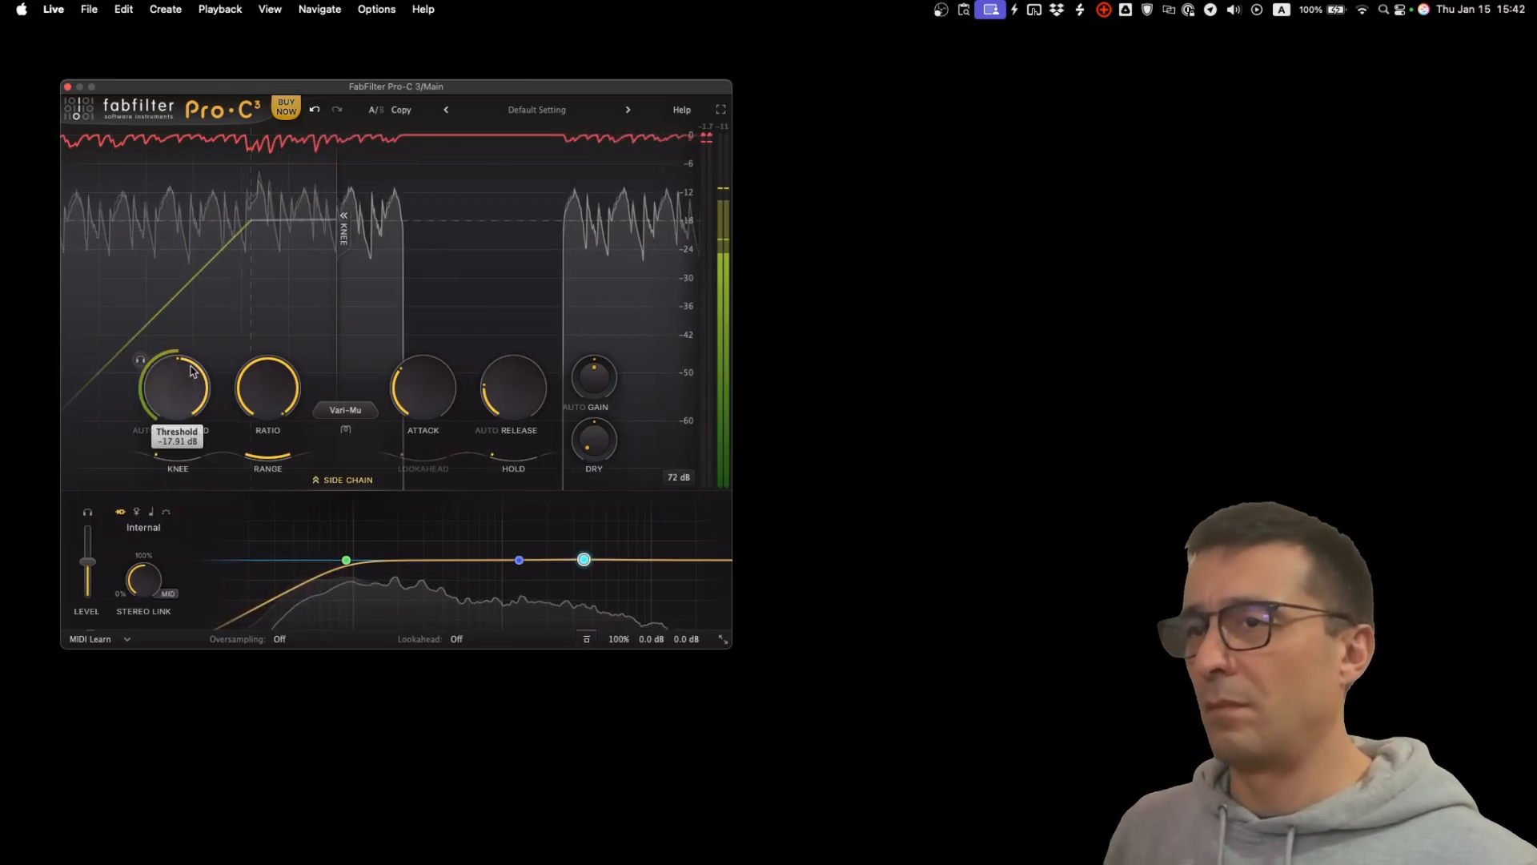
Disable the green low-cut band in the side-chain EQ, compare with bypass, and raise the threshold further.
click(347, 561)
click(311, 516)
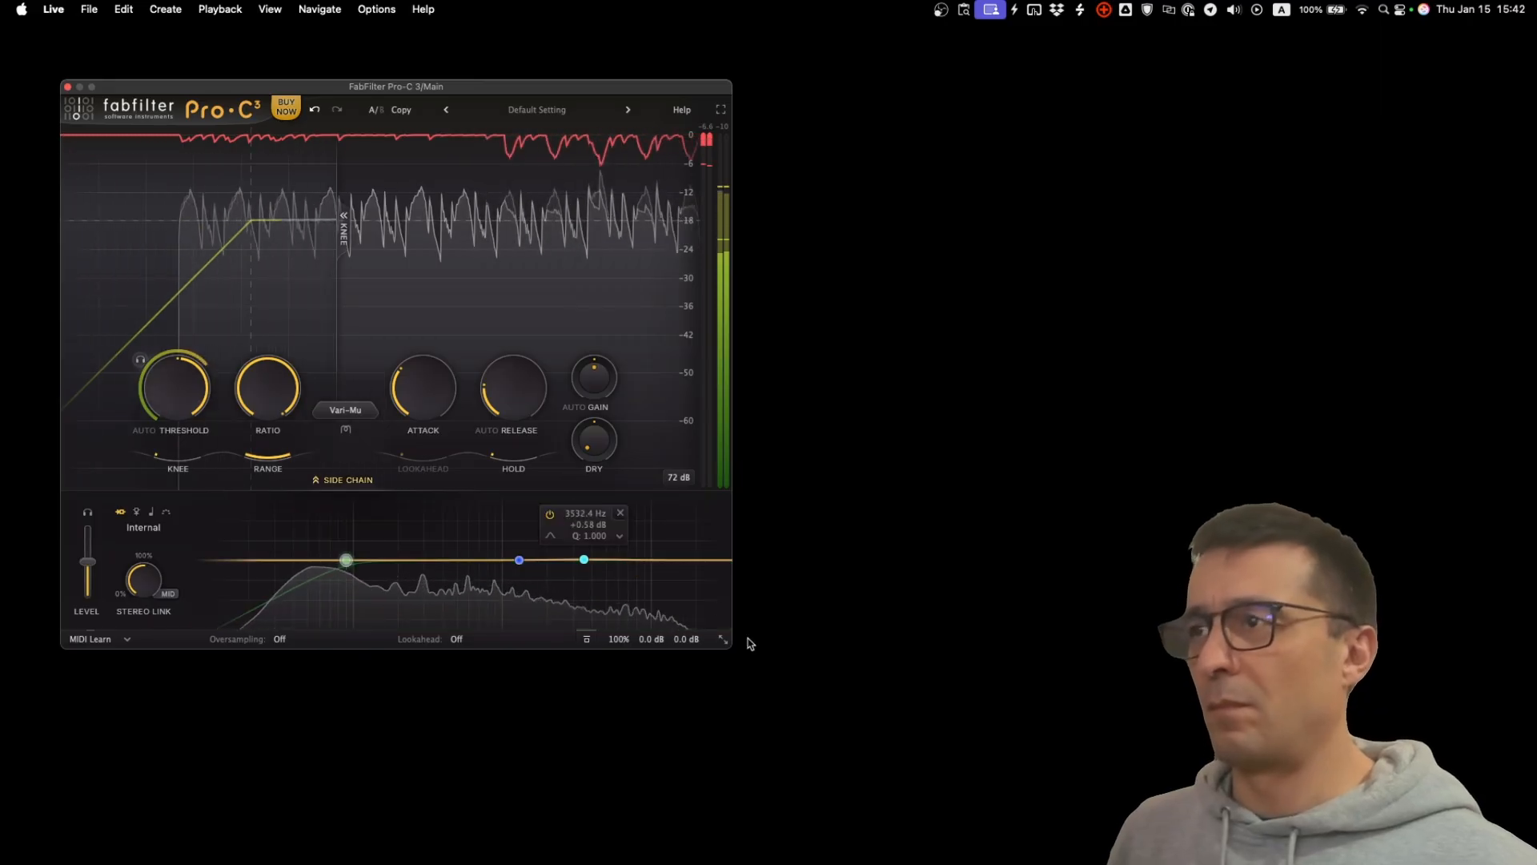
click(588, 641)
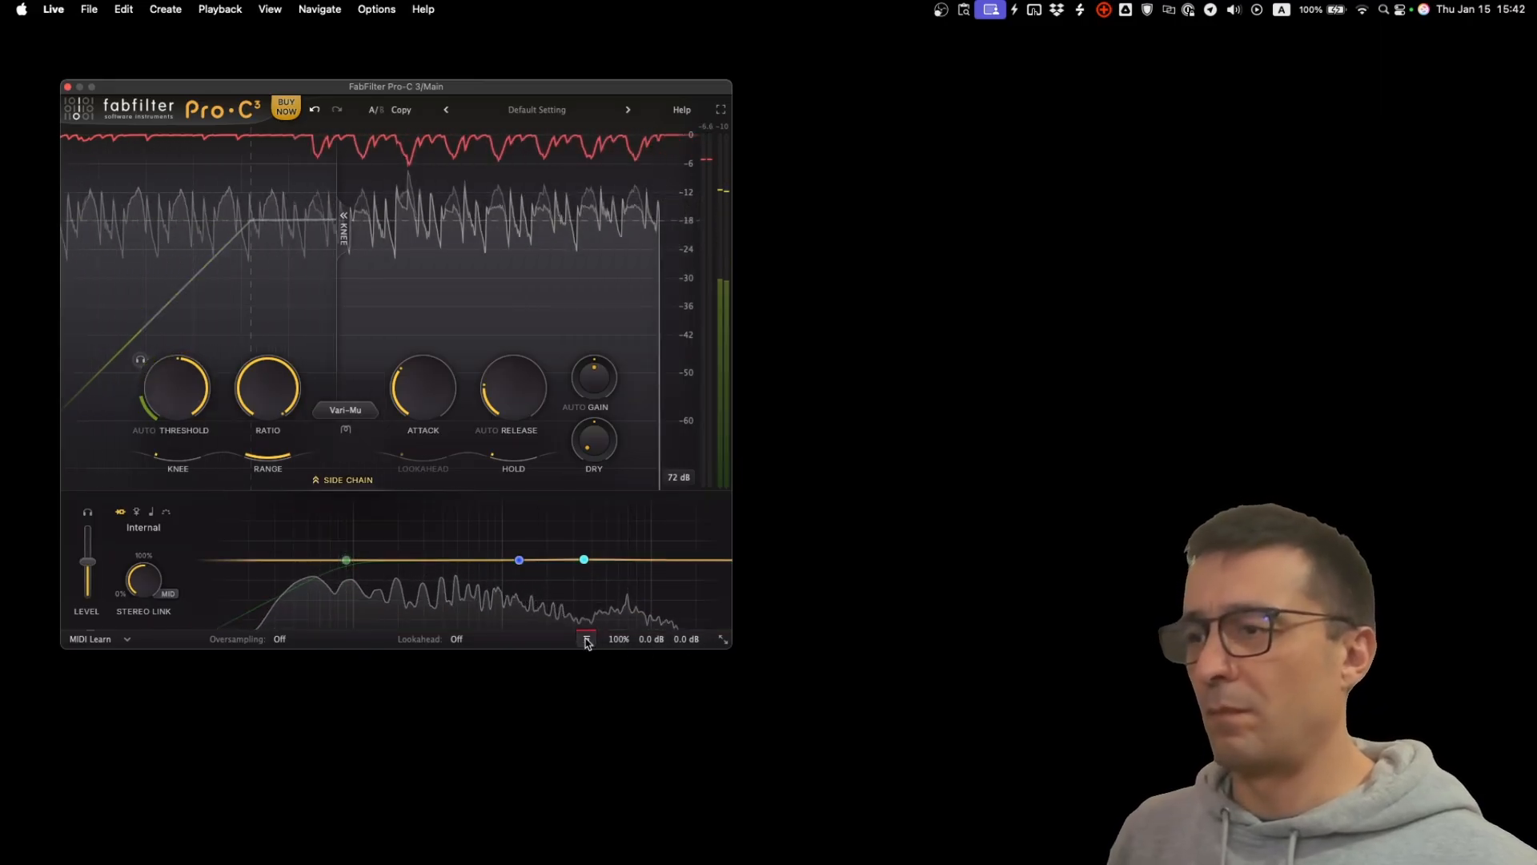
click(584, 639)
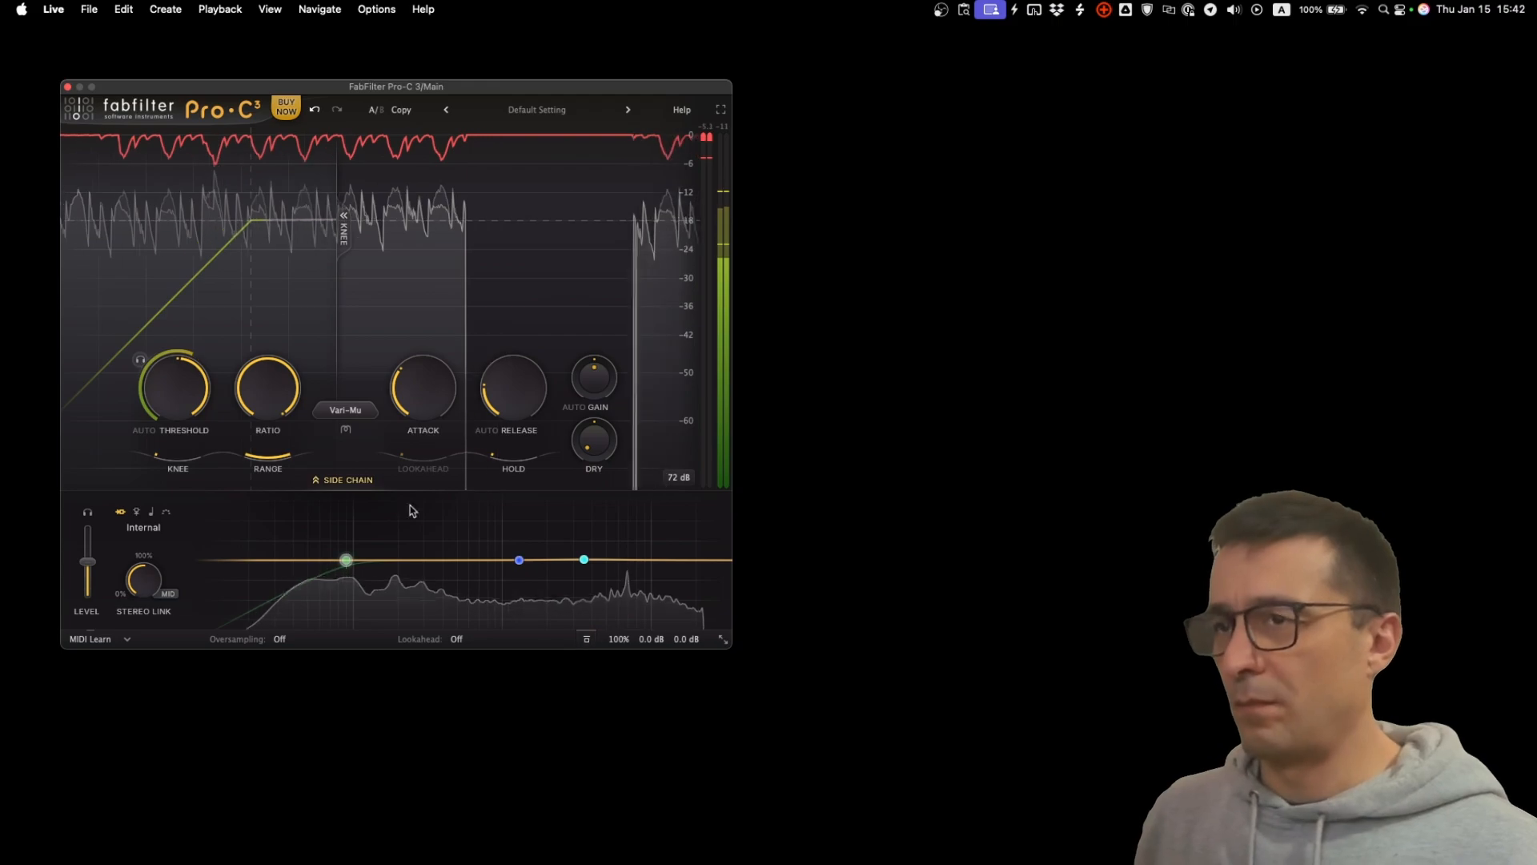
drag(171, 393, 171, 348)
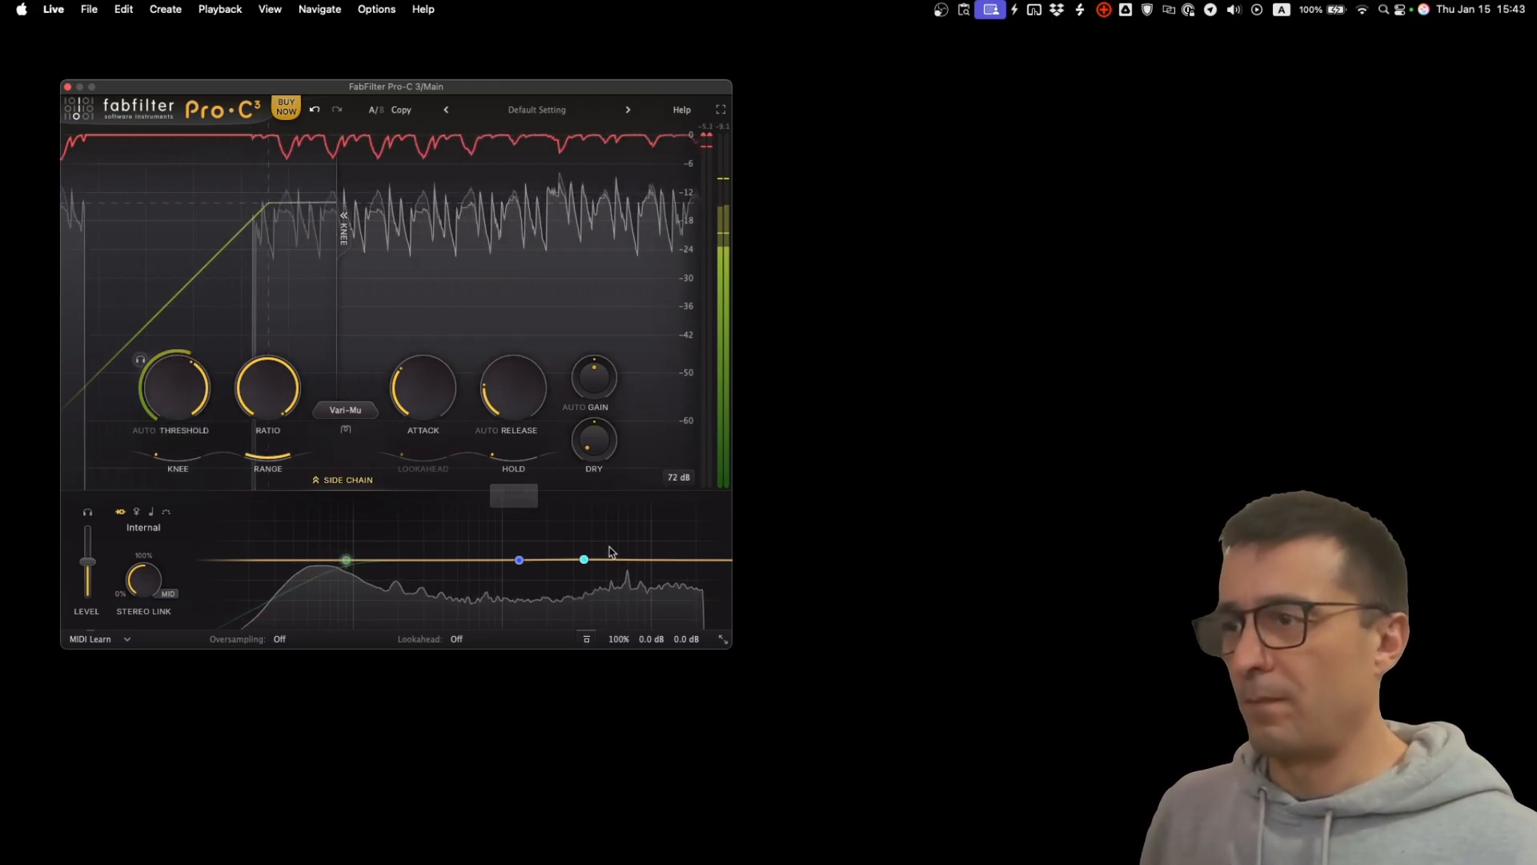
Compare the Vari-Mu compression with bypass several times, leave the compressor active and stop playback.
click(587, 640)
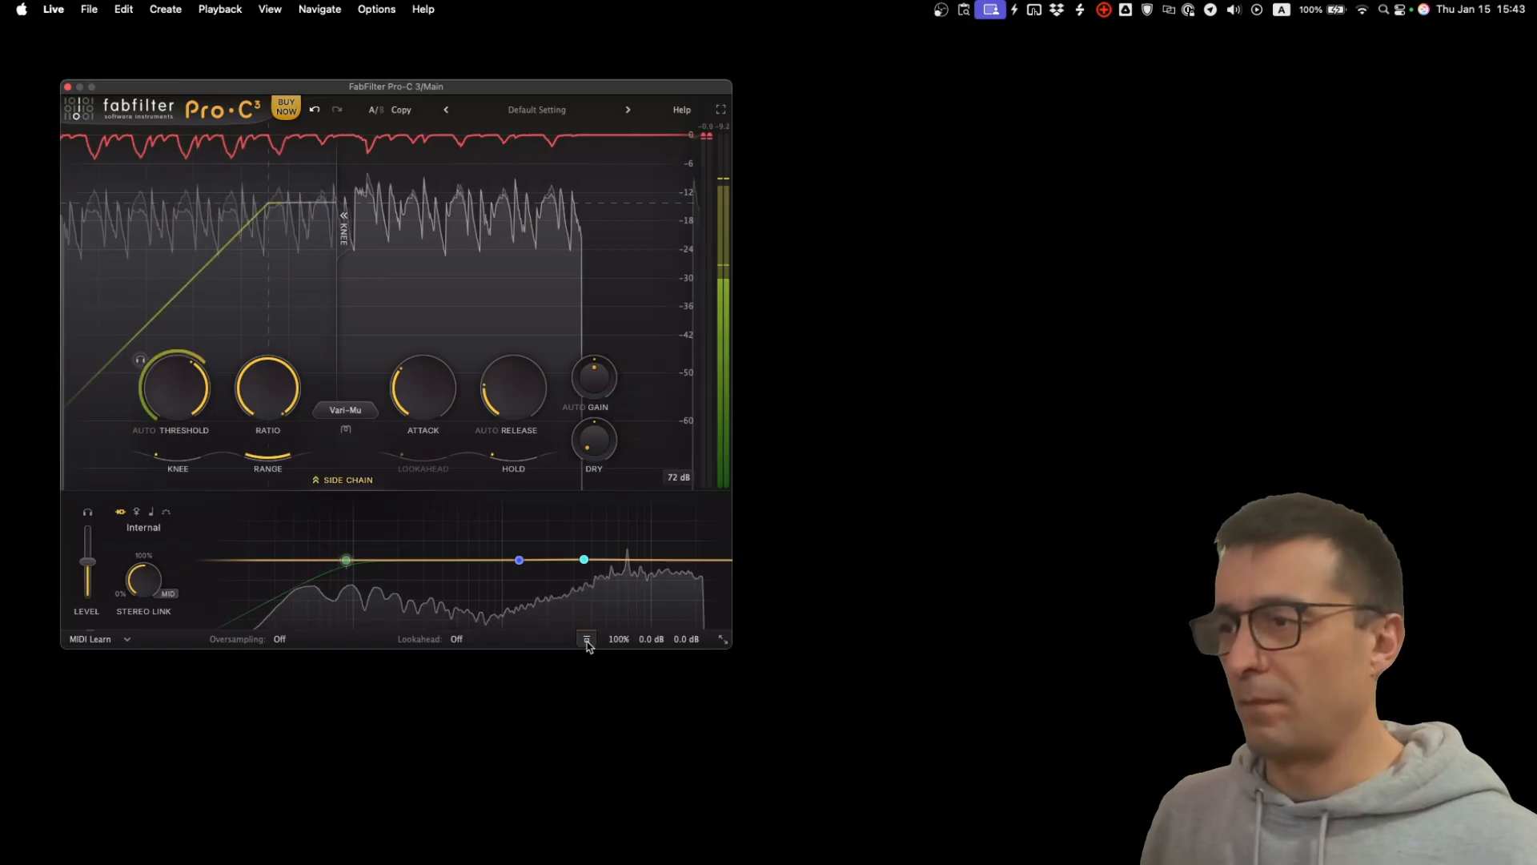
click(587, 639)
mouse_move(468, 601)
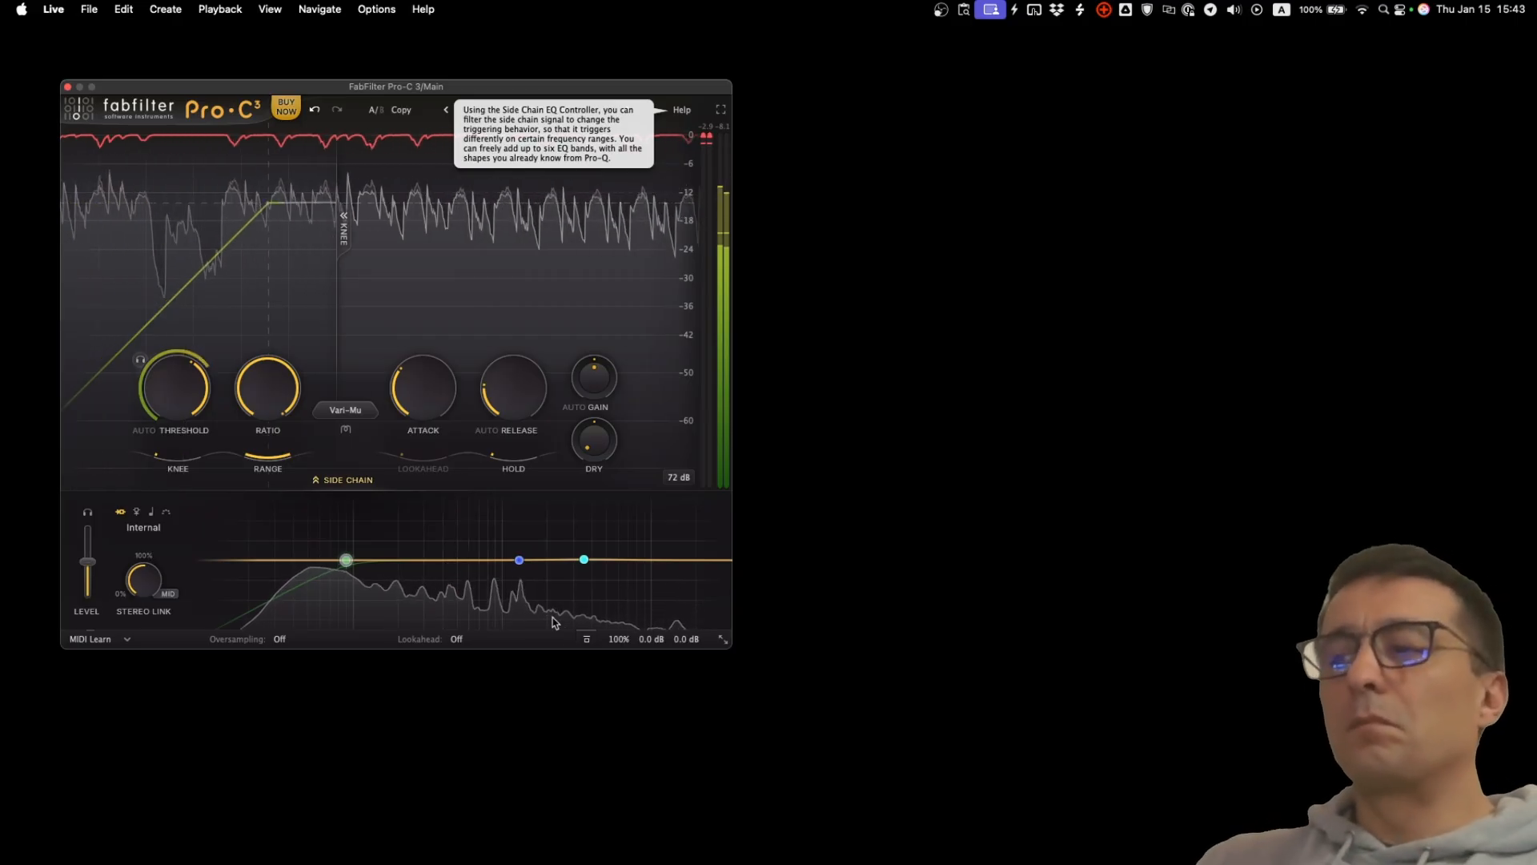
click(588, 640)
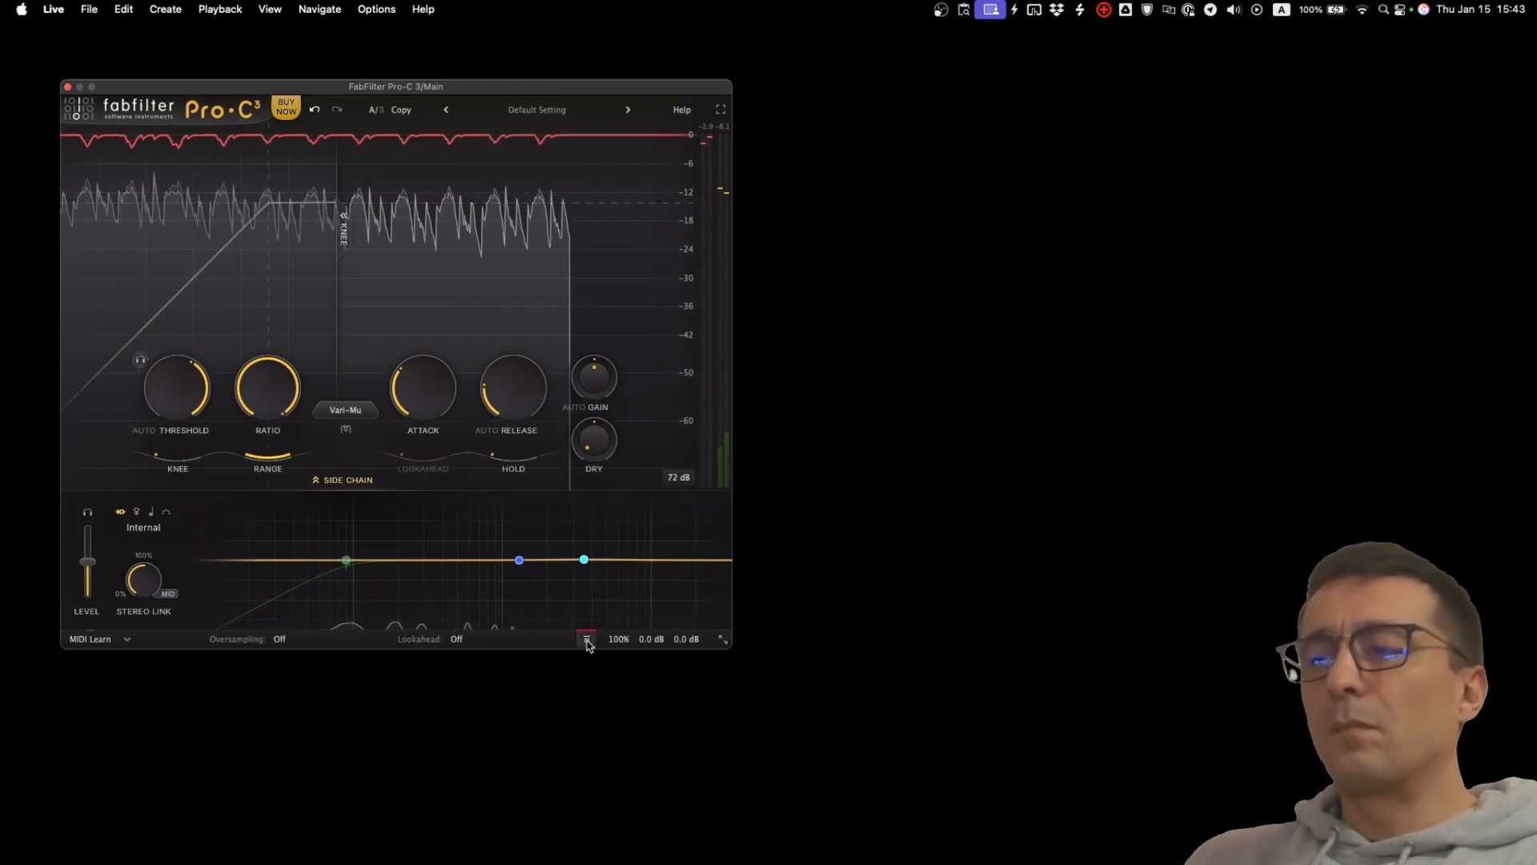
click(587, 640)
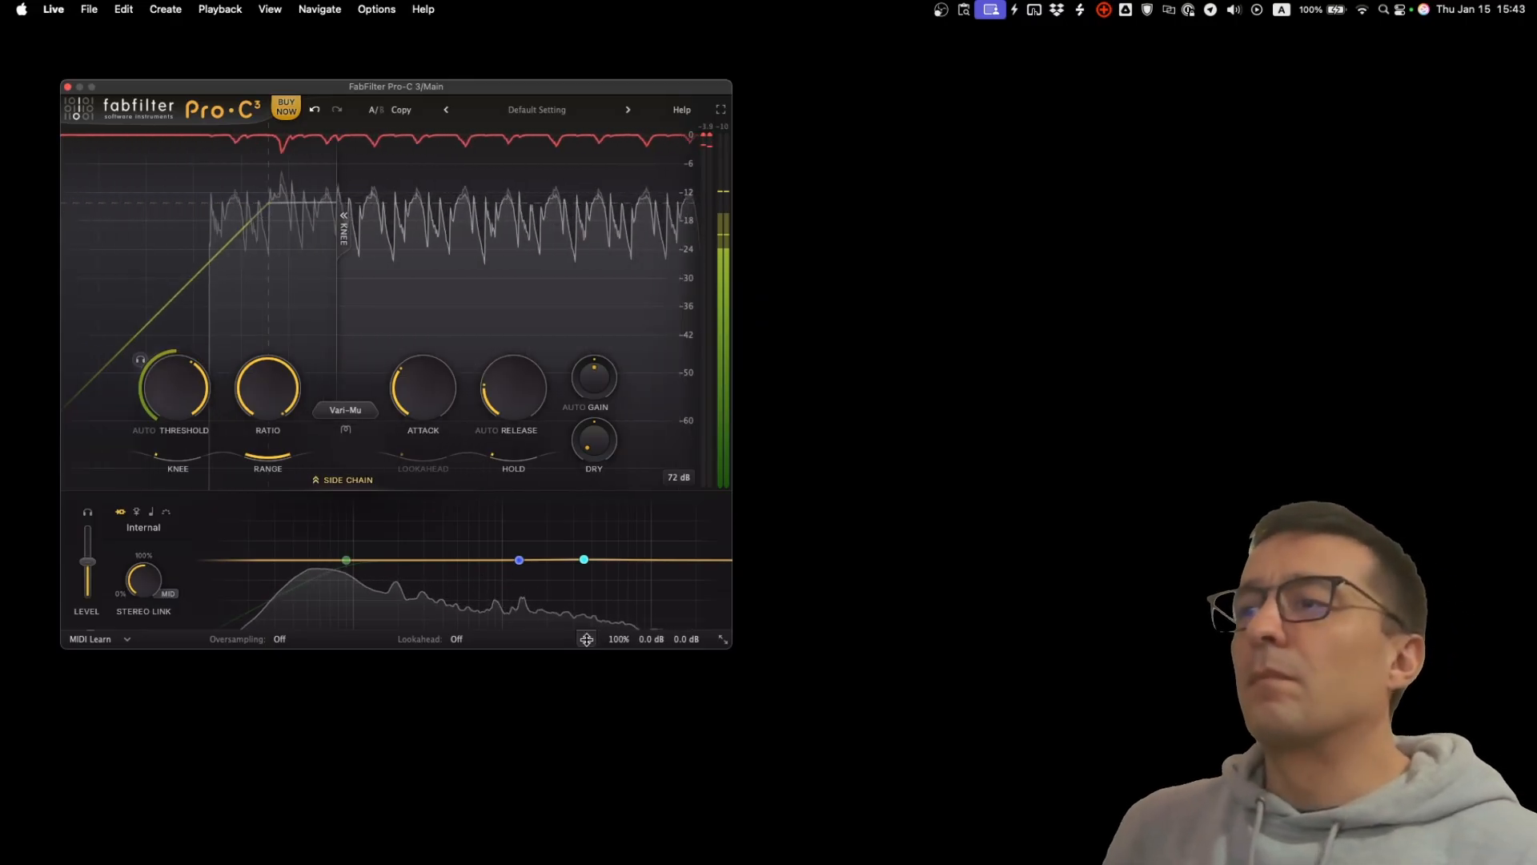
key(space)
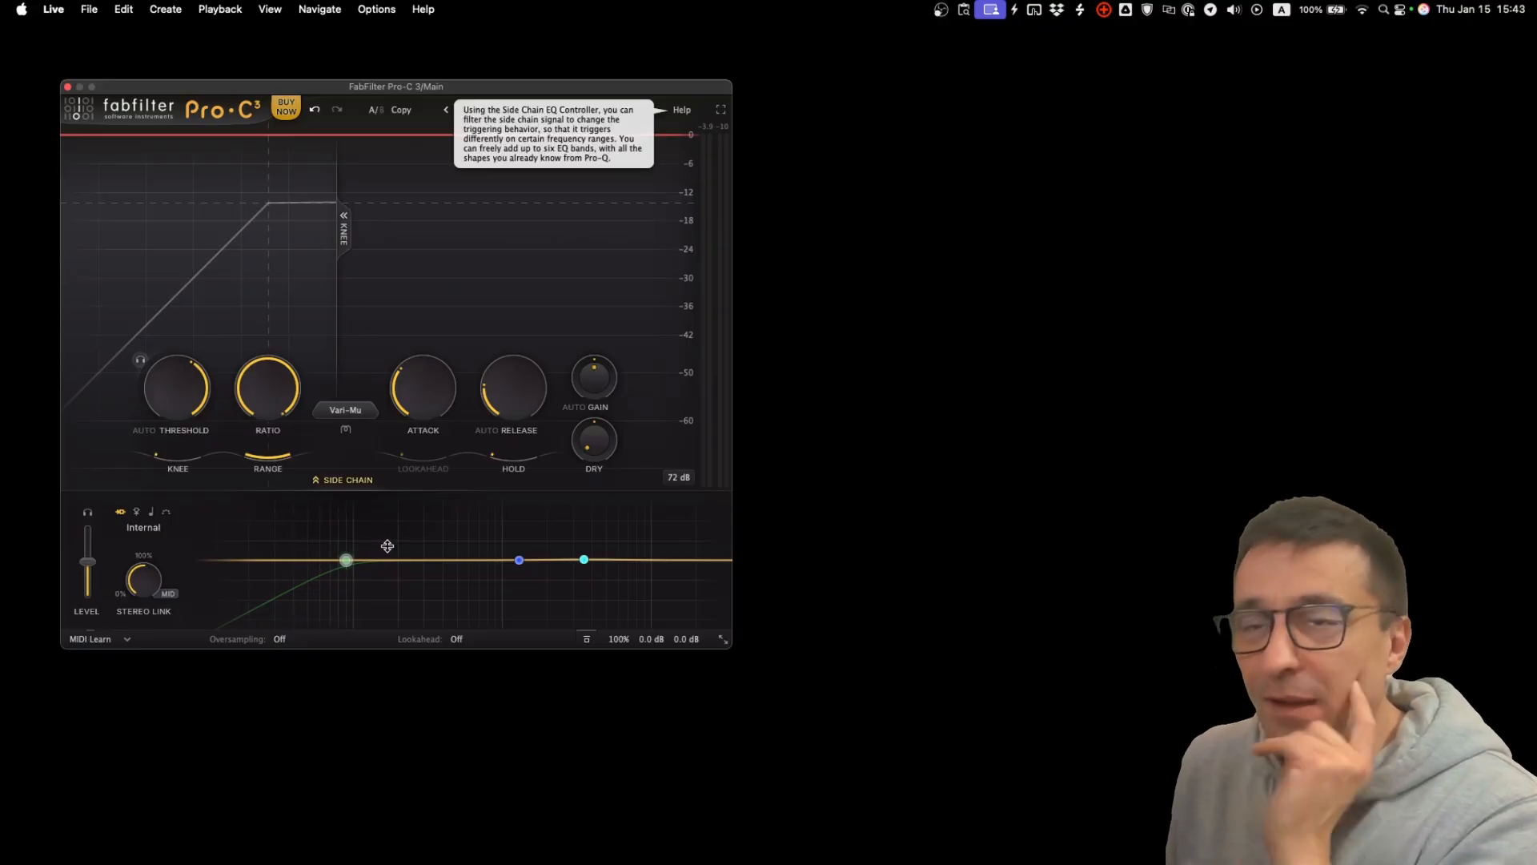
Switch the compression style to Mastering from the Utility group and lower the ratio to a gentle setting during playback.
click(350, 409)
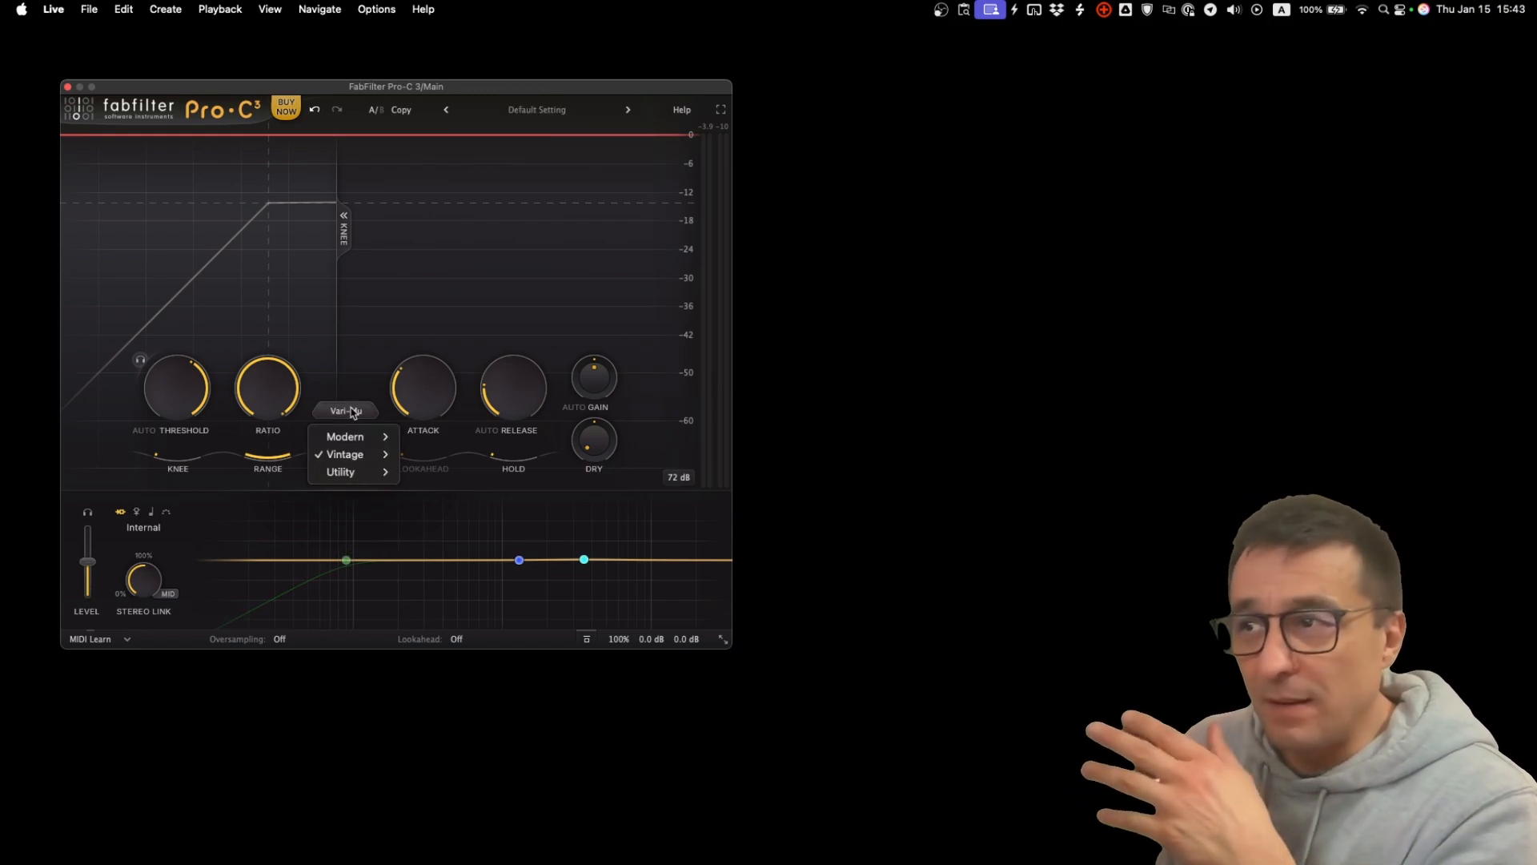
mouse_move(368, 454)
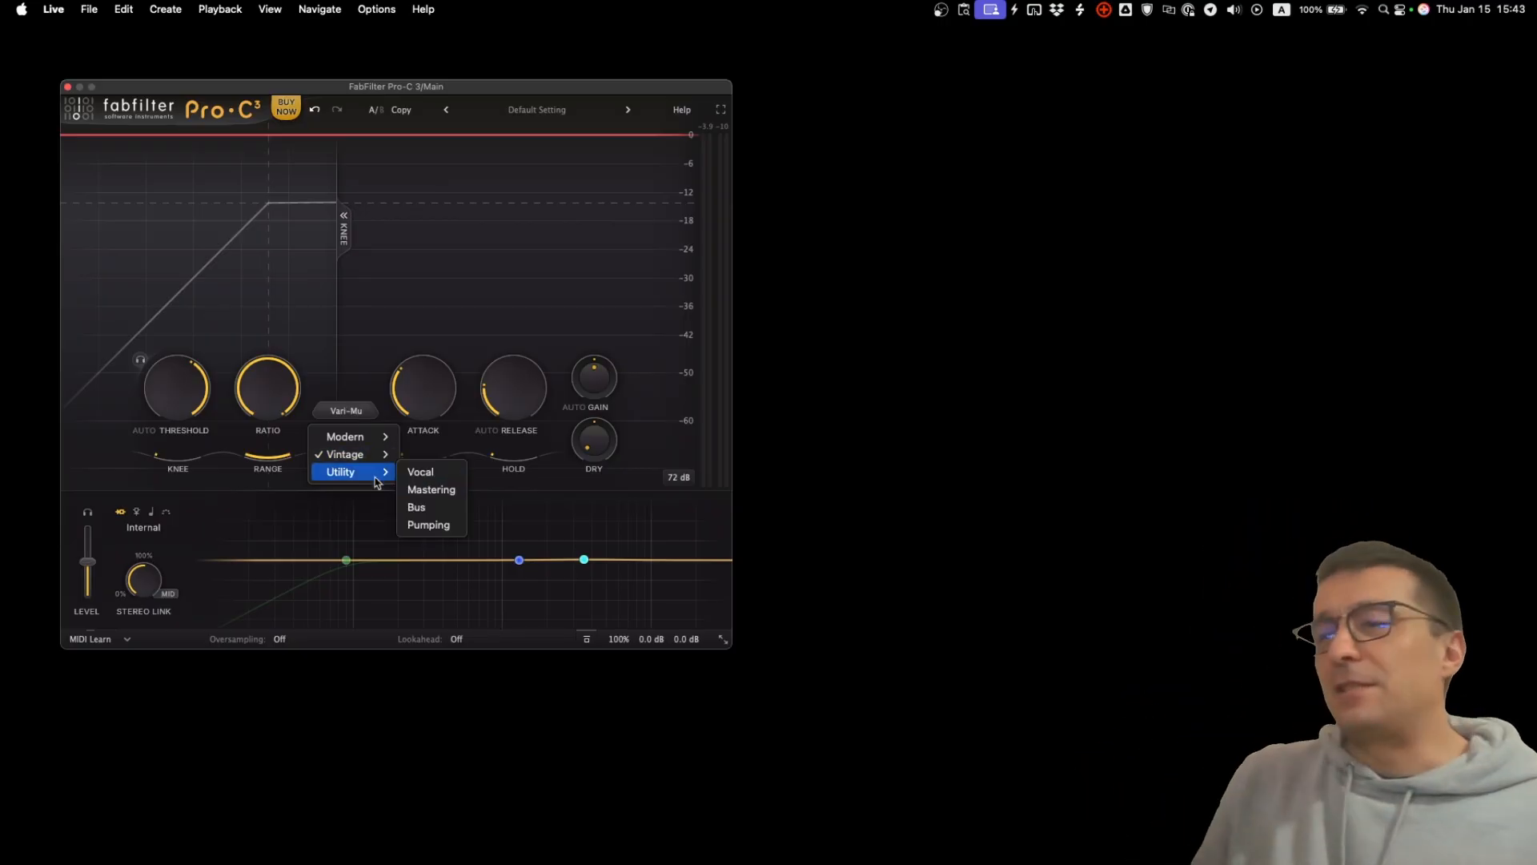
click(445, 491)
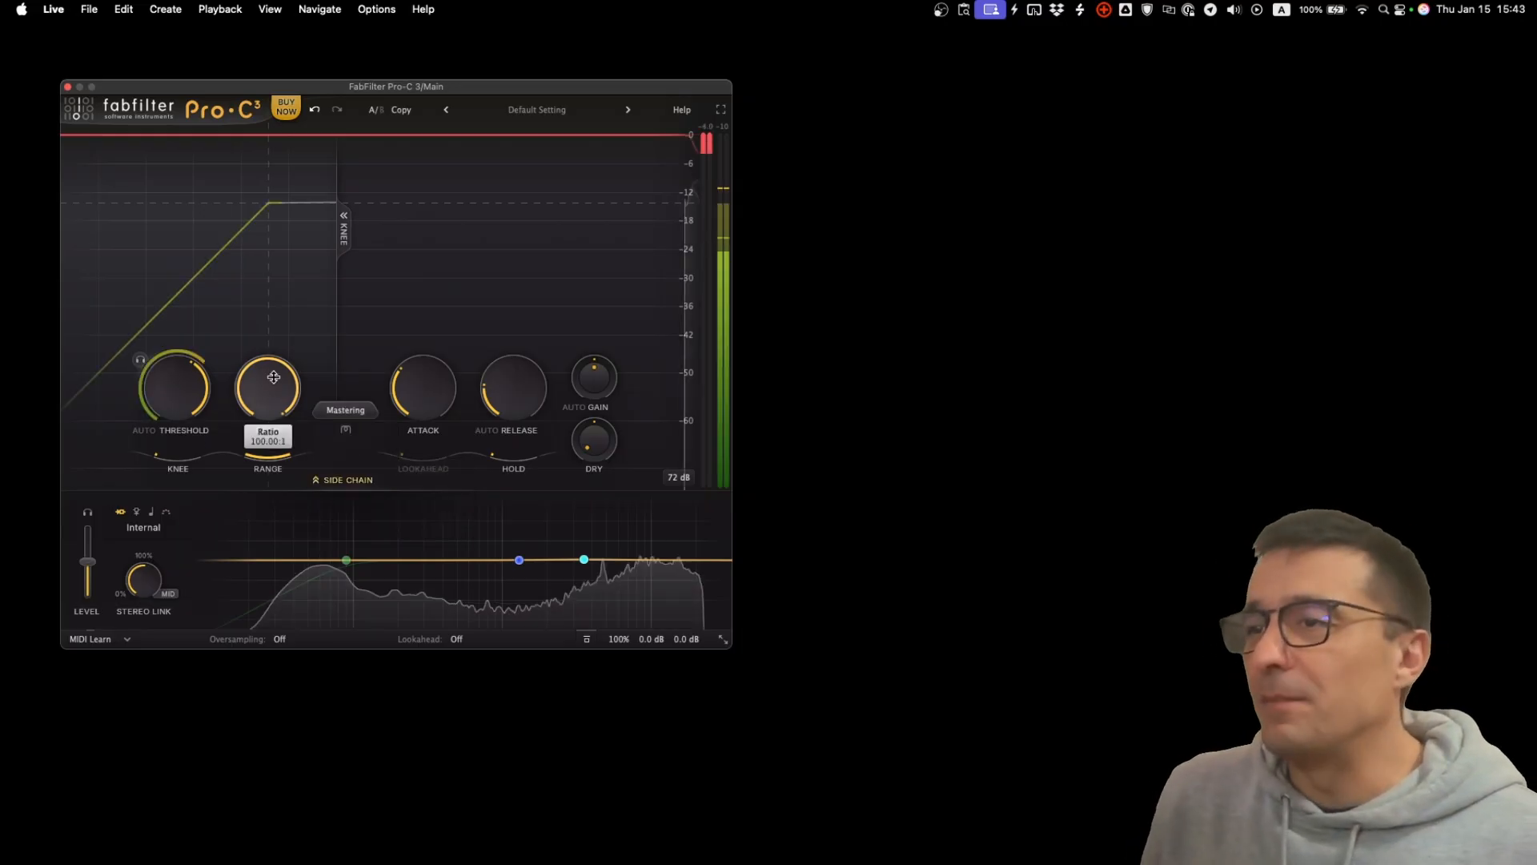
drag(274, 416, 272, 498)
drag(260, 393, 160, 424)
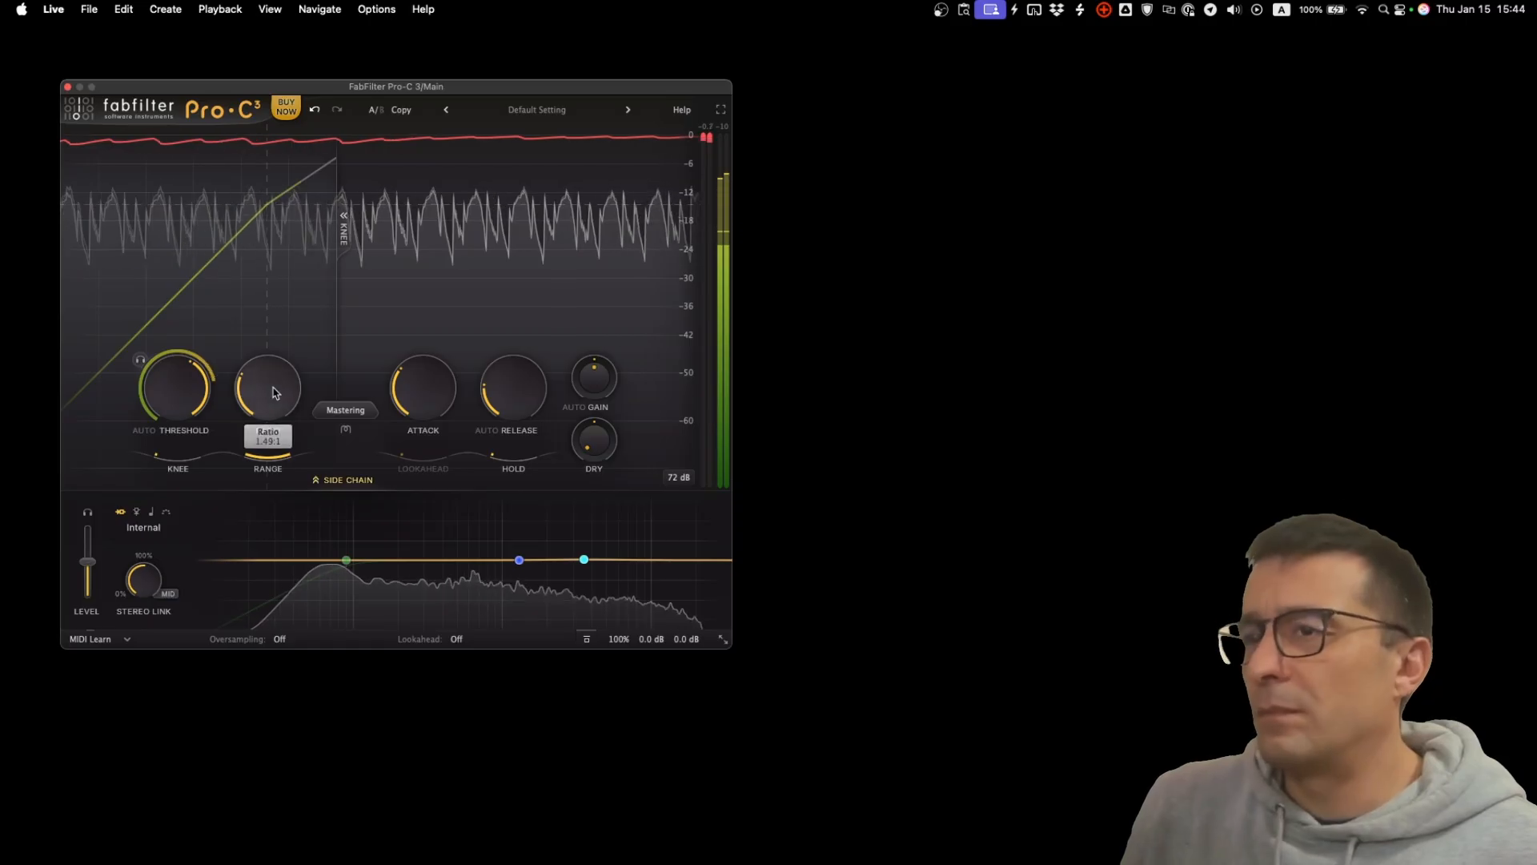
mouse_move(454, 401)
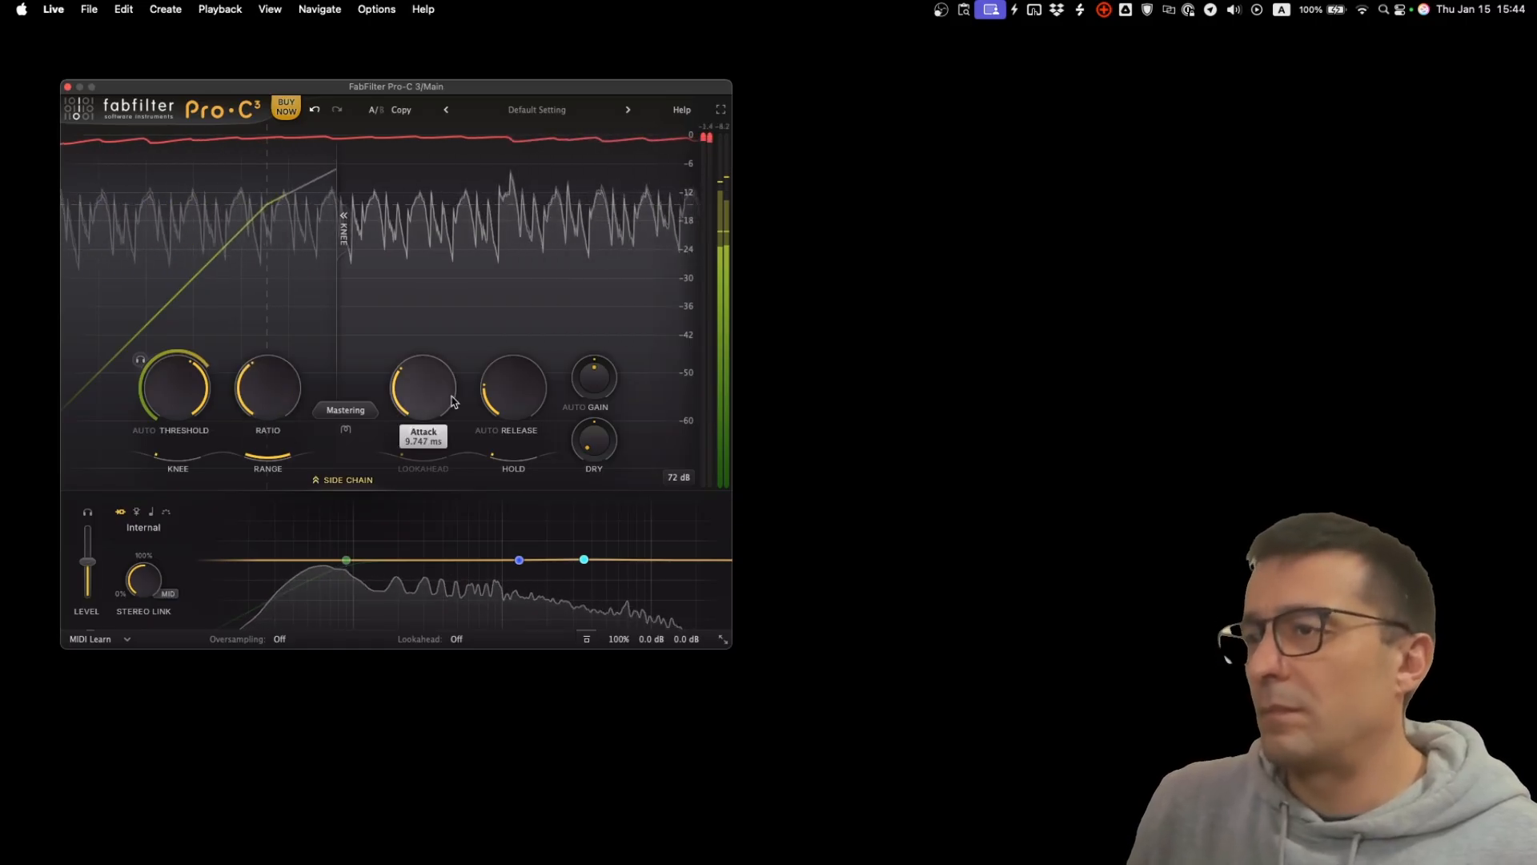
mouse_move(504, 397)
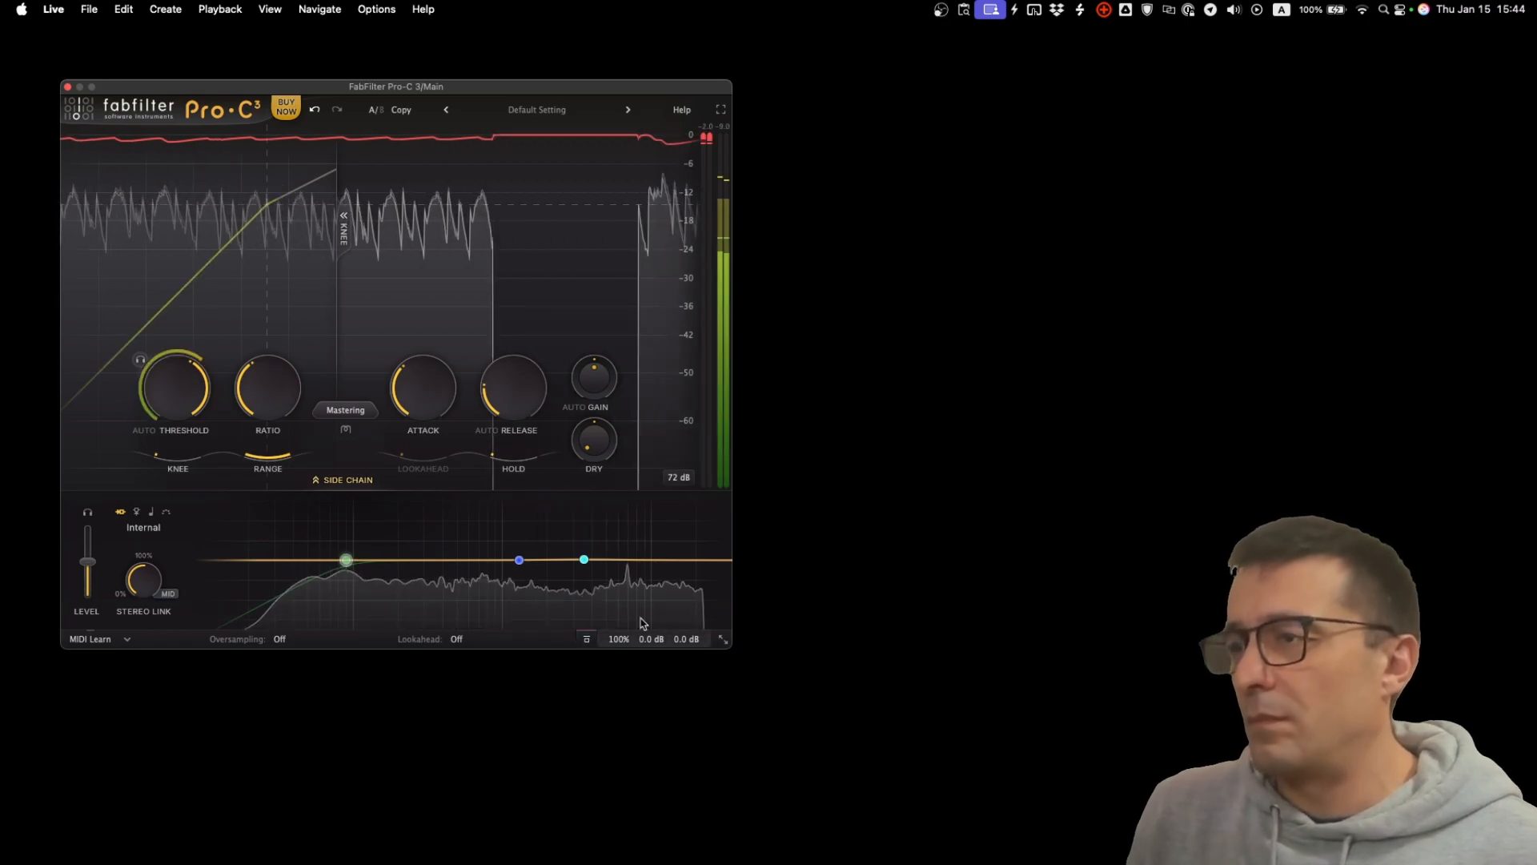
mouse_move(593, 392)
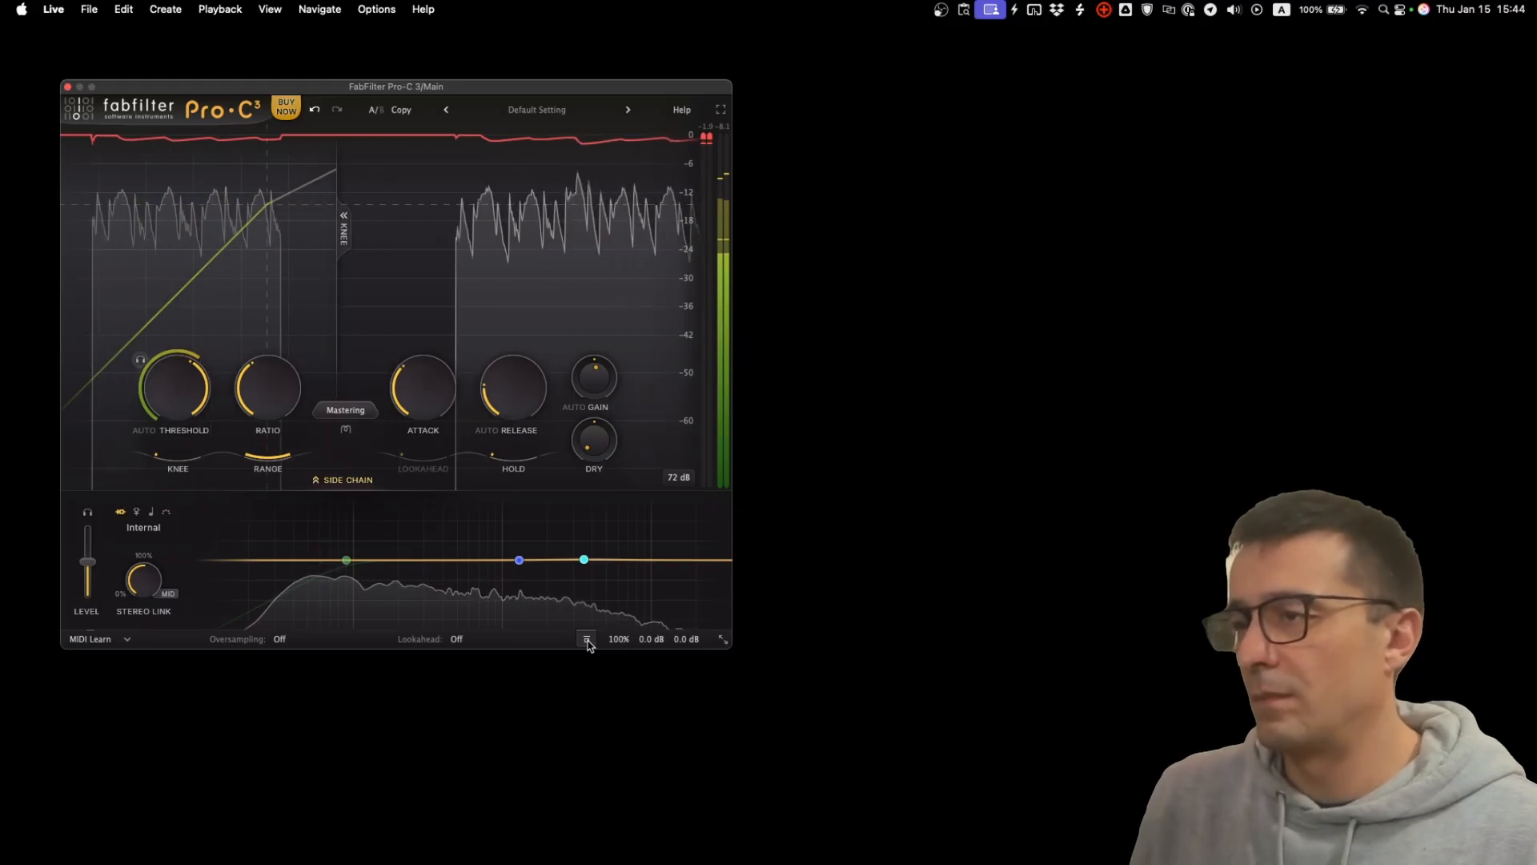
Re-enable the green low-cut band at 90.296 Hz in the side-chain EQ, compare with bypass and stop playback.
mouse_move(346, 565)
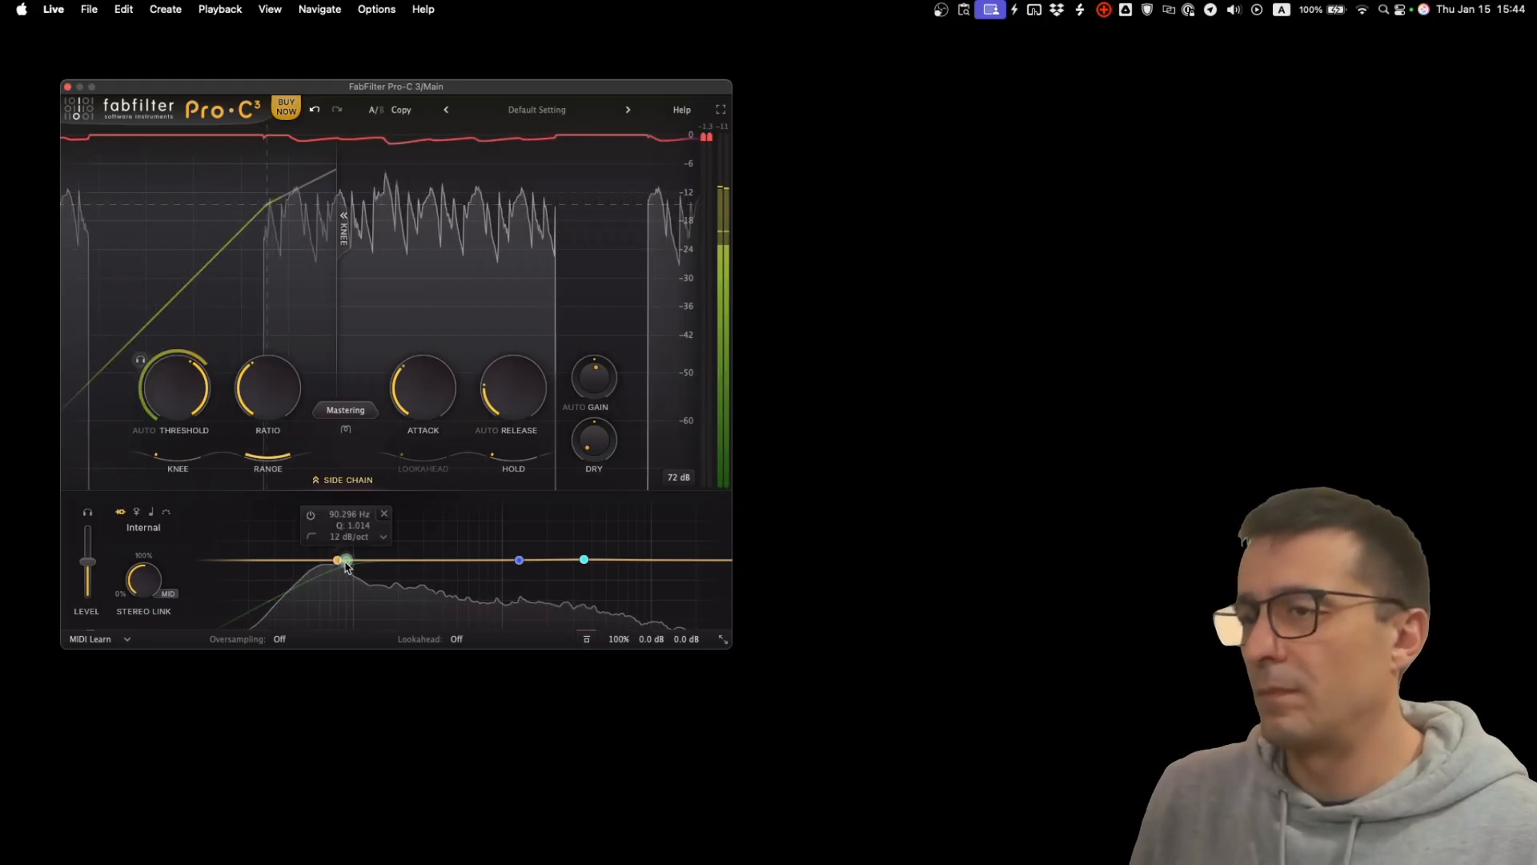
click(311, 516)
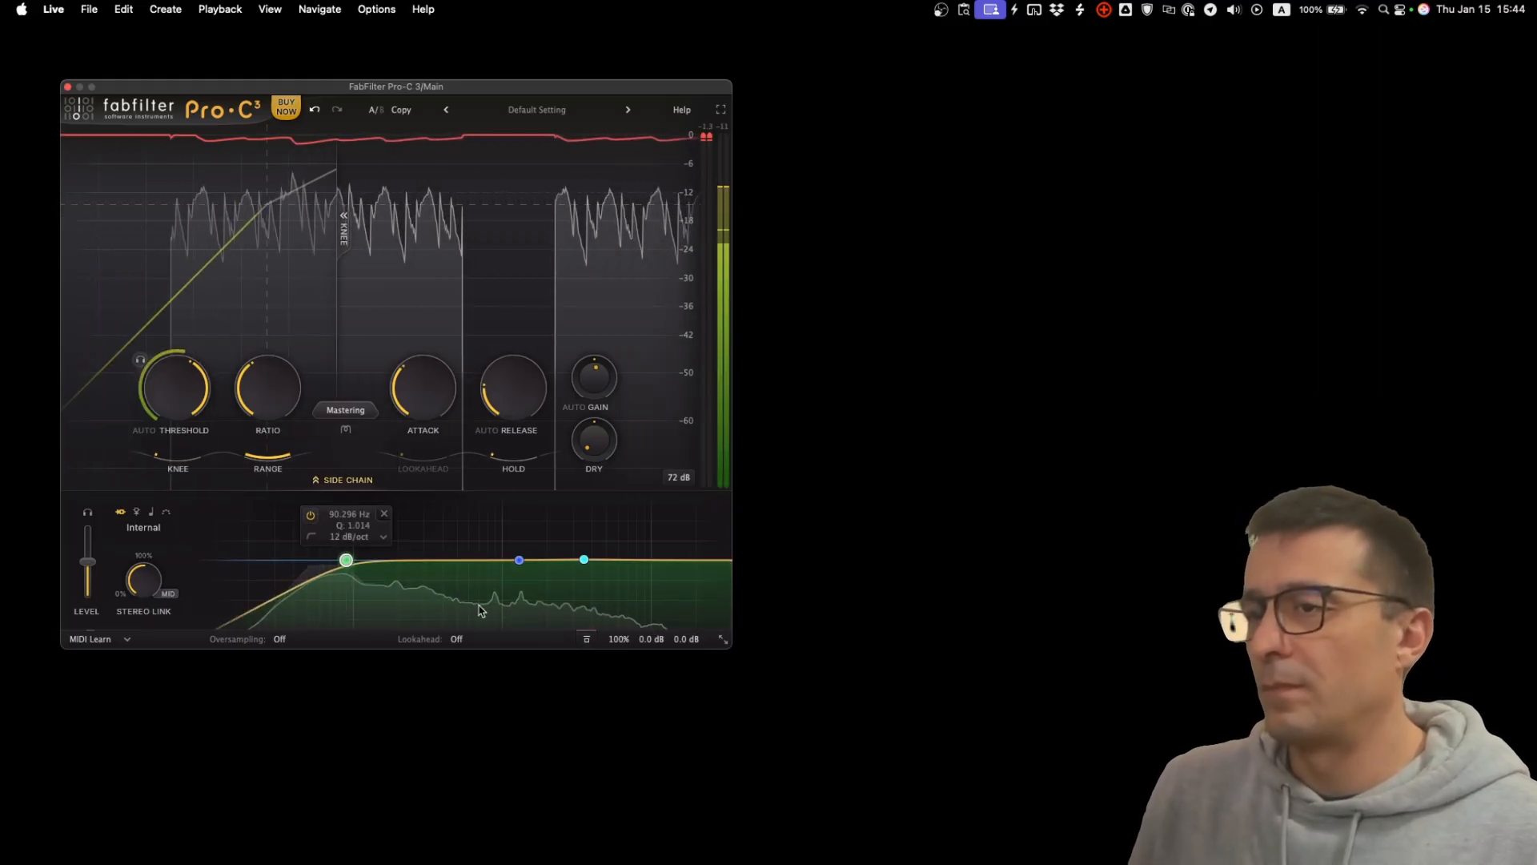
click(587, 640)
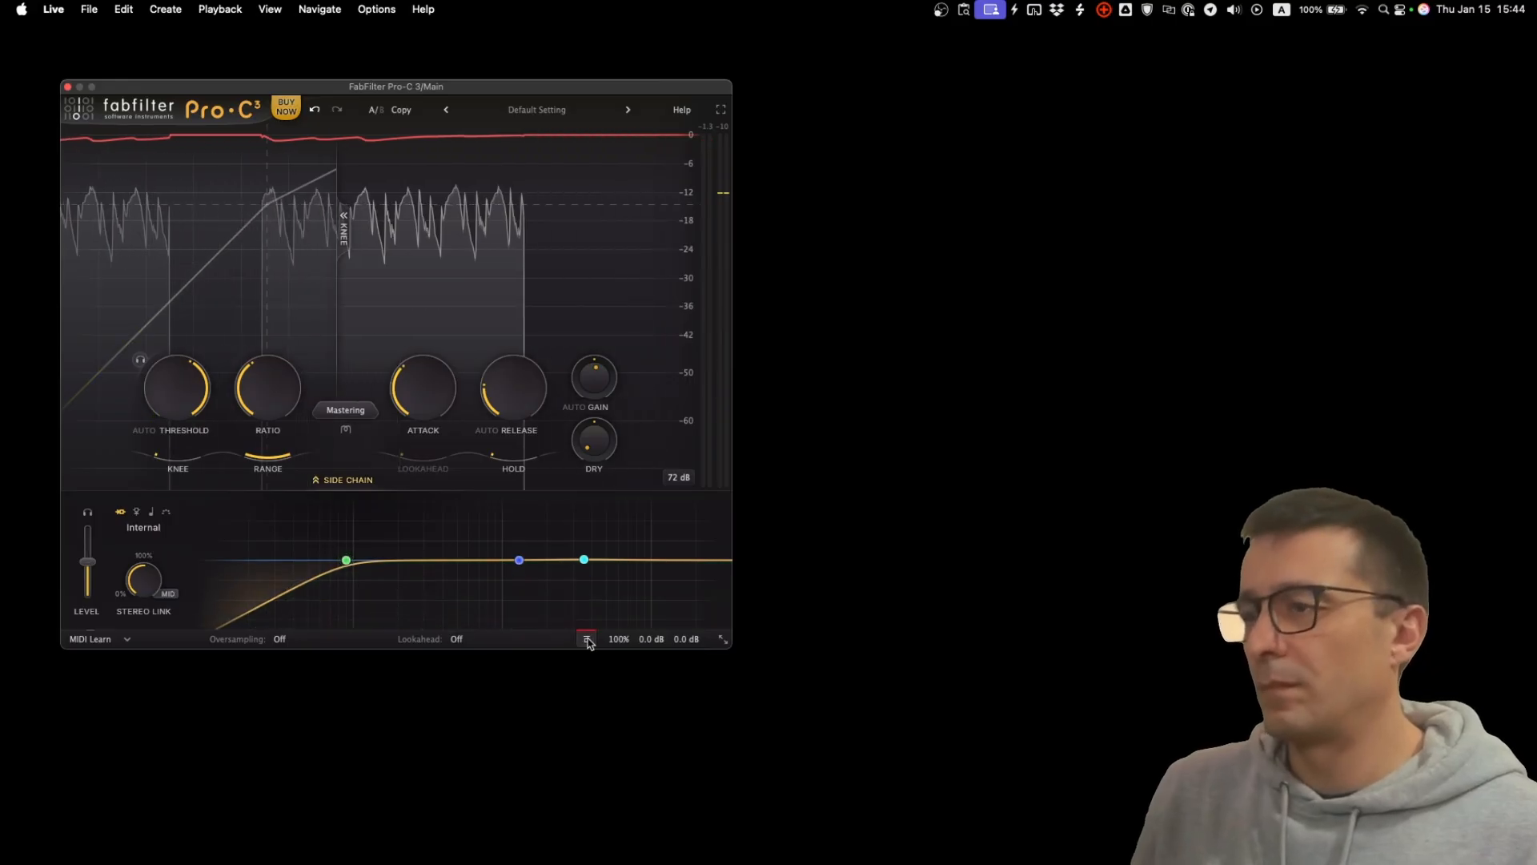
click(588, 640)
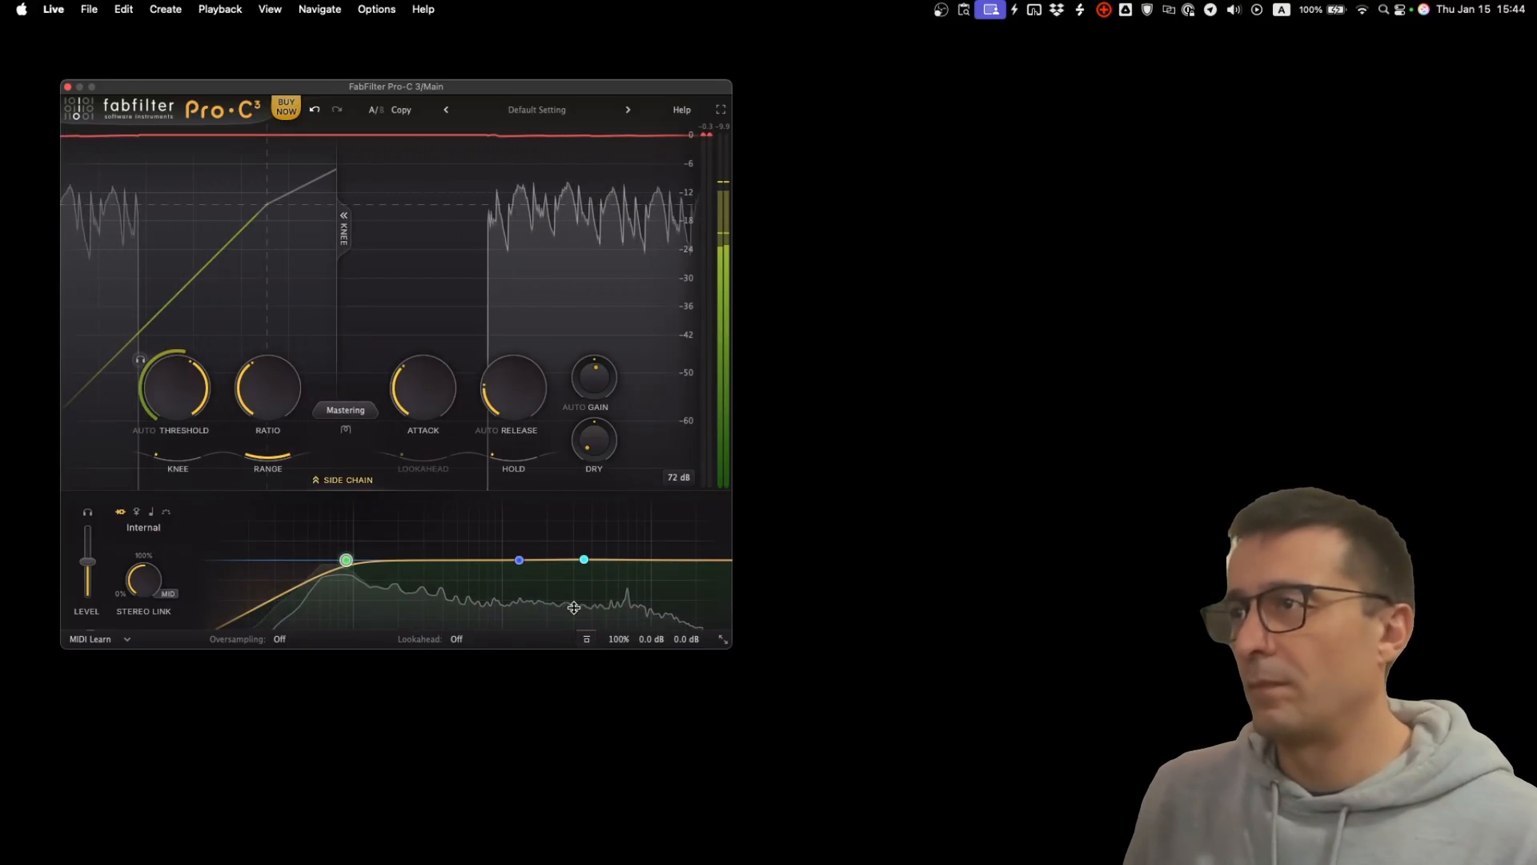
key(space)
Browse the factory preset categories and load the Final Polish preset from Mixbus.
mouse_move(326, 563)
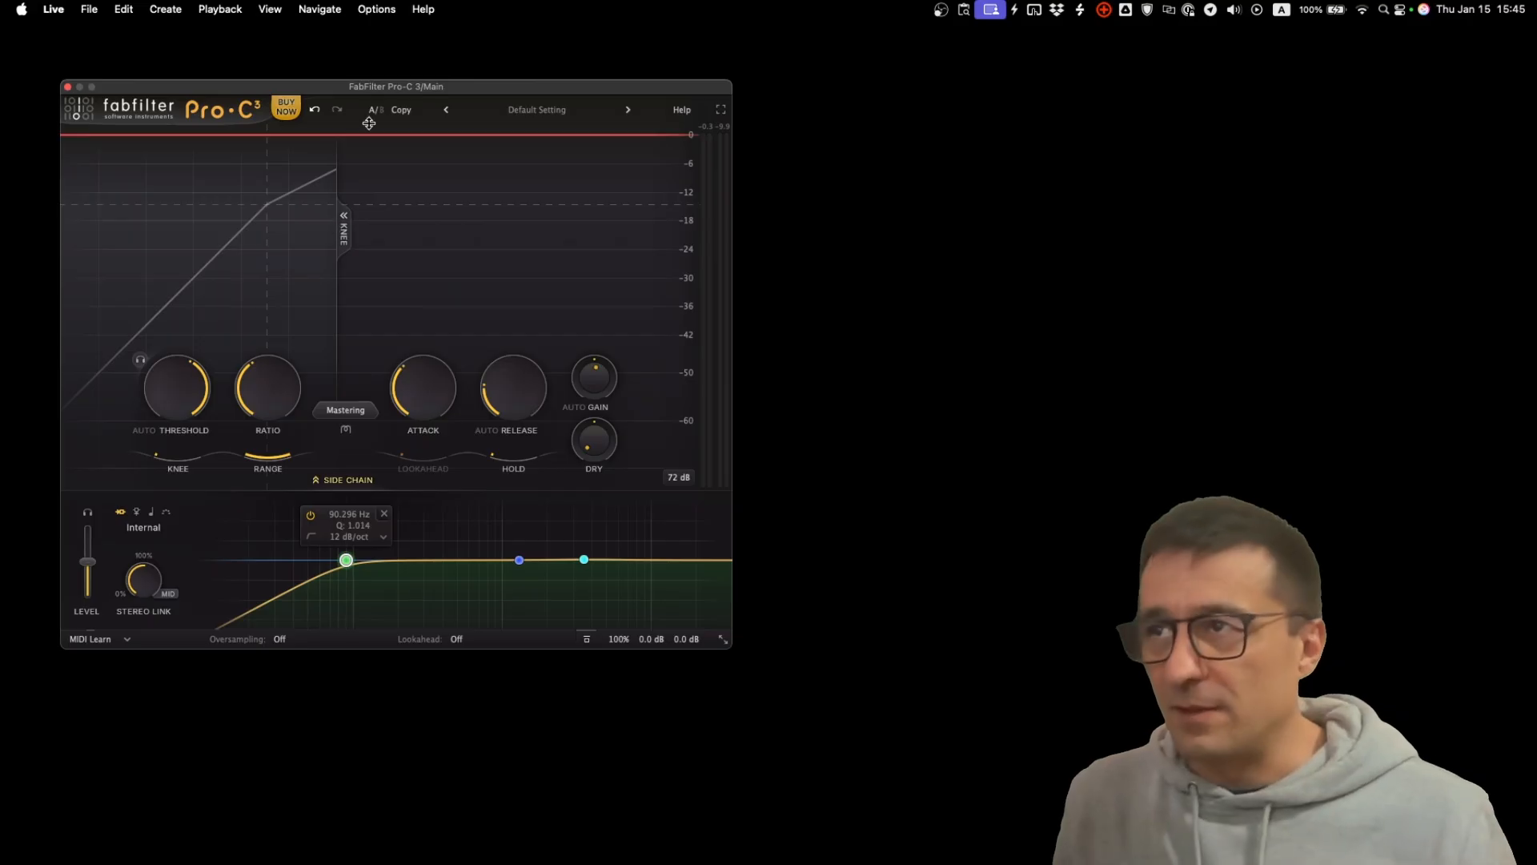
click(345, 430)
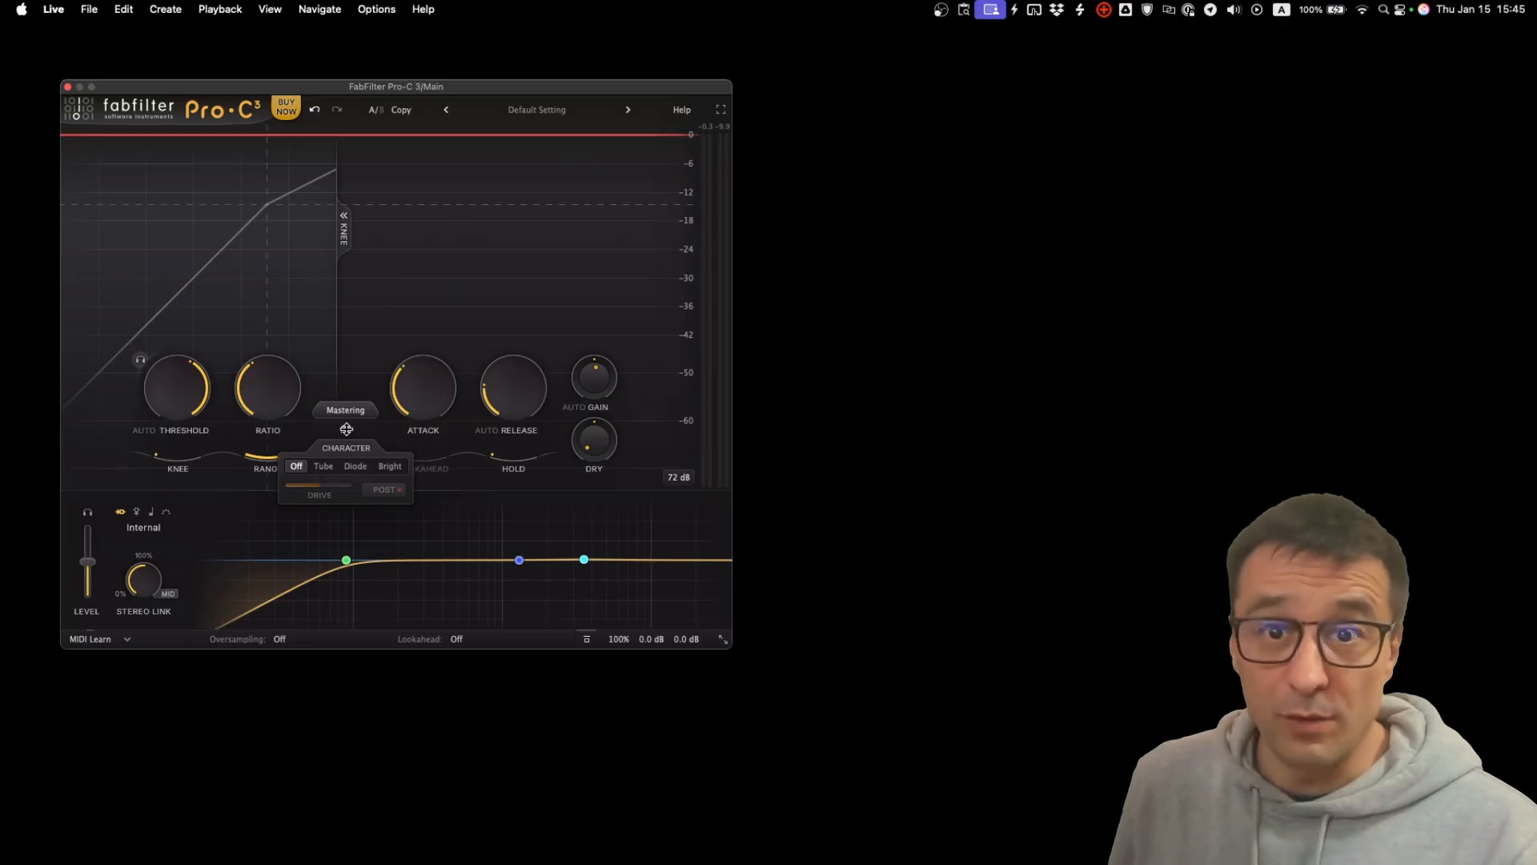
click(537, 110)
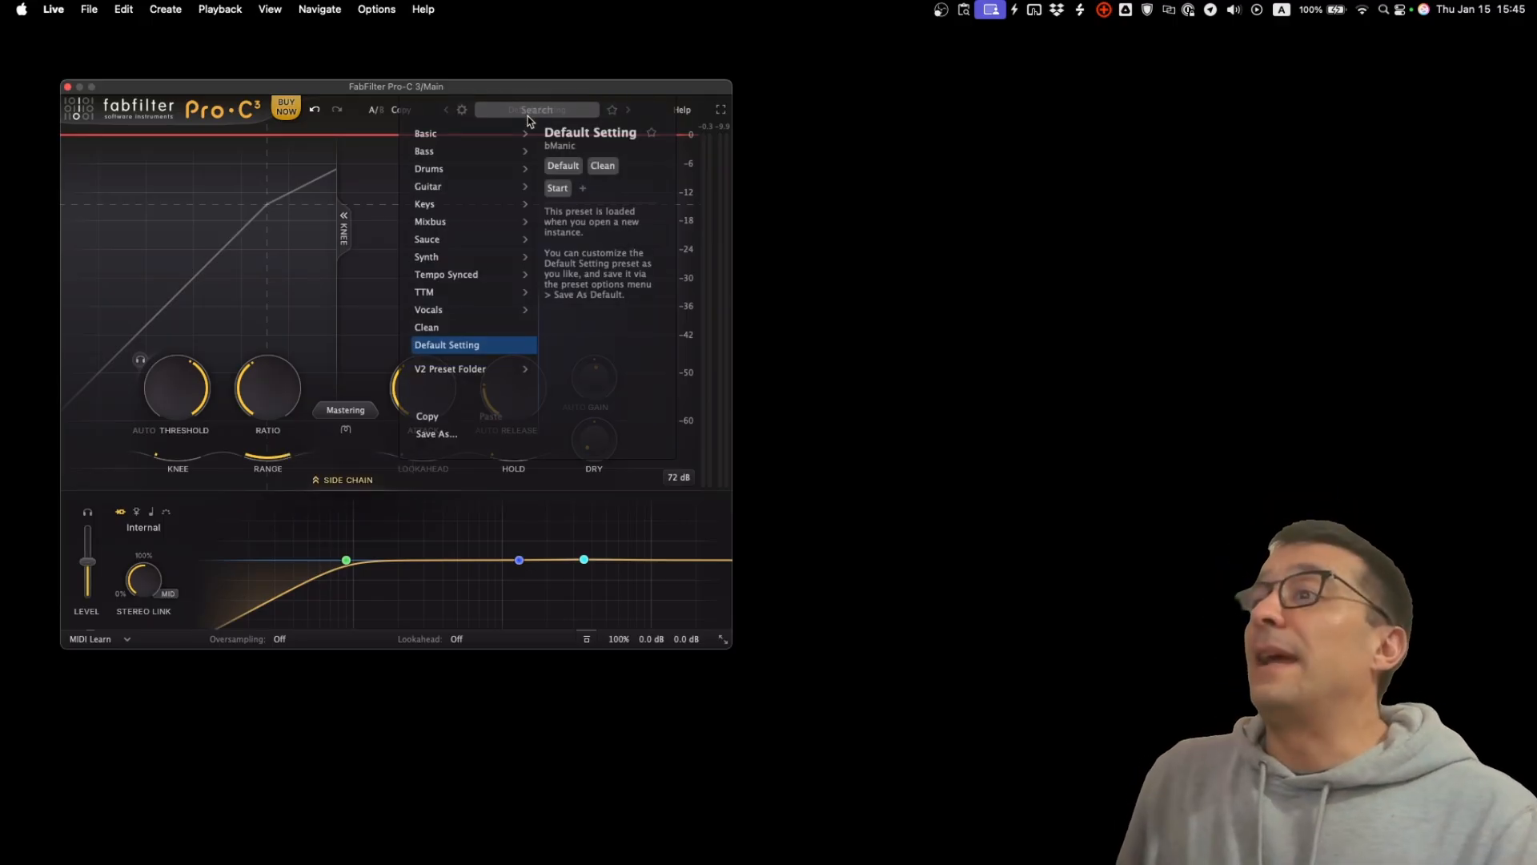
mouse_move(512, 222)
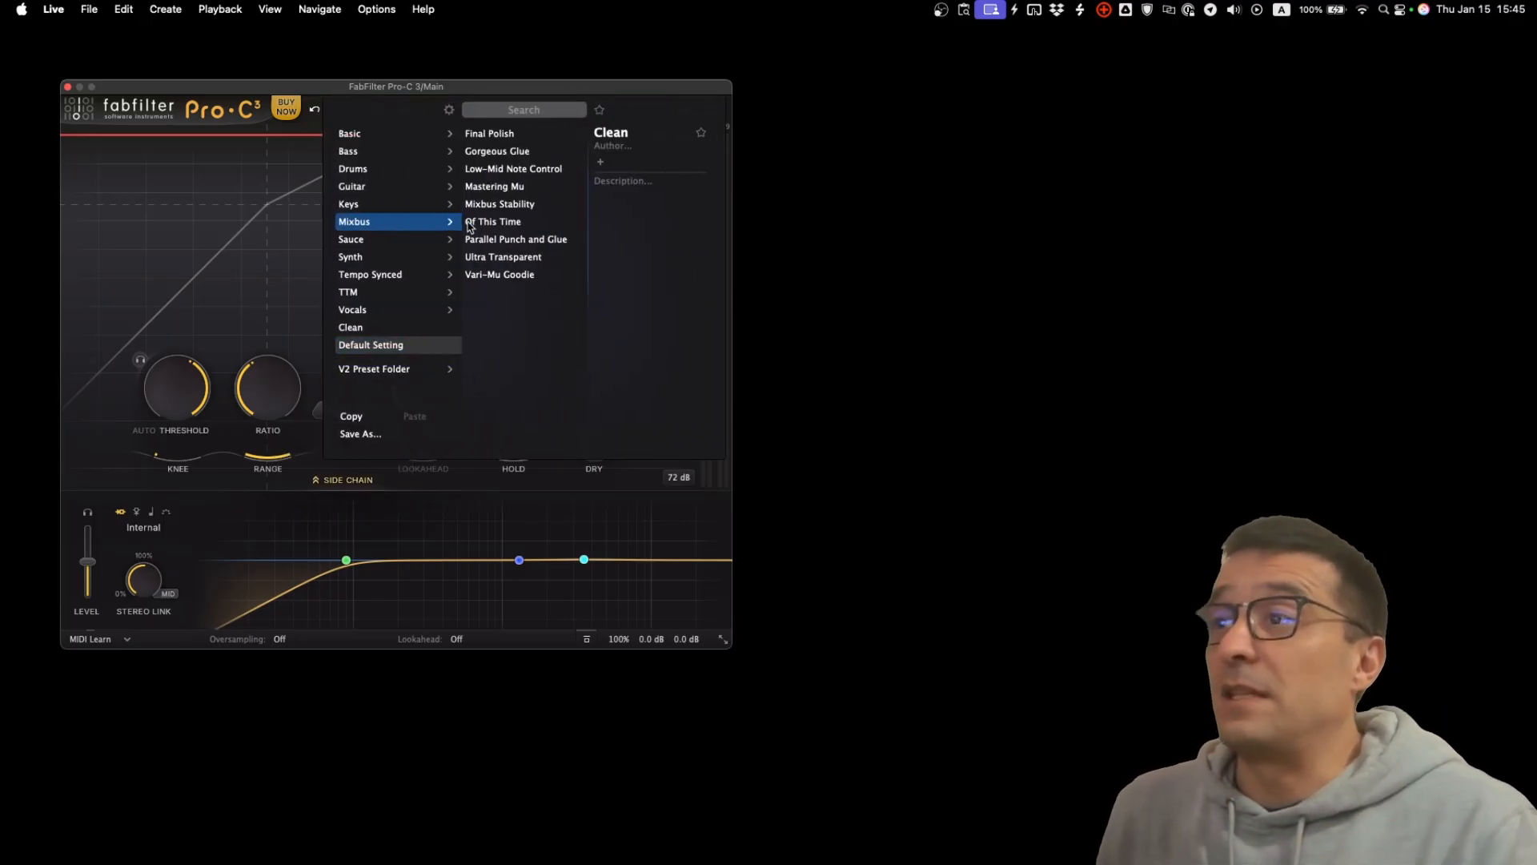
mouse_move(424, 282)
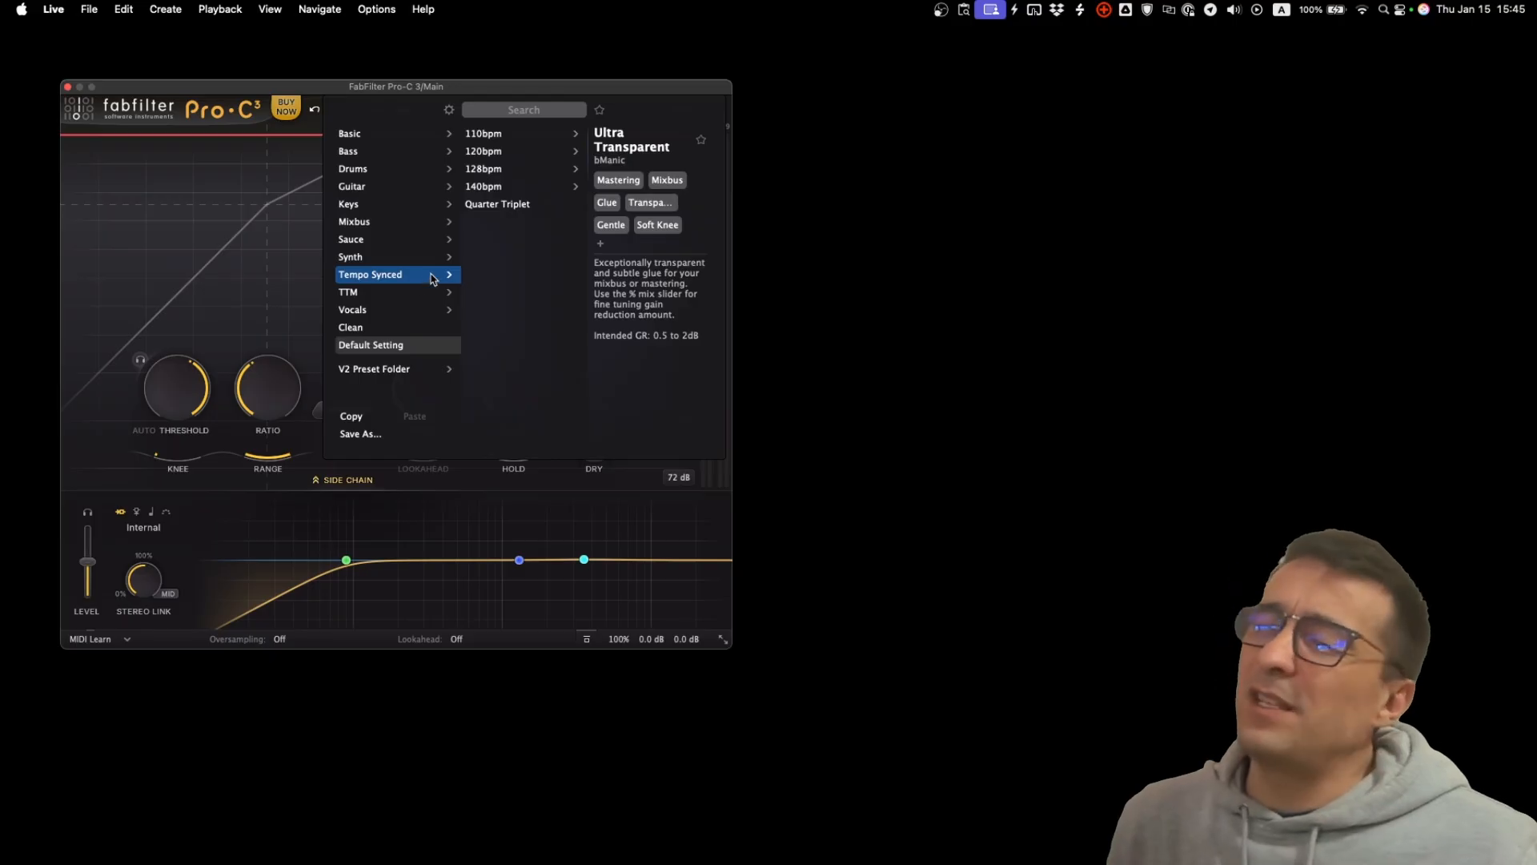
mouse_move(424, 222)
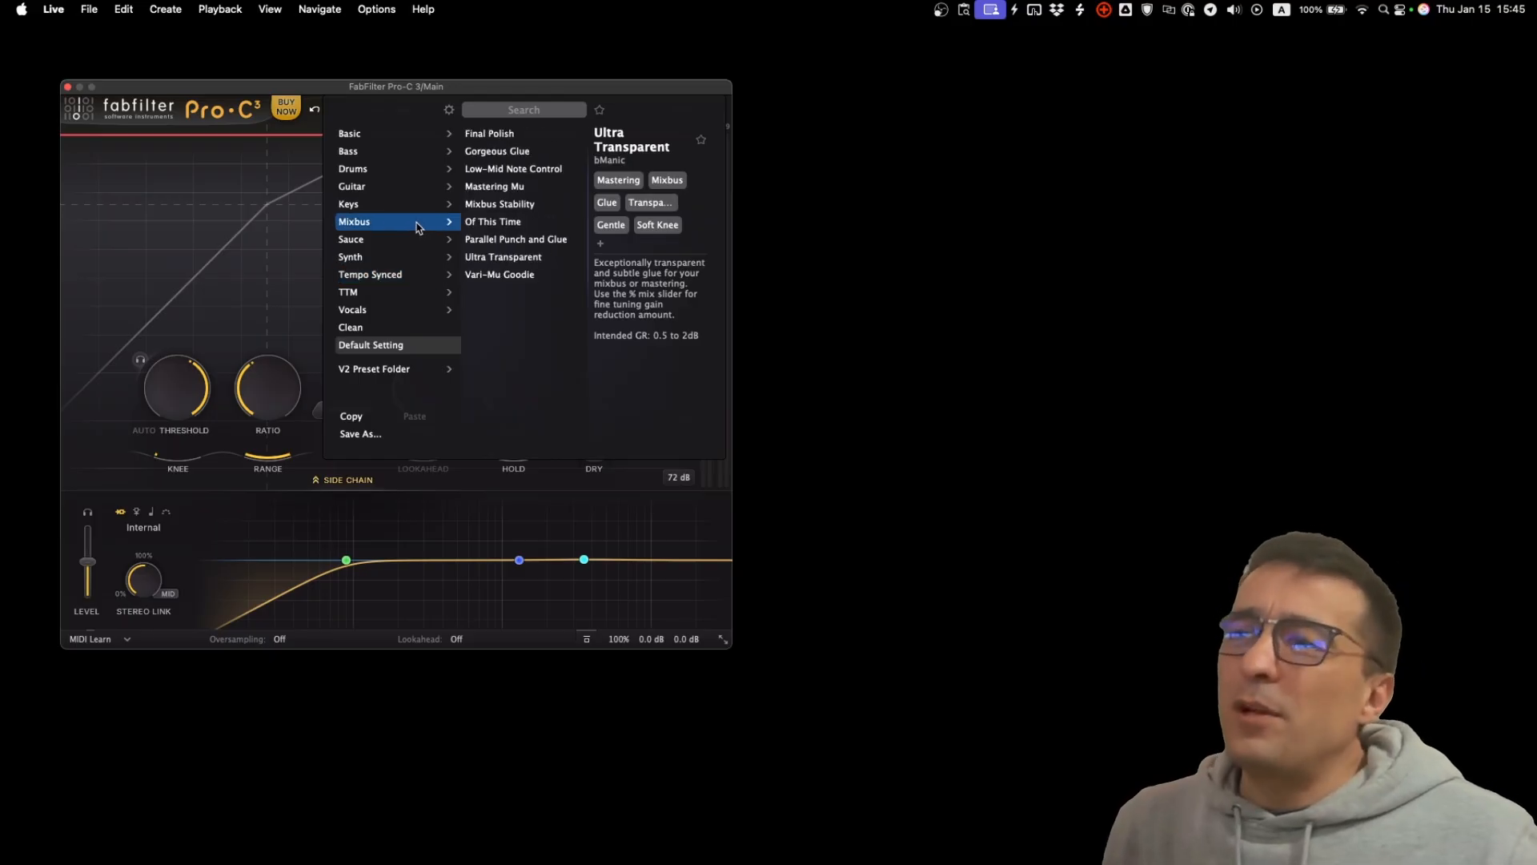
click(515, 136)
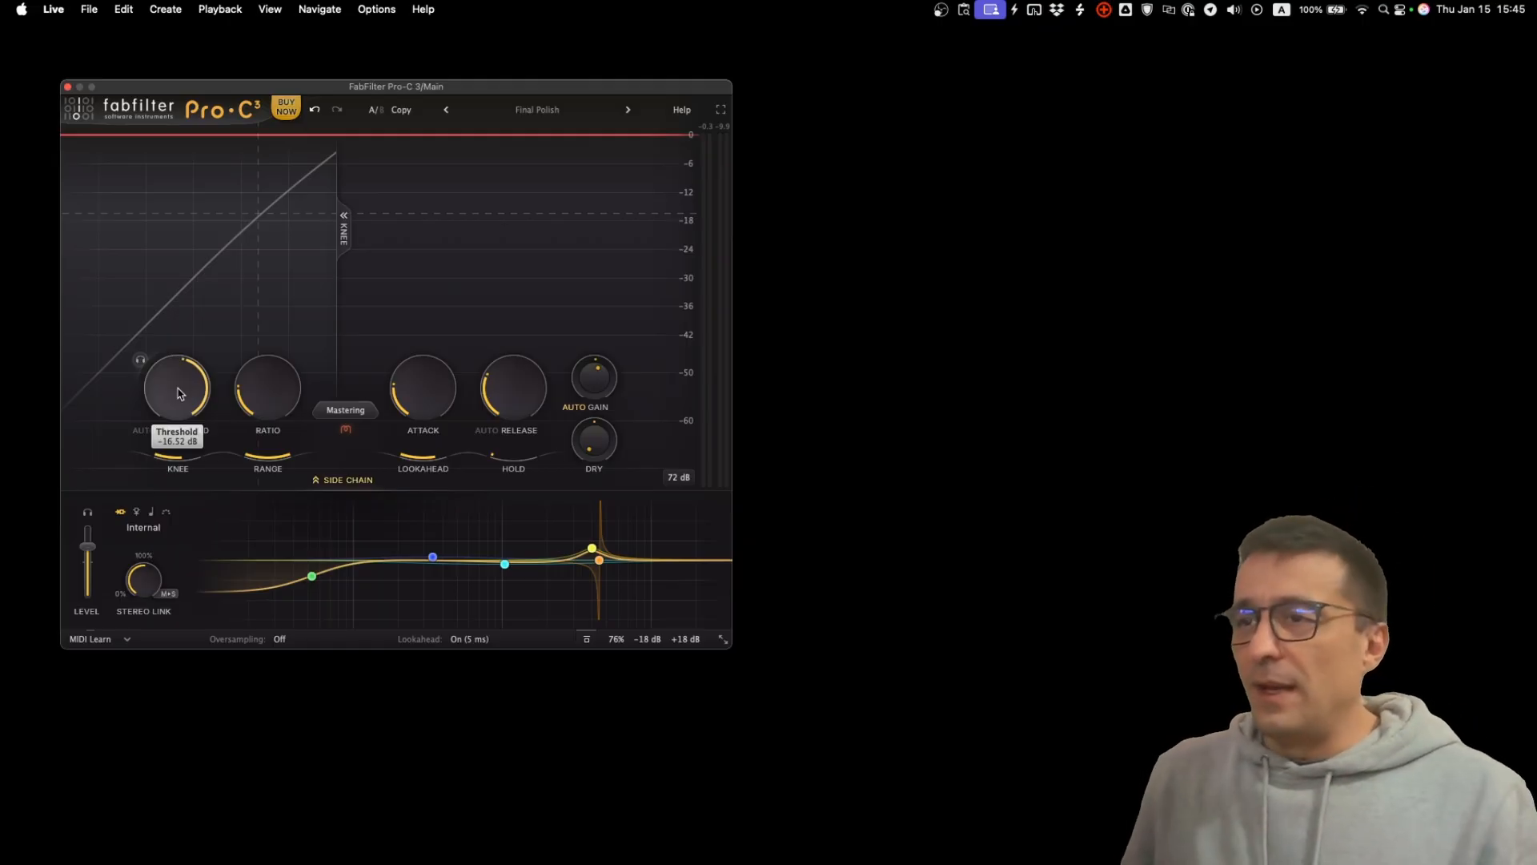
Examine the narrow 4457.2 Hz band in the side-chain EQ and its available options.
mouse_move(600, 569)
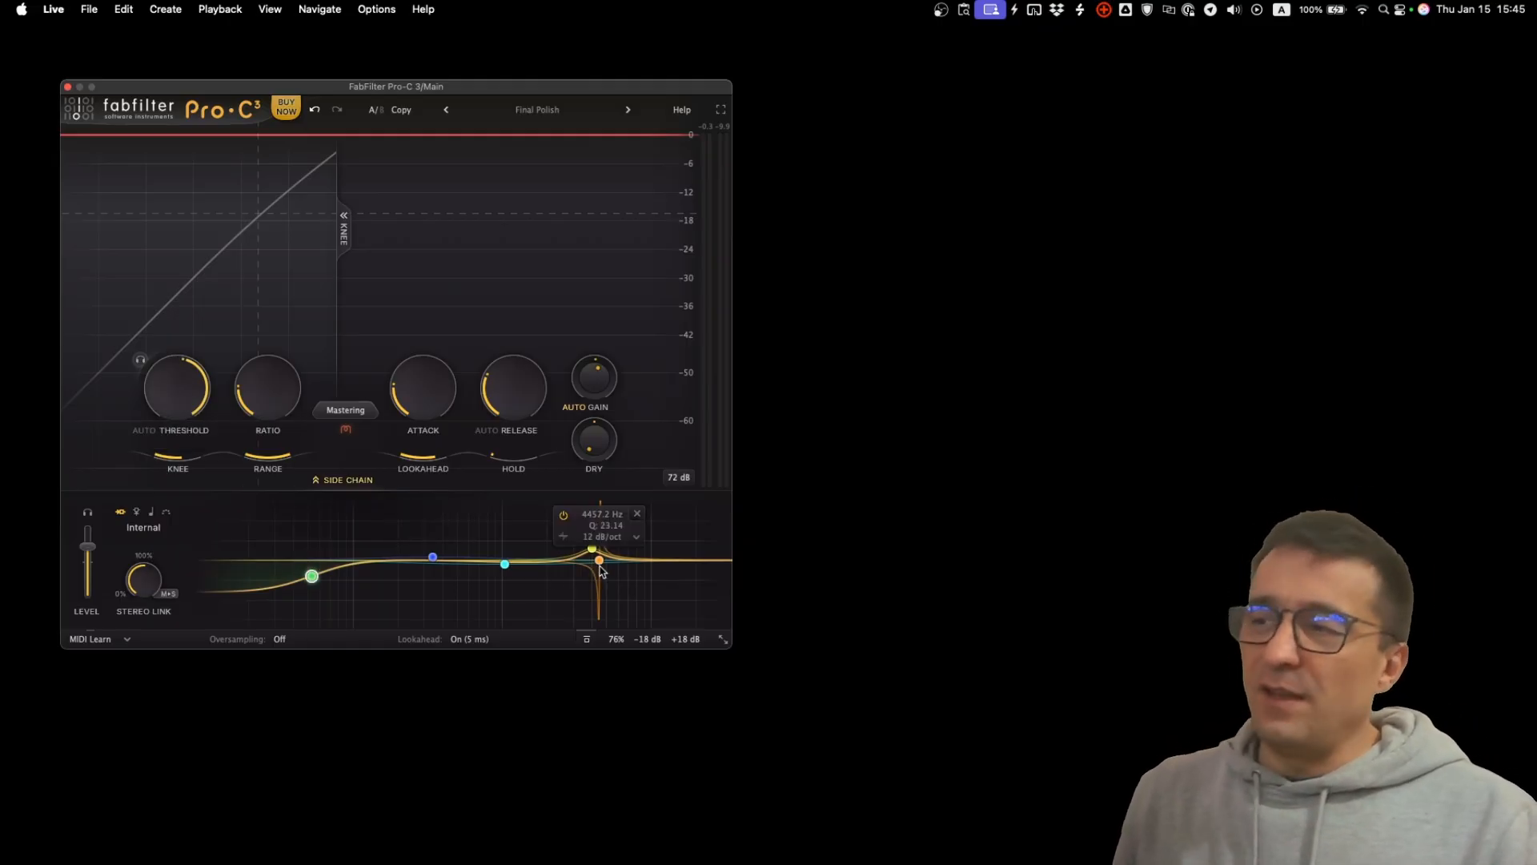
right_click(600, 561)
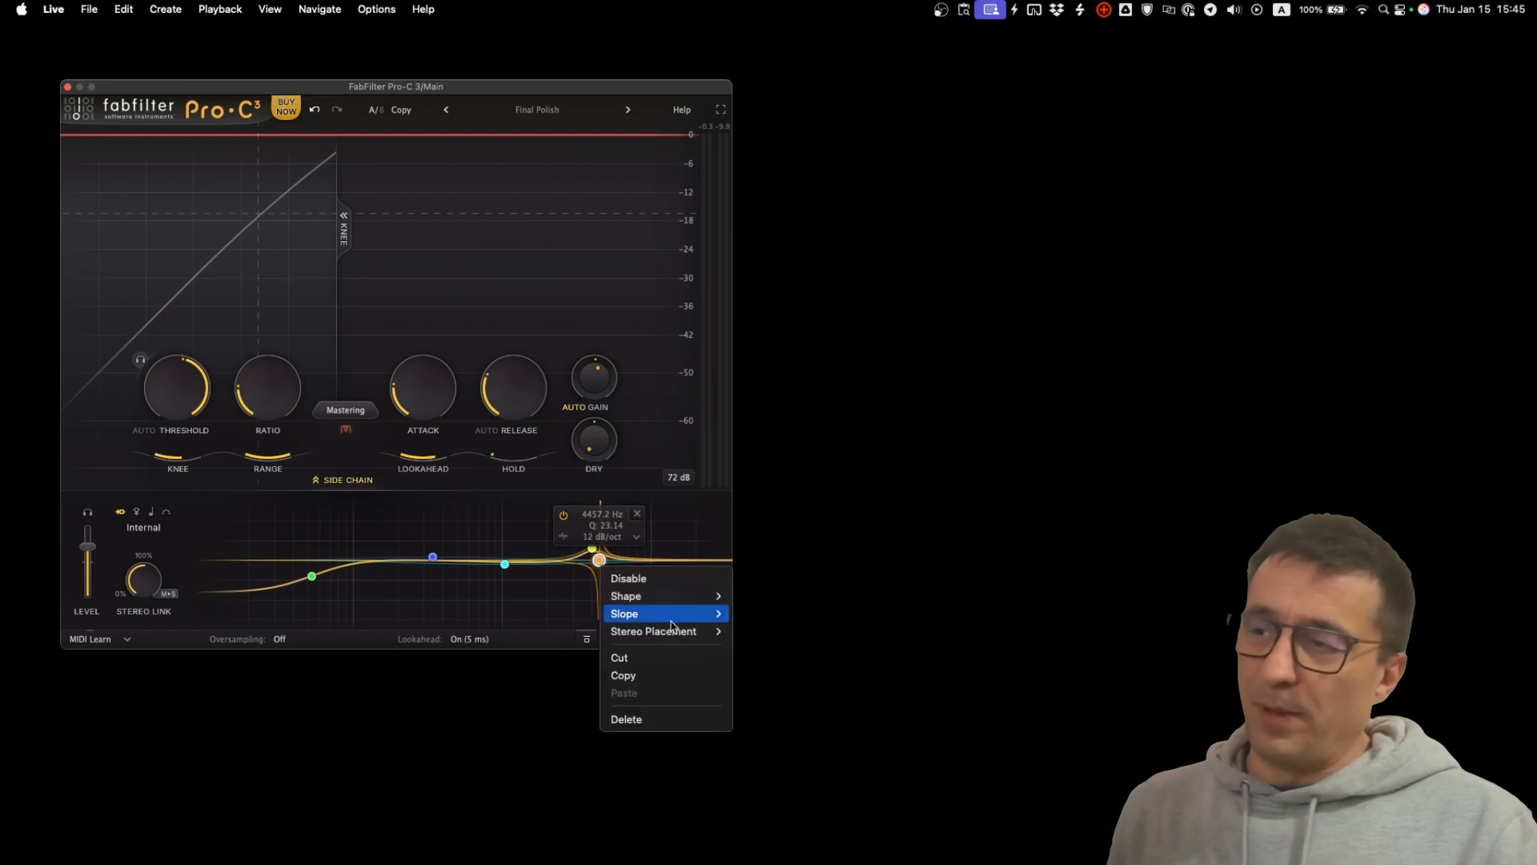
click(606, 562)
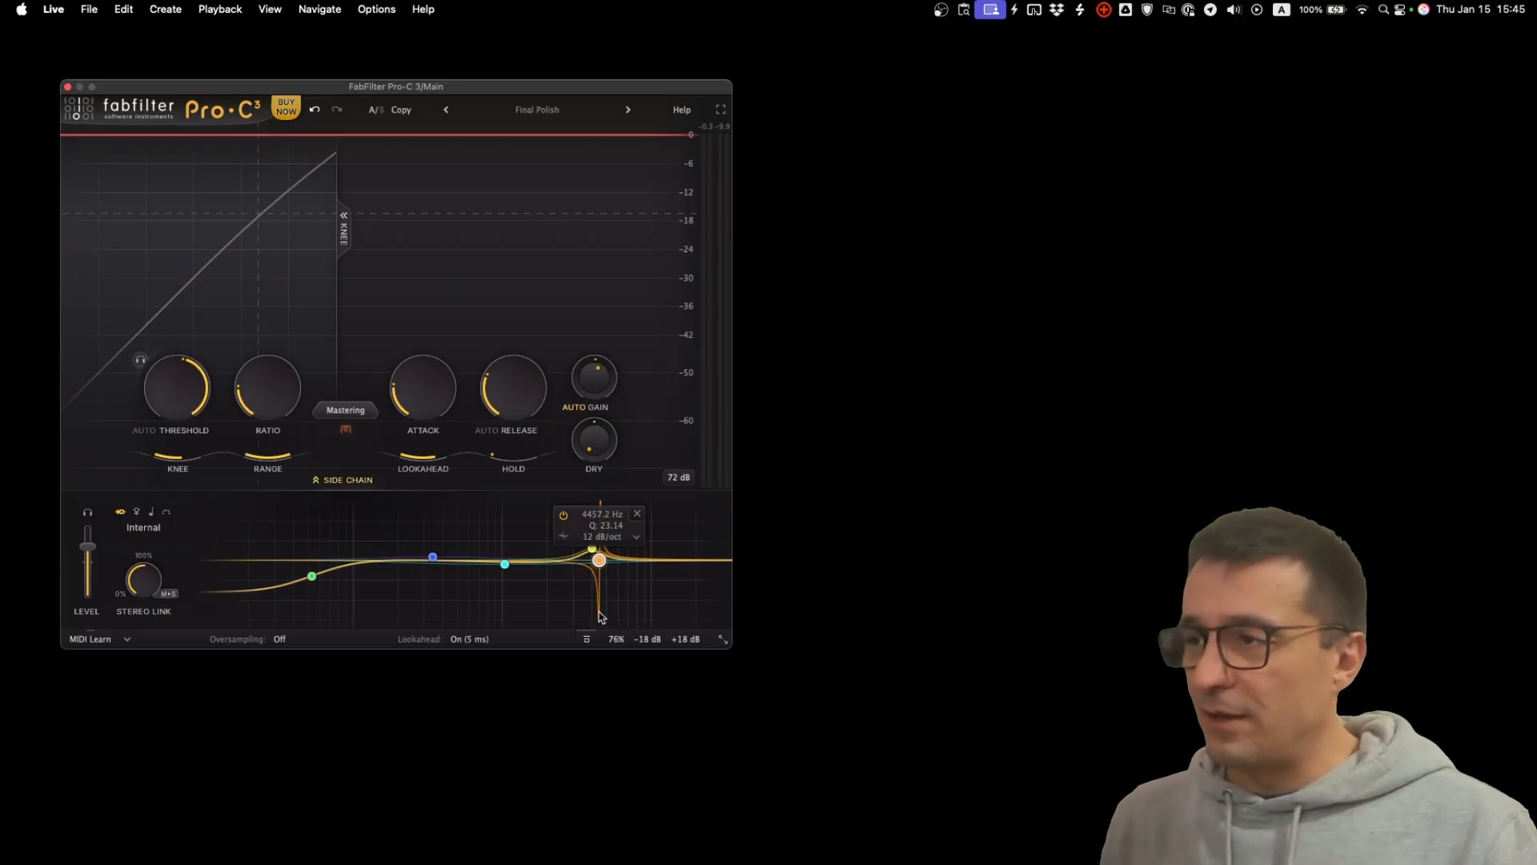
mouse_move(601, 606)
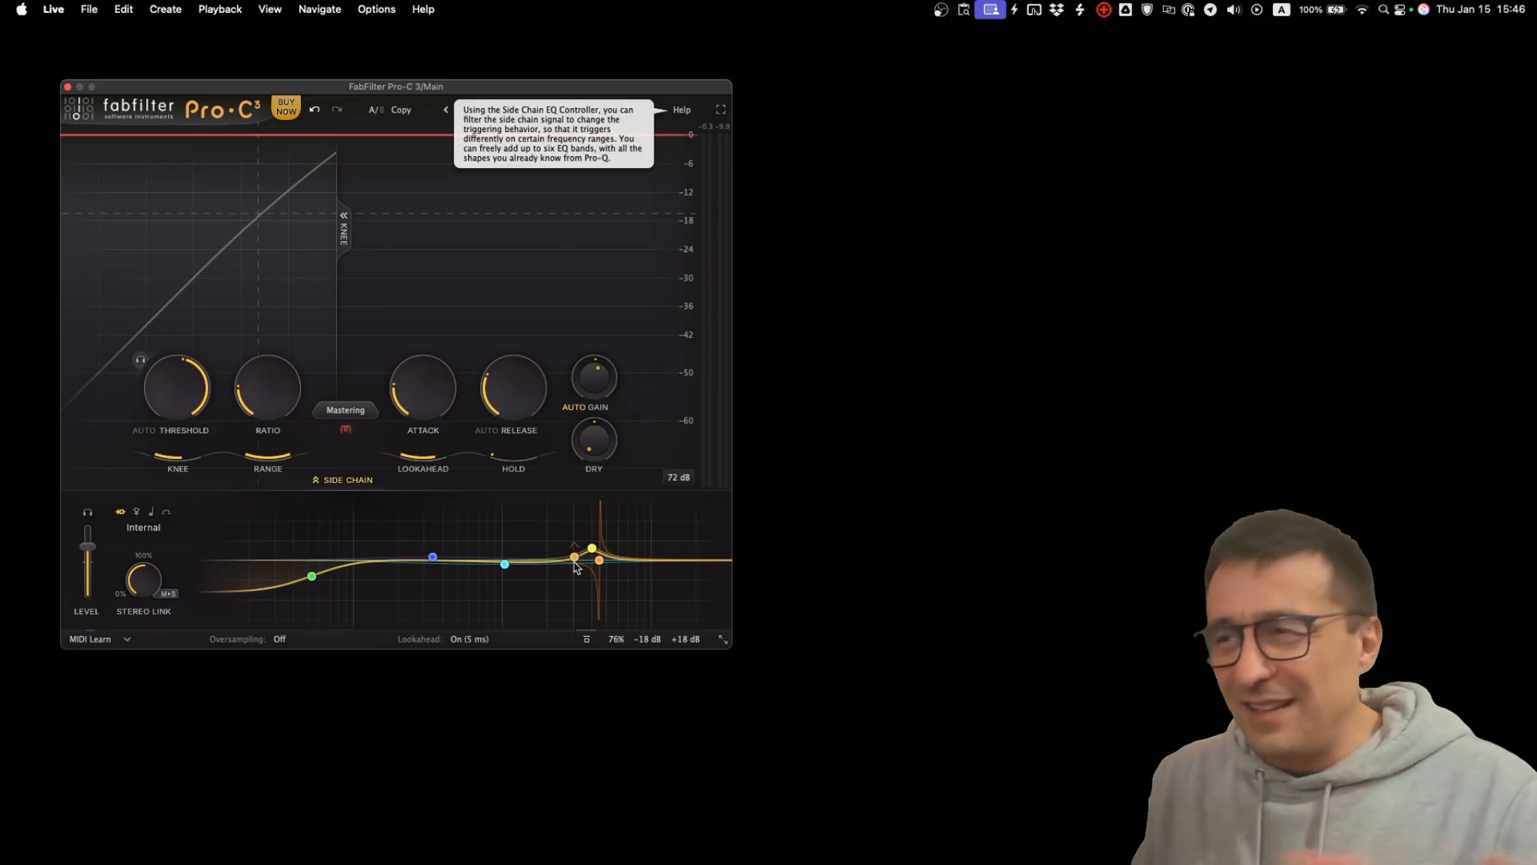
Play the track through the Final Polish preset and lower the threshold slightly.
key(space)
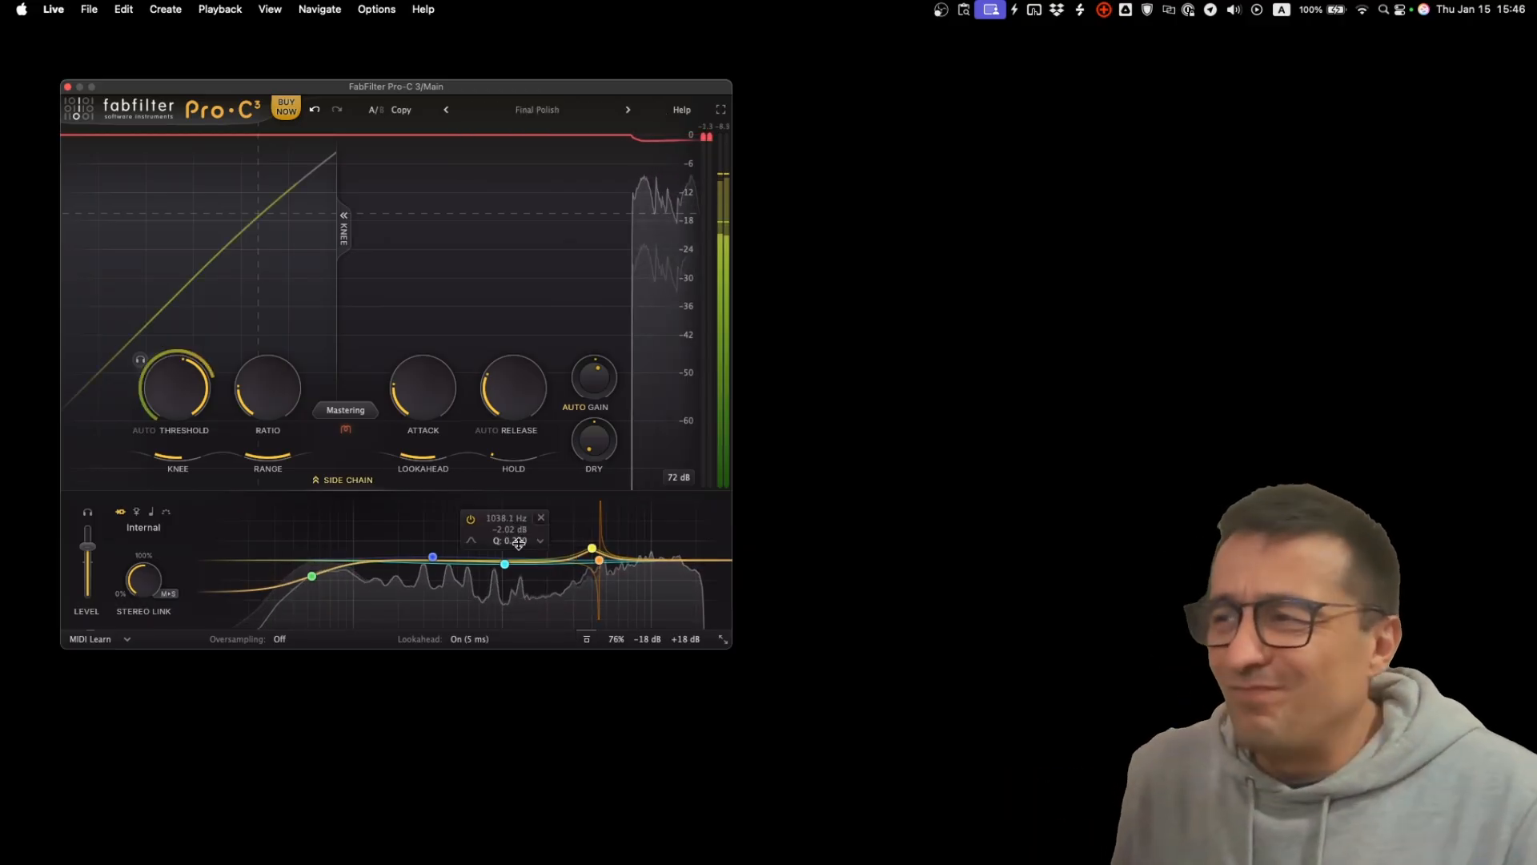
mouse_move(183, 395)
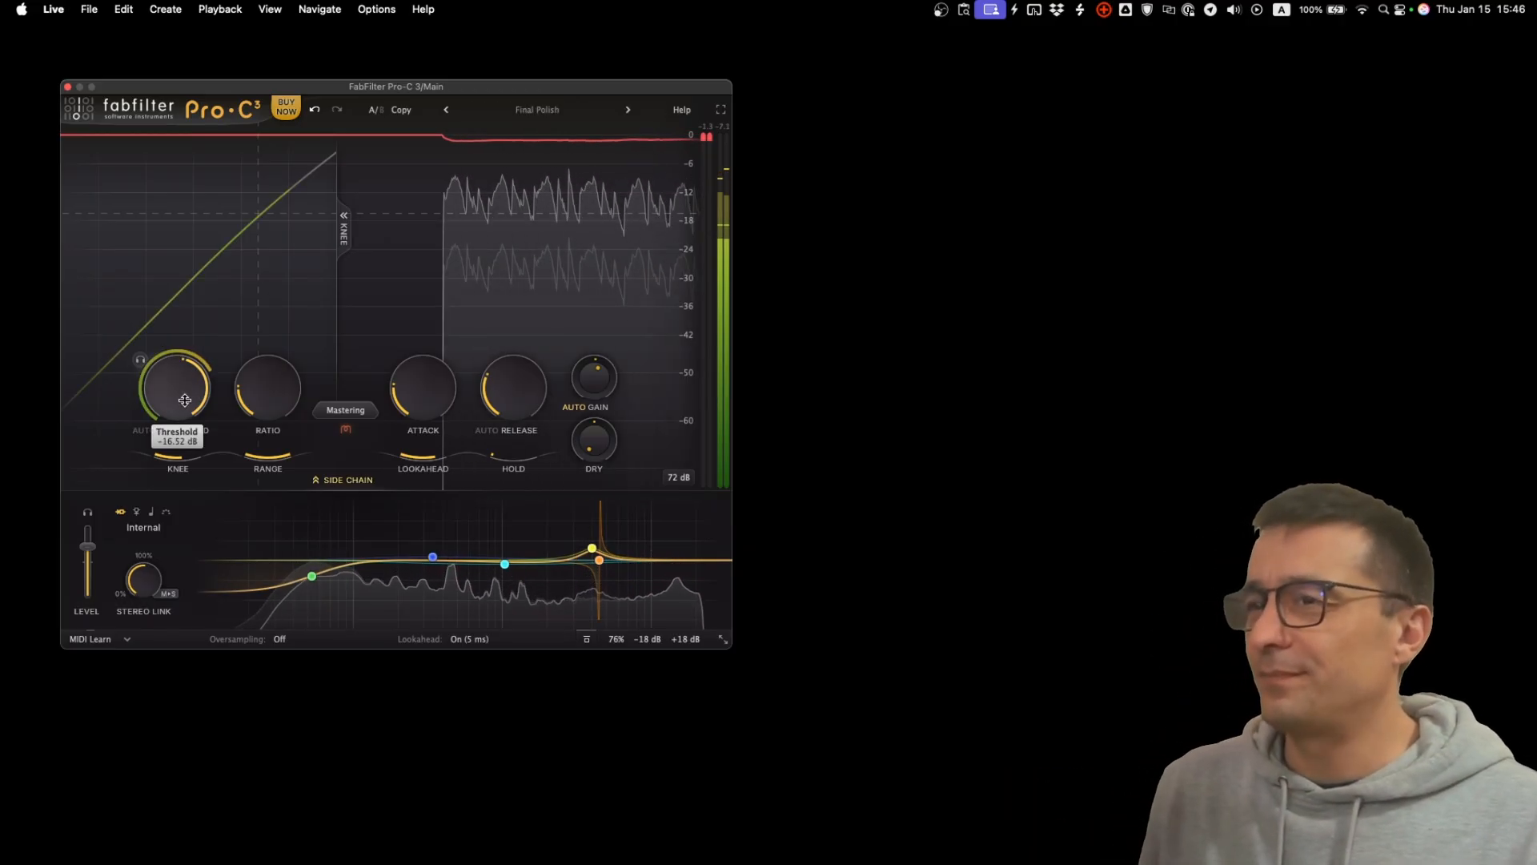
mouse_move(182, 395)
mouse_down()
mouse_move(180, 443)
mouse_move(177, 391)
mouse_up()
mouse_move(182, 385)
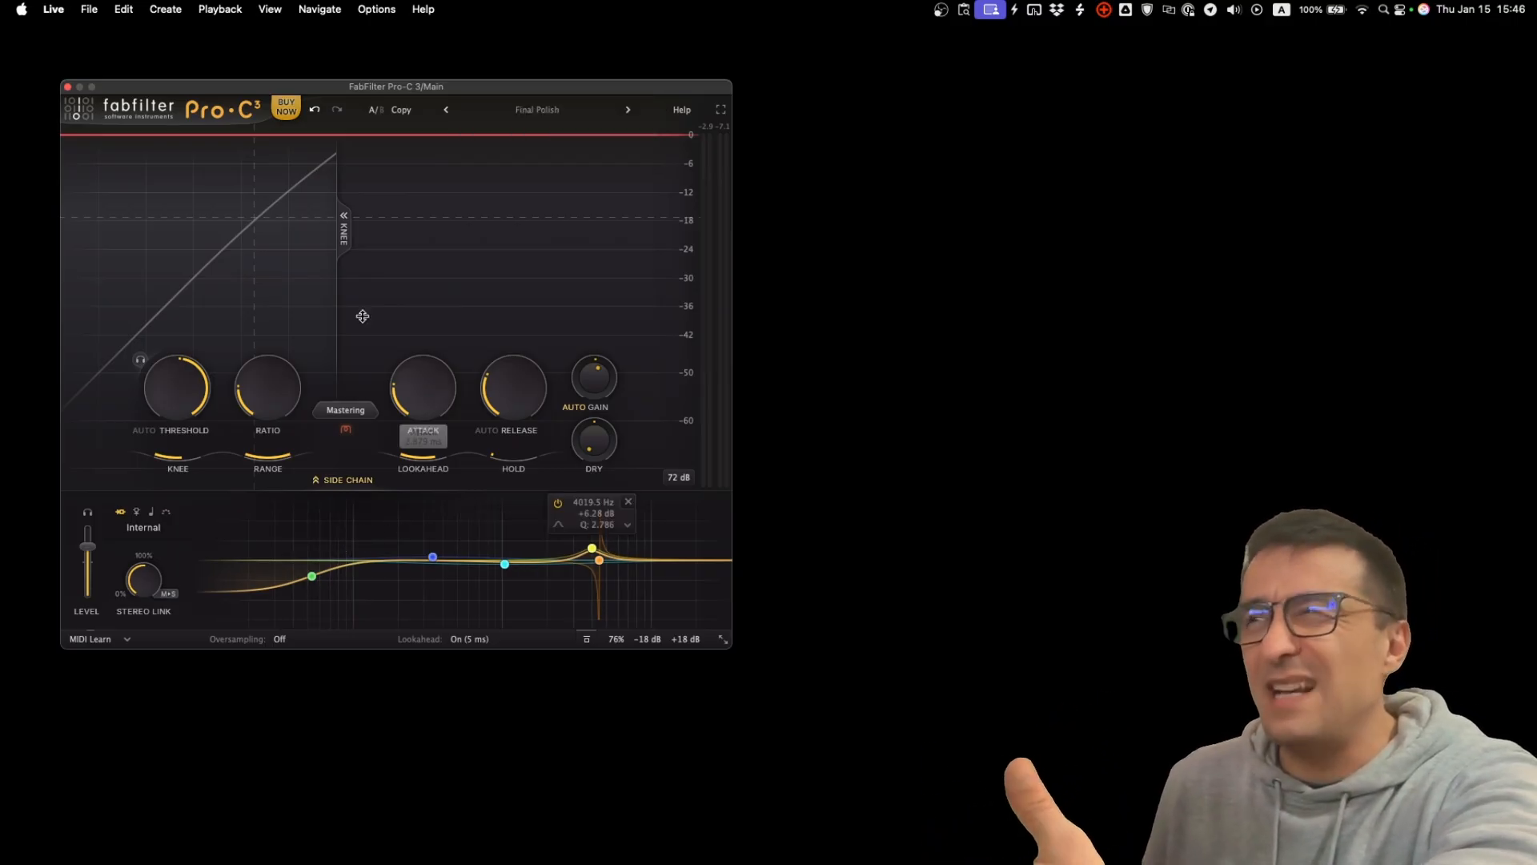
Load the next Mixbus preset, Gorgeous Glue, and compare it repeatedly with bypass during playback.
click(627, 109)
key(space)
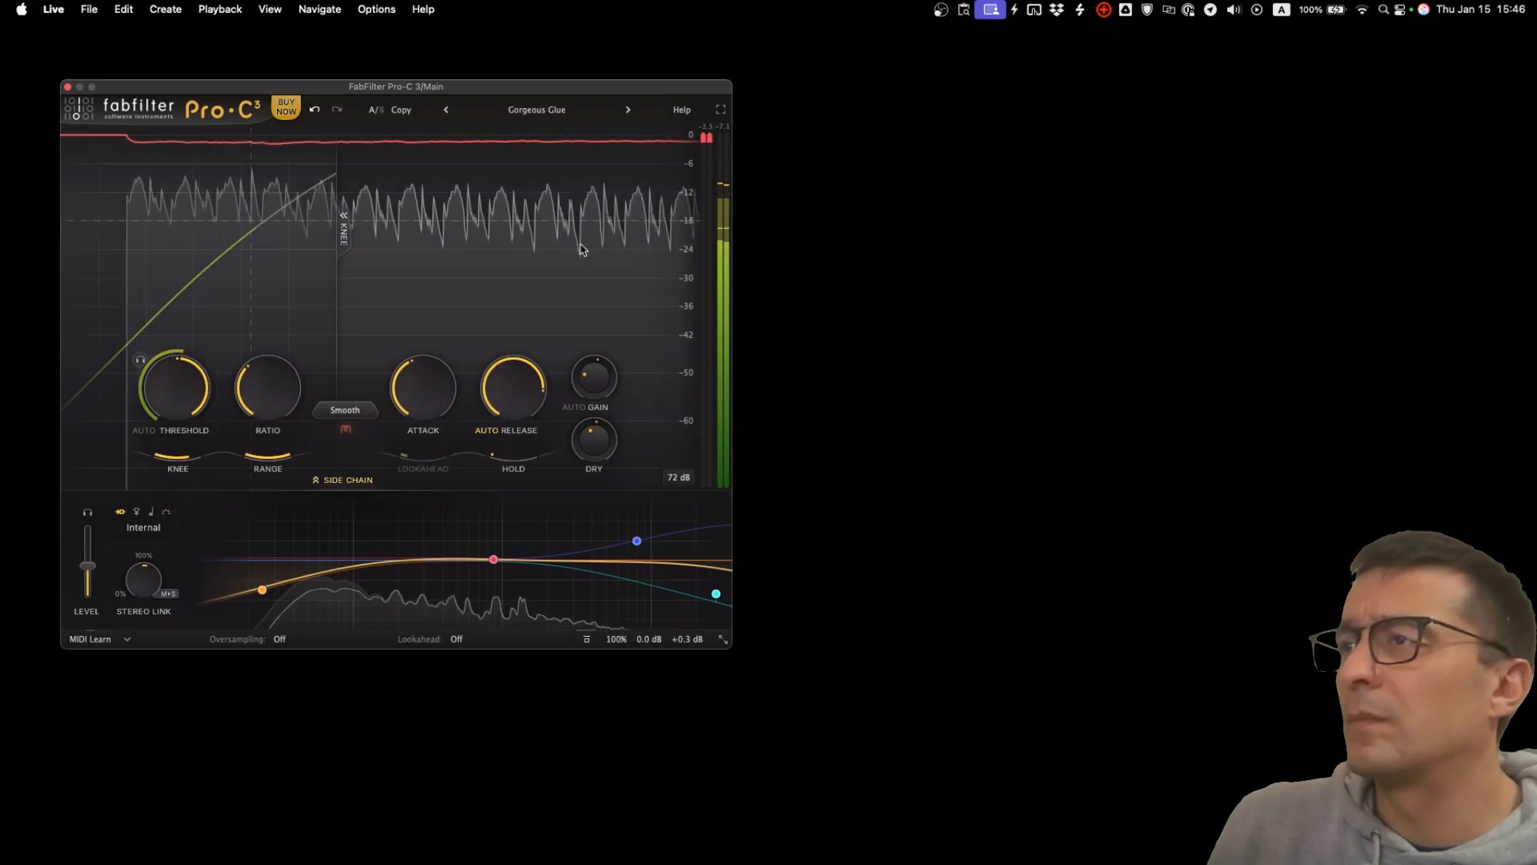
click(586, 639)
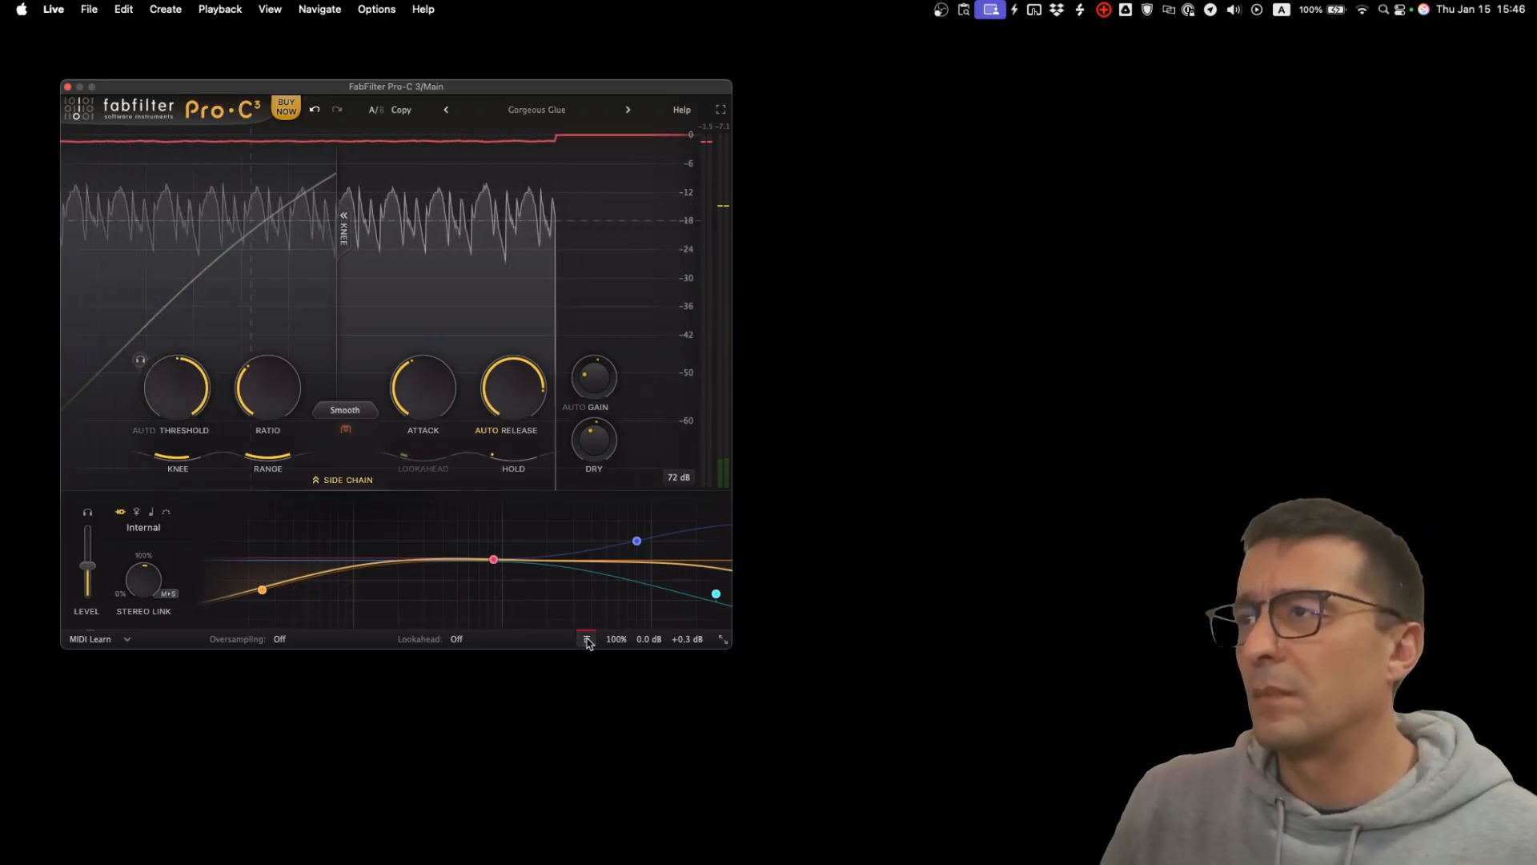
click(587, 641)
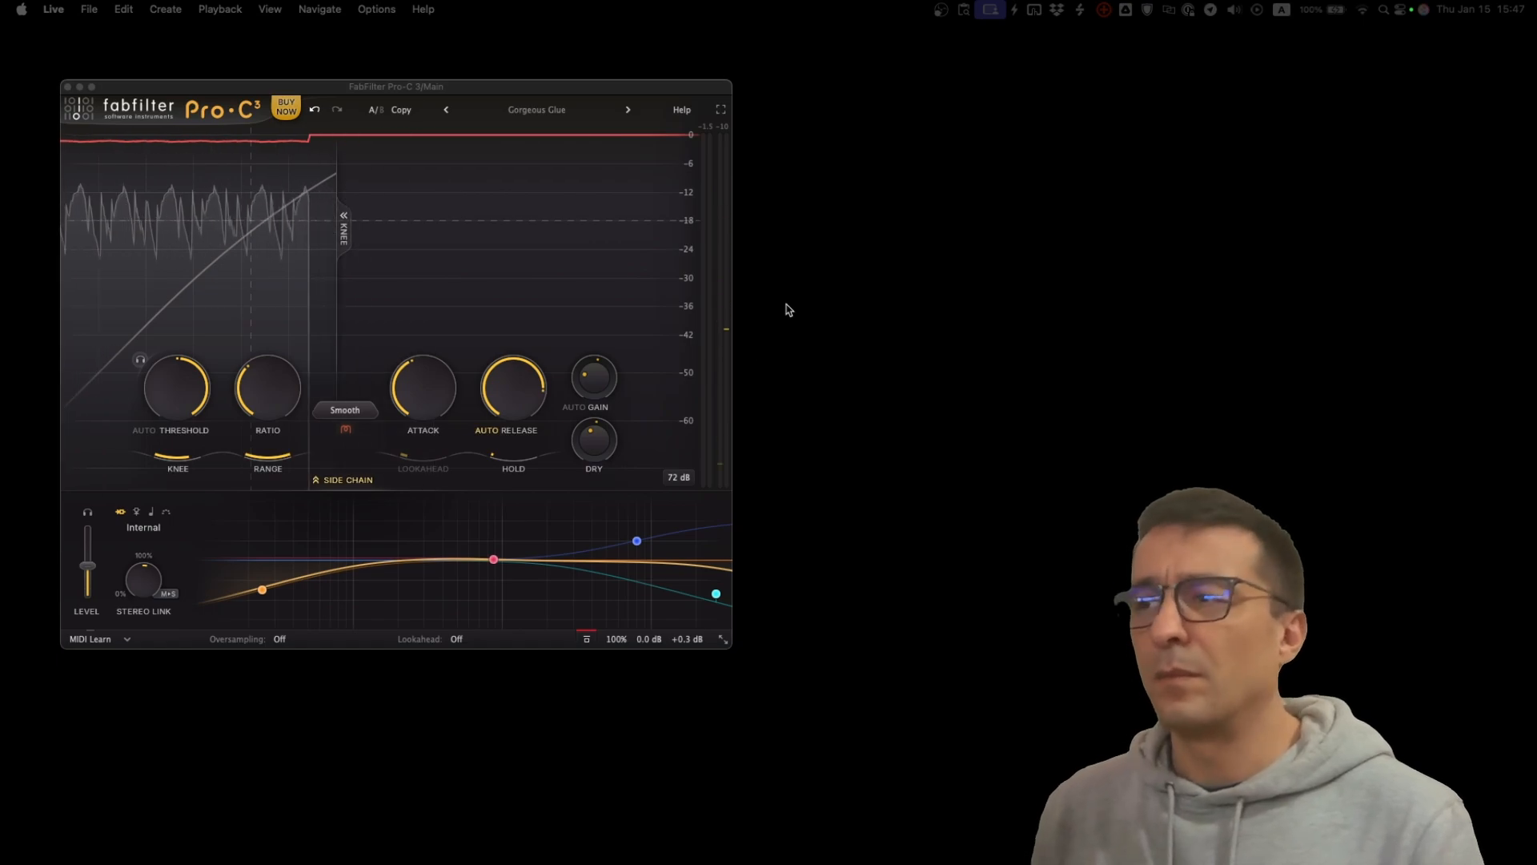
click(587, 641)
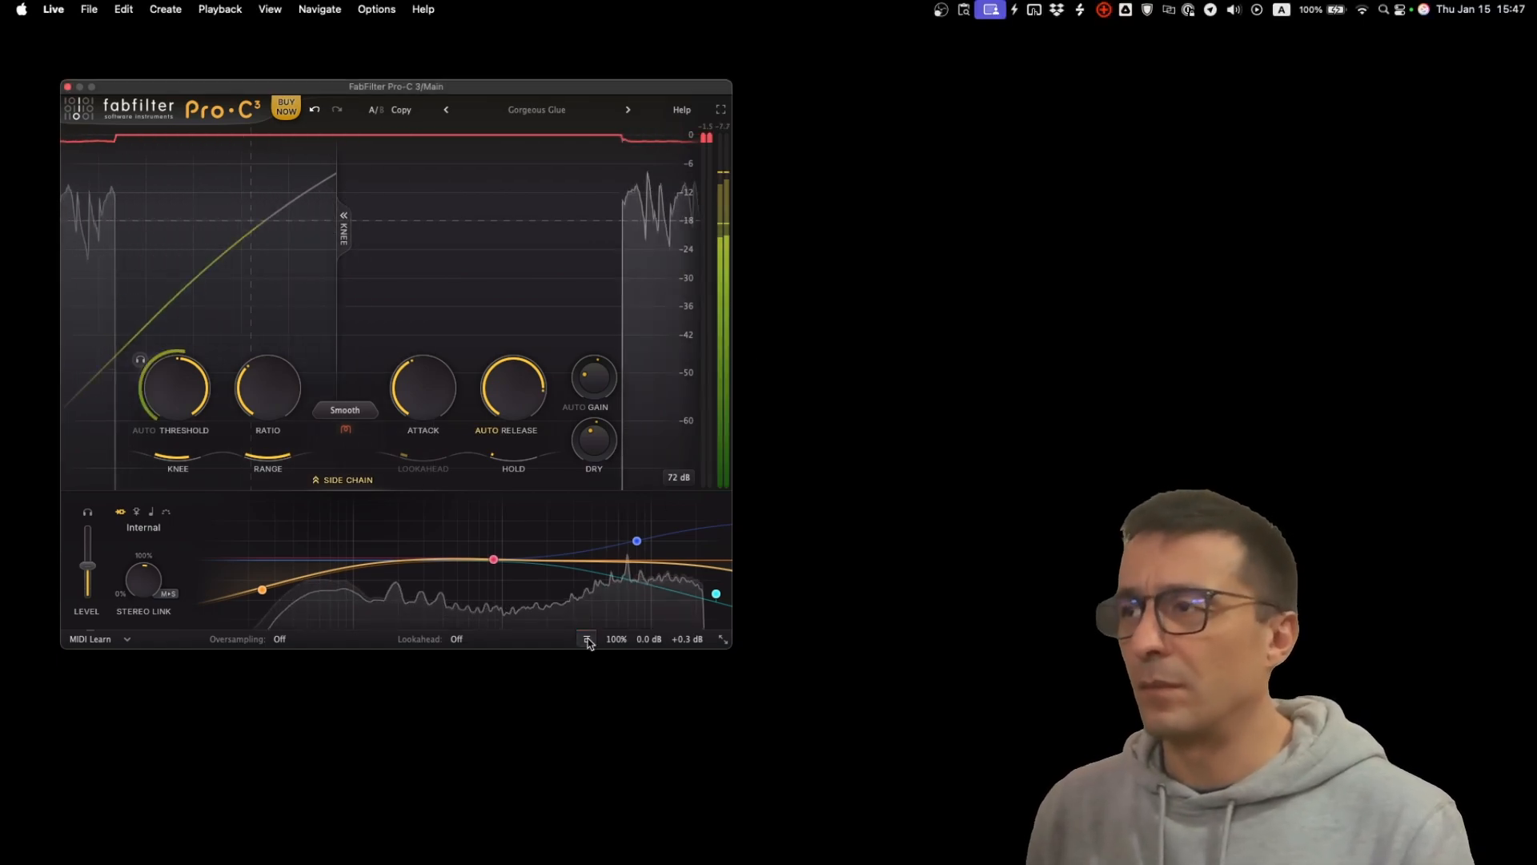
click(587, 641)
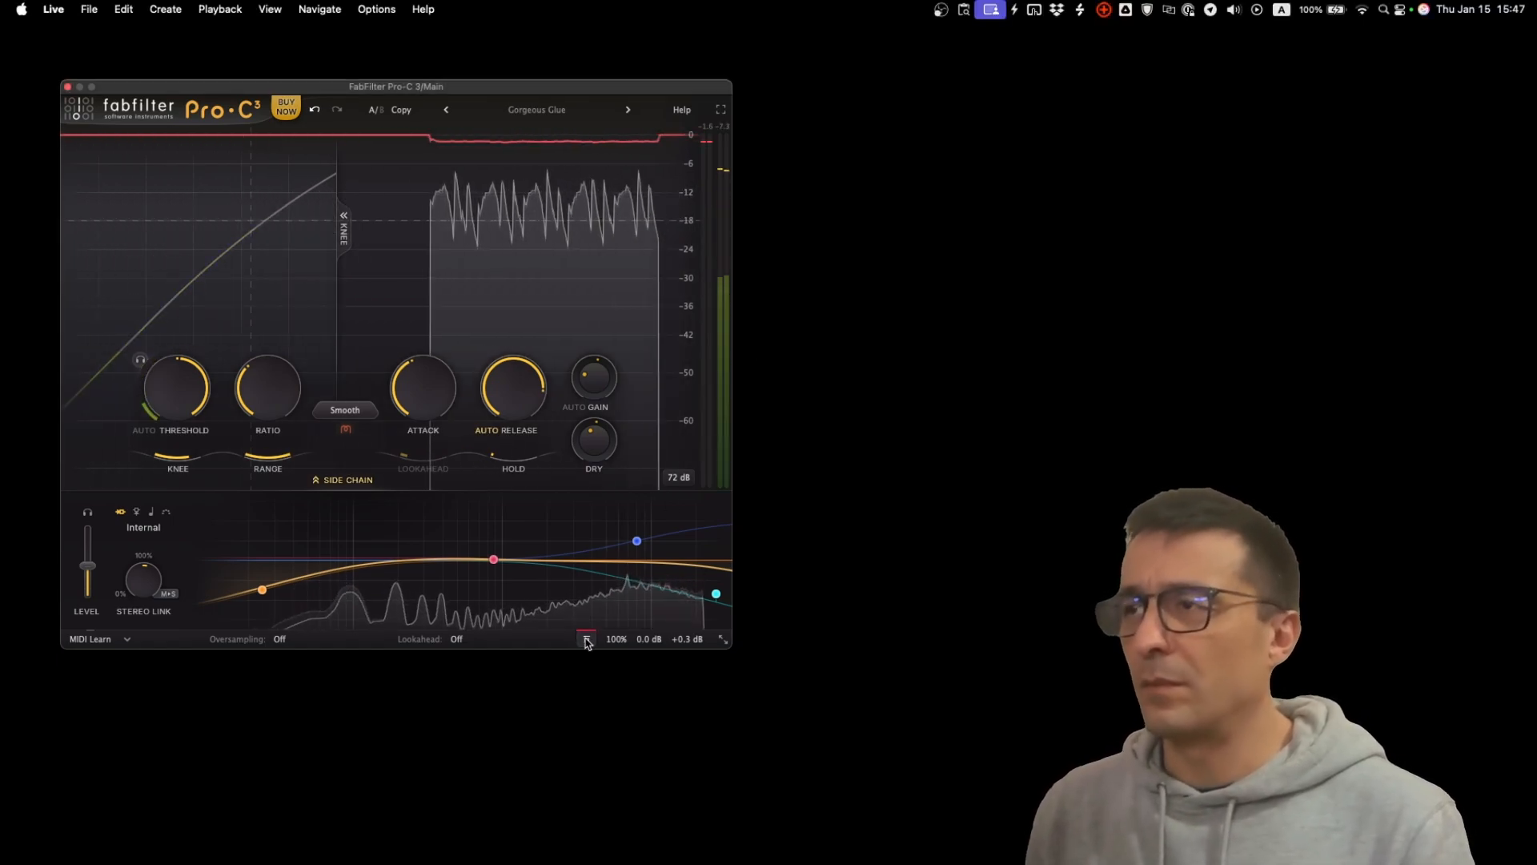
Compare the Gorgeous Glue preset with bypass during playback and raise the output level to about +0.6 dB.
click(587, 640)
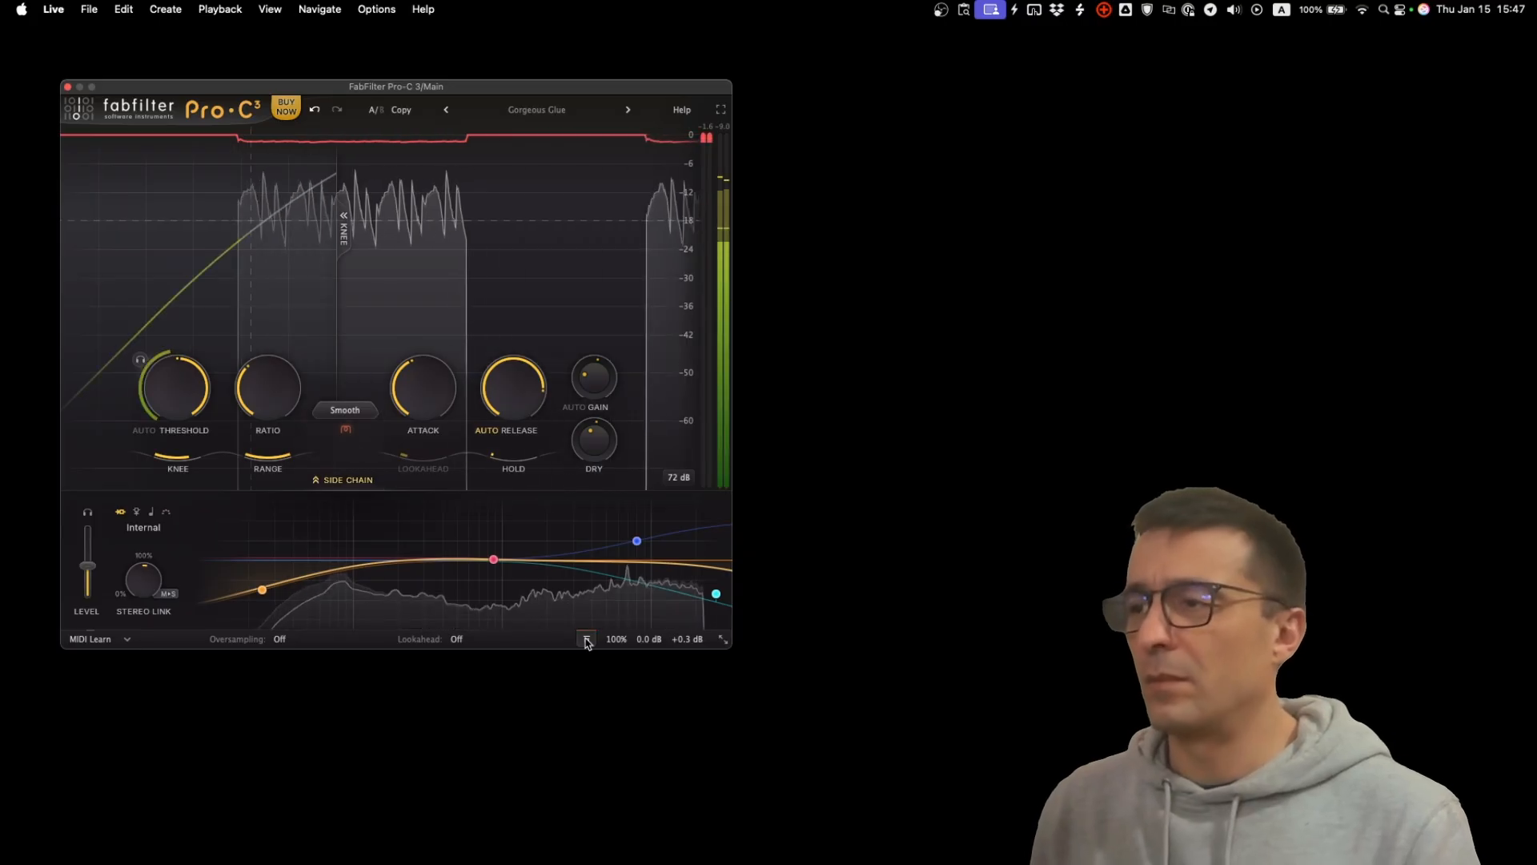
click(587, 640)
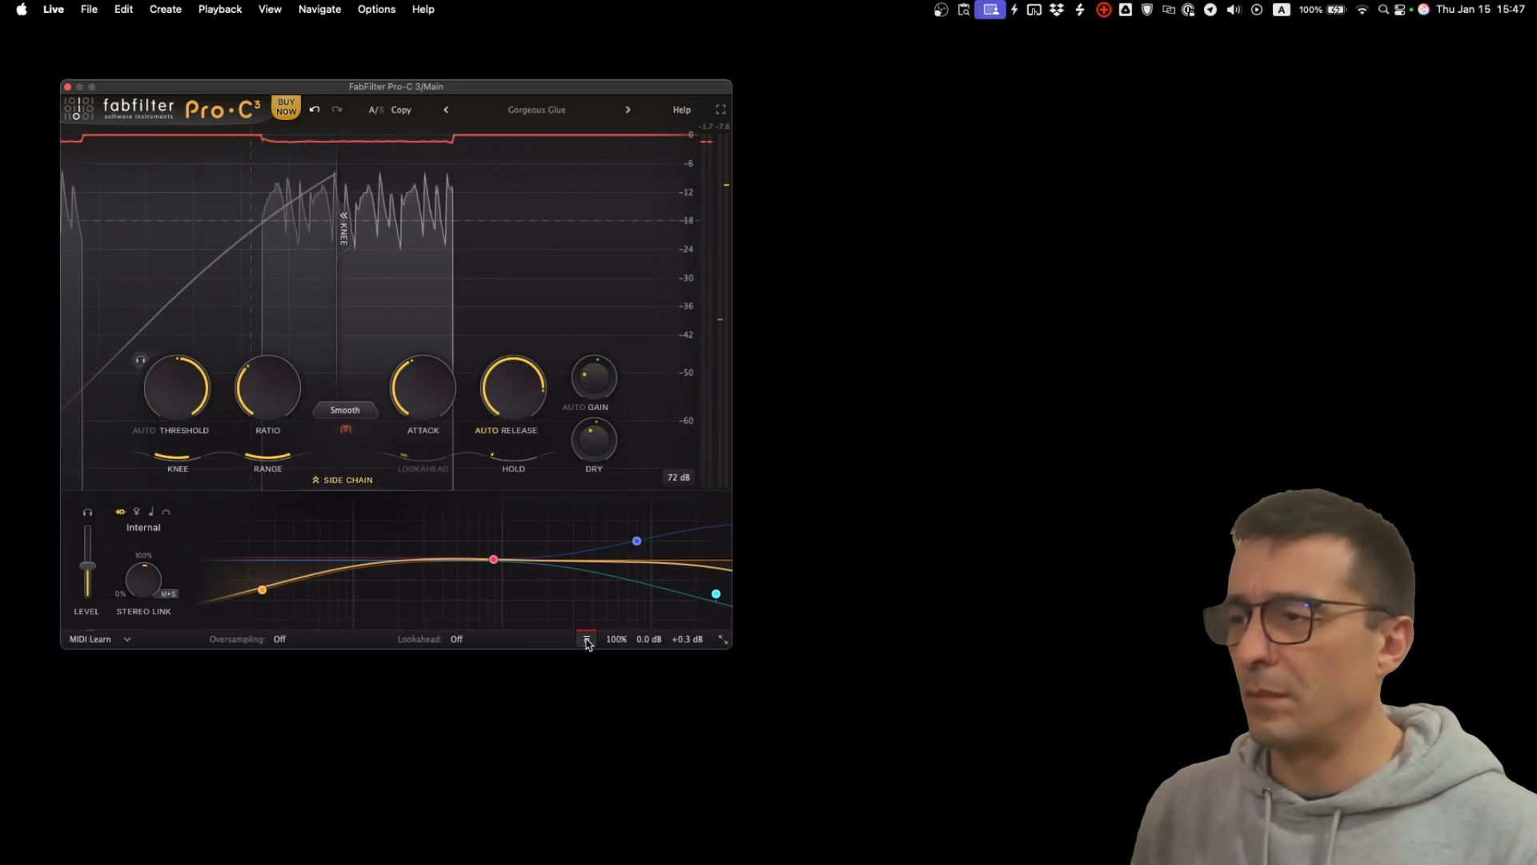
click(588, 640)
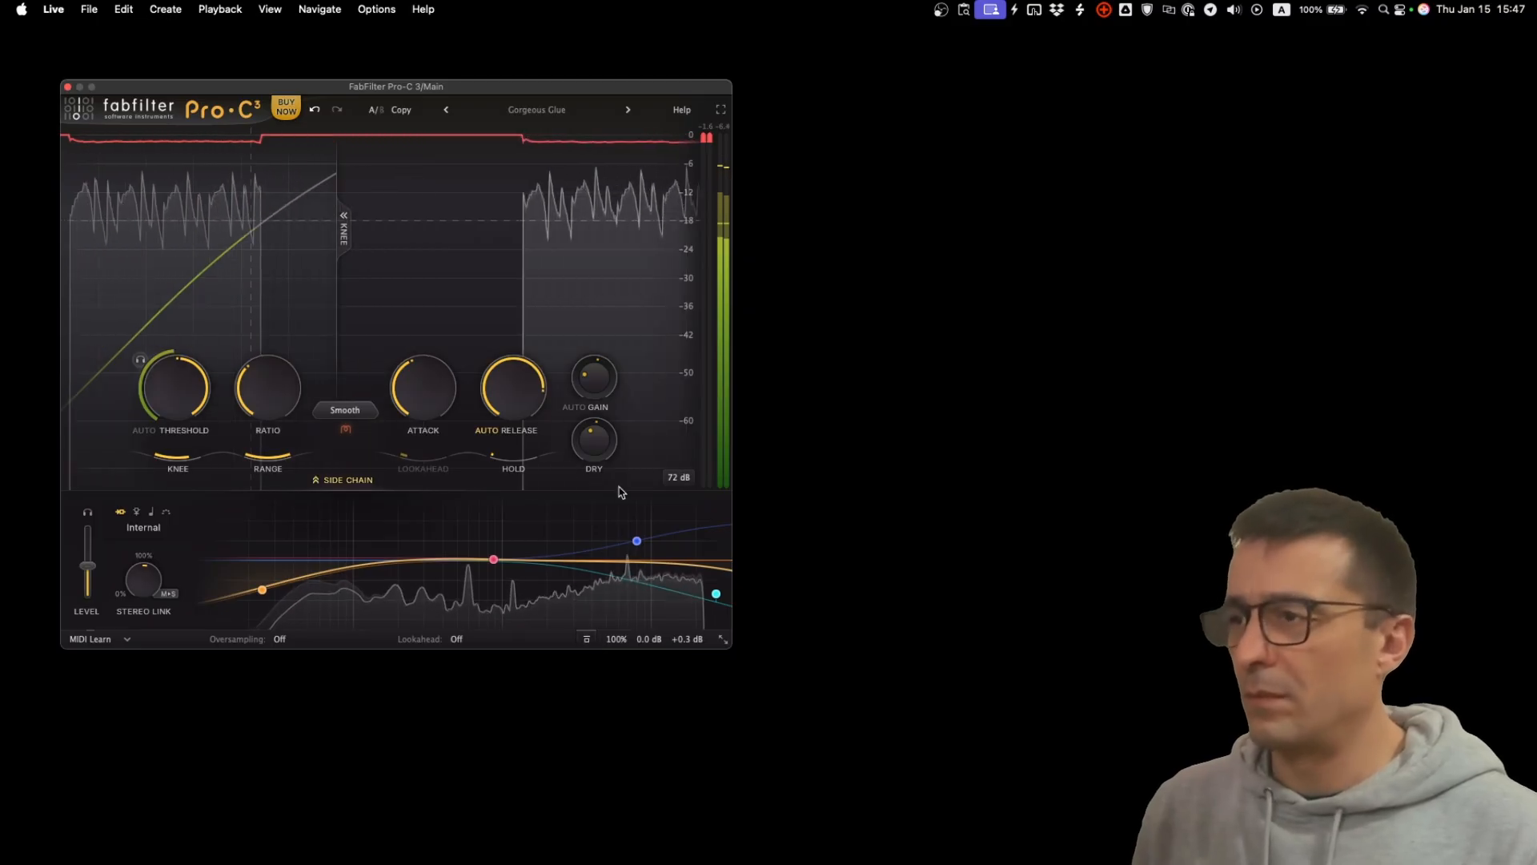
click(588, 641)
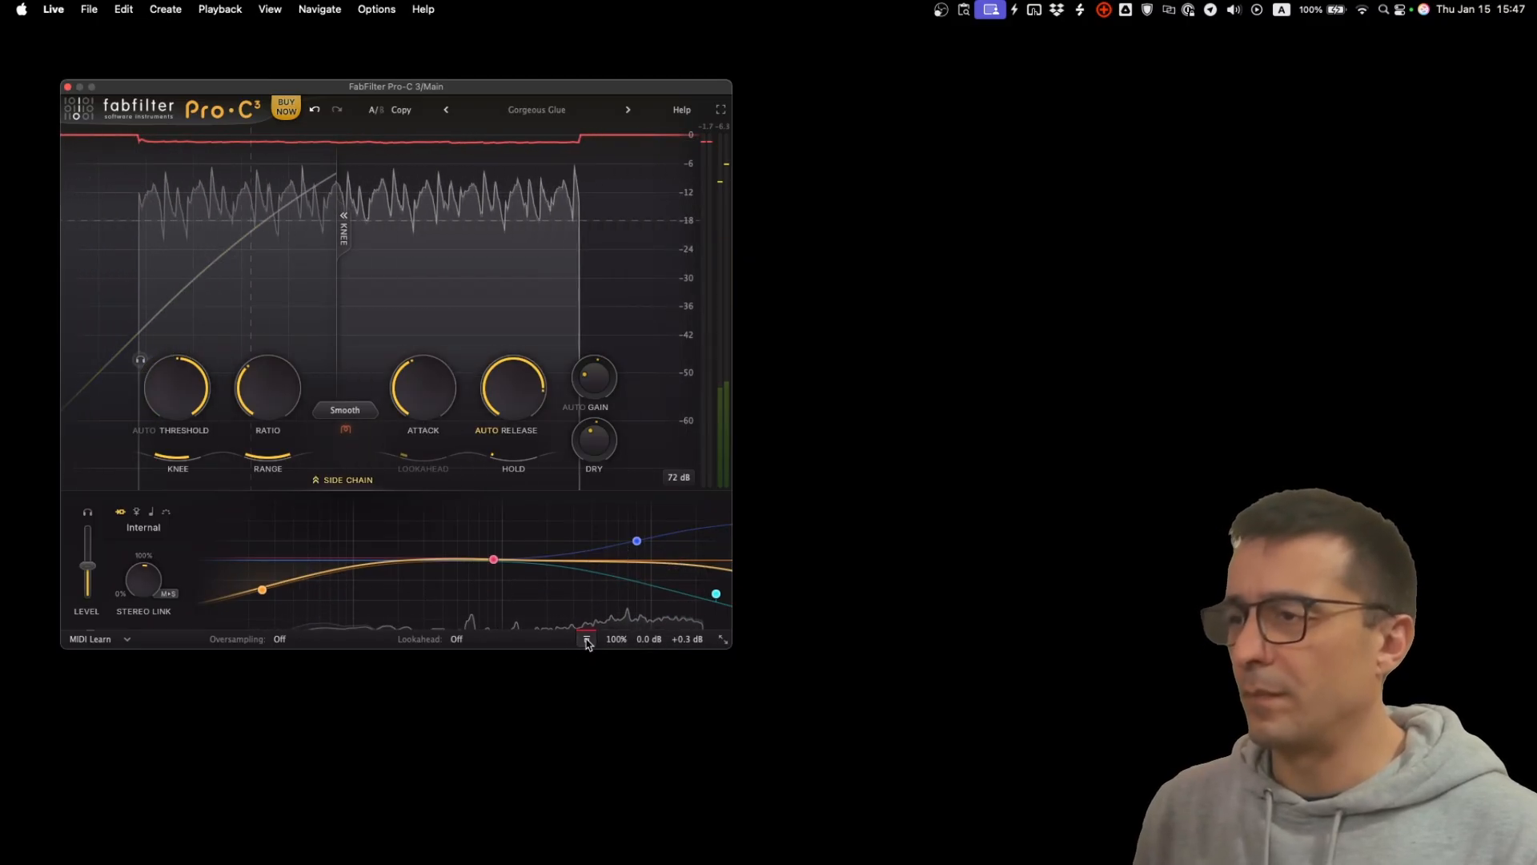
click(587, 640)
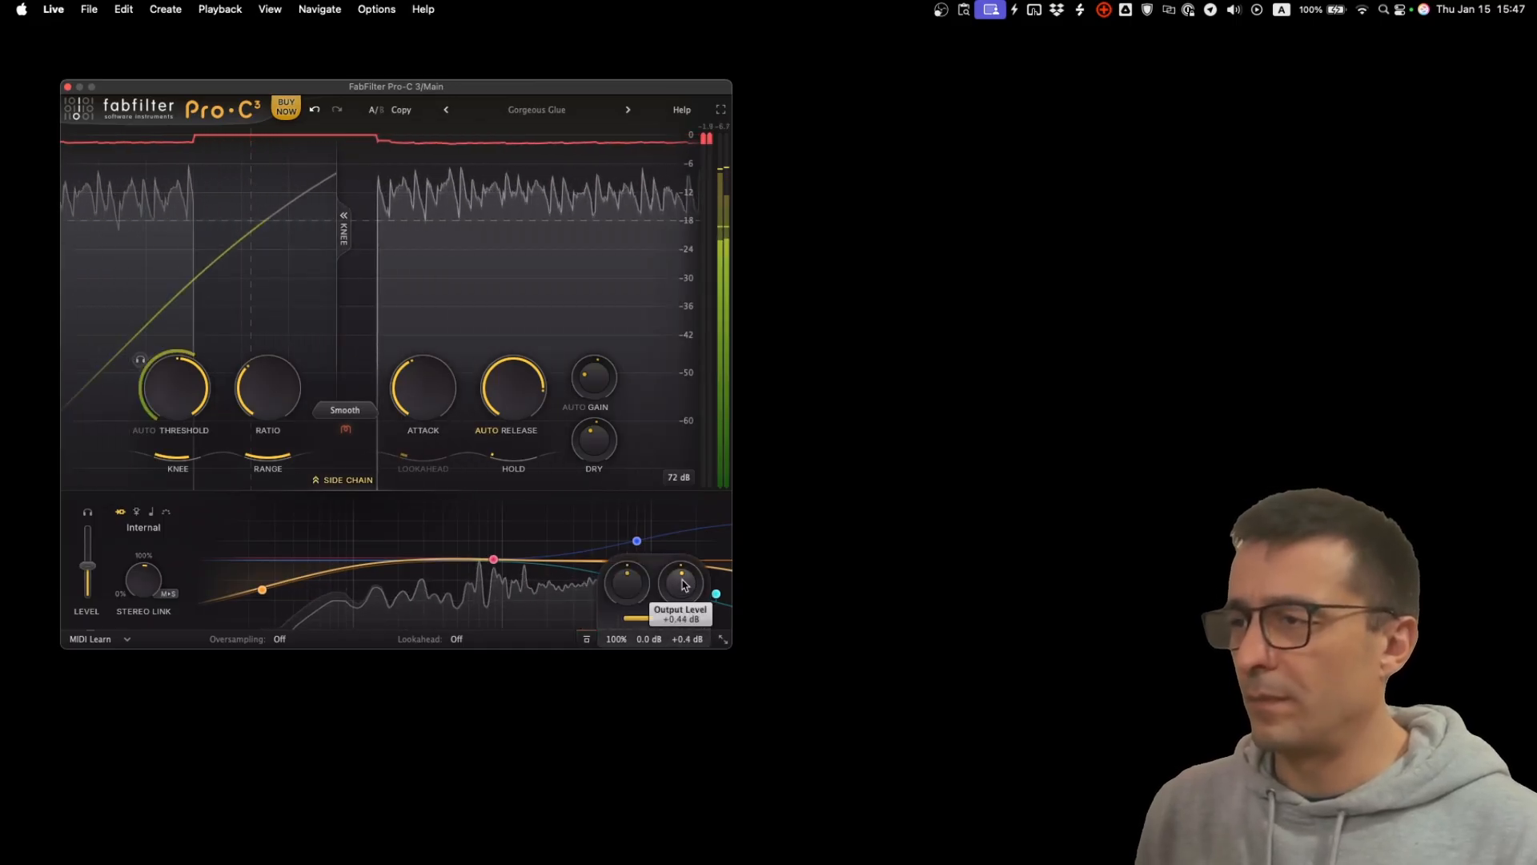
click(588, 641)
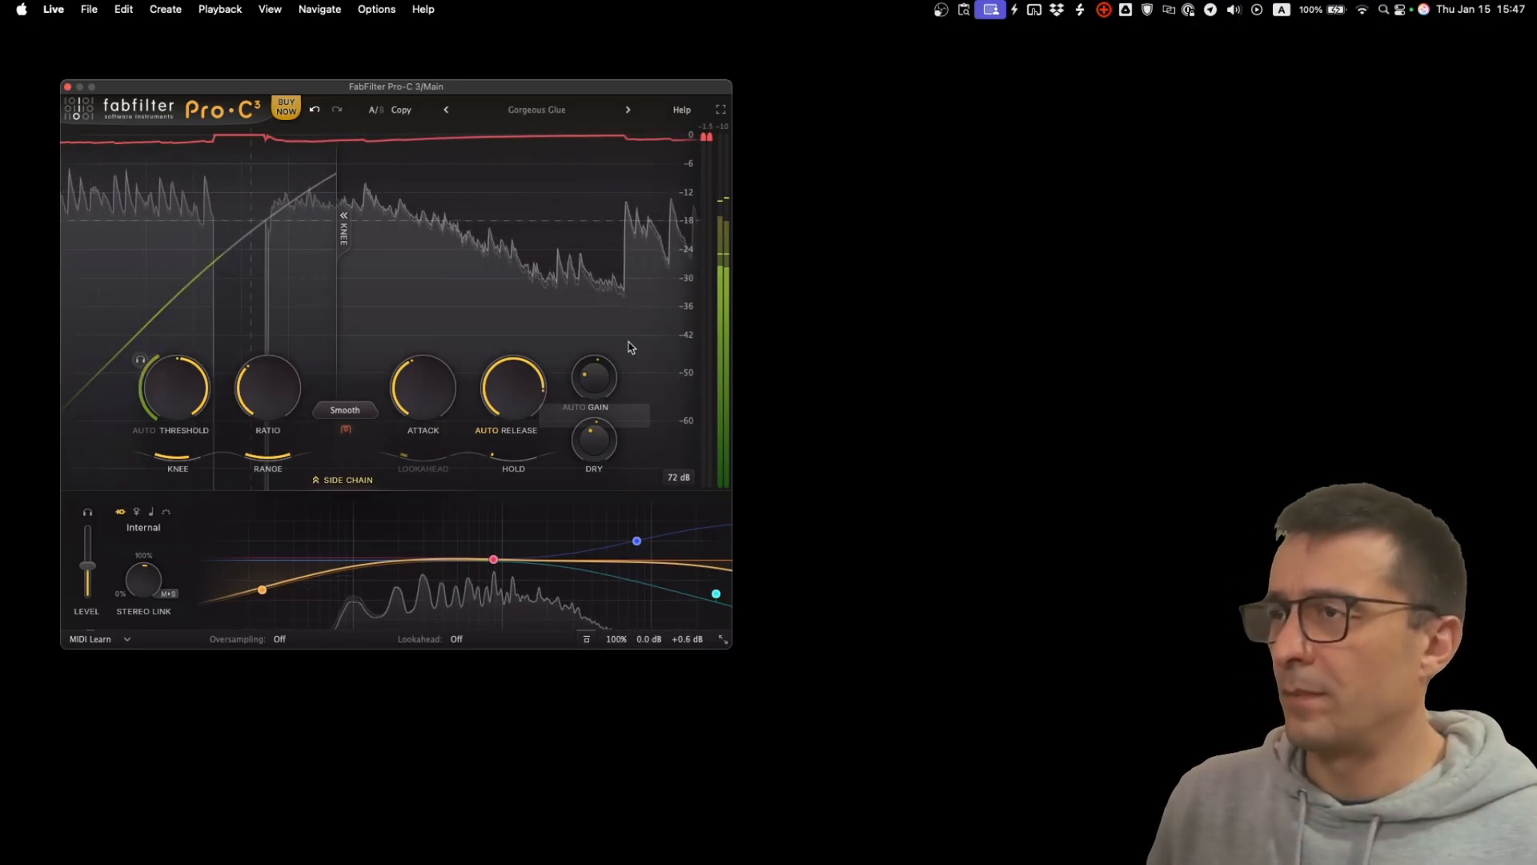
mouse_move(262, 590)
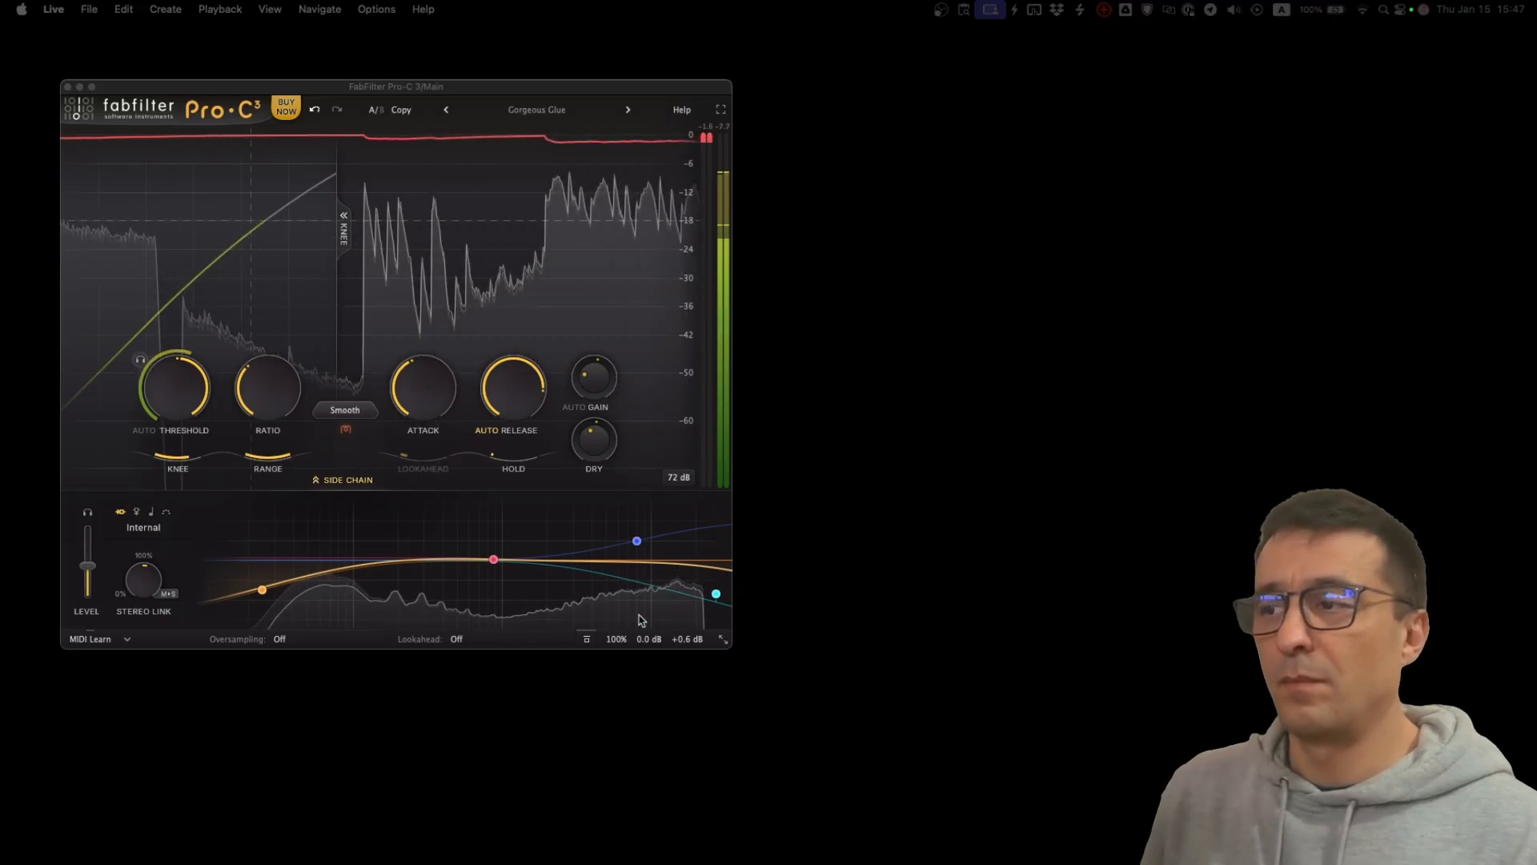
Fine-tune the output level to about +0.1 dB while switching between the compressed and bypassed signal.
click(589, 639)
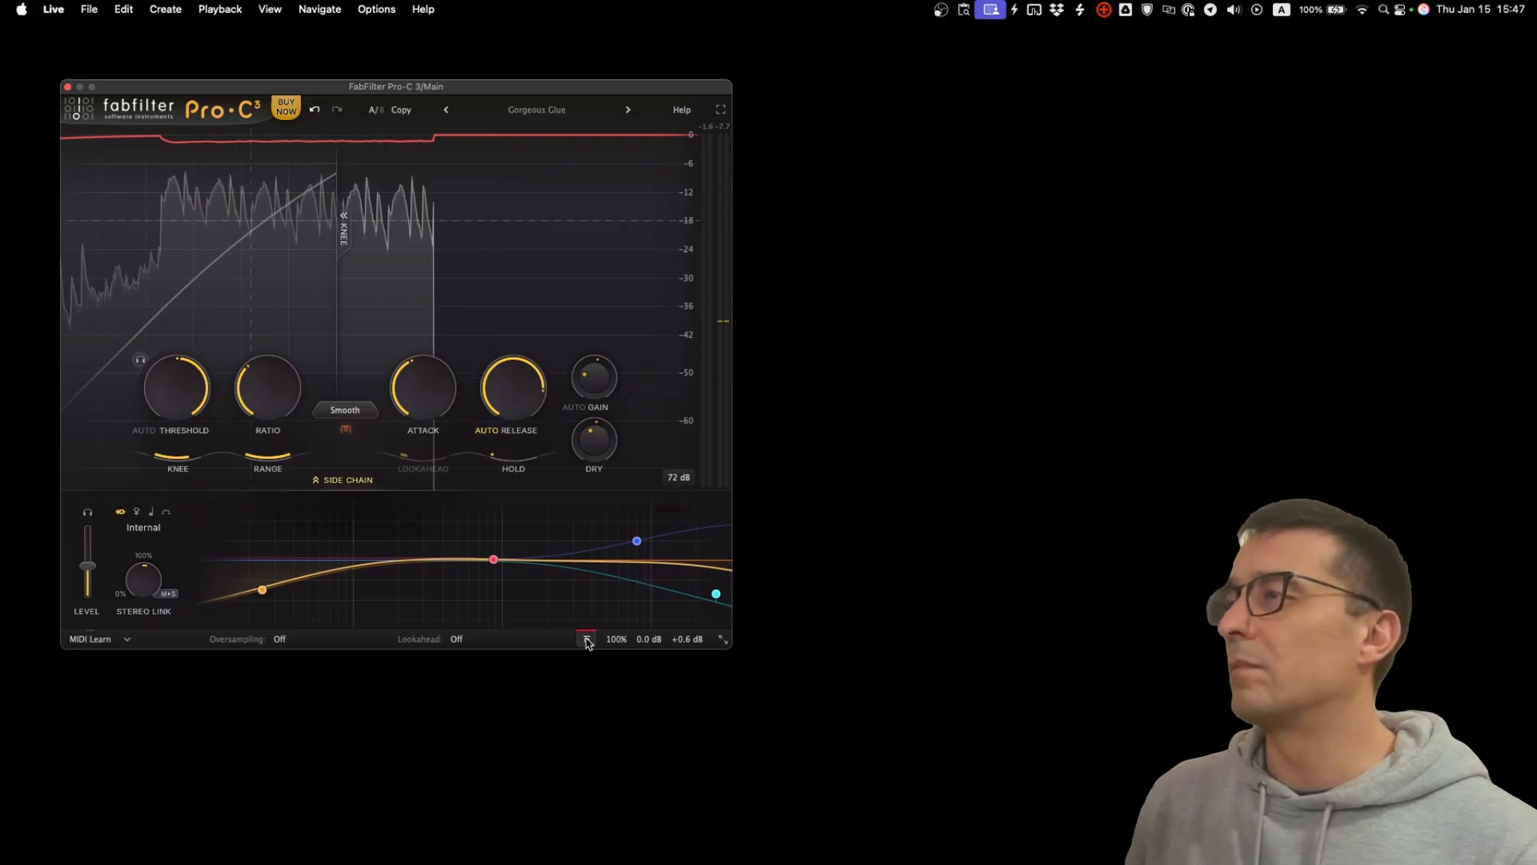
click(587, 639)
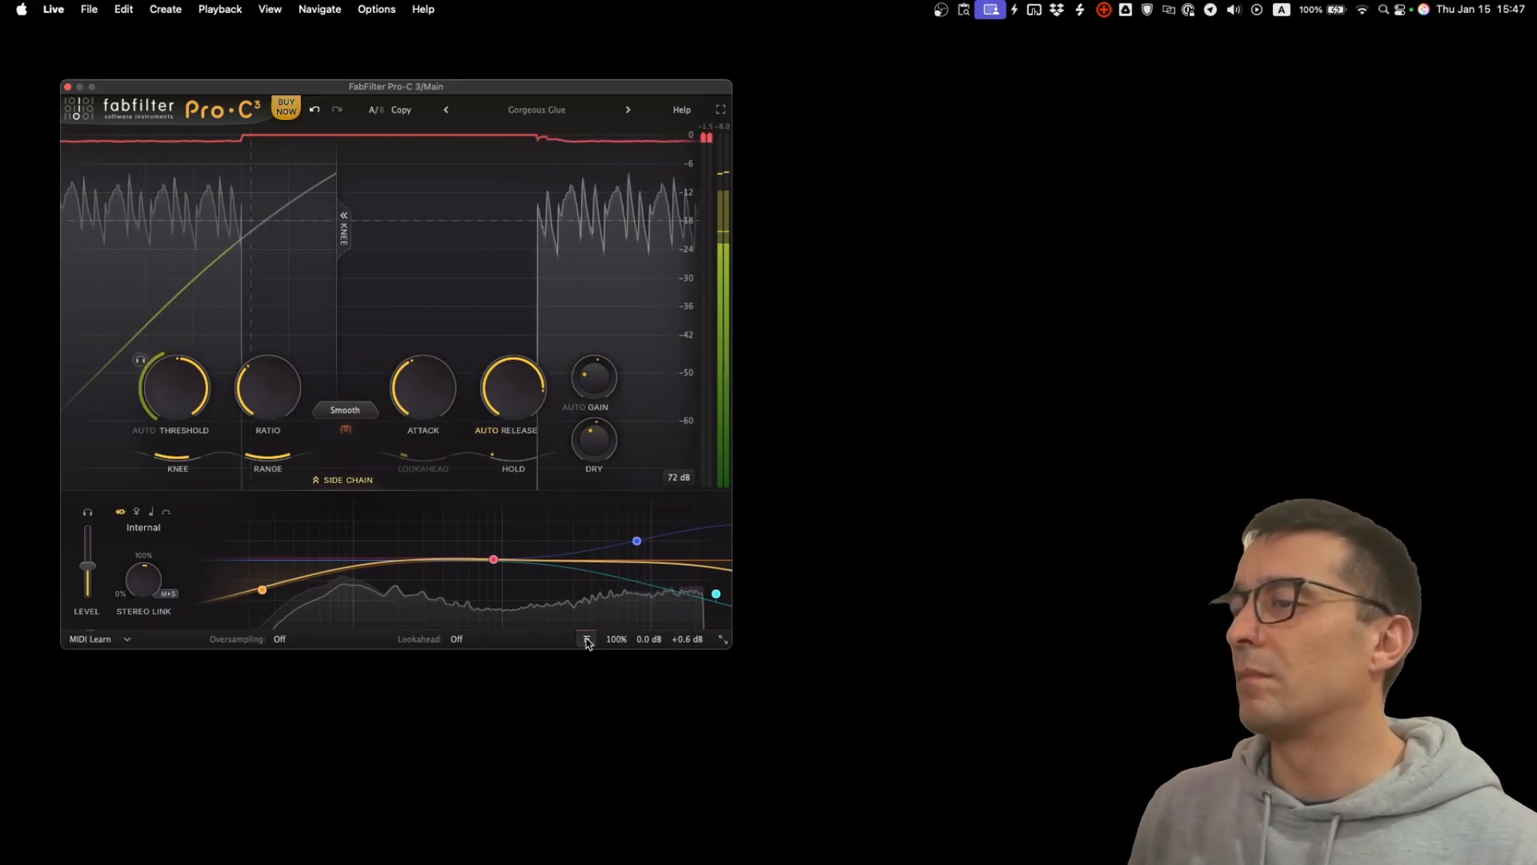
click(588, 641)
mouse_move(680, 643)
drag(683, 586, 684, 580)
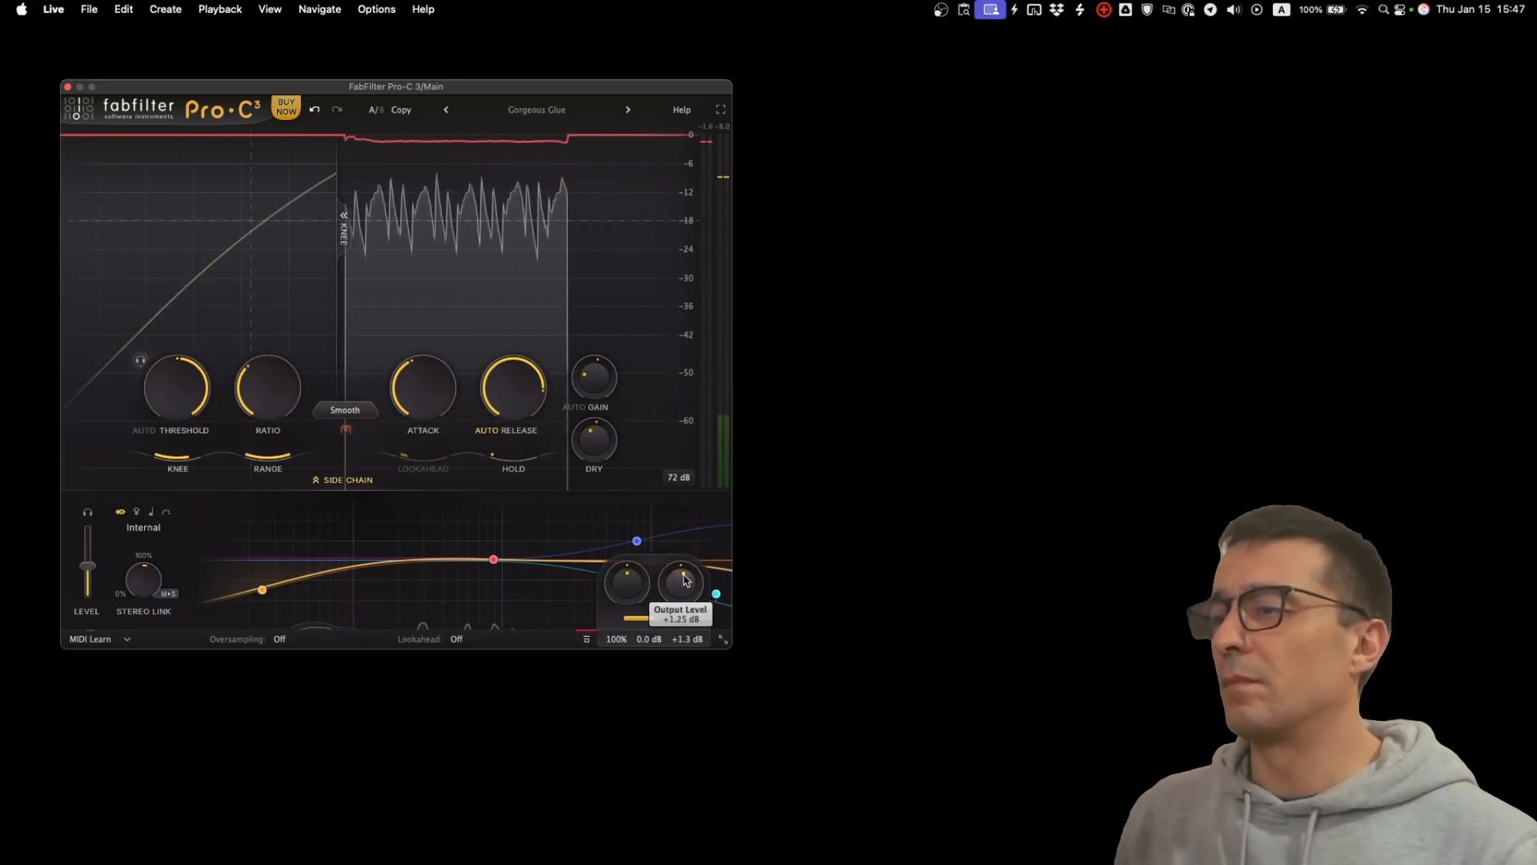
click(589, 640)
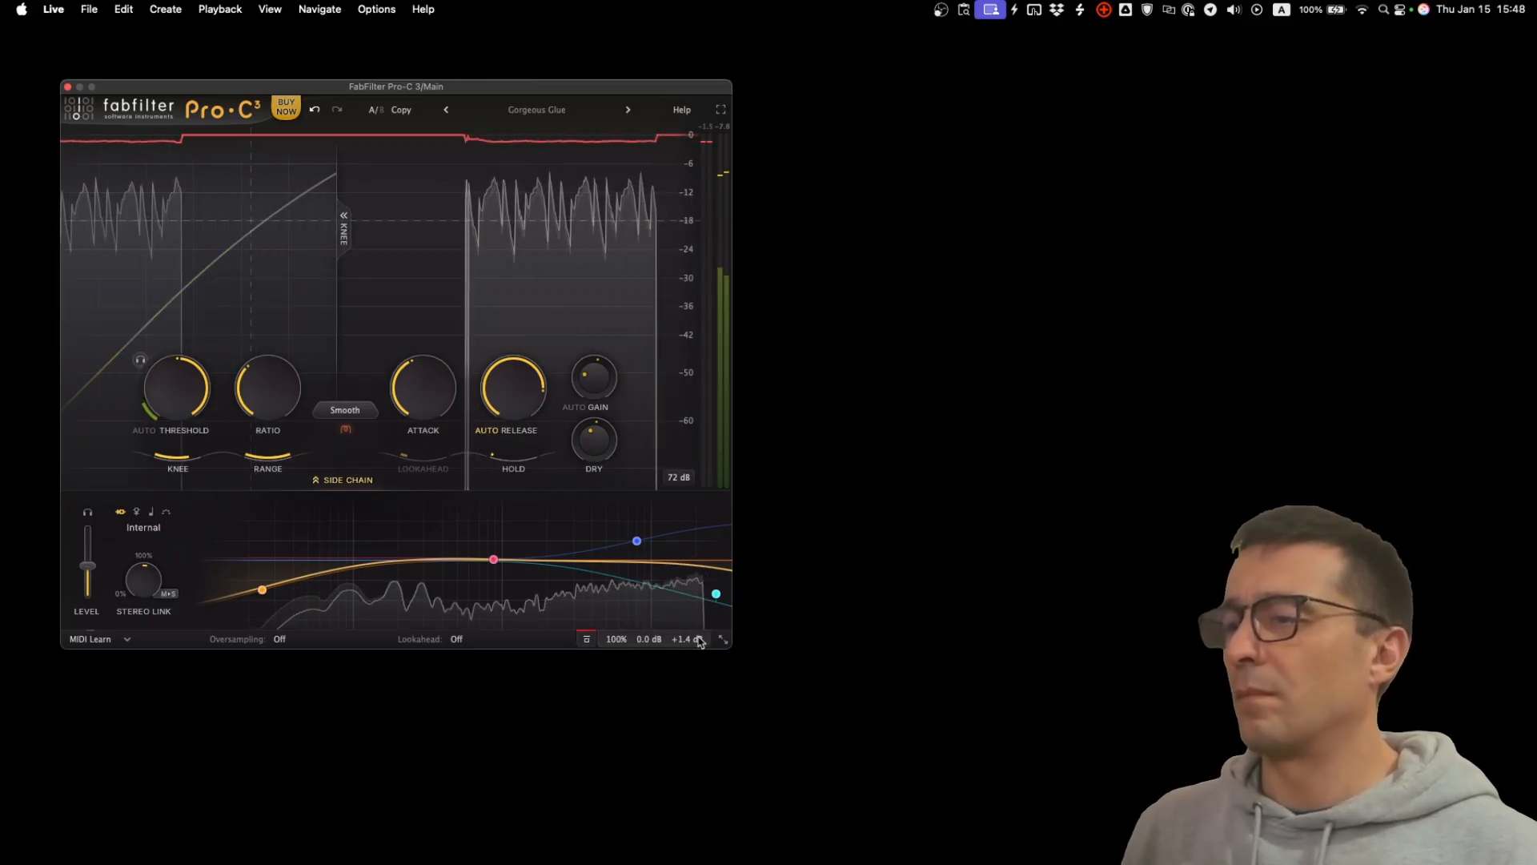
mouse_move(680, 638)
drag(686, 599, 687, 613)
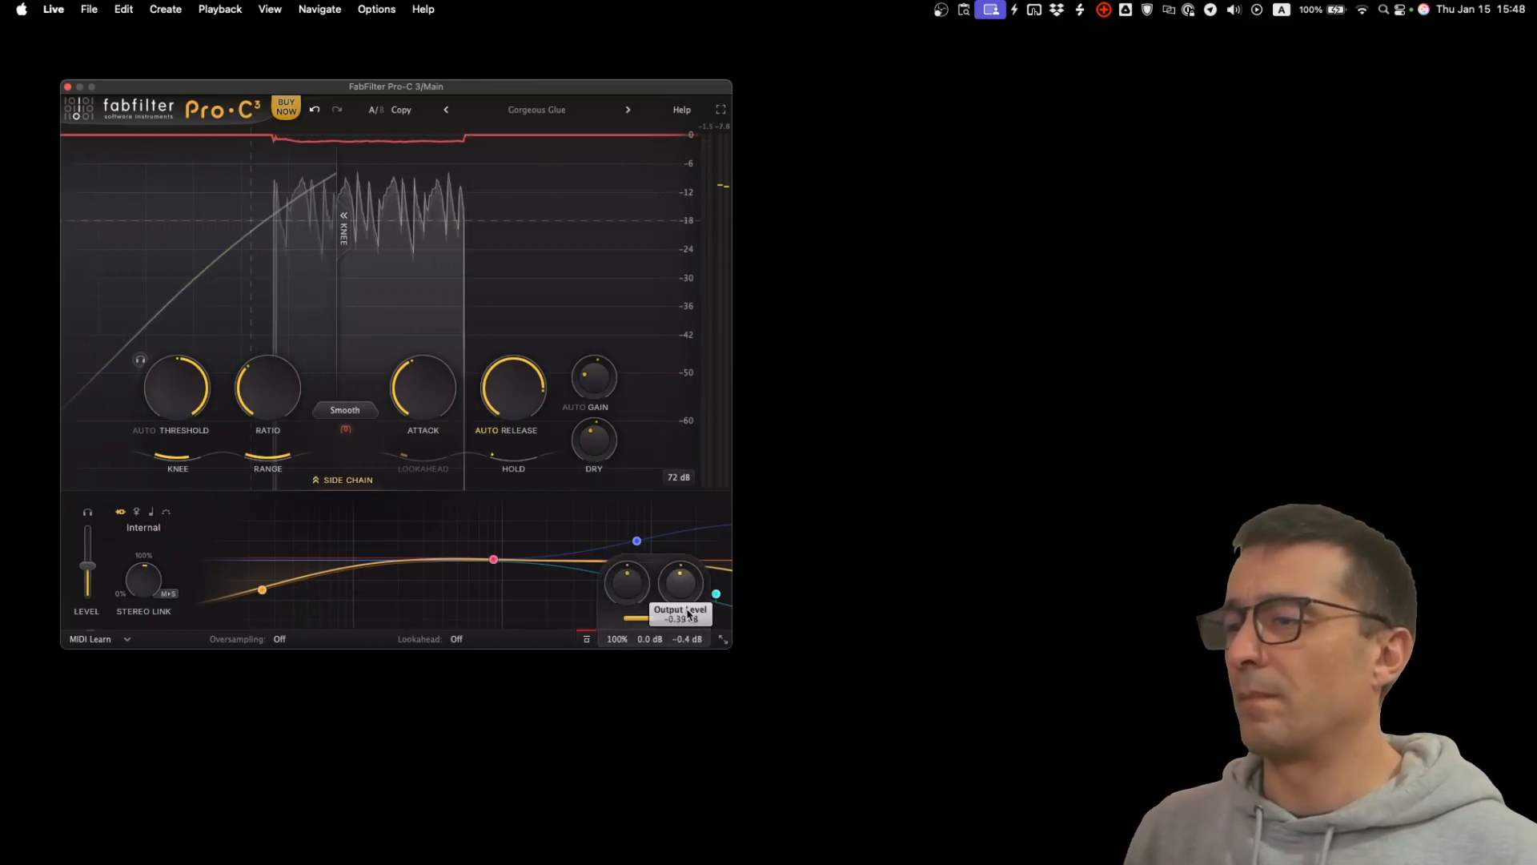
click(589, 641)
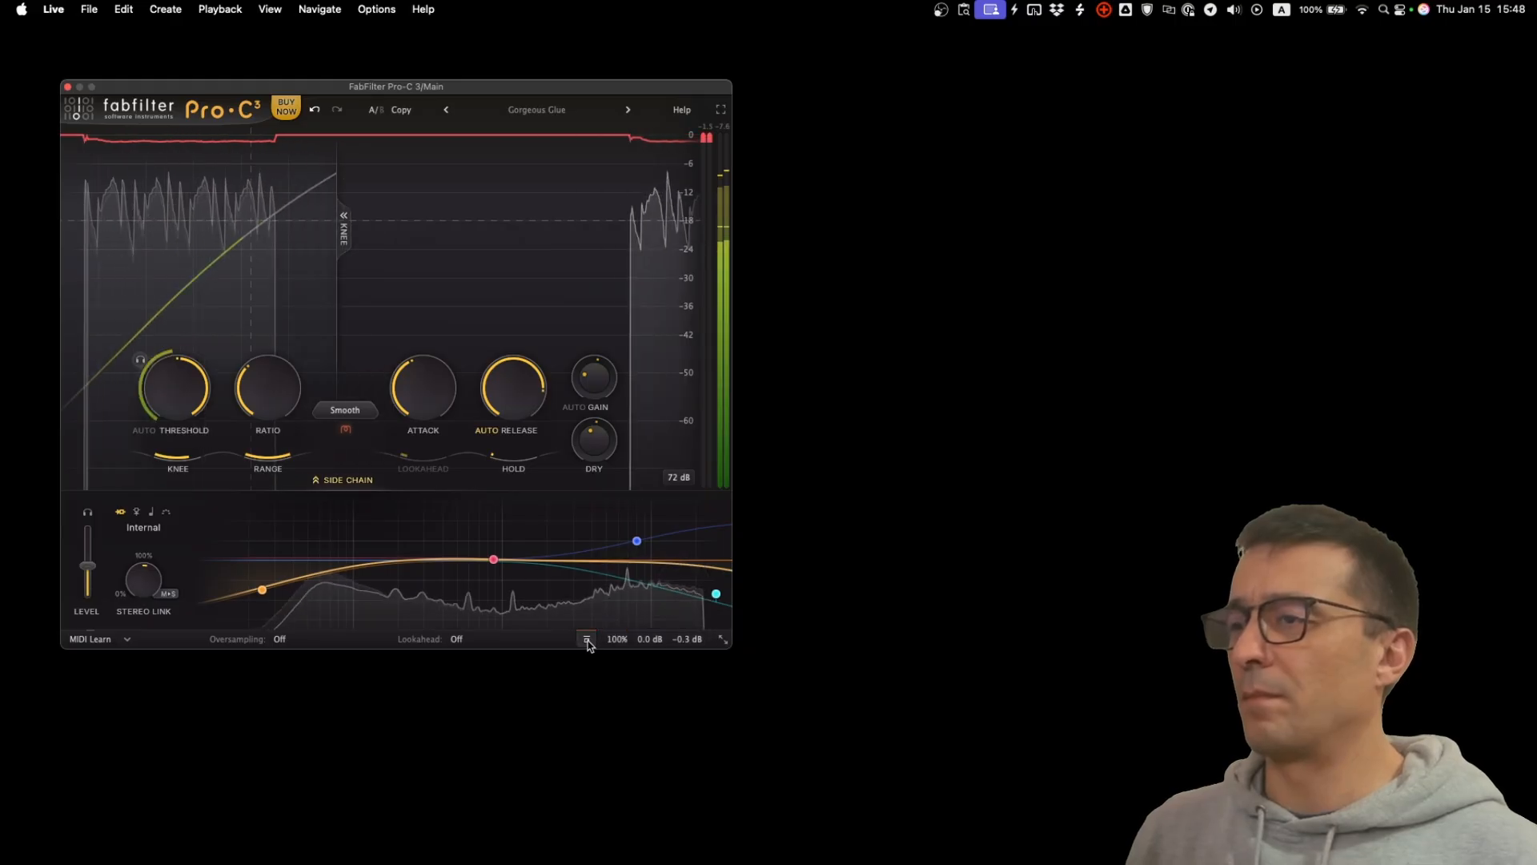
mouse_move(680, 638)
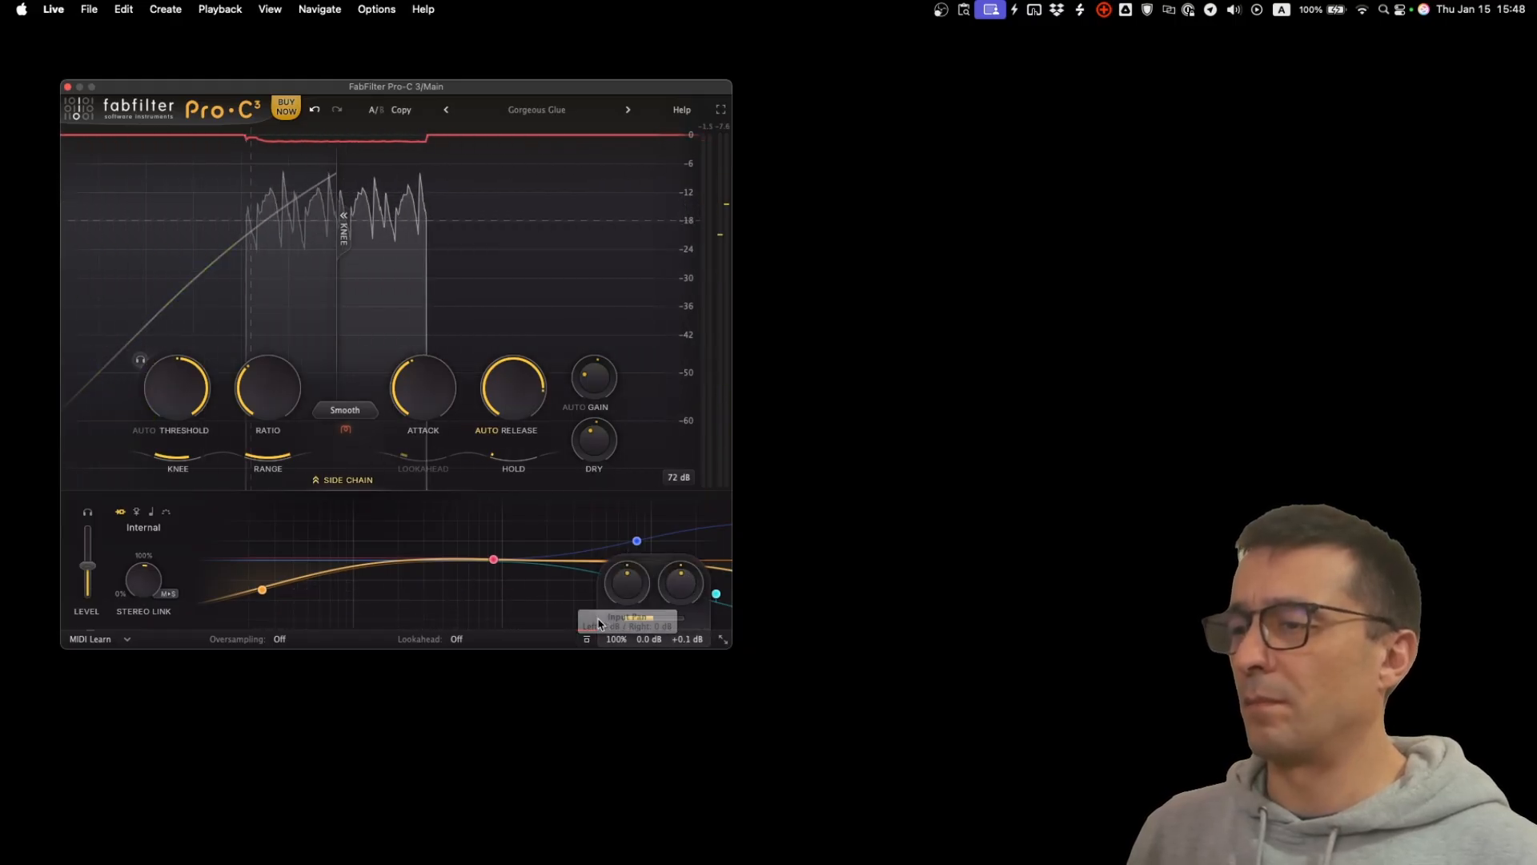
click(587, 641)
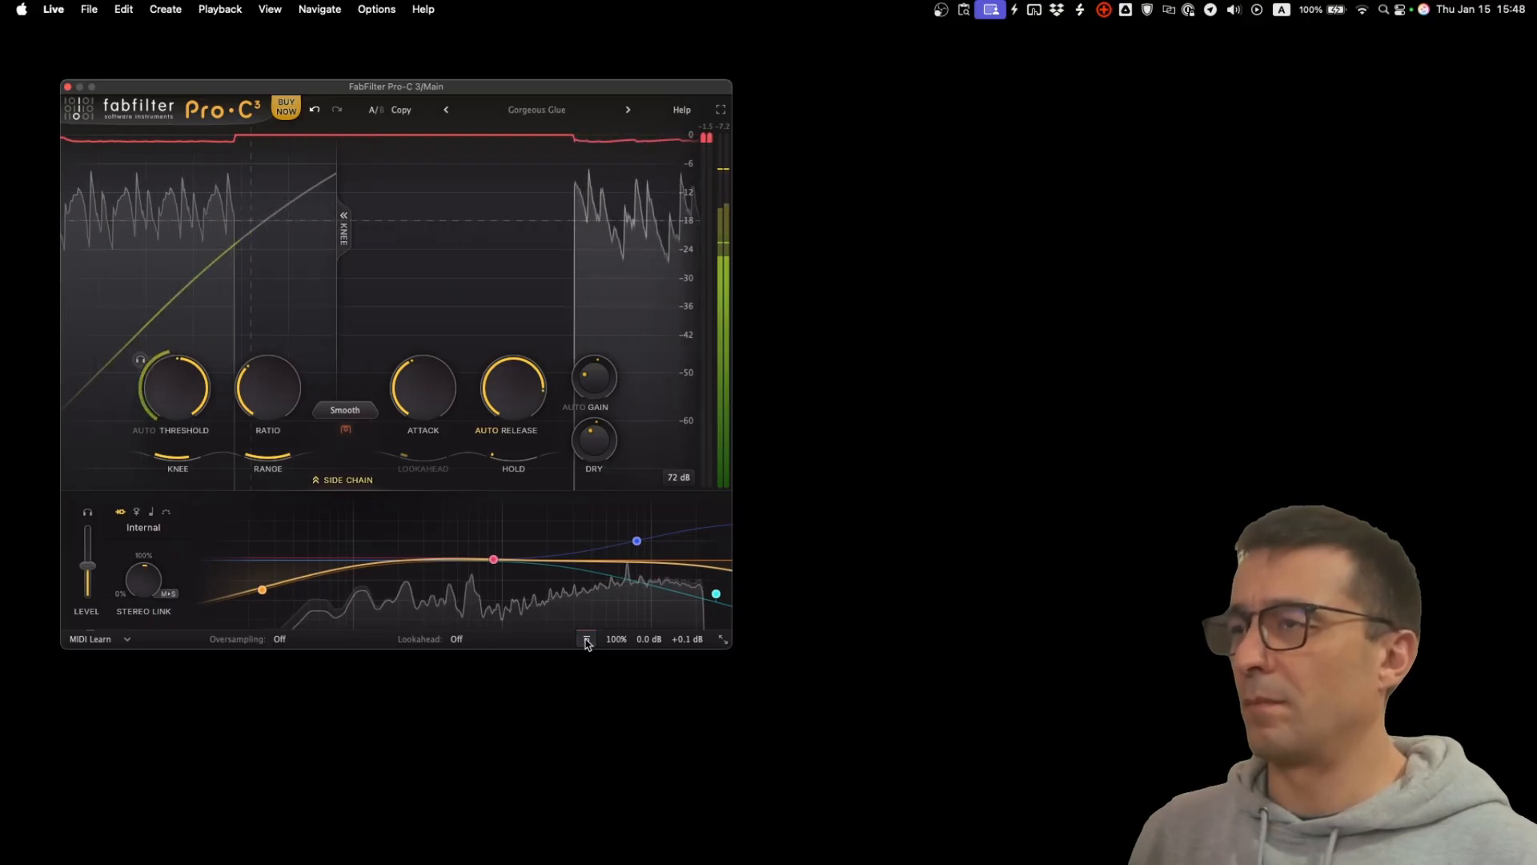
Check Gorgeous Glue against bypass again at the matched loudness, and stop playback.
click(586, 641)
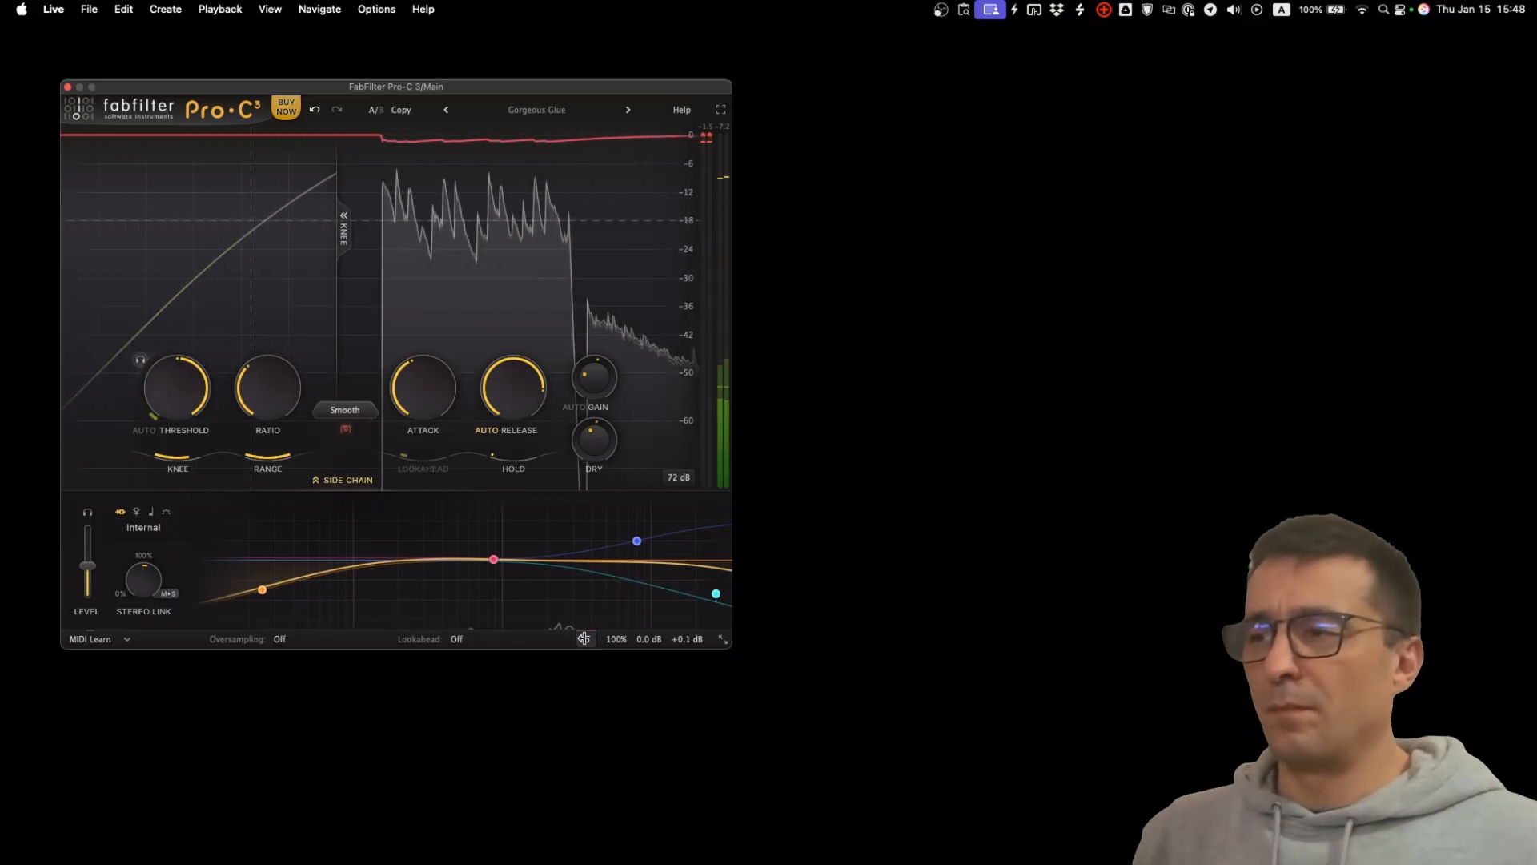
click(584, 638)
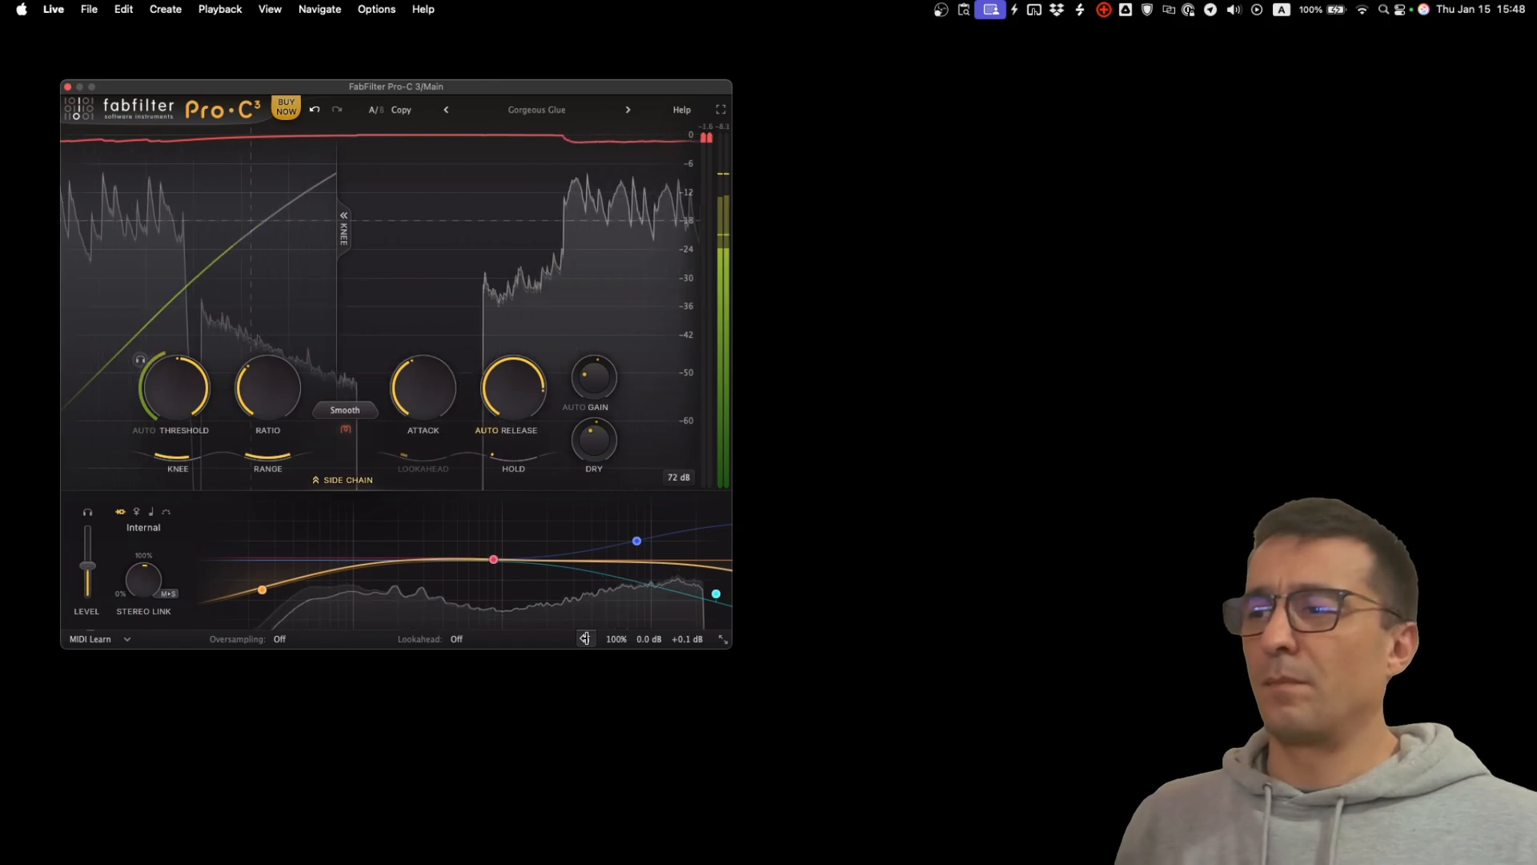
click(584, 638)
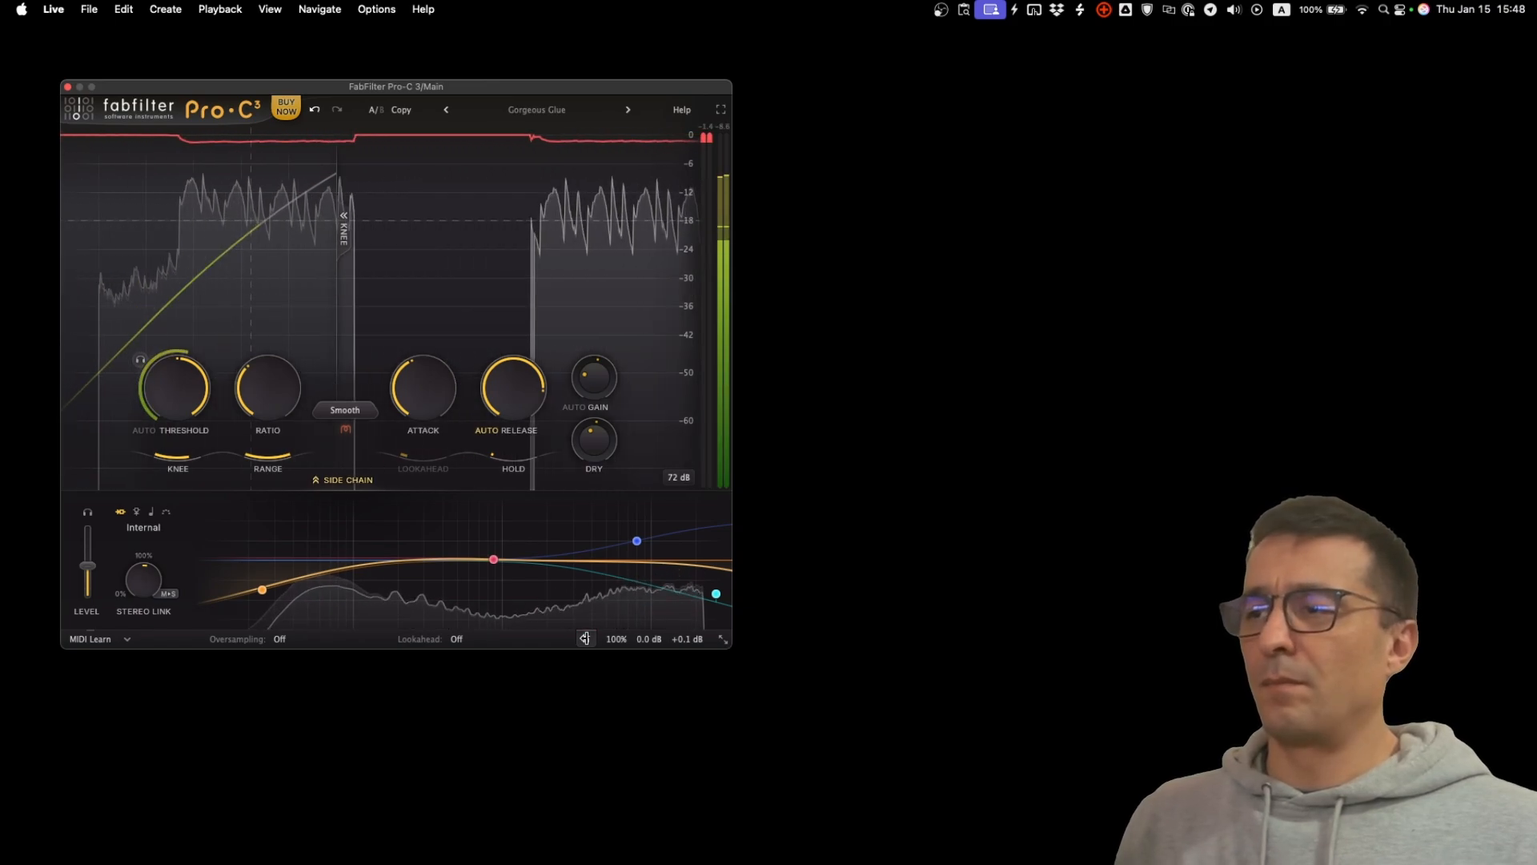
click(586, 638)
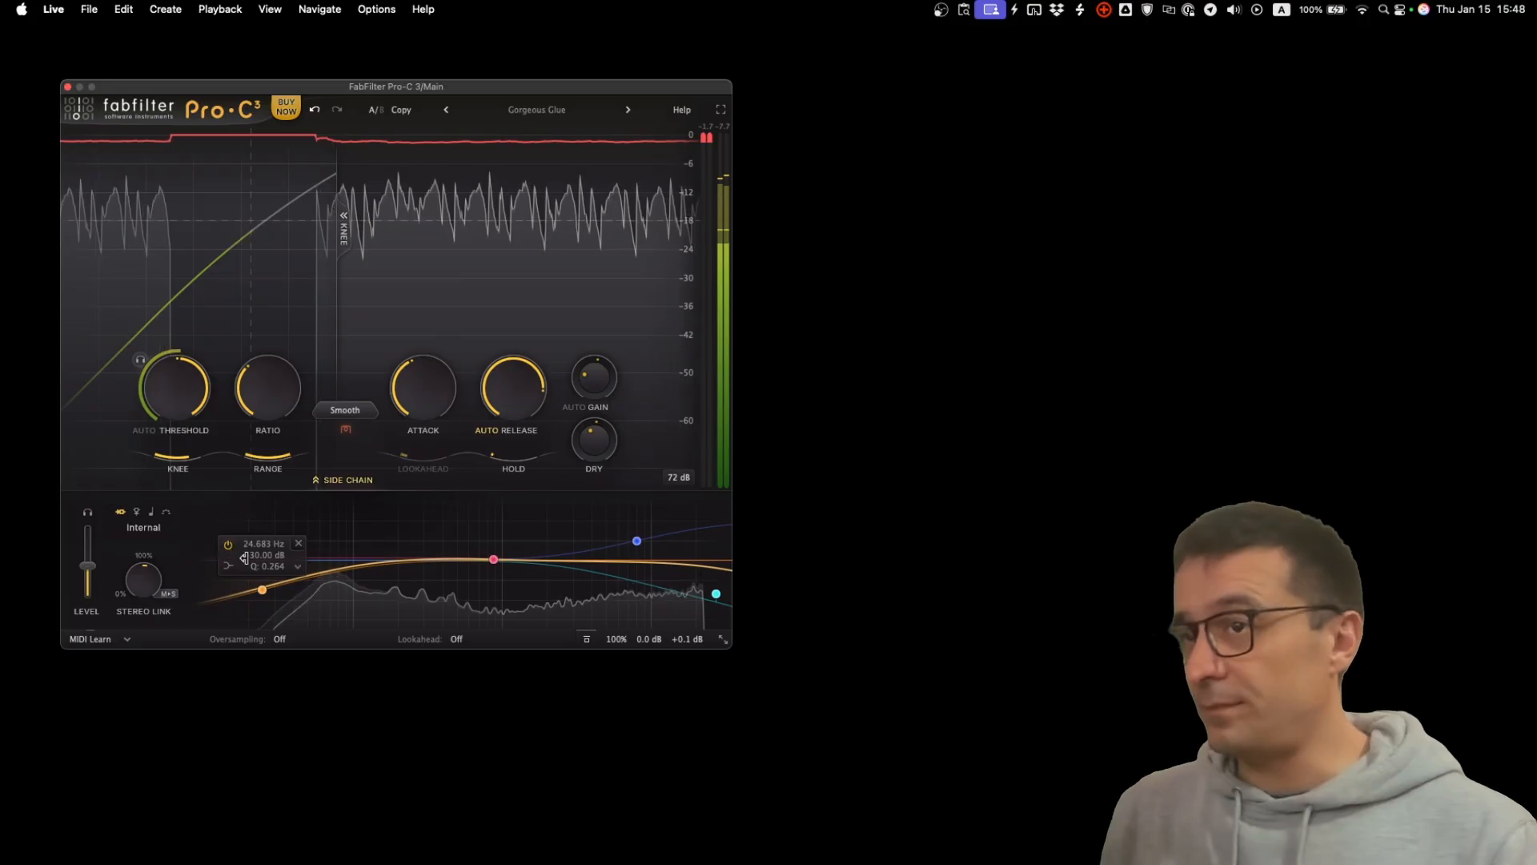
key(space)
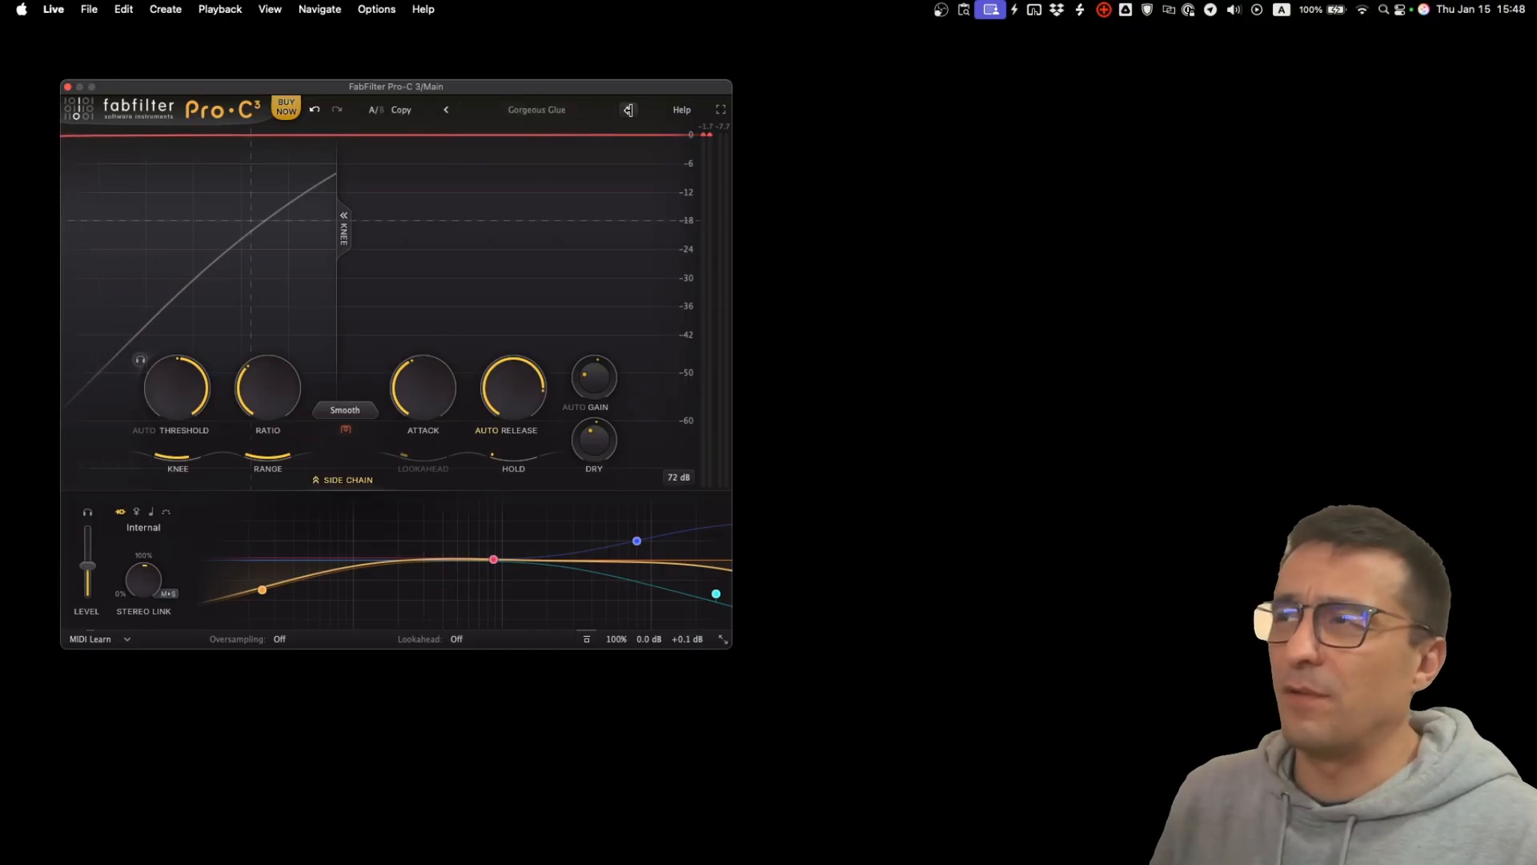
click(626, 110)
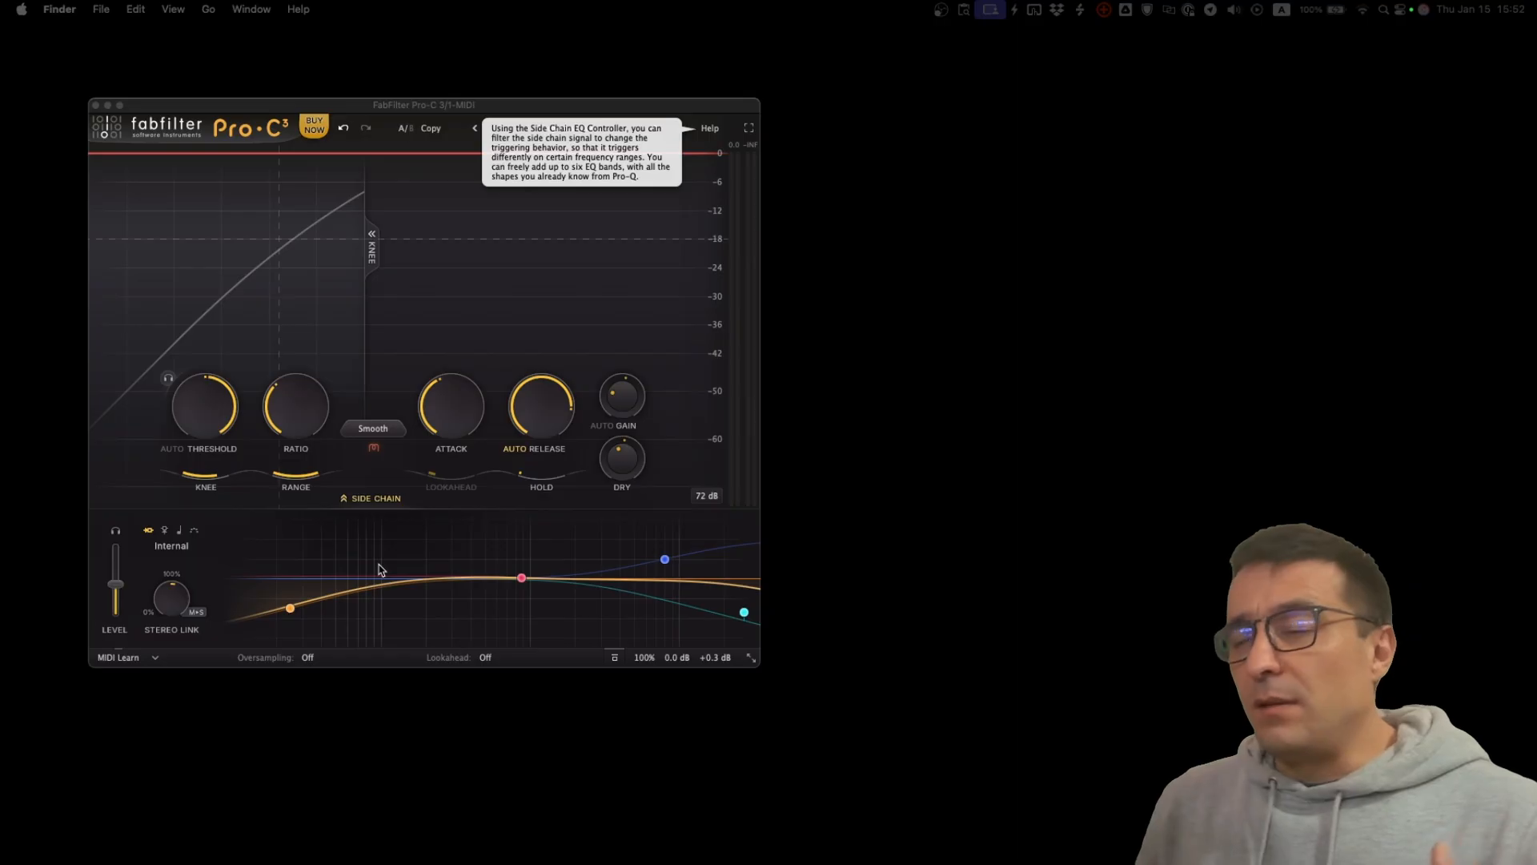
Add an all-pass band to the side-chain EQ at about 85 Hz with a 12 dB/oct slope.
click(380, 570)
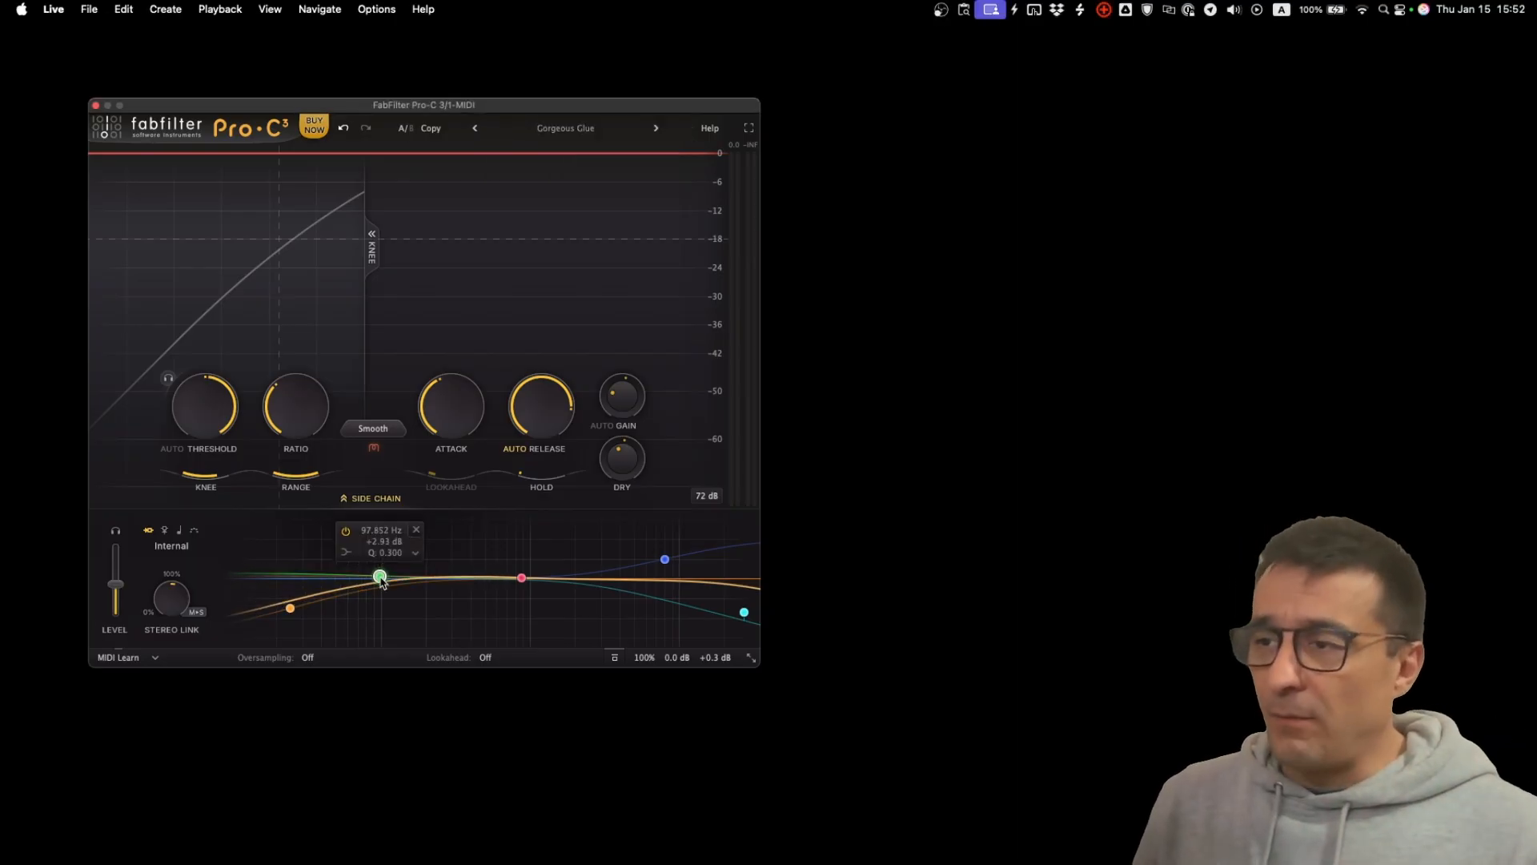
right_click(381, 580)
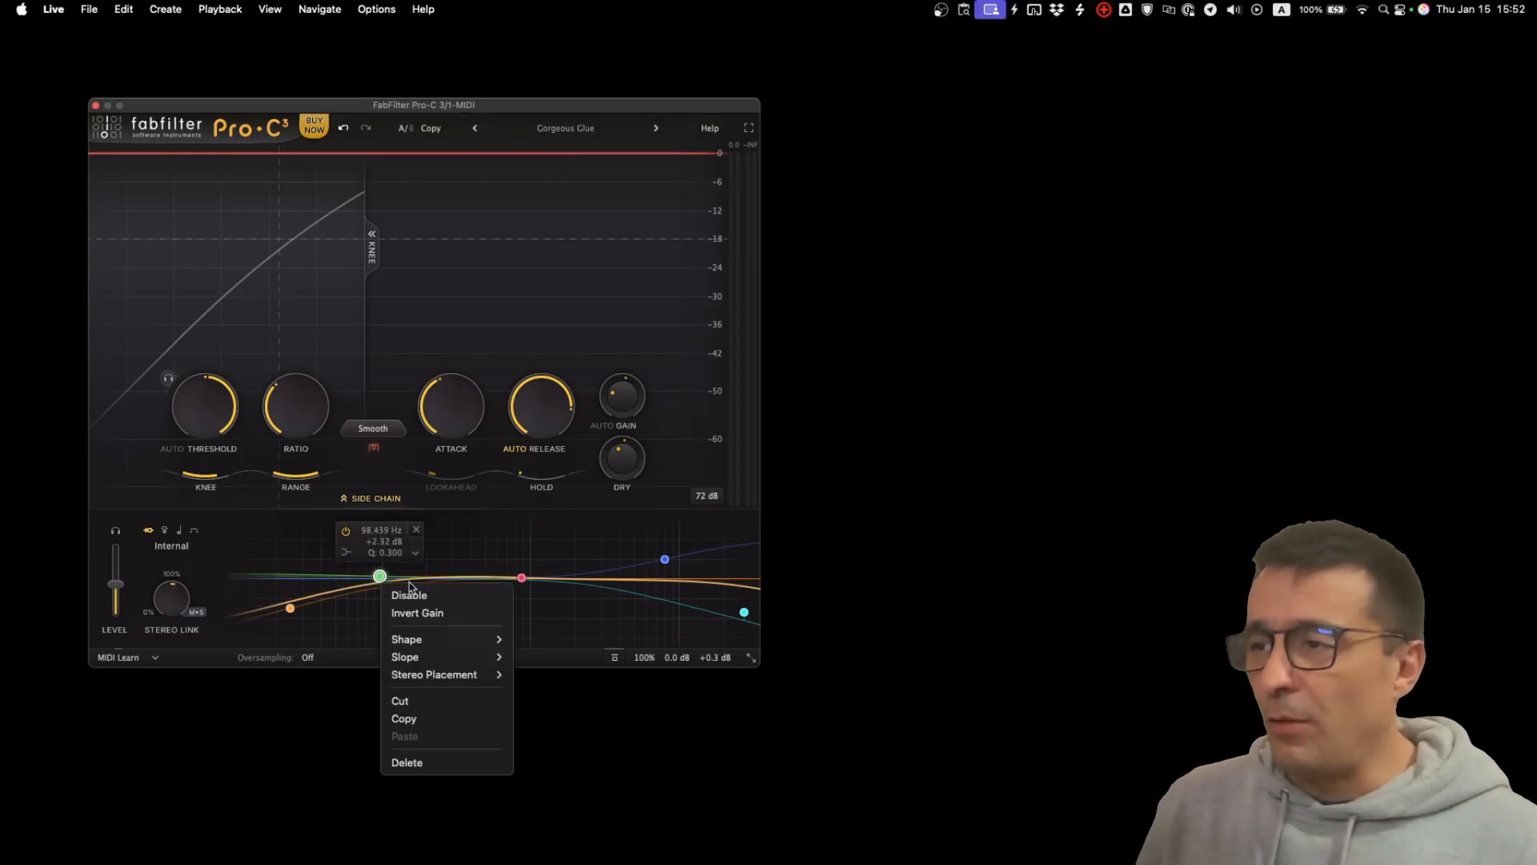
click(557, 799)
drag(382, 585, 330, 583)
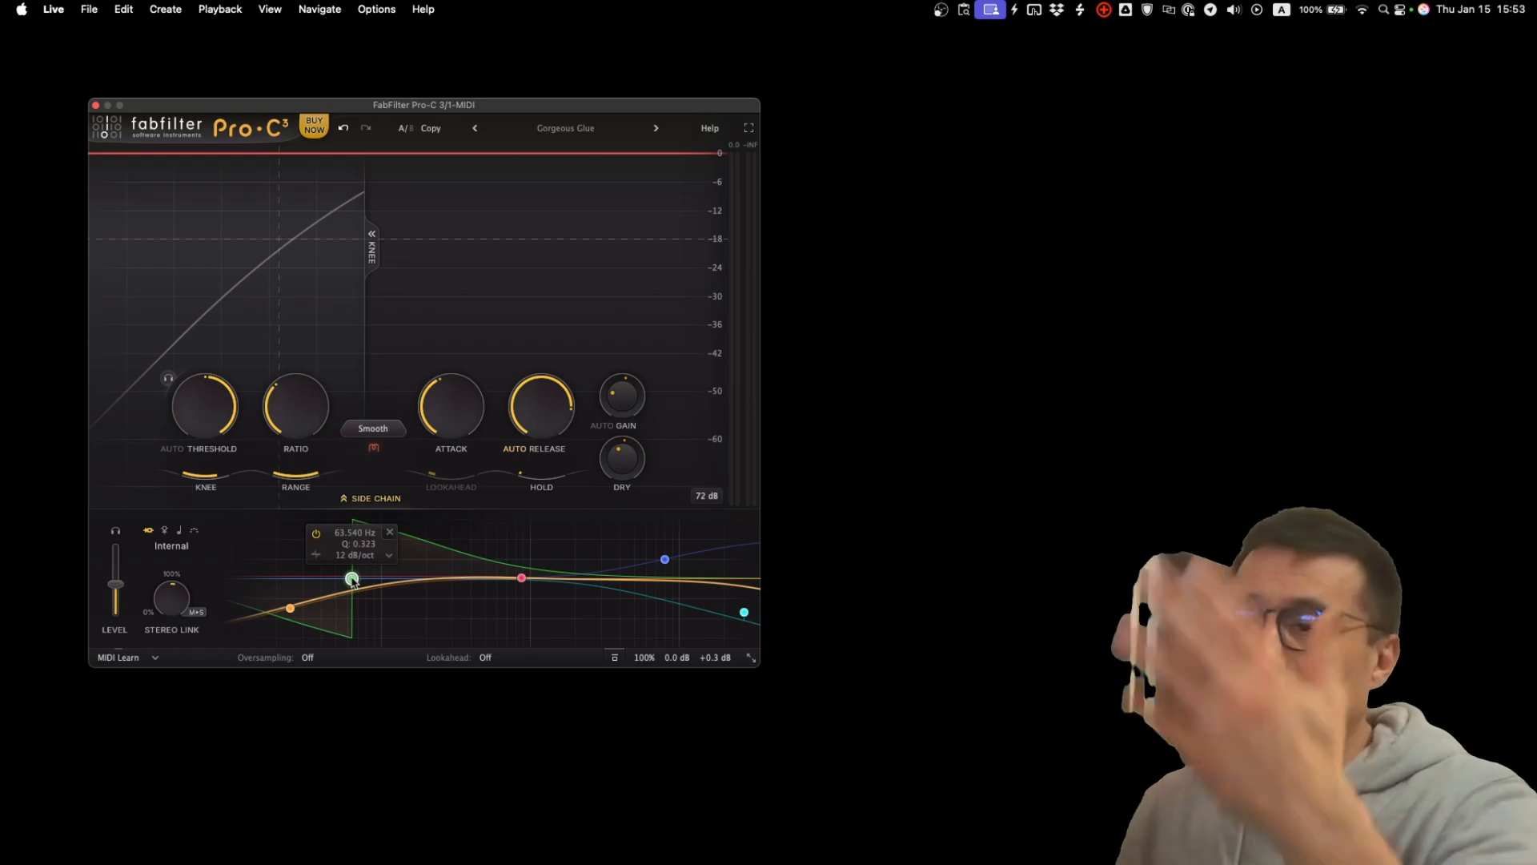
drag(353, 580, 370, 578)
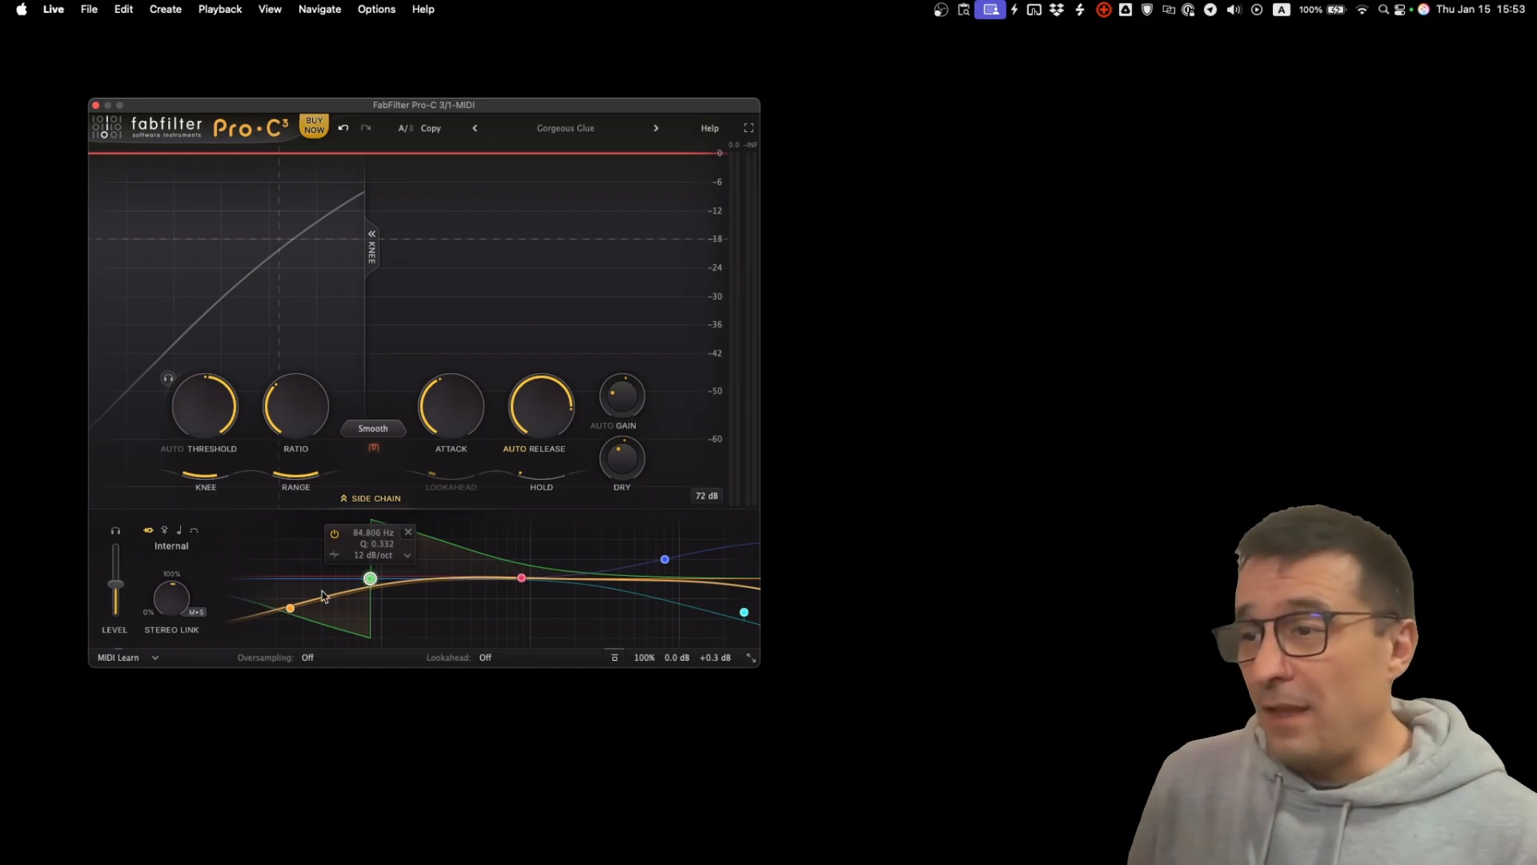
Move the orange low-end band to 10 Hz at -11.74 dB and the all-pass band to about 40 Hz with Q 0.415.
mouse_move(288, 615)
mouse_down()
mouse_move(282, 626)
mouse_move(274, 567)
mouse_move(276, 622)
mouse_up()
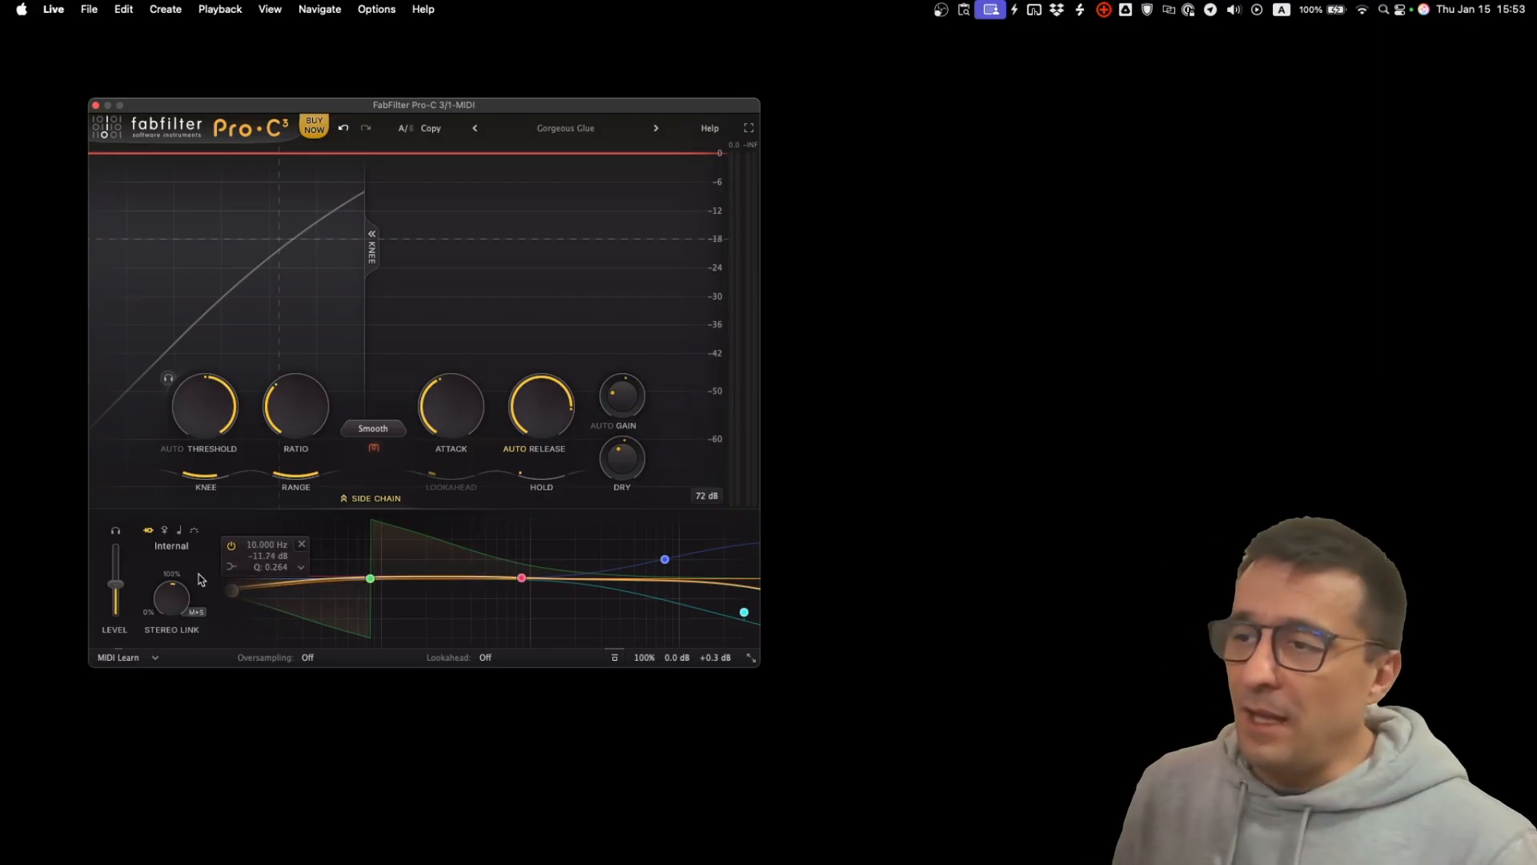
drag(380, 589, 329, 584)
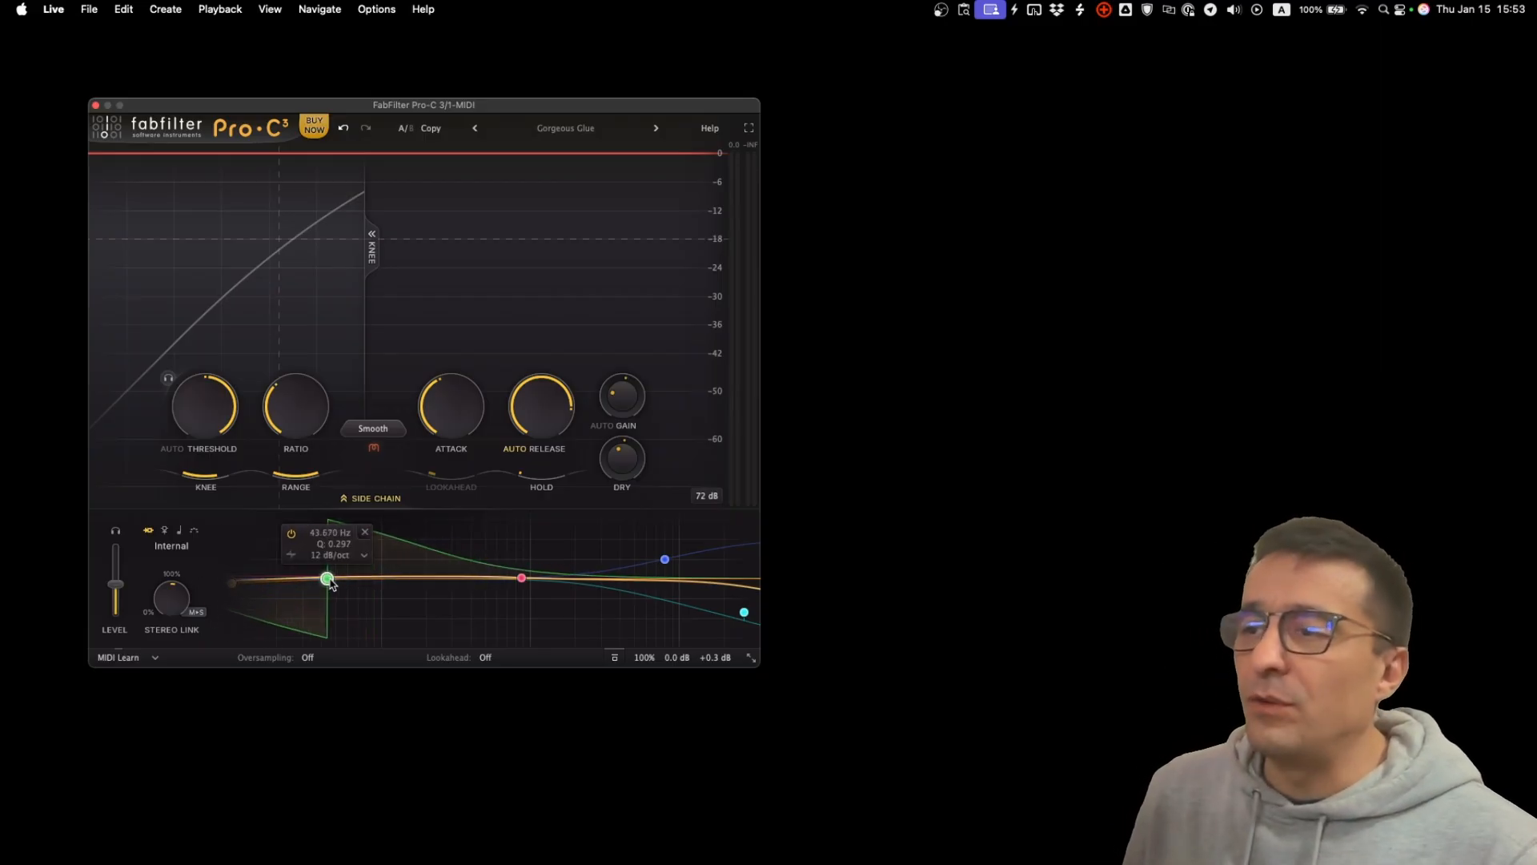
drag(341, 581, 321, 581)
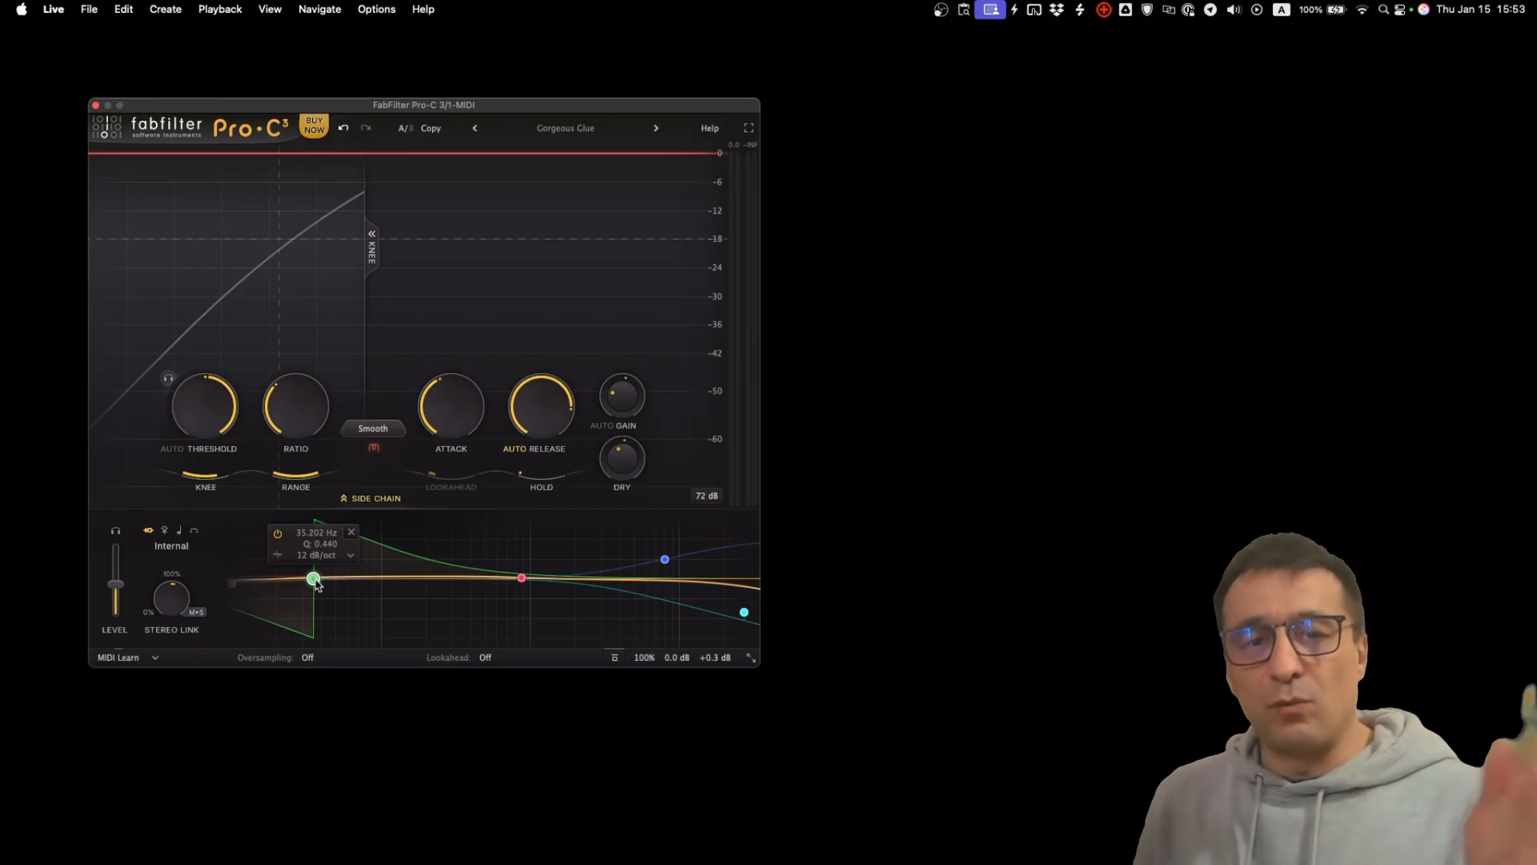
drag(312, 597, 315, 577)
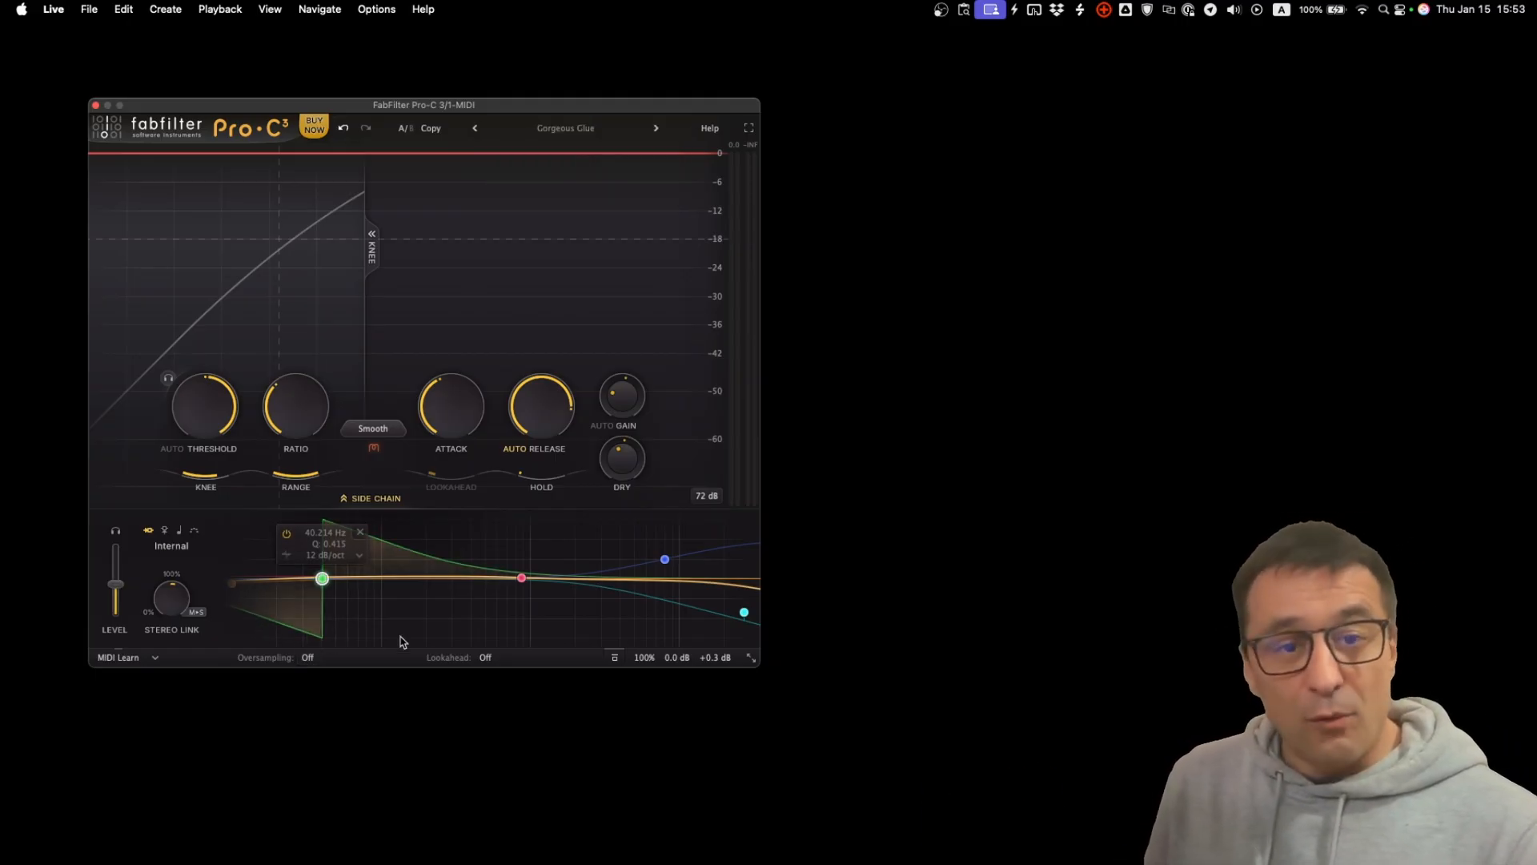
mouse_move(402, 641)
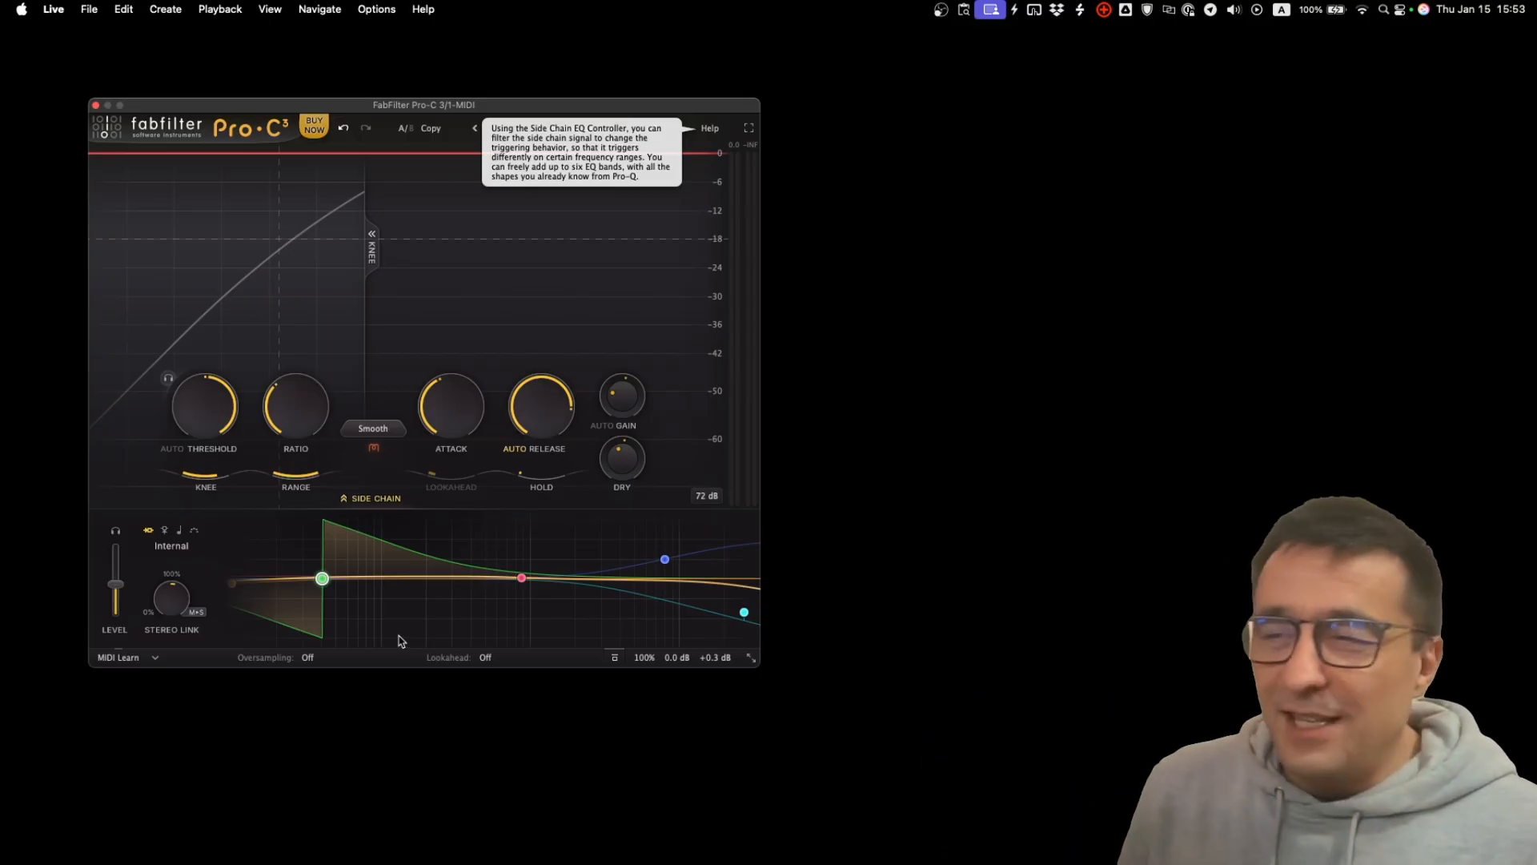
Shift the all-pass band up to about 46.6 Hz and set its Q to about 0.28.
mouse_move(322, 580)
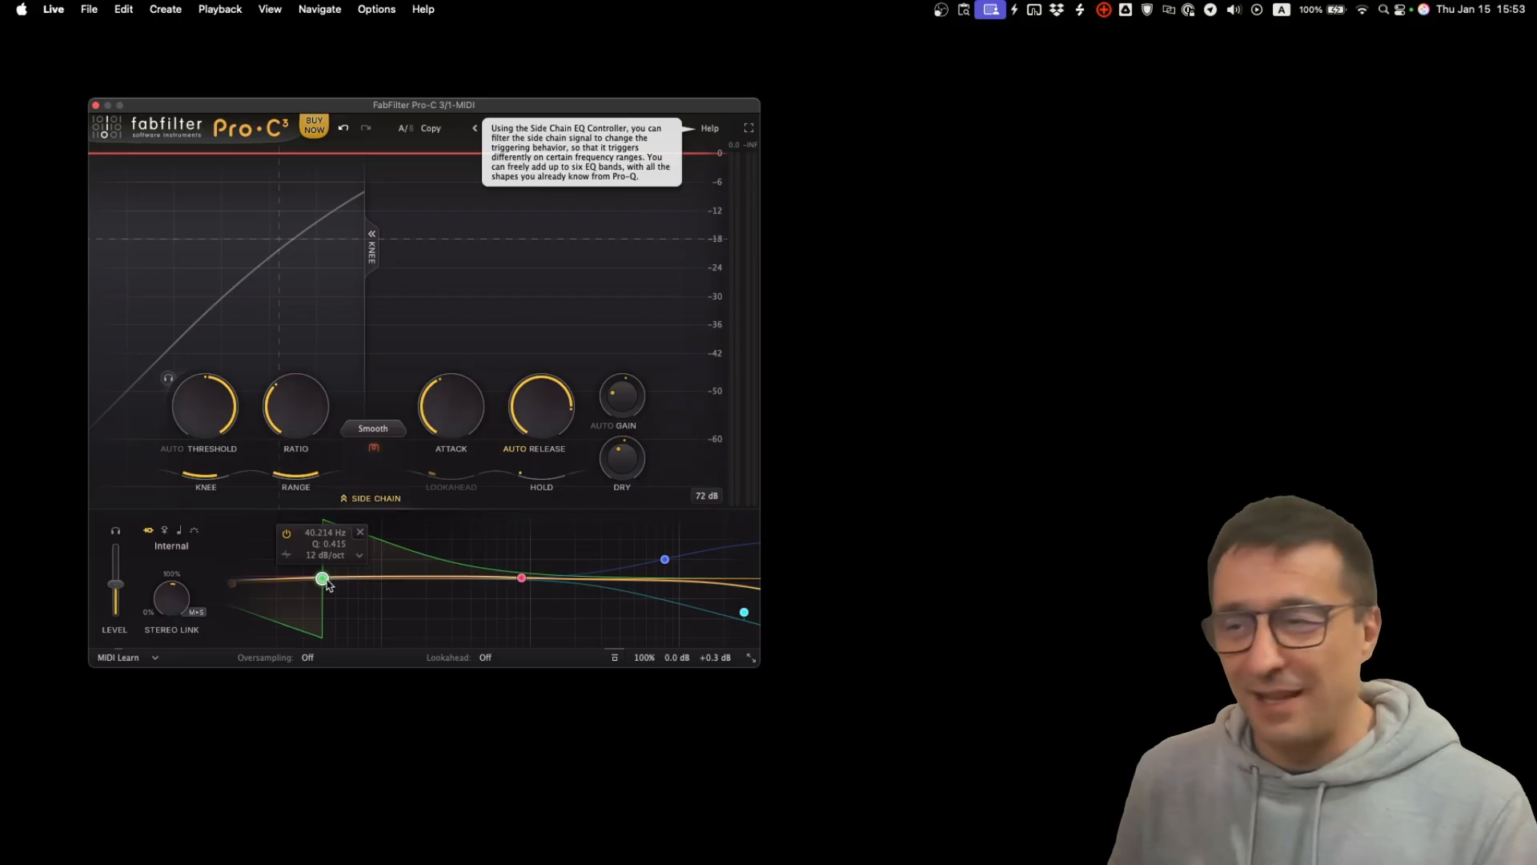
scroll(323, 581, down, 3)
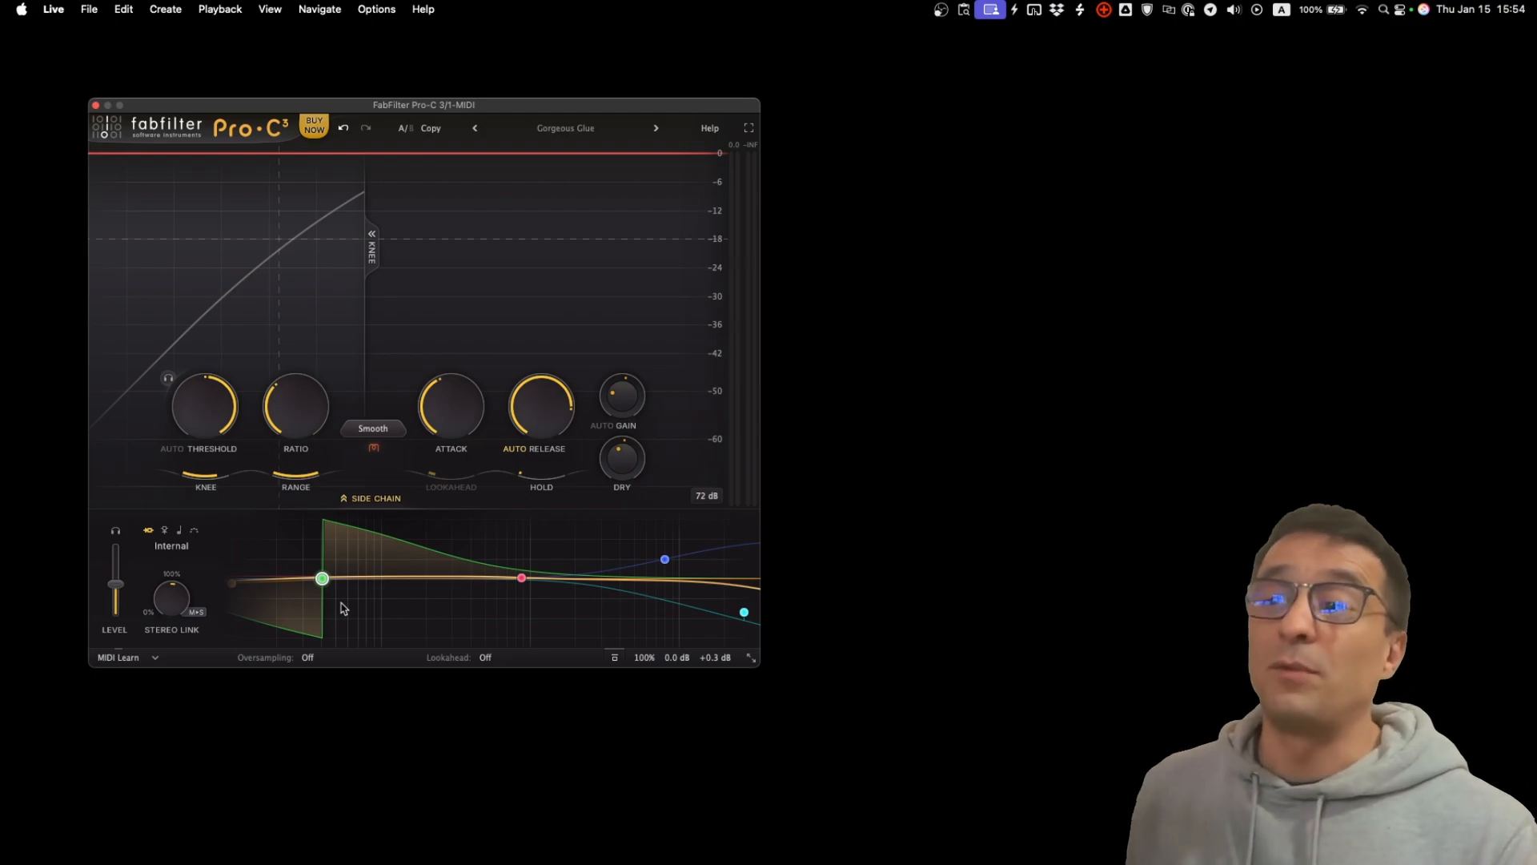
mouse_move(323, 578)
mouse_down()
mouse_move(347, 580)
mouse_move(333, 581)
mouse_up()
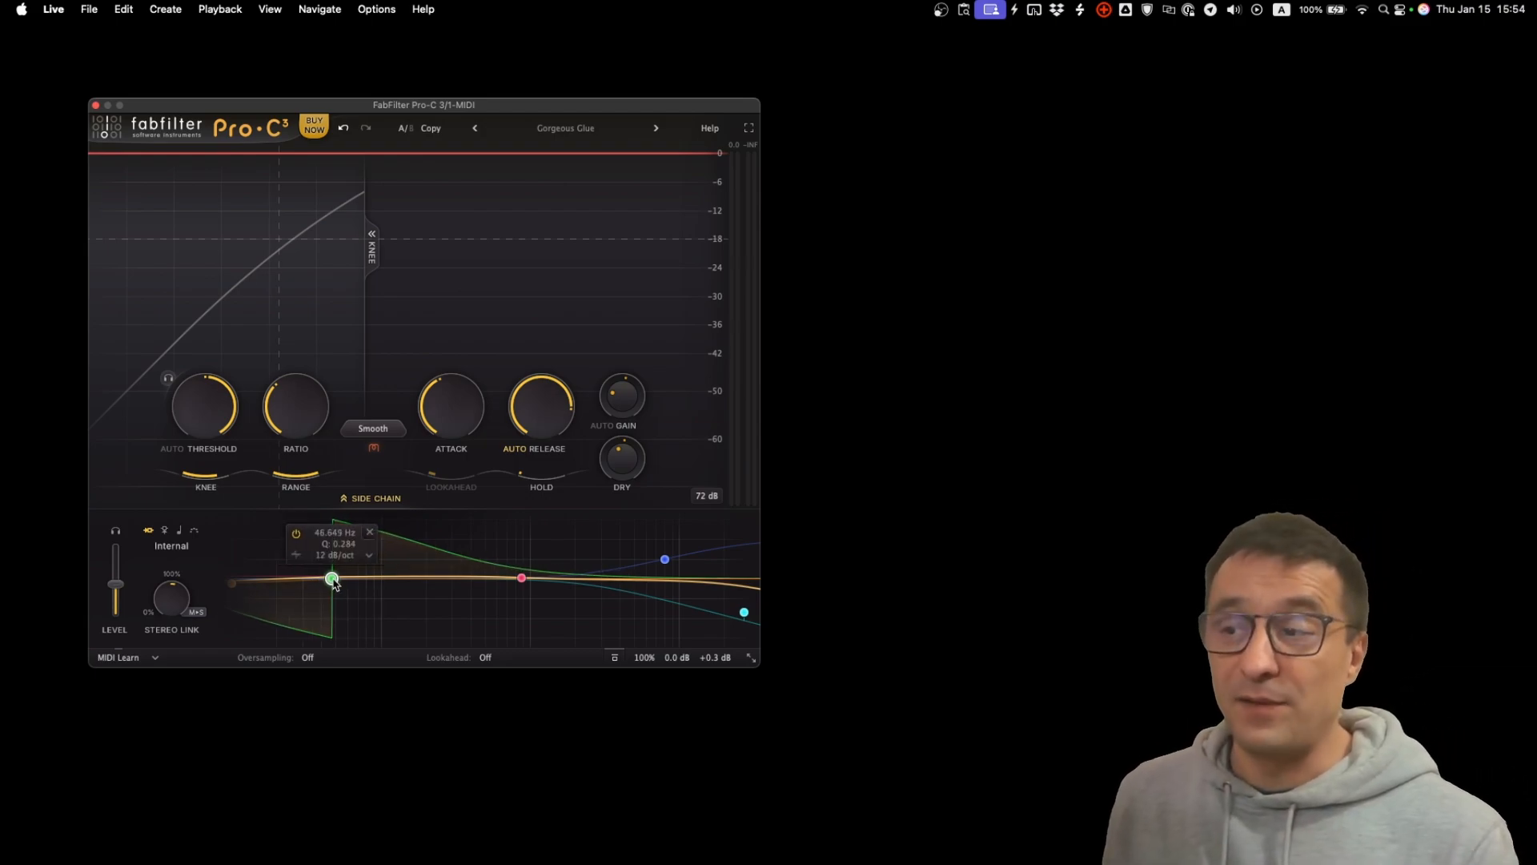